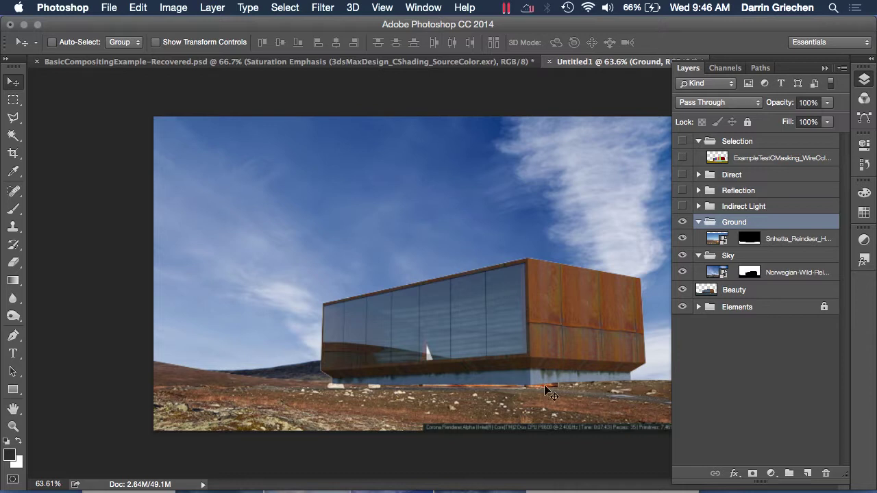
Step: Move the ground photo slightly upward within its mask to cover the gaps under the building
{"action": "left_click", "coordinate": [713, 242]}
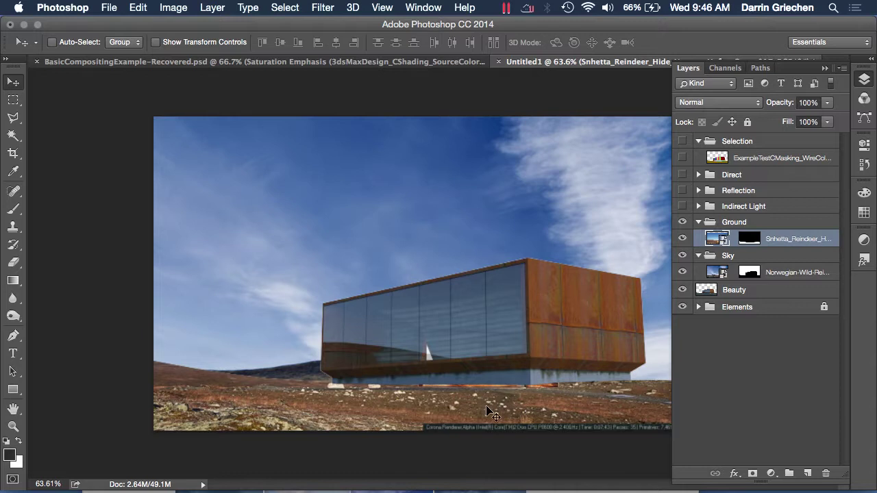
{"action": "left_click_drag", "start_coordinate": [491, 409], "coordinate": [492, 391]}
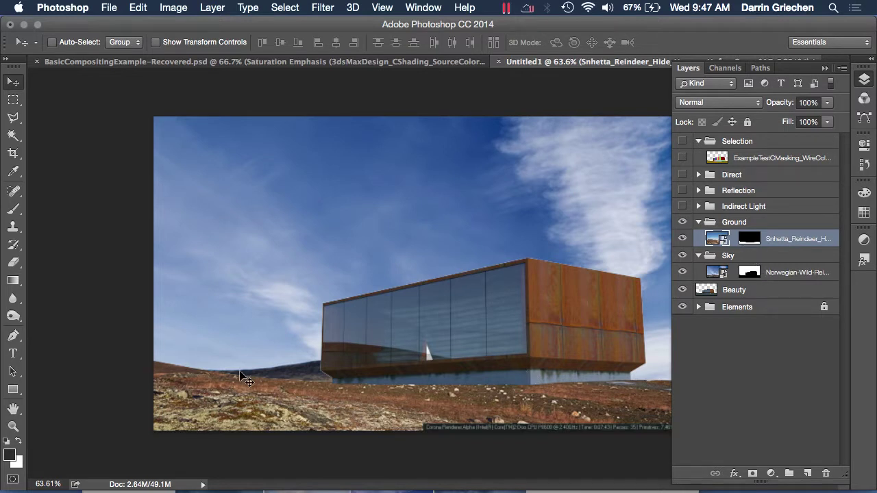
Step: Activate the ground layer's mask and set up the Brush with the 134 px grass tip enlarged to 220 px
{"action": "left_click", "coordinate": [752, 241]}
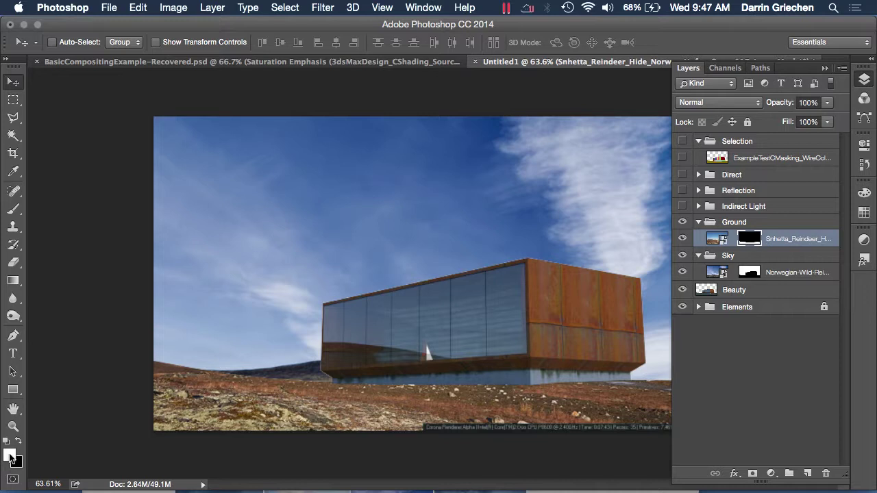
{"action": "left_click", "coordinate": [12, 213]}
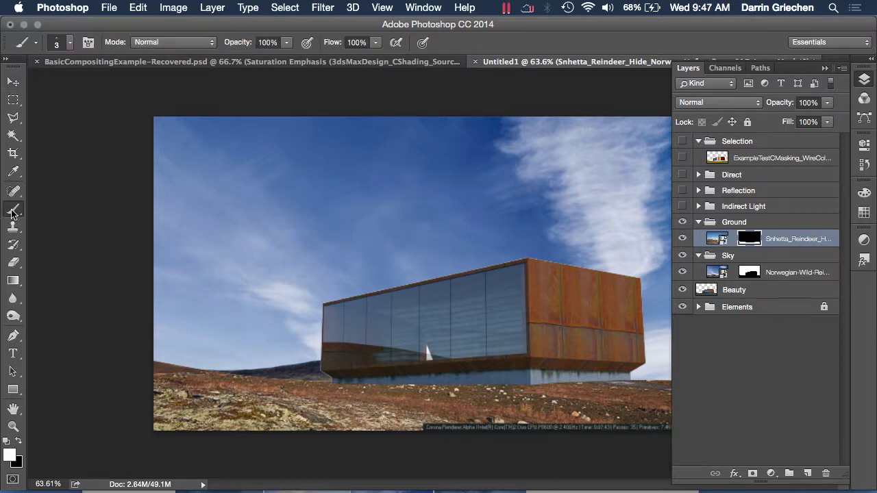
{"action": "left_click", "coordinate": [69, 47]}
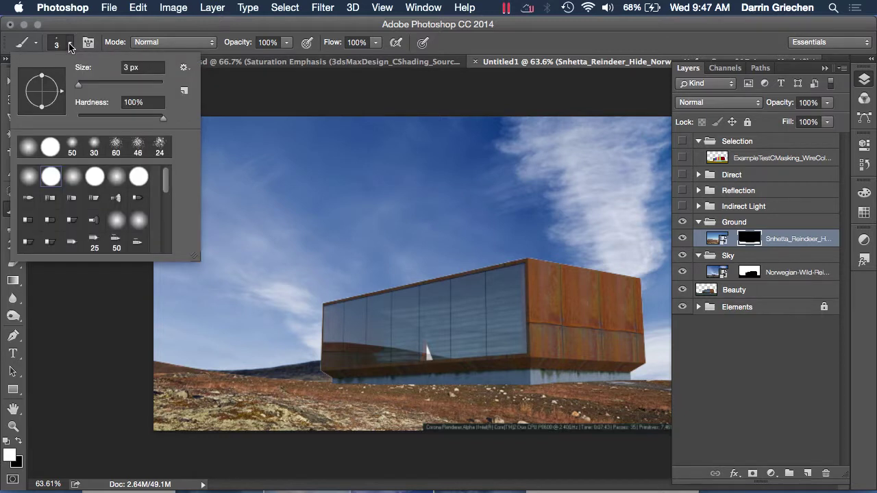
{"action": "left_click_drag", "start_coordinate": [165, 187], "coordinate": [166, 230]}
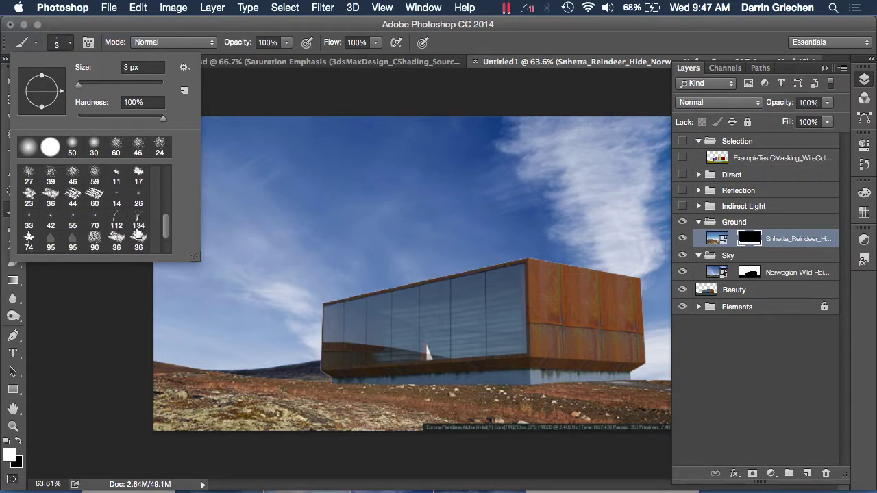
{"action": "left_click", "coordinate": [139, 222]}
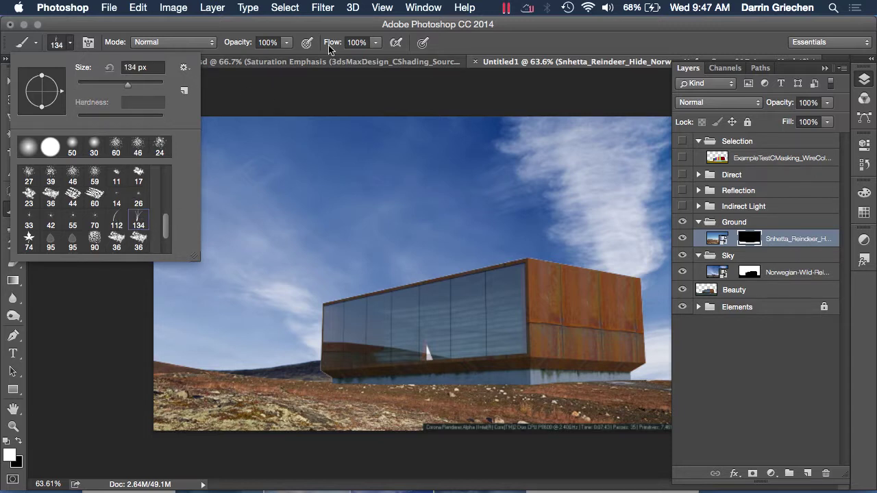
{"action": "mouse_move", "coordinate": [130, 93]}
{"action": "left_mouse_down"}
{"action": "mouse_move", "coordinate": [102, 88]}
{"action": "mouse_move", "coordinate": [149, 85]}
{"action": "left_mouse_up"}
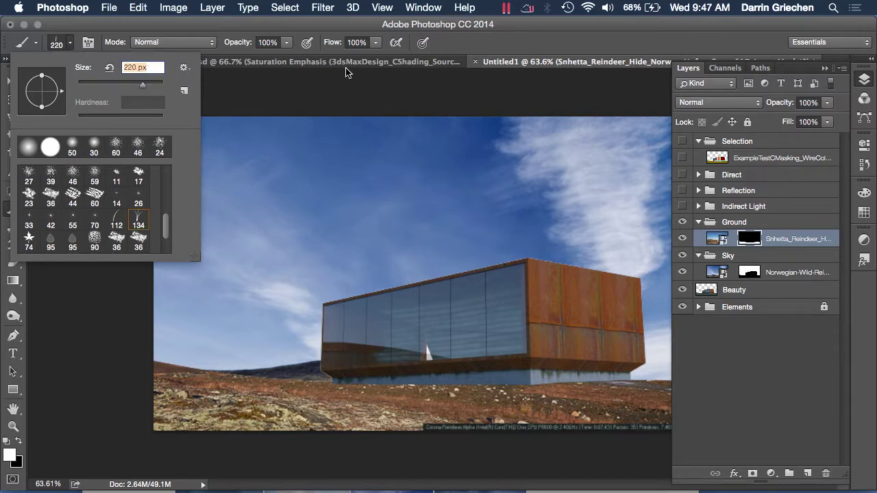
{"action": "left_click", "coordinate": [512, 50]}
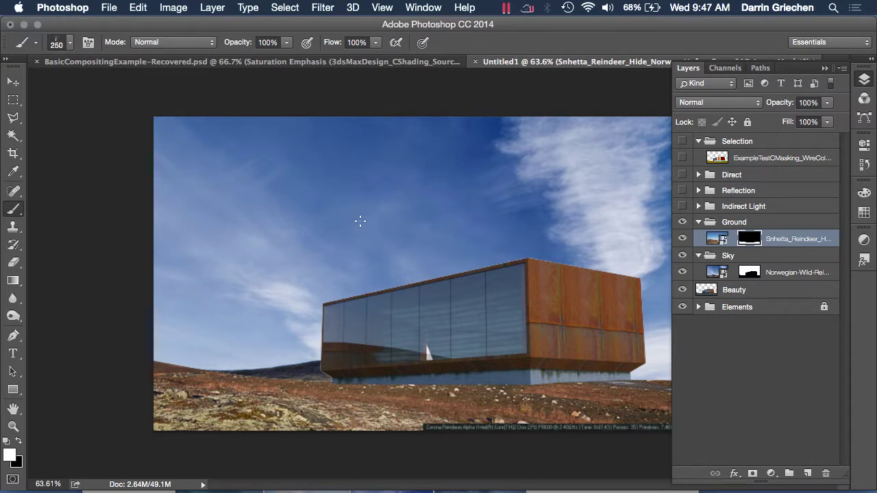
Step: Try out different sizes for the grass brush, ending at 500 px
{"action": "key", "text": "bracketright"}
{"action": "key", "text": "bracketright"}
{"action": "key", "text": "bracketright"}
{"action": "key", "text": "bracketright"}
{"action": "key", "text": "bracketright"}
{"action": "key", "text": "bracketright"}
{"action": "key", "text": "bracketright"}
{"action": "key", "text": "bracketleft"}
{"action": "key", "text": "bracketleft"}
{"action": "key", "text": "bracketright"}
{"action": "key", "text": "bracketright"}
{"action": "key", "text": "bracketright"}
{"action": "key", "text": "bracketright"}
{"action": "key", "text": "bracketright"}
{"action": "key", "text": "bracketright"}
{"action": "key", "text": "bracketright"}
{"action": "key", "text": "bracketright"}
{"action": "key", "text": "bracketright"}
{"action": "key", "text": "bracketright"}
{"action": "key", "text": "bracketright"}
{"action": "key", "text": "bracketright"}
{"action": "key", "text": "bracketright"}
{"action": "key", "text": "bracketright"}
{"action": "key", "text": "bracketright"}
{"action": "key", "text": "bracketright"}
{"action": "key", "text": "bracketright"}
{"action": "key", "text": "bracketright"}
{"action": "key", "text": "bracketright"}
{"action": "key", "text": "bracketleft"}
{"action": "key", "text": "bracketleft"}
{"action": "key", "text": "bracketleft"}
{"action": "key", "text": "bracketleft"}
{"action": "key", "text": "bracketleft"}
{"action": "key", "text": "bracketleft"}
{"action": "key", "text": "bracketleft"}
{"action": "key", "text": "bracketleft"}
{"action": "key", "text": "bracketleft"}
{"action": "key", "text": "bracketleft"}
{"action": "key", "text": "bracketleft"}
{"action": "key", "text": "bracketleft"}
{"action": "key", "text": "bracketleft"}
{"action": "key", "text": "bracketleft"}
{"action": "key", "text": "bracketleft"}
Step: Try stamping a 500 px grass clump on the mask over the hill at the image's left edge
{"action": "scroll", "coordinate": [165, 360], "scroll_direction": "up", "scroll_amount": 5}
{"action": "scroll", "coordinate": [164, 360], "scroll_direction": "left", "scroll_amount": 8}
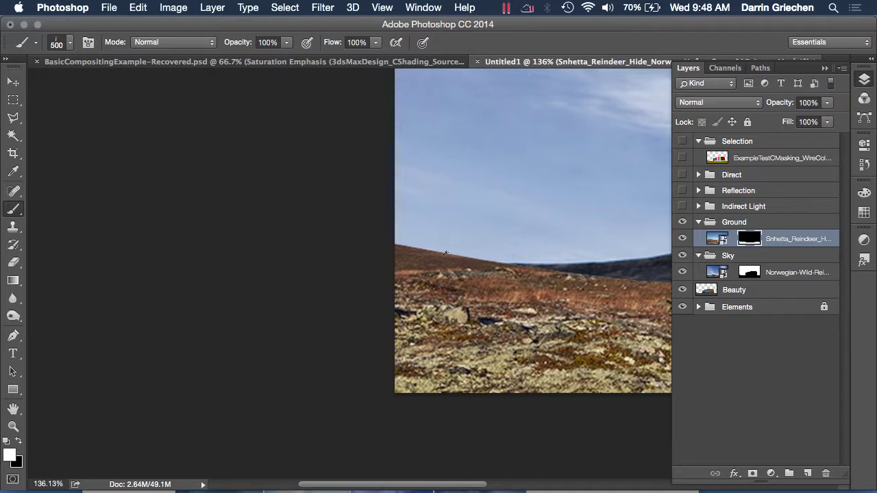
{"action": "left_click", "coordinate": [70, 42]}
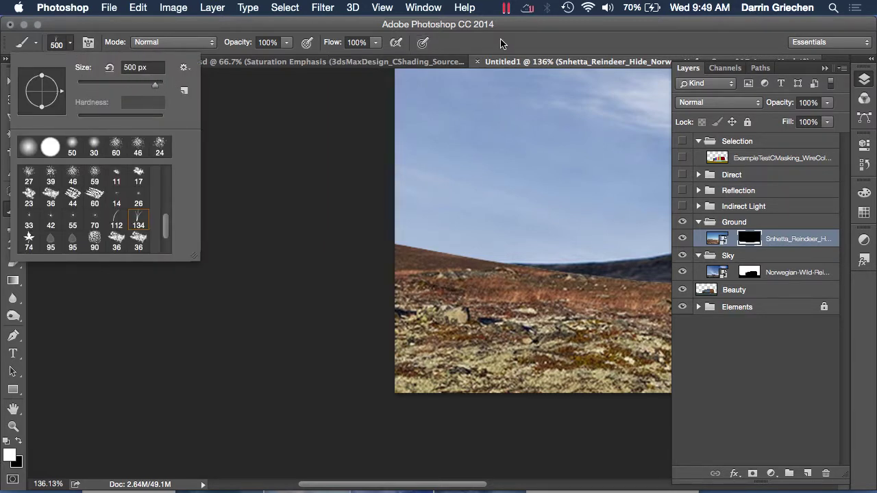
{"action": "left_click", "coordinate": [515, 49]}
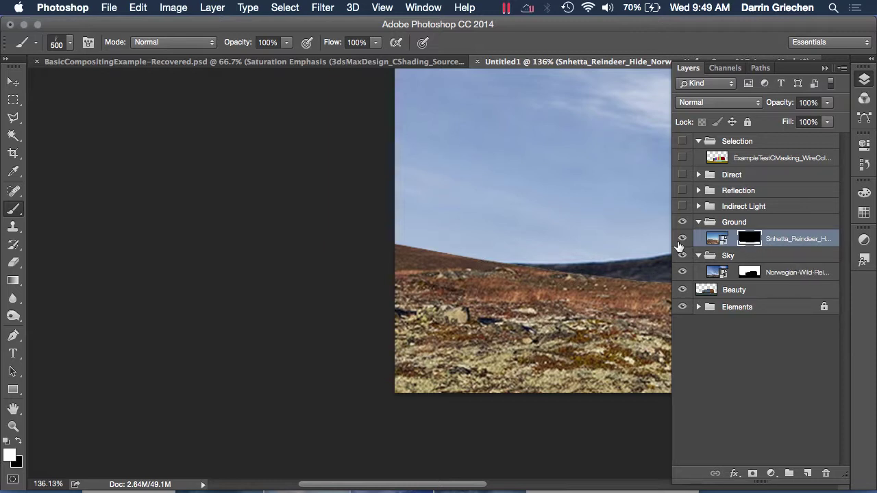
{"action": "left_click", "coordinate": [448, 252]}
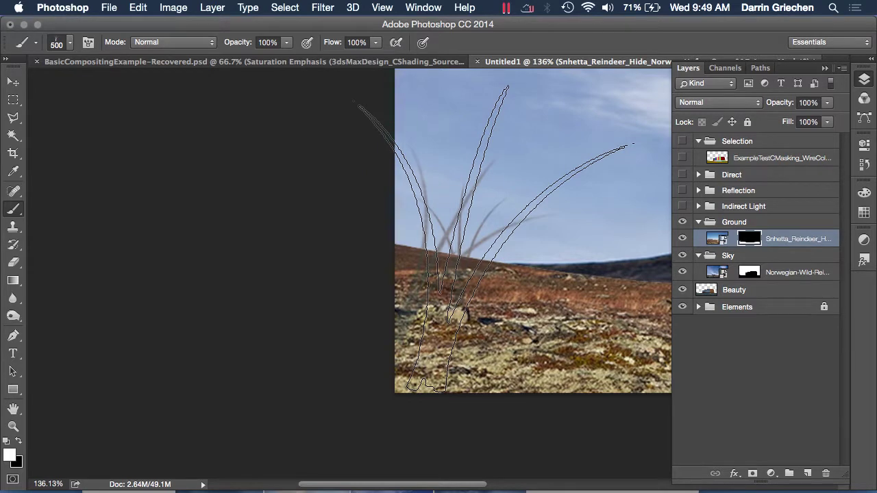
{"action": "key", "text": "super+z"}
Step: Reduce the grass brush to 10 px and paint fine grass on the mask along the left hill's ridge
{"action": "key", "text": "bracketleft"}
{"action": "key", "text": "bracketleft"}
{"action": "key", "text": "bracketleft"}
{"action": "key", "text": "bracketleft"}
{"action": "key", "text": "bracketleft"}
{"action": "key", "text": "bracketleft"}
{"action": "key", "text": "bracketleft"}
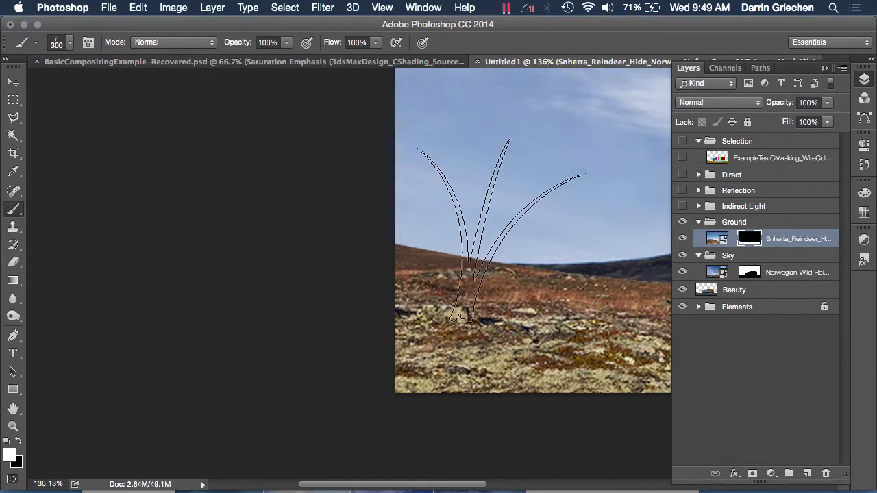
{"action": "key", "text": "bracketleft"}
{"action": "key", "text": "bracketleft"}
{"action": "key", "text": "bracketleft"}
{"action": "key", "text": "bracketleft"}
{"action": "key", "text": "bracketleft"}
{"action": "key", "text": "bracketleft"}
{"action": "key", "text": "bracketleft"}
{"action": "key", "text": "bracketleft"}
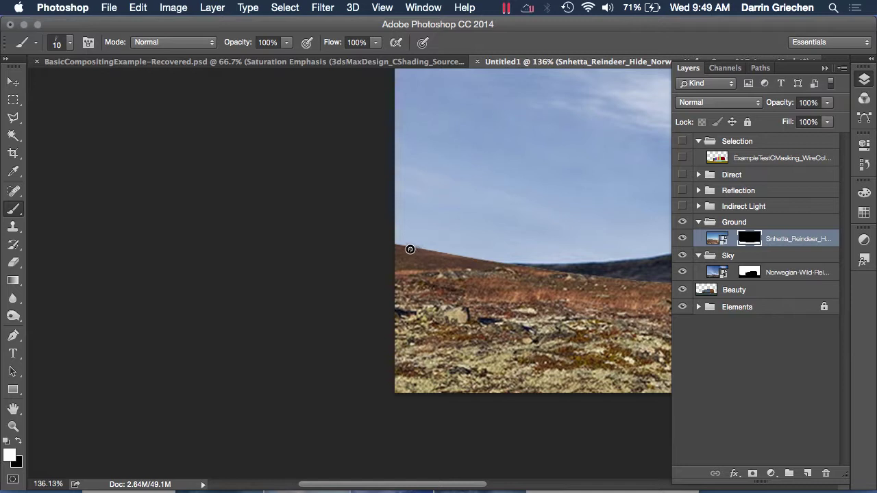
{"action": "mouse_move", "coordinate": [409, 246]}
{"action": "left_mouse_down"}
{"action": "mouse_move", "coordinate": [457, 253]}
{"action": "mouse_move", "coordinate": [397, 248]}
{"action": "left_mouse_up"}
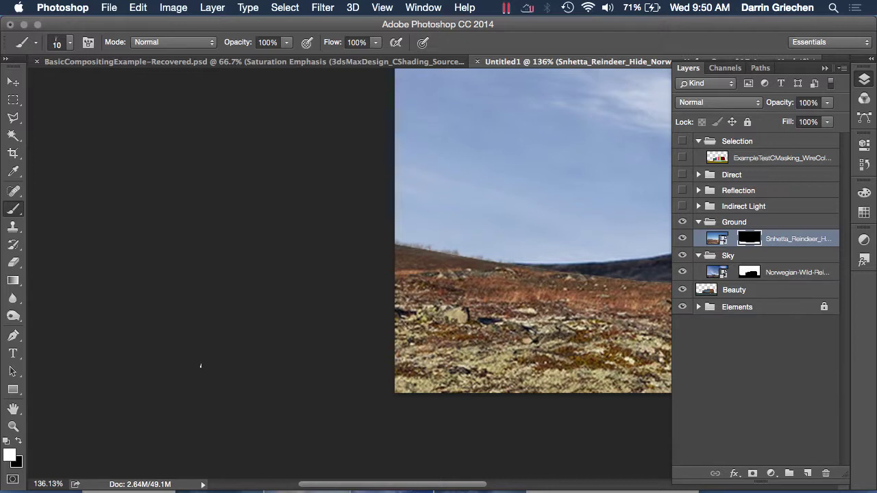
Step: Set the background colour to white (ffffff) for painting the grass on the mask
{"action": "left_click", "coordinate": [16, 463]}
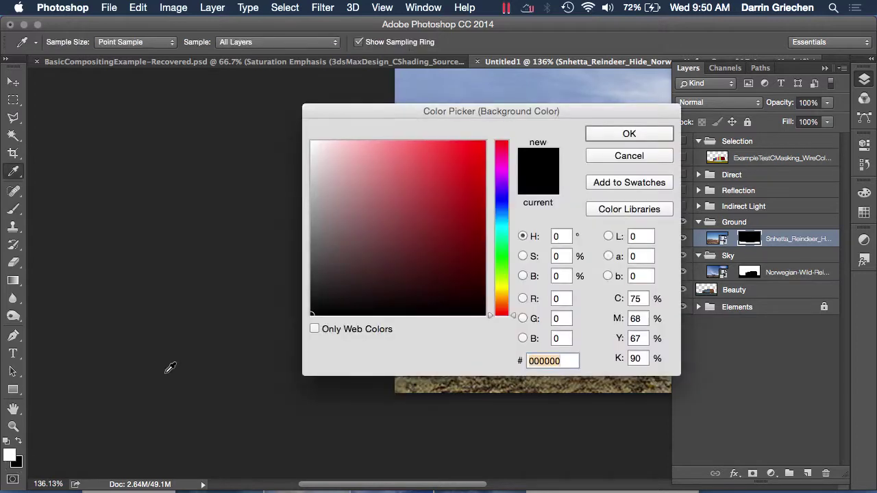
{"action": "left_click_drag", "start_coordinate": [329, 175], "coordinate": [298, 120]}
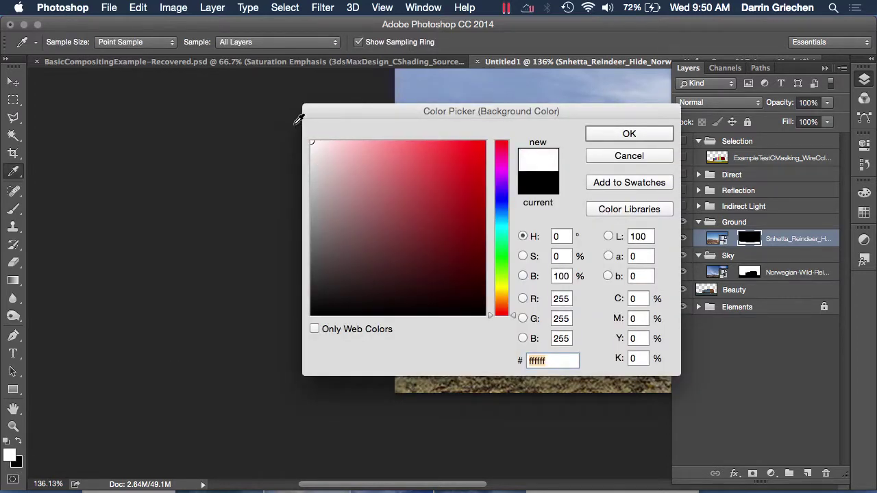
{"action": "left_click", "coordinate": [609, 136]}
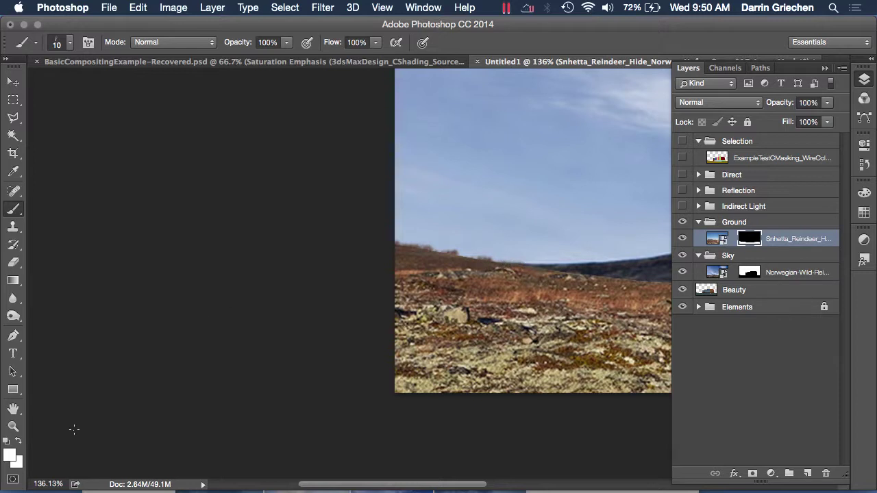
Step: Set the background colour to light grey (c4c4c4)
{"action": "left_click", "coordinate": [21, 468]}
{"action": "left_click", "coordinate": [314, 191]}
{"action": "left_click_drag", "start_coordinate": [313, 190], "coordinate": [303, 182]}
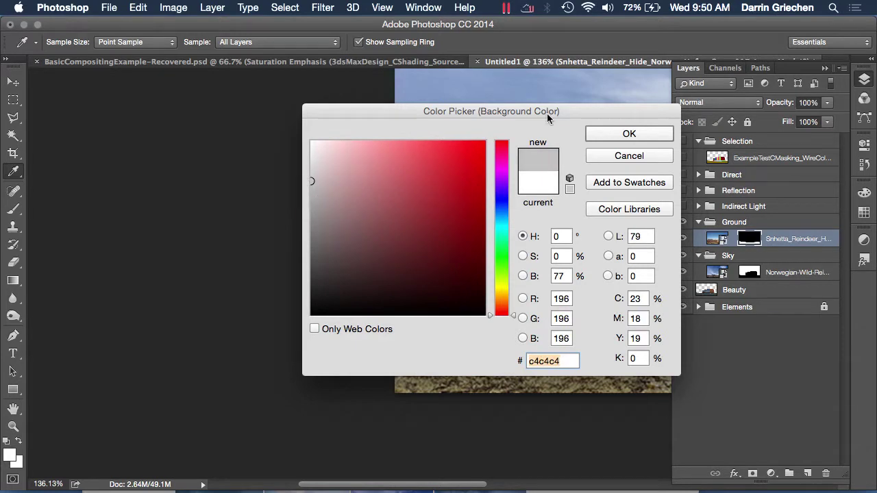
{"action": "left_click", "coordinate": [624, 134]}
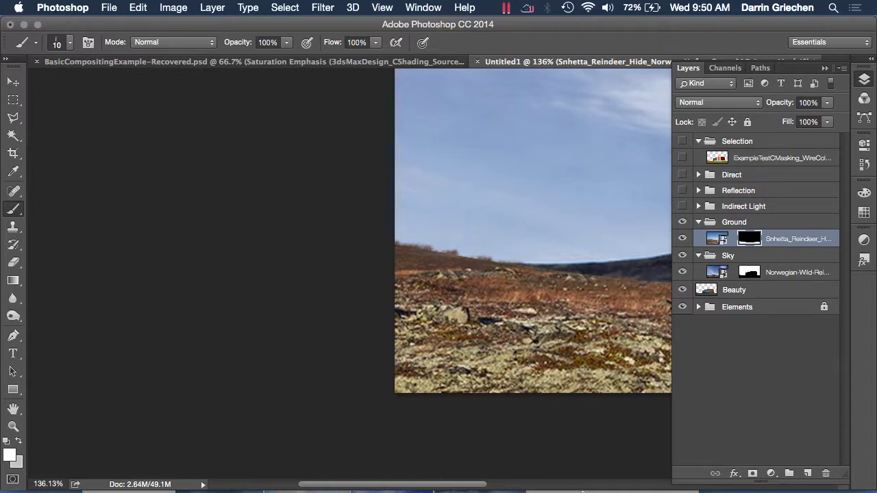
Step: Try painting 90 px grass blades on the mask at the base of the building's glass facade
{"action": "left_click_drag", "start_coordinate": [474, 488], "coordinate": [585, 489]}
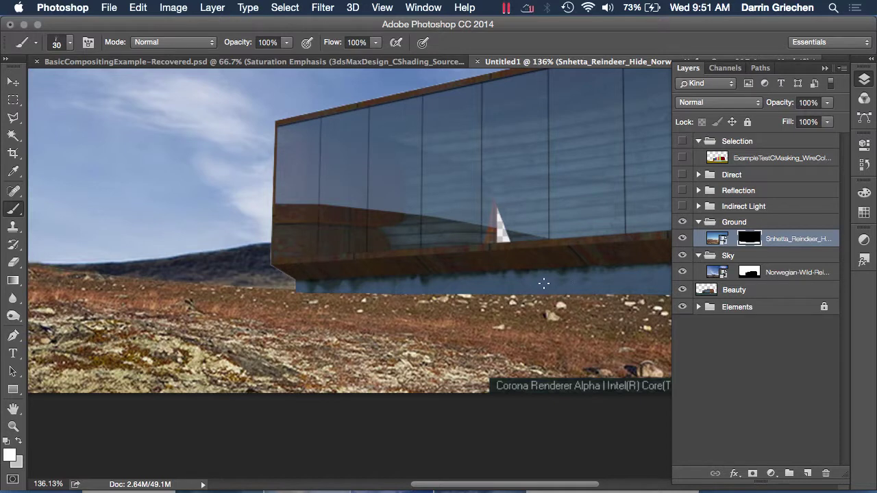
{"action": "scroll", "coordinate": [542, 288], "scroll_direction": "up", "scroll_amount": 4}
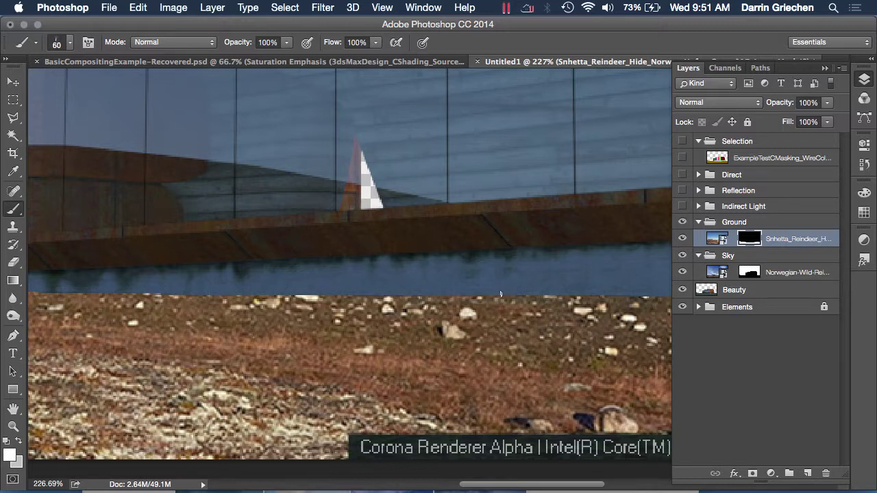
{"action": "left_click_drag", "start_coordinate": [486, 292], "coordinate": [495, 295]}
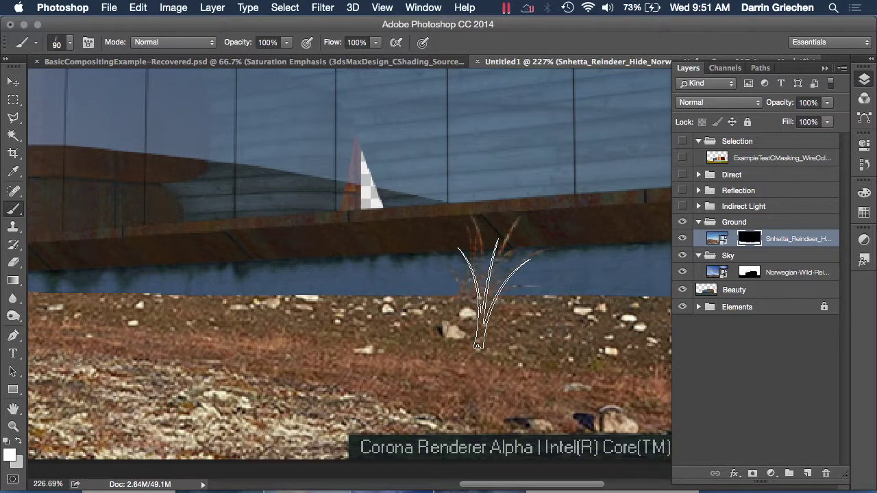
{"action": "key", "text": "super+z"}
Step: Reduce the grass brush to 25 px and paint grass on the mask along the foundation of the glass facade
{"action": "key", "text": "bracketleft"}
{"action": "key", "text": "bracketleft"}
{"action": "key", "text": "bracketleft"}
{"action": "key", "text": "bracketleft"}
{"action": "key", "text": "bracketleft"}
{"action": "key", "text": "bracketleft"}
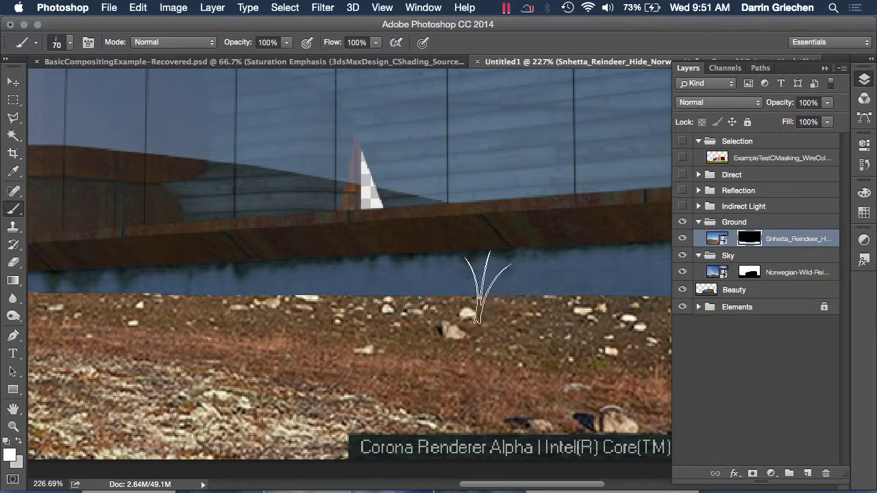
{"action": "key", "text": "bracketleft"}
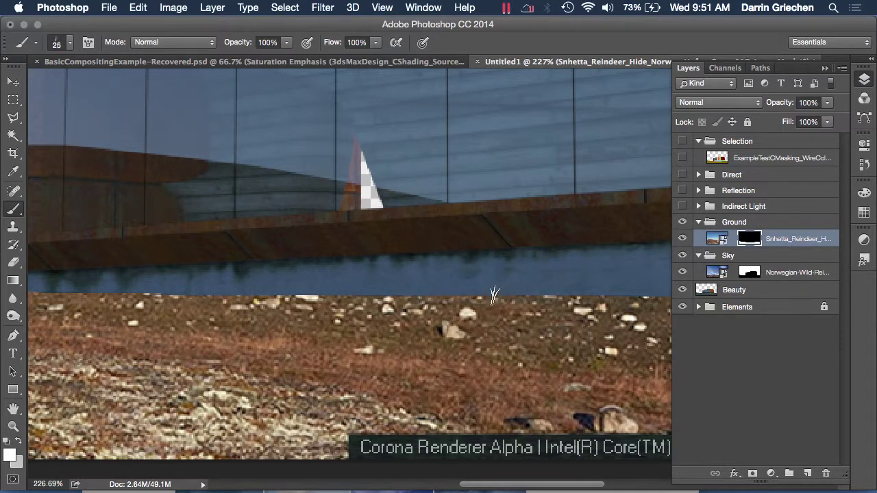
{"action": "mouse_move", "coordinate": [494, 295]}
{"action": "left_mouse_down"}
{"action": "mouse_move", "coordinate": [515, 297]}
{"action": "mouse_move", "coordinate": [61, 298]}
{"action": "left_mouse_up"}
Step: Paint 20 px grass along the foundation around the building's front corner and enlarge the brush to 40 px
{"action": "scroll", "coordinate": [527, 339], "scroll_direction": "right", "scroll_amount": 5}
{"action": "scroll", "coordinate": [527, 339], "scroll_direction": "up", "scroll_amount": 1}
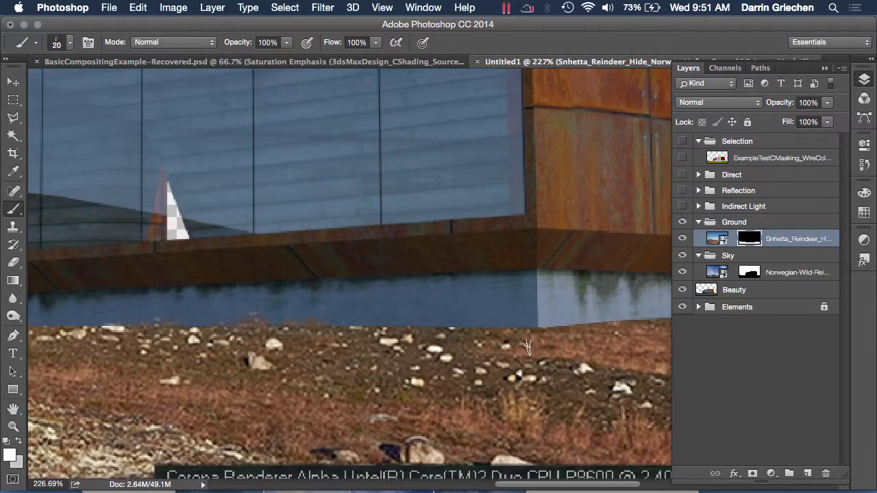
{"action": "mouse_move", "coordinate": [586, 323]}
{"action": "left_mouse_down"}
{"action": "mouse_move", "coordinate": [589, 313]}
{"action": "mouse_move", "coordinate": [548, 336]}
{"action": "left_mouse_up"}
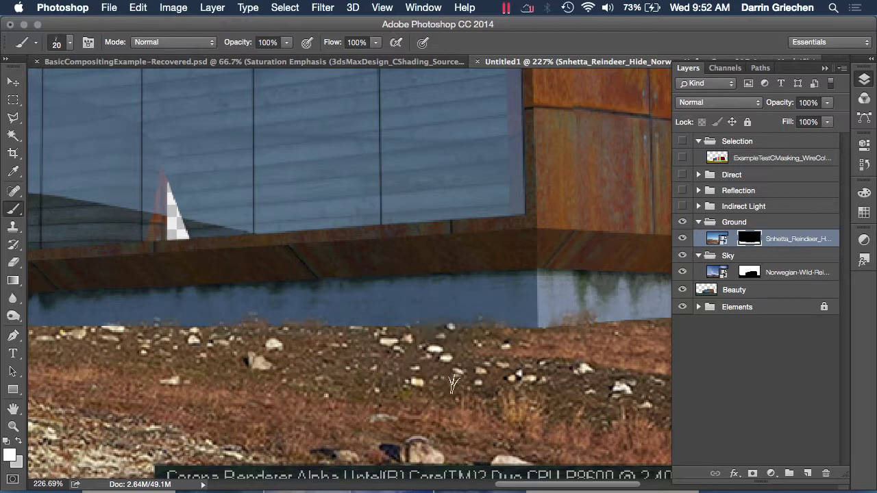
{"action": "scroll", "coordinate": [542, 308], "scroll_direction": "right", "scroll_amount": 5}
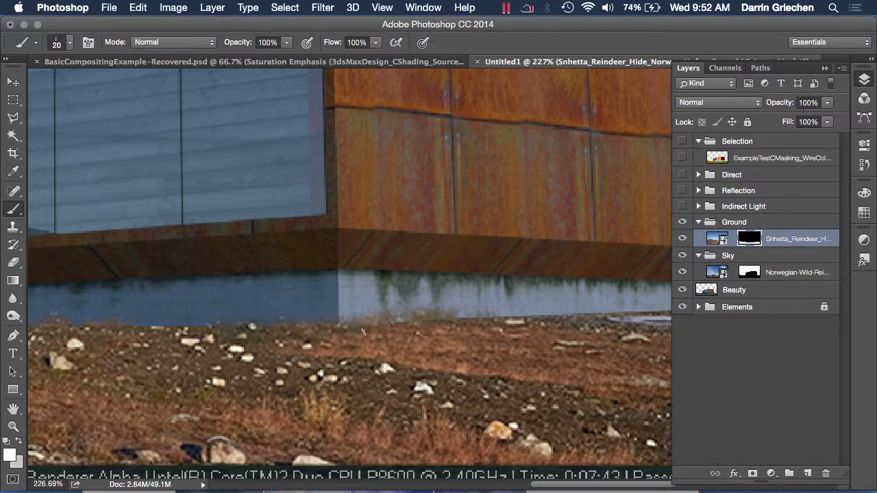
{"action": "key", "text": "bracketright"}
{"action": "key", "text": "bracketright"}
Step: Set the foreground colour to black for hiding parts of the ground mask
{"action": "scroll", "coordinate": [333, 346], "scroll_direction": "left", "scroll_amount": 5}
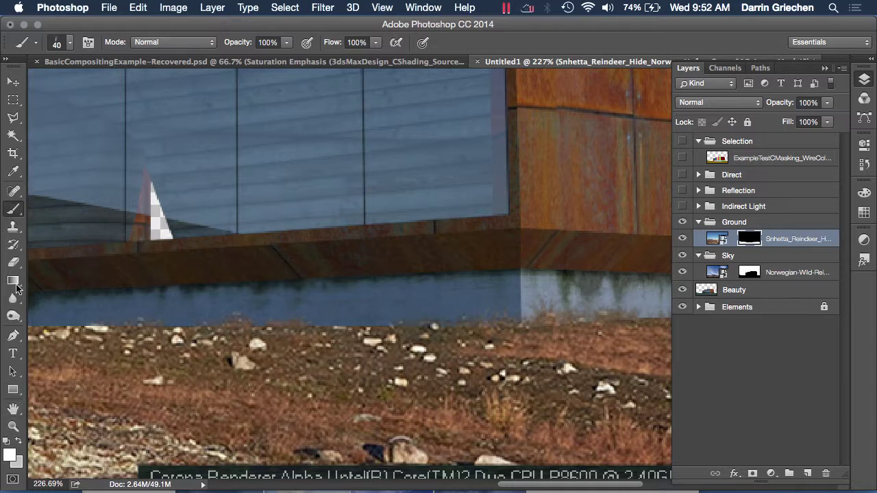
{"action": "left_click", "coordinate": [10, 455]}
{"action": "left_click", "coordinate": [353, 275]}
{"action": "left_click_drag", "start_coordinate": [353, 274], "coordinate": [255, 343]}
{"action": "left_click", "coordinate": [629, 140]}
Step: Switch to the hard round brush at 15 px and paint away excess grass along the glass facade's foundation
{"action": "left_click", "coordinate": [69, 43]}
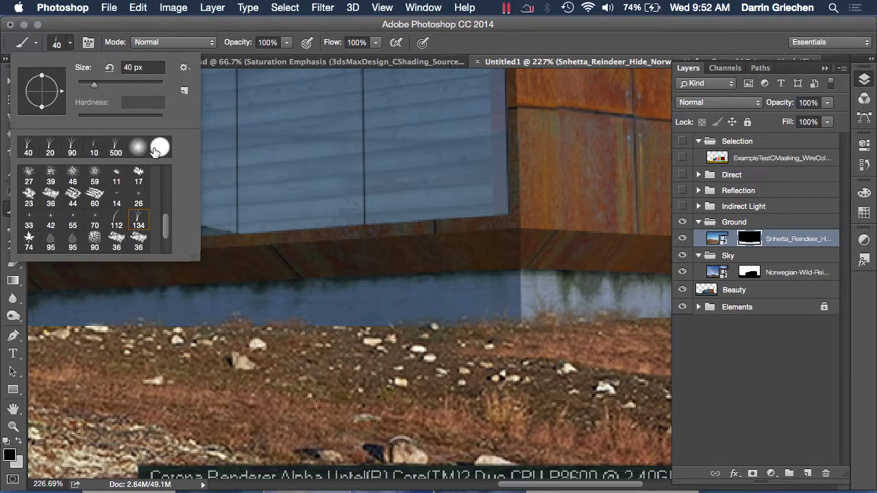
{"action": "left_click", "coordinate": [157, 148]}
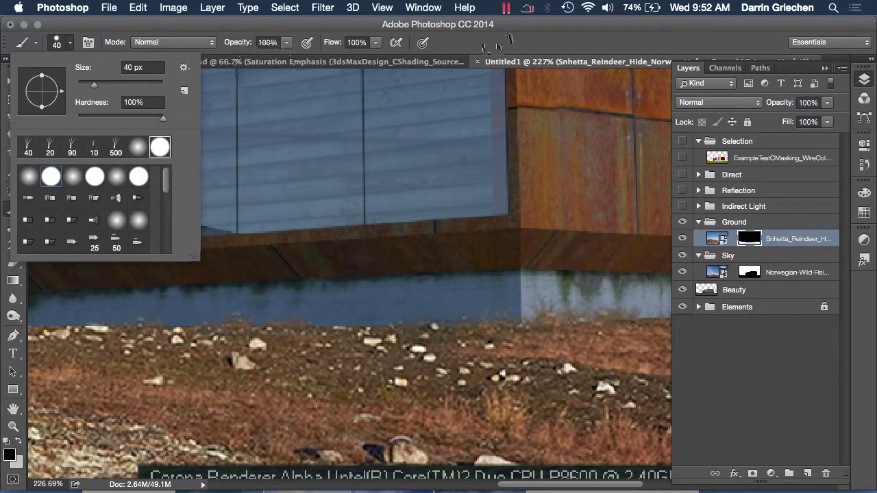
{"action": "left_click", "coordinate": [507, 41]}
{"action": "key", "text": "bracketleft"}
{"action": "key", "text": "bracketleft"}
{"action": "key", "text": "bracketleft"}
{"action": "key", "text": "bracketleft"}
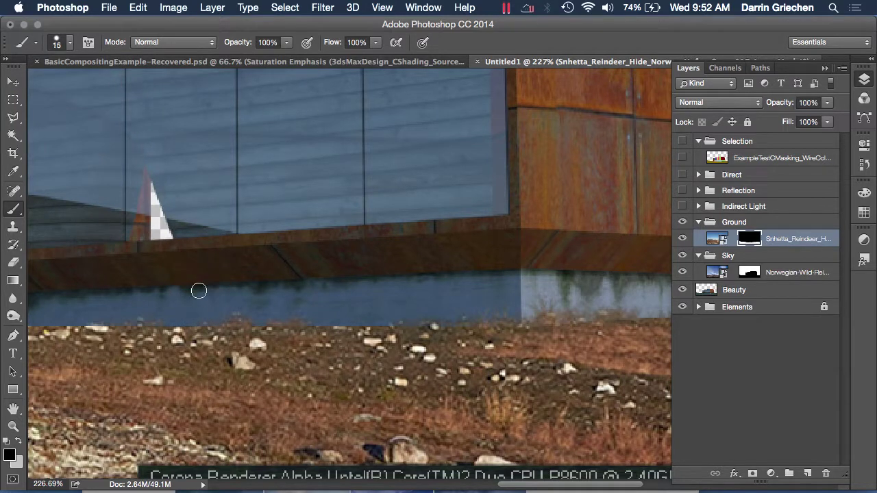
{"action": "mouse_move", "coordinate": [234, 324]}
{"action": "left_mouse_down"}
{"action": "mouse_move", "coordinate": [225, 313]}
{"action": "mouse_move", "coordinate": [246, 313]}
{"action": "mouse_move", "coordinate": [222, 313]}
{"action": "mouse_move", "coordinate": [304, 317]}
{"action": "mouse_move", "coordinate": [251, 317]}
{"action": "left_mouse_up"}
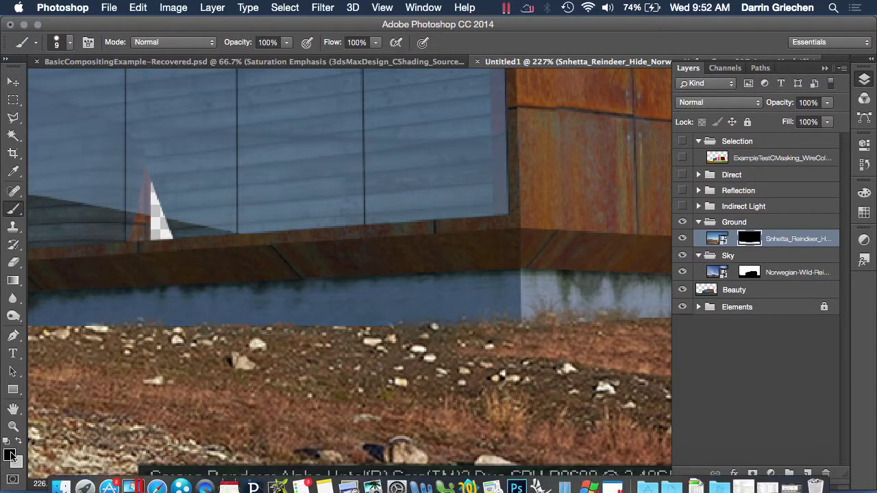
Step: Set the foreground colour back to white for revealing more of the ground
{"action": "left_click", "coordinate": [9, 454]}
{"action": "left_click_drag", "start_coordinate": [301, 294], "coordinate": [293, 108]}
{"action": "left_click", "coordinate": [603, 133]}
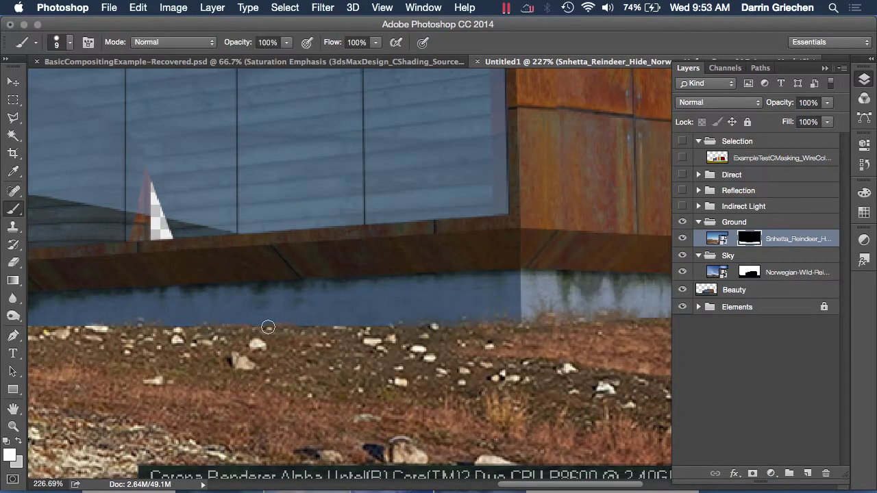
Step: Switch to the 23 px textured spatter brush, reduce it to 15 px and roughen the ground edge along the glass facade's foundation
{"action": "left_click", "coordinate": [69, 42]}
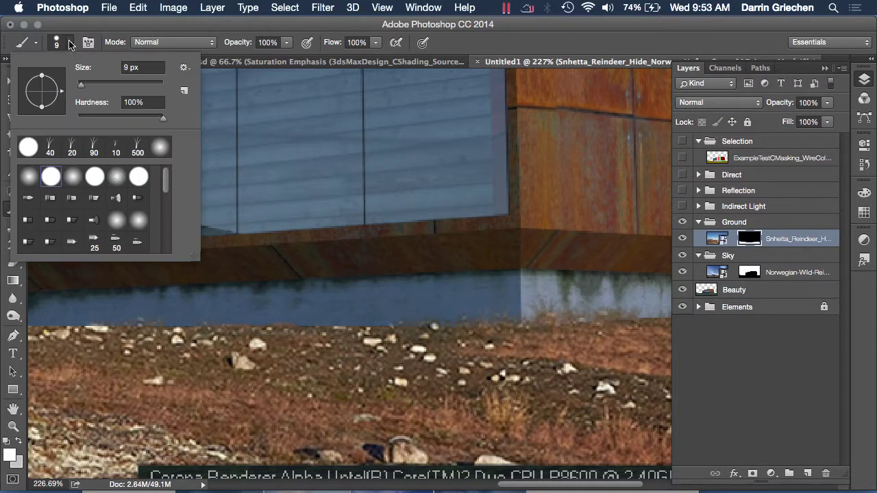
{"action": "left_click_drag", "start_coordinate": [168, 183], "coordinate": [166, 228]}
{"action": "left_click", "coordinate": [29, 217]}
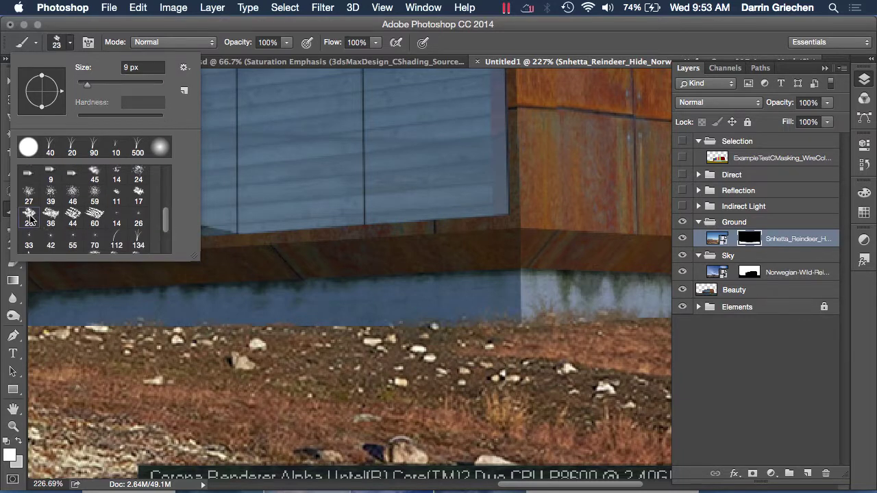
{"action": "left_click", "coordinate": [590, 42]}
{"action": "key", "text": "bracketleft"}
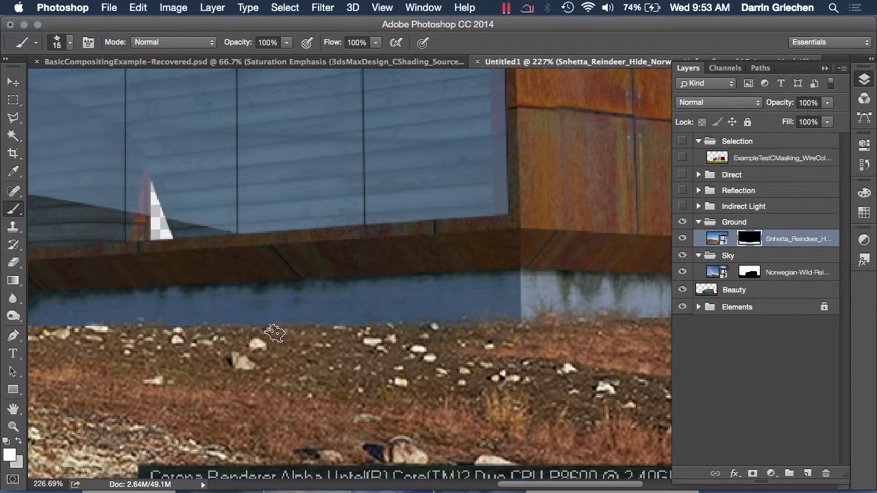
{"action": "left_click", "coordinate": [245, 333]}
{"action": "left_click", "coordinate": [98, 333]}
{"action": "scroll", "coordinate": [399, 376], "scroll_direction": "left", "scroll_amount": 6}
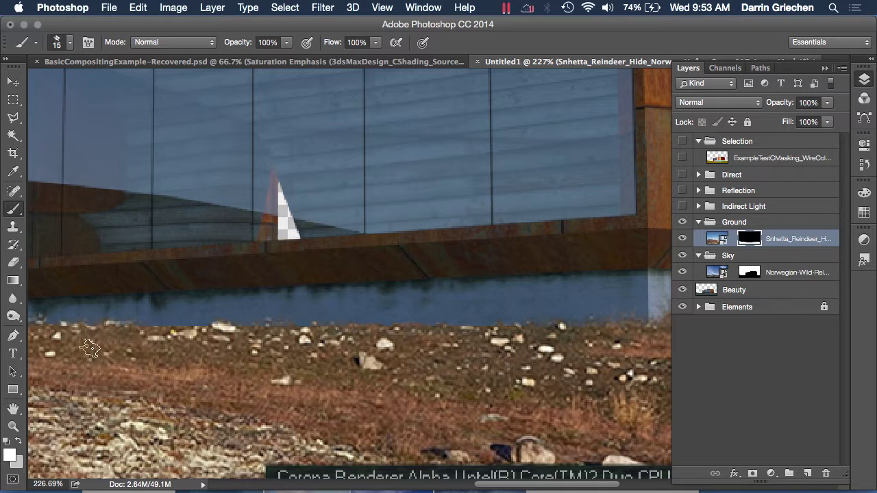
{"action": "scroll", "coordinate": [133, 356], "scroll_direction": "left", "scroll_amount": 5}
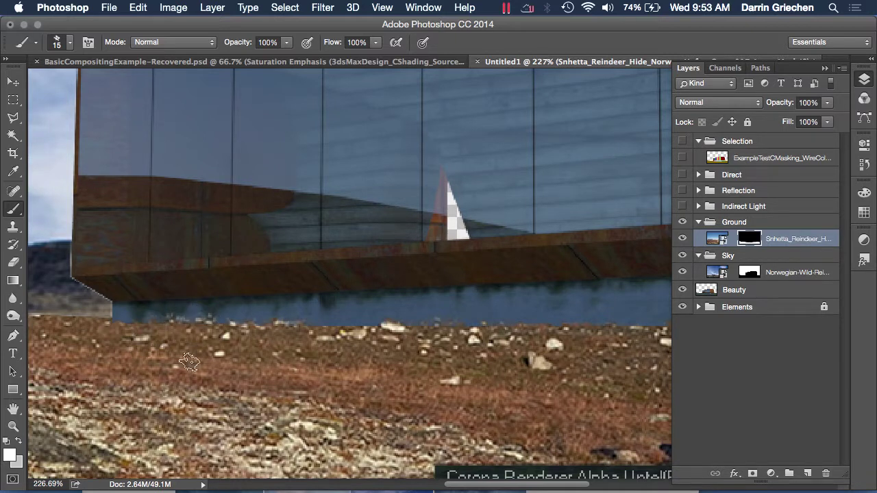
Step: Switch to the grass brush at 10 px and paint small tufts along the horizon to the right of the building
{"action": "scroll", "coordinate": [312, 346], "scroll_direction": "right", "scroll_amount": 15}
{"action": "scroll", "coordinate": [327, 342], "scroll_direction": "right", "scroll_amount": 5}
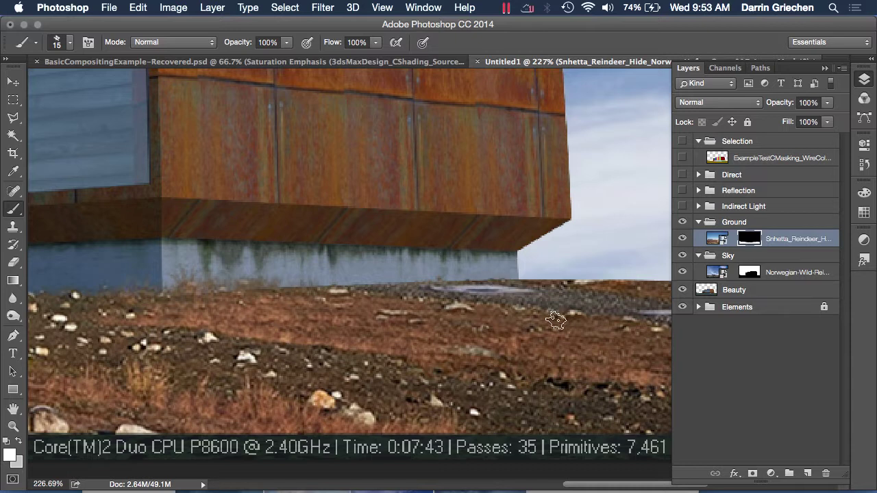
{"action": "scroll", "coordinate": [559, 319], "scroll_direction": "right", "scroll_amount": 2}
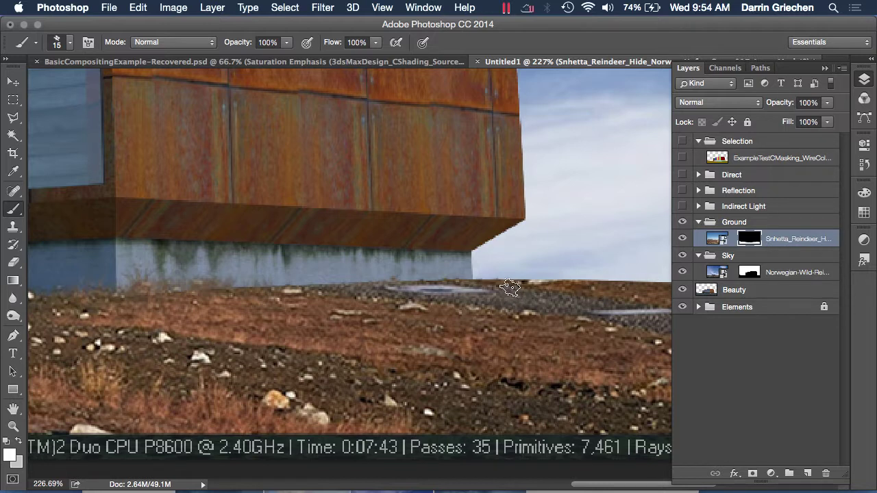
{"action": "scroll", "coordinate": [500, 303], "scroll_direction": "right", "scroll_amount": 5}
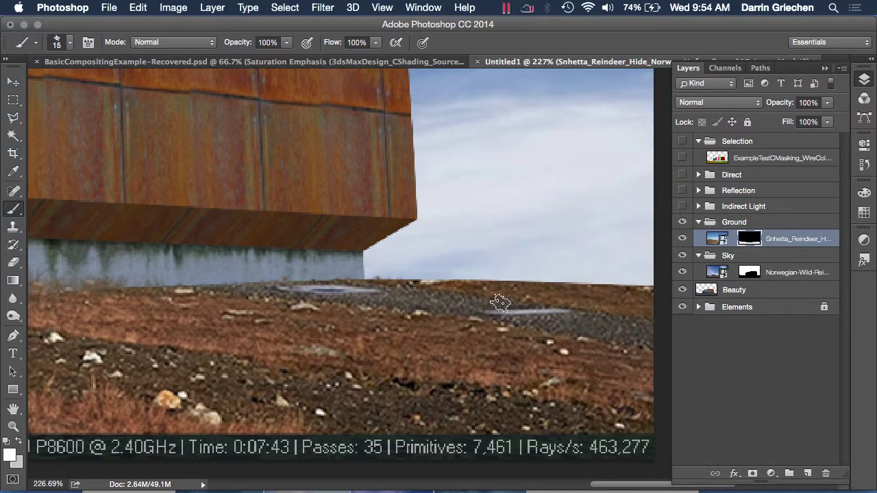
{"action": "left_click", "coordinate": [63, 43]}
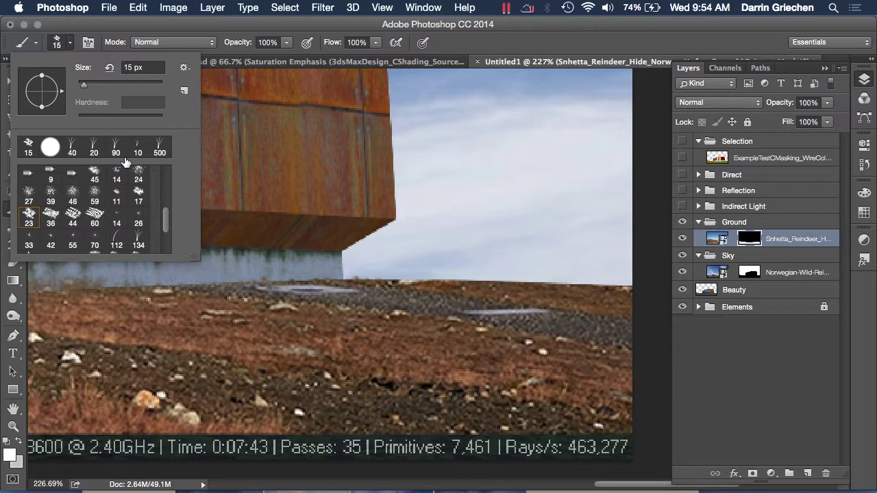
{"action": "left_click", "coordinate": [94, 148]}
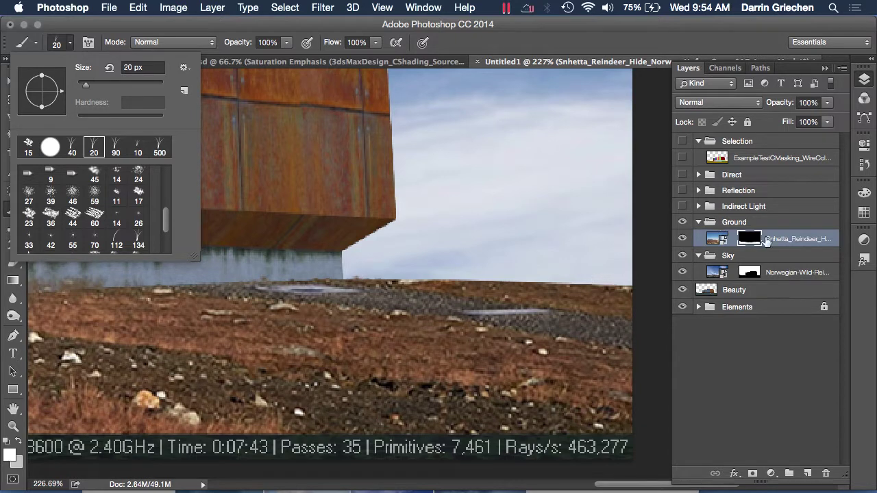
{"action": "left_click", "coordinate": [369, 279]}
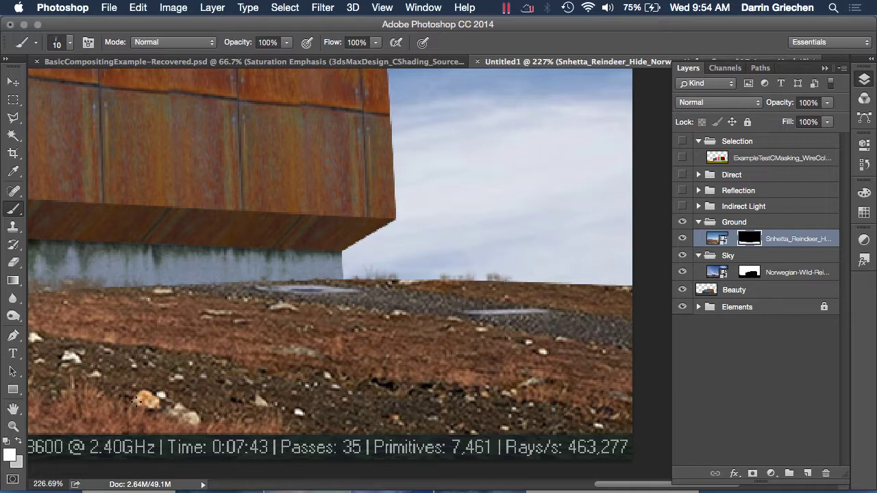
Step: Set the background colour to white (ffffff) and continue the grass tufts along the horizon to the image's right edge
{"action": "left_click", "coordinate": [16, 466]}
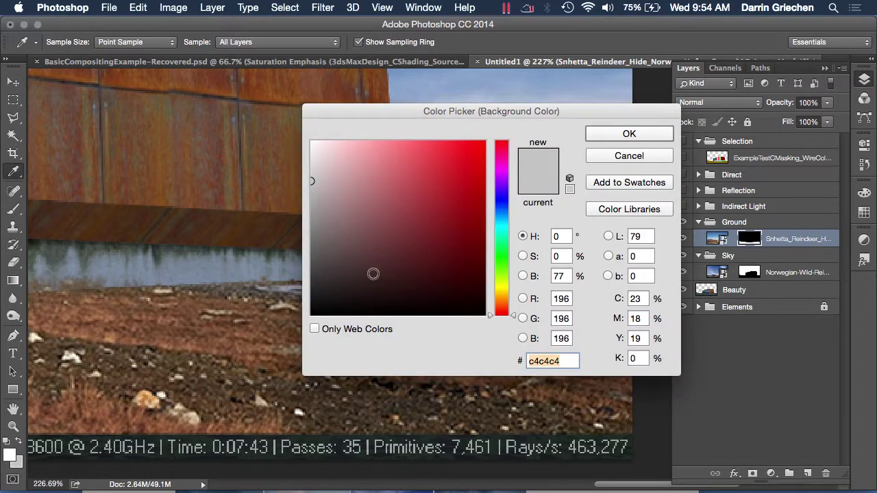
{"action": "left_click_drag", "start_coordinate": [315, 181], "coordinate": [306, 128]}
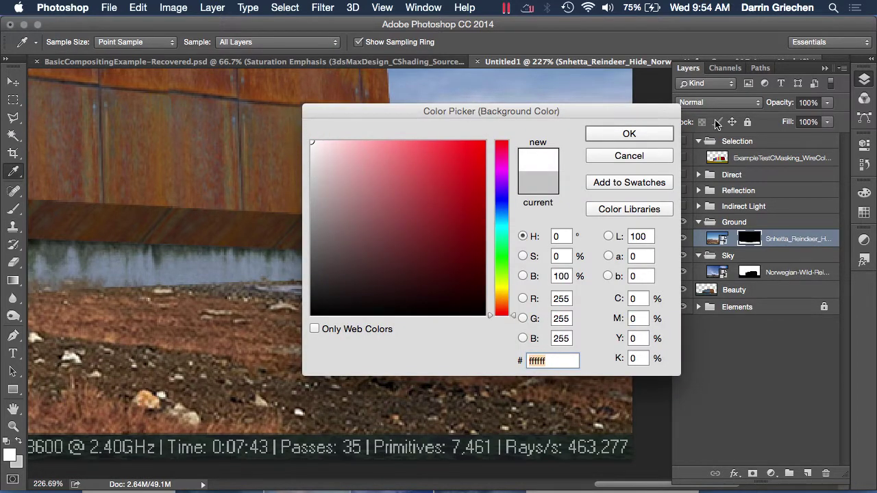
{"action": "left_click", "coordinate": [630, 134]}
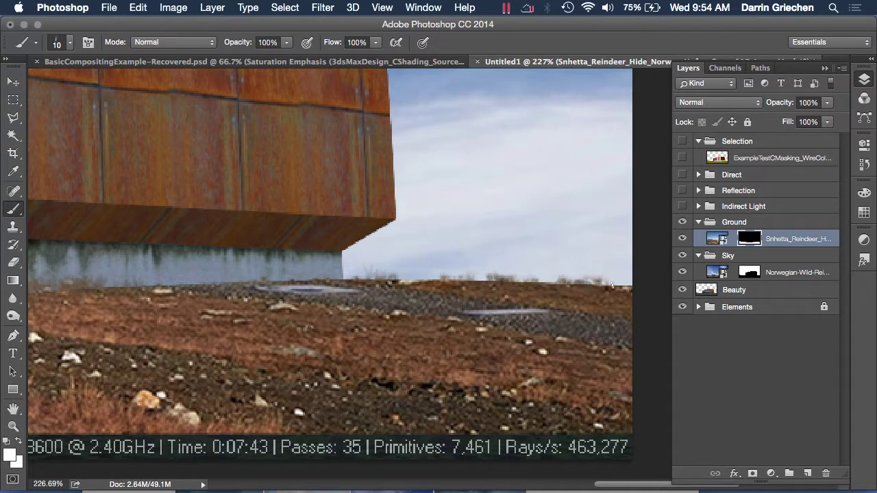
{"action": "scroll", "coordinate": [611, 284], "scroll_direction": "right", "scroll_amount": 5}
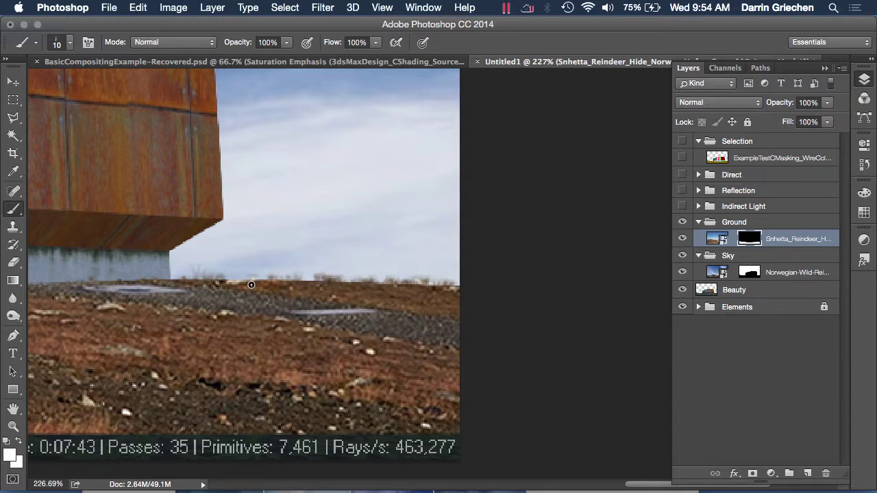
Step: Examine how the ground blends with the building's foundation, the hillside and the horizon, both close up and across the whole composite
{"action": "scroll", "coordinate": [382, 352], "scroll_direction": "left", "scroll_amount": 10}
{"action": "scroll", "coordinate": [382, 351], "scroll_direction": "down", "scroll_amount": 10}
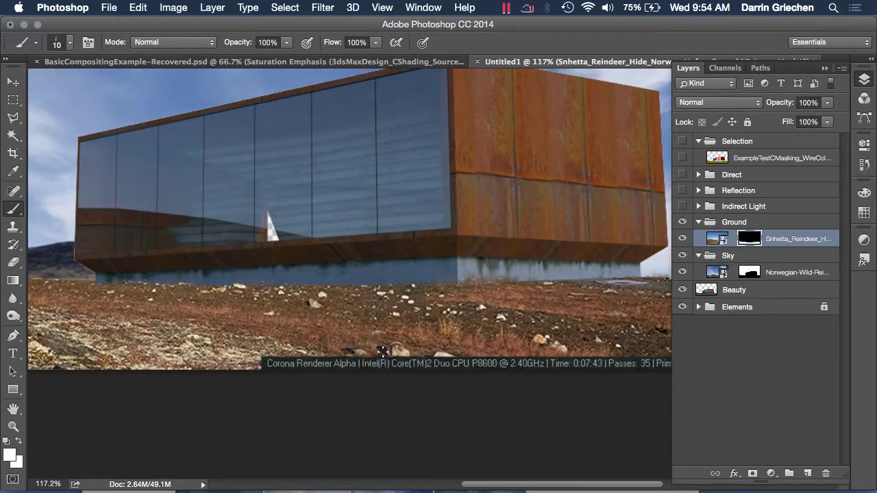
{"action": "scroll", "coordinate": [382, 351], "scroll_direction": "down", "scroll_amount": 3}
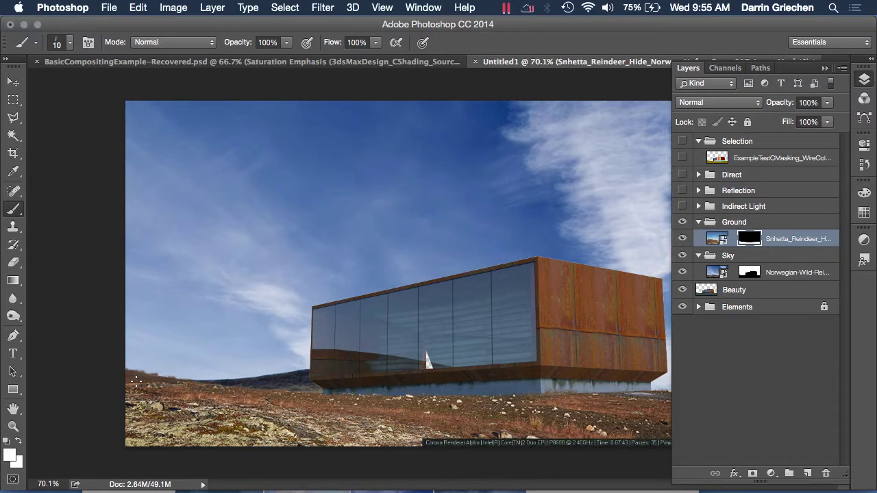
{"action": "scroll", "coordinate": [135, 381], "scroll_direction": "up", "scroll_amount": 4}
{"action": "scroll", "coordinate": [133, 382], "scroll_direction": "left", "scroll_amount": 10}
{"action": "scroll", "coordinate": [378, 202], "scroll_direction": "up", "scroll_amount": 5}
{"action": "scroll", "coordinate": [375, 217], "scroll_direction": "right", "scroll_amount": 5}
{"action": "scroll", "coordinate": [319, 310], "scroll_direction": "up", "scroll_amount": 5}
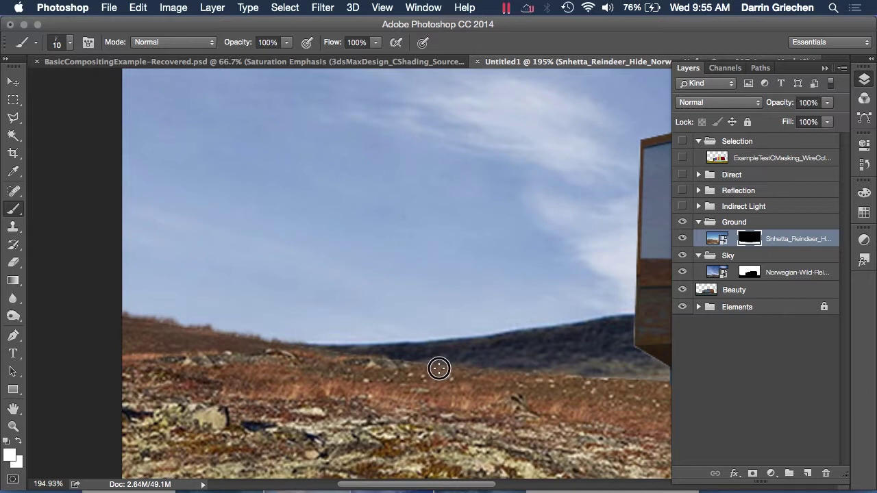
{"action": "scroll", "coordinate": [398, 368], "scroll_direction": "down", "scroll_amount": 5}
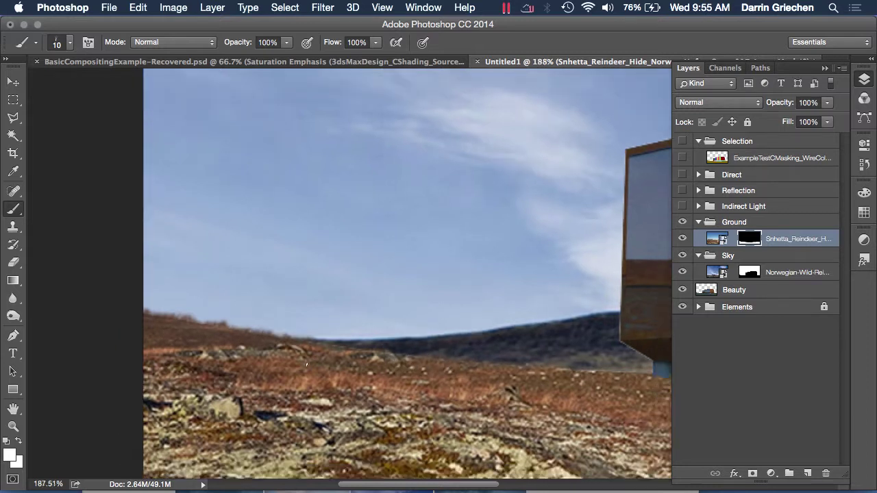
{"action": "scroll", "coordinate": [306, 385], "scroll_direction": "down", "scroll_amount": 4}
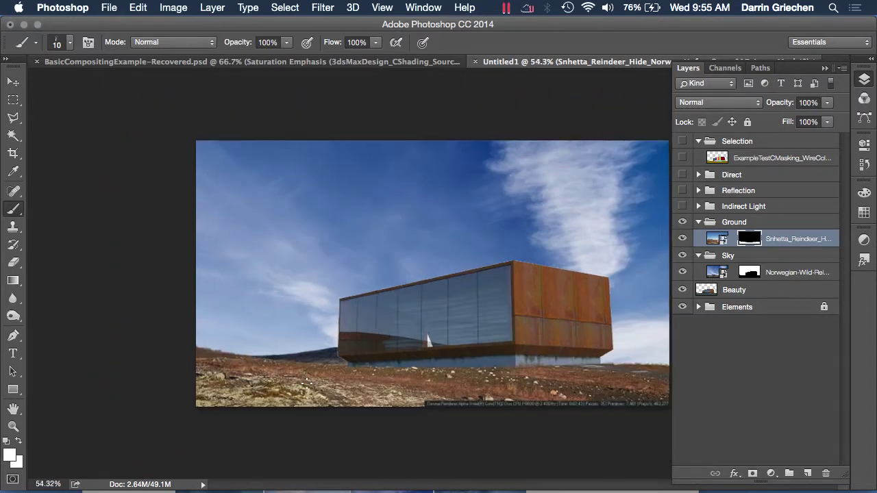
{"action": "scroll", "coordinate": [307, 385], "scroll_direction": "up", "scroll_amount": 4}
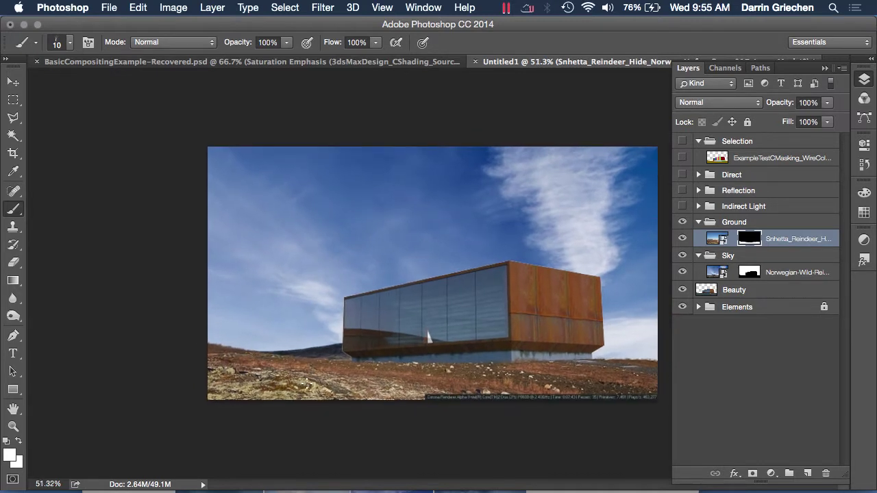
{"action": "scroll", "coordinate": [290, 407], "scroll_direction": "down", "scroll_amount": 1}
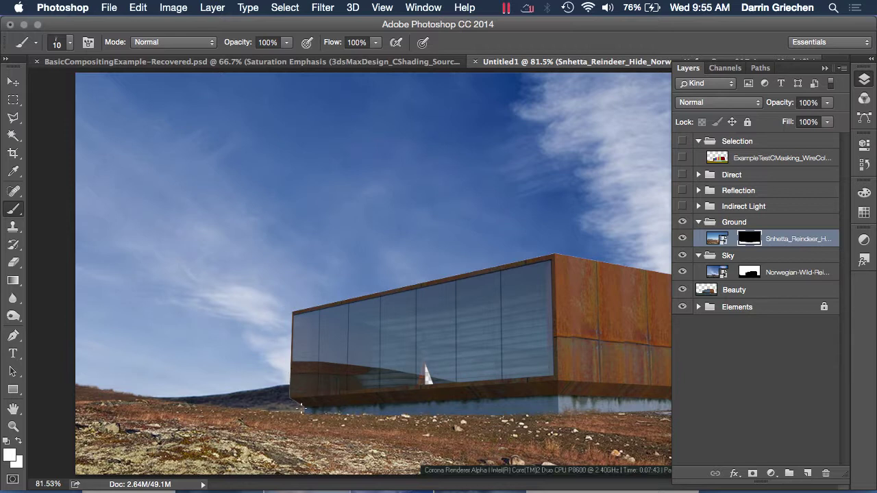
{"action": "scroll", "coordinate": [294, 414], "scroll_direction": "down", "scroll_amount": 4}
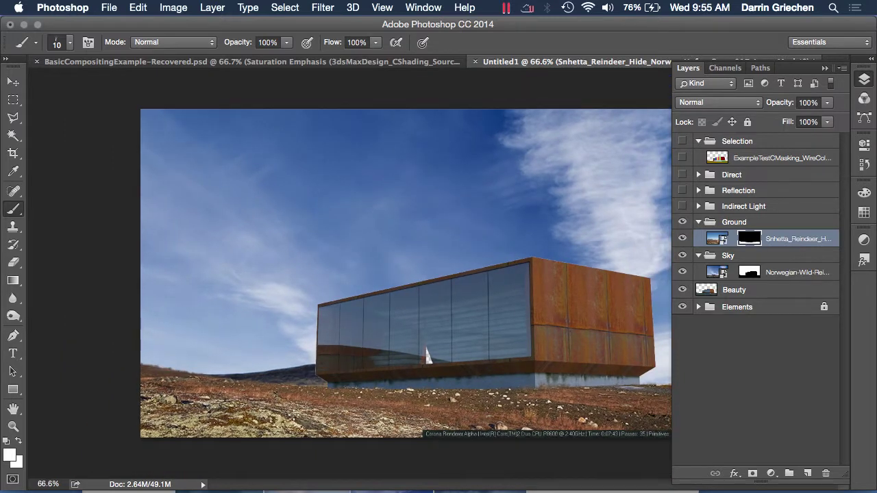
{"action": "scroll", "coordinate": [293, 414], "scroll_direction": "down", "scroll_amount": 1}
{"action": "scroll", "coordinate": [454, 365], "scroll_direction": "up", "scroll_amount": 5}
{"action": "scroll", "coordinate": [454, 364], "scroll_direction": "up", "scroll_amount": 1}
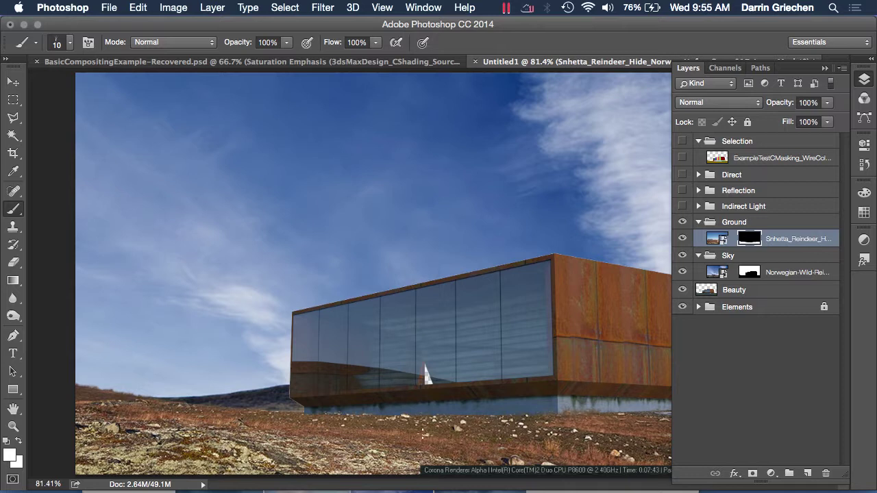
{"action": "scroll", "coordinate": [388, 370], "scroll_direction": "down", "scroll_amount": 3}
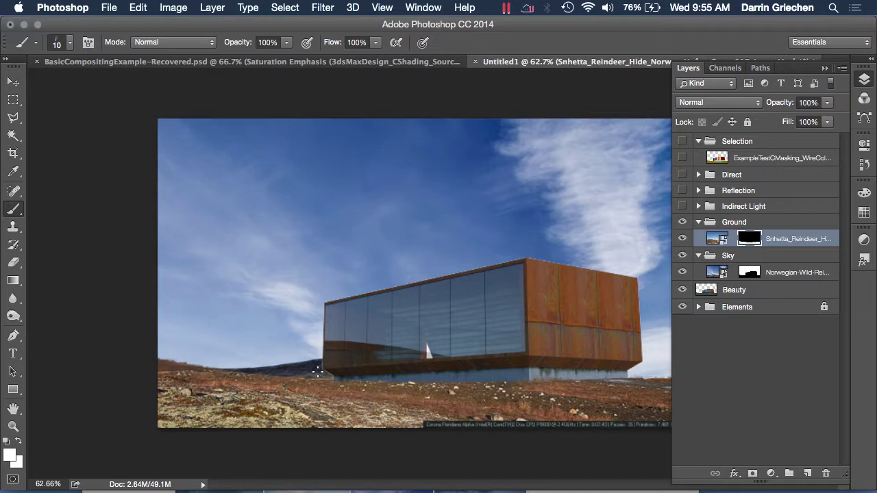
{"action": "scroll", "coordinate": [317, 371], "scroll_direction": "down", "scroll_amount": 1}
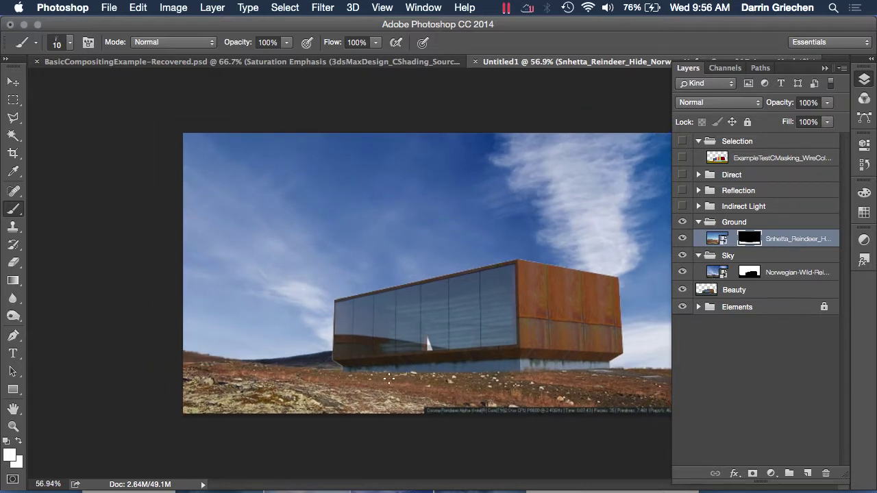
{"action": "scroll", "coordinate": [388, 378], "scroll_direction": "down", "scroll_amount": 3}
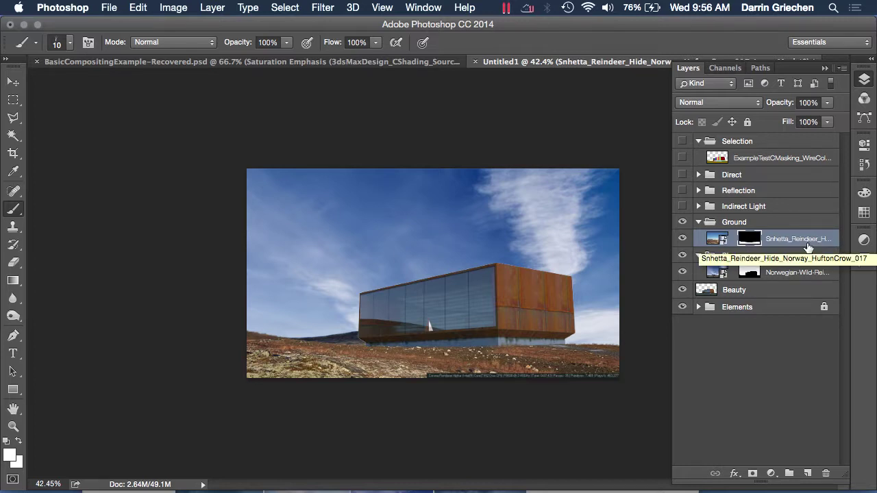
Step: Create a new layer above the ground photo in the Ground group and fill it with 50% Gray
{"action": "left_click", "coordinate": [808, 473]}
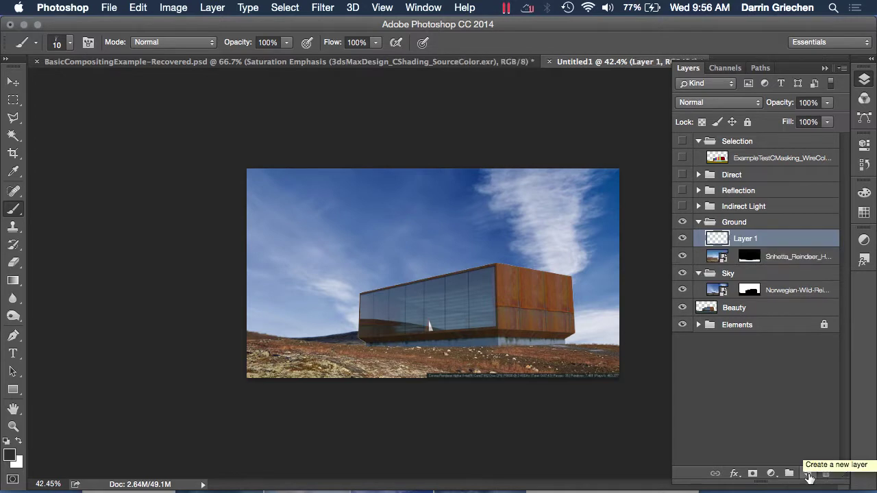
{"action": "left_click", "coordinate": [141, 8]}
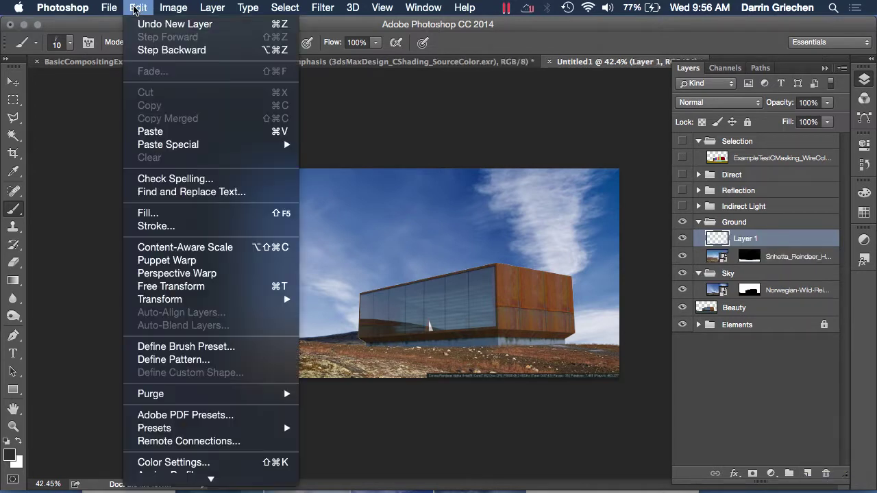
{"action": "left_click", "coordinate": [187, 222]}
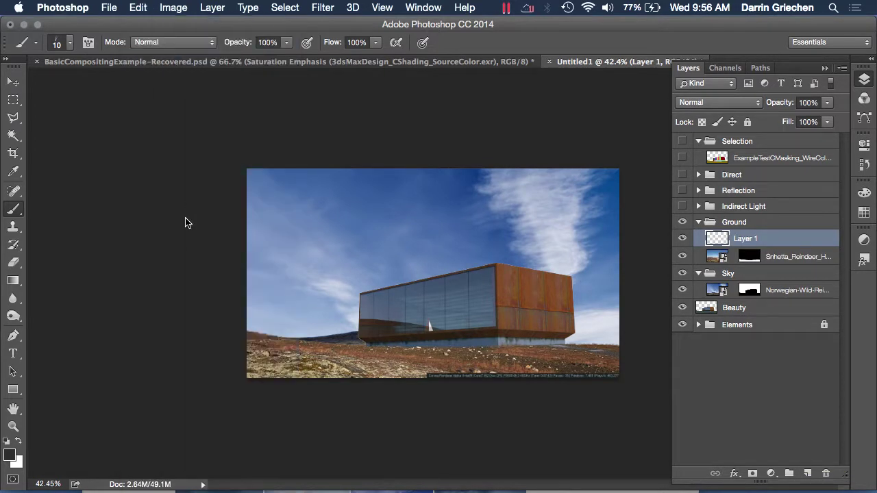
{"action": "left_click", "coordinate": [413, 204]}
{"action": "left_click", "coordinate": [415, 214]}
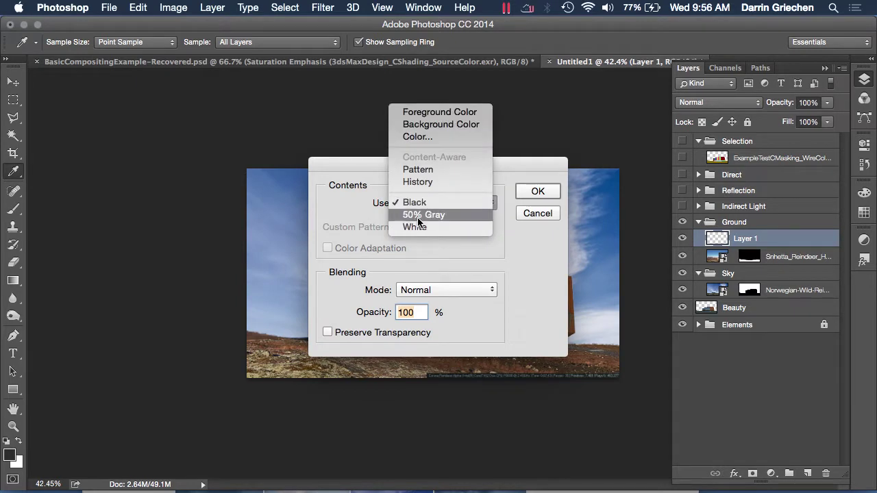
{"action": "left_click", "coordinate": [535, 193]}
{"action": "key", "text": "b"}
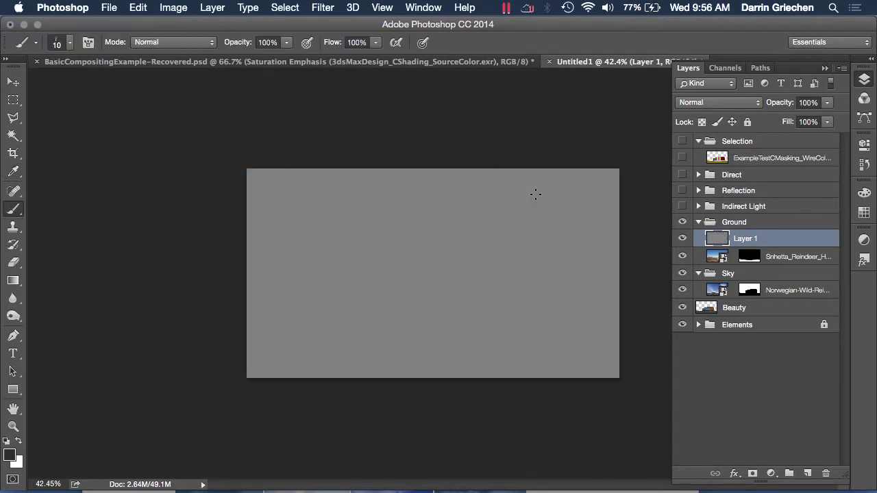
Step: Set the gray layer's blend mode to Overlay
{"action": "left_click", "coordinate": [713, 104]}
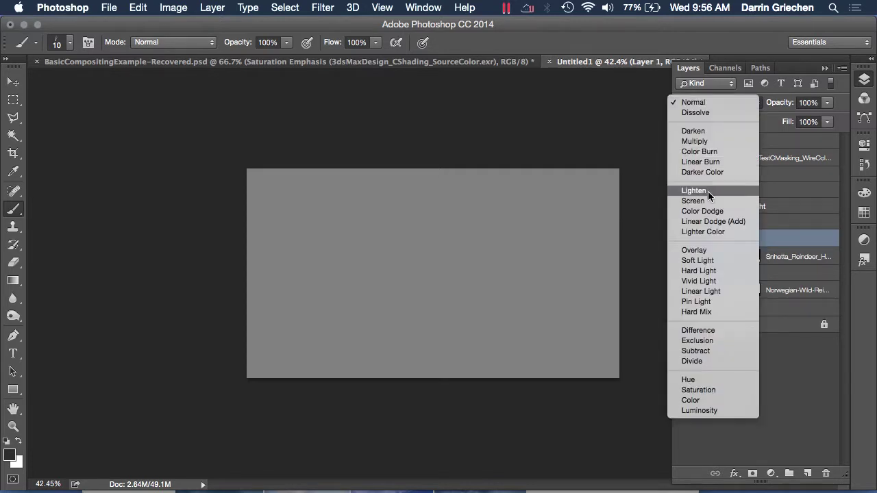
{"action": "left_click", "coordinate": [715, 249]}
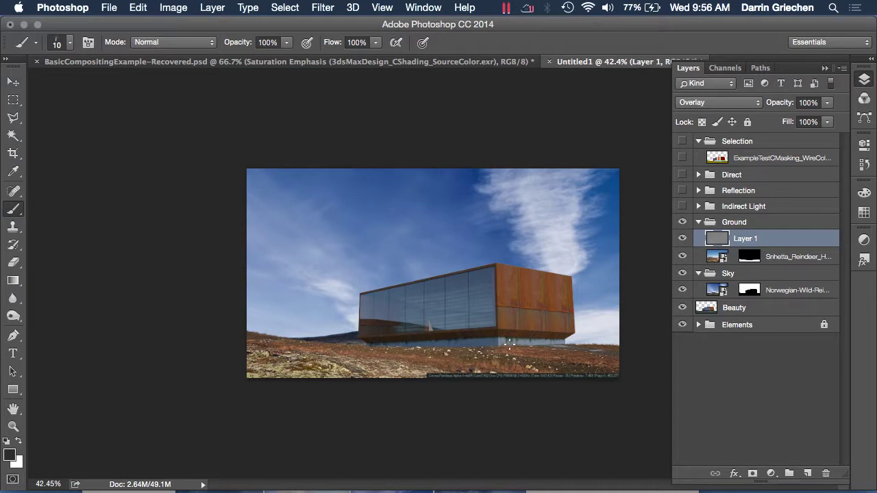
{"action": "scroll", "coordinate": [411, 343], "scroll_direction": "up", "scroll_amount": 3}
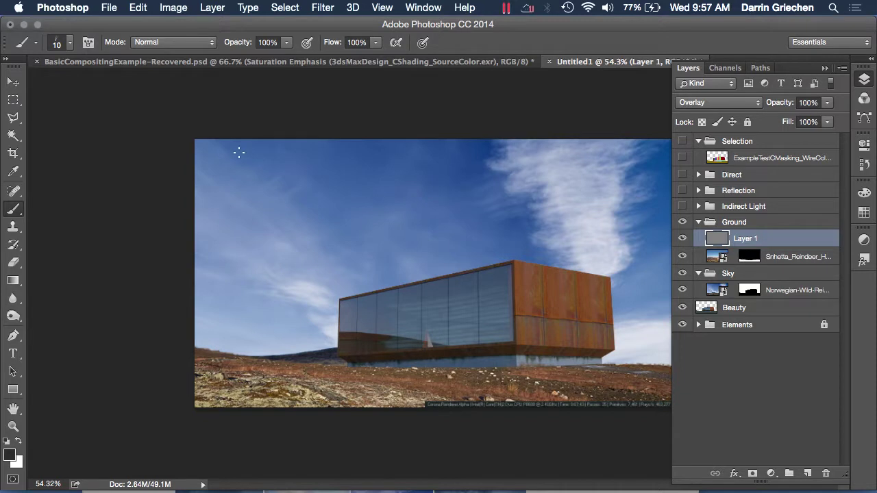
Step: Set up a soft round brush with 0% hardness, 40 px size and 5% opacity
{"action": "left_click", "coordinate": [286, 43]}
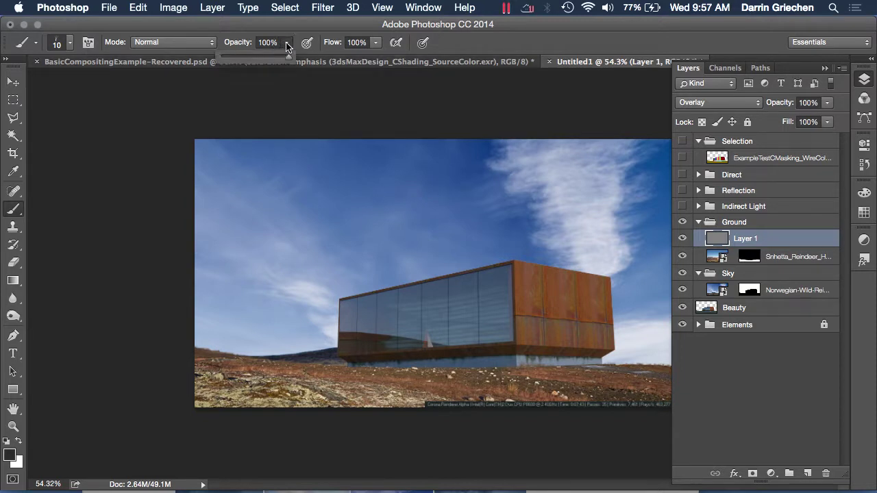
{"action": "left_click_drag", "start_coordinate": [287, 55], "coordinate": [225, 65]}
{"action": "left_click", "coordinate": [69, 42]}
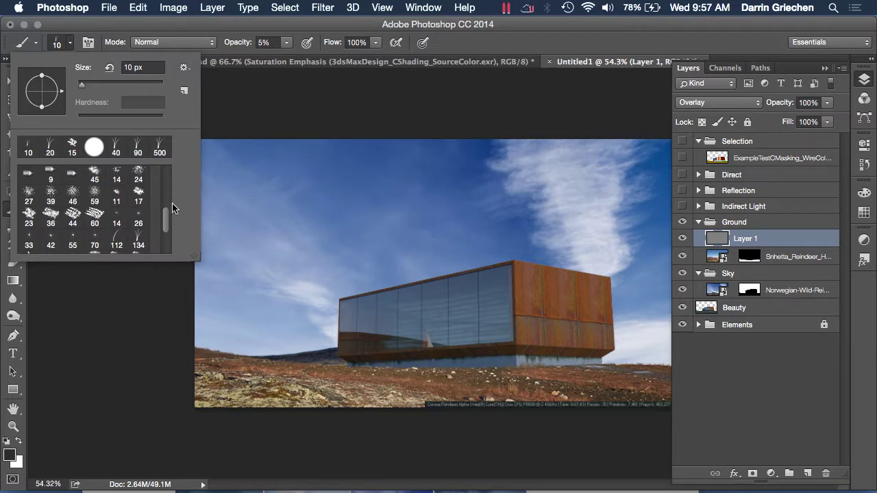
{"action": "left_click_drag", "start_coordinate": [166, 220], "coordinate": [162, 172]}
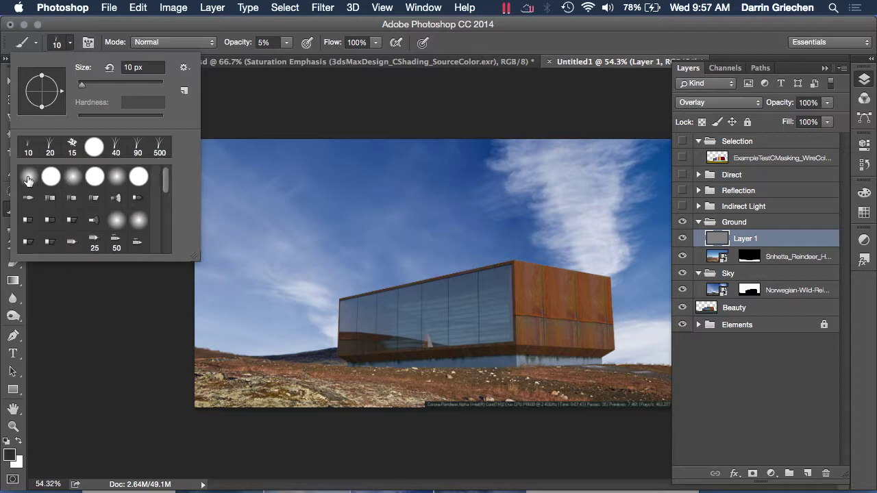
{"action": "left_click", "coordinate": [29, 179]}
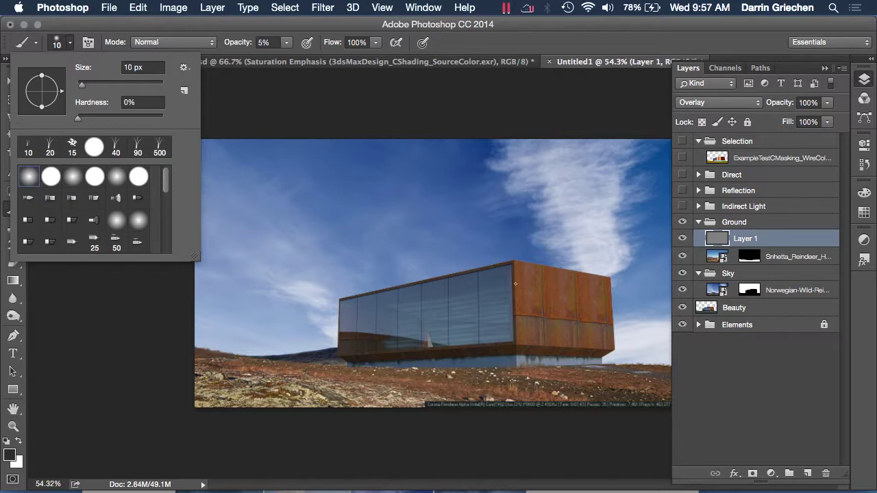
{"action": "left_click", "coordinate": [548, 42]}
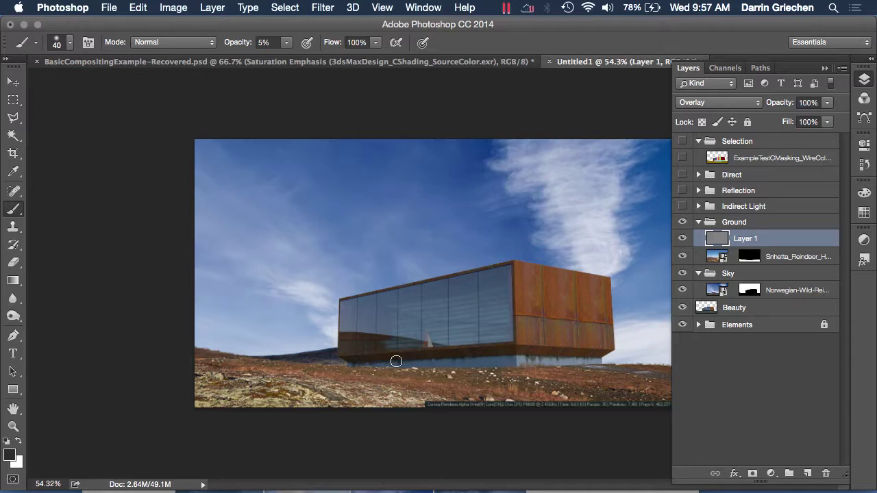
Step: Copy the ground photo's layer mask onto the gray Overlay layer
{"action": "scroll", "coordinate": [400, 380], "scroll_direction": "up", "scroll_amount": 3}
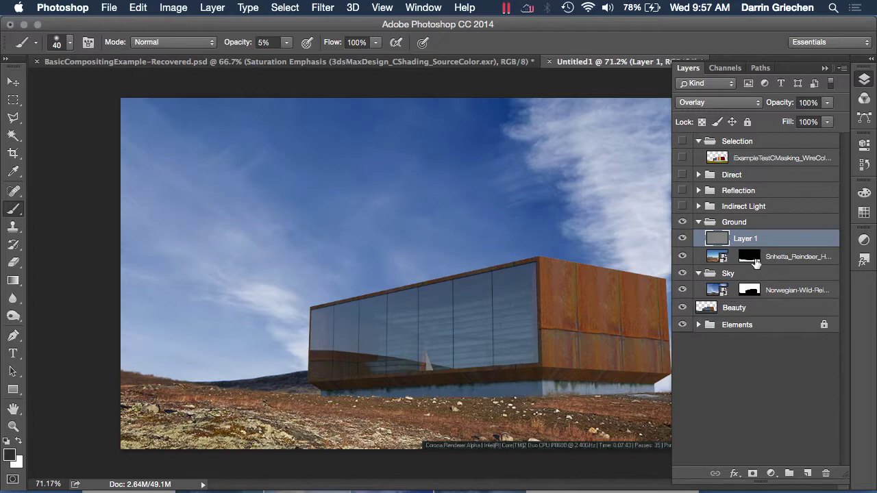
{"action": "left_click_drag", "start_coordinate": [752, 260], "coordinate": [752, 240]}
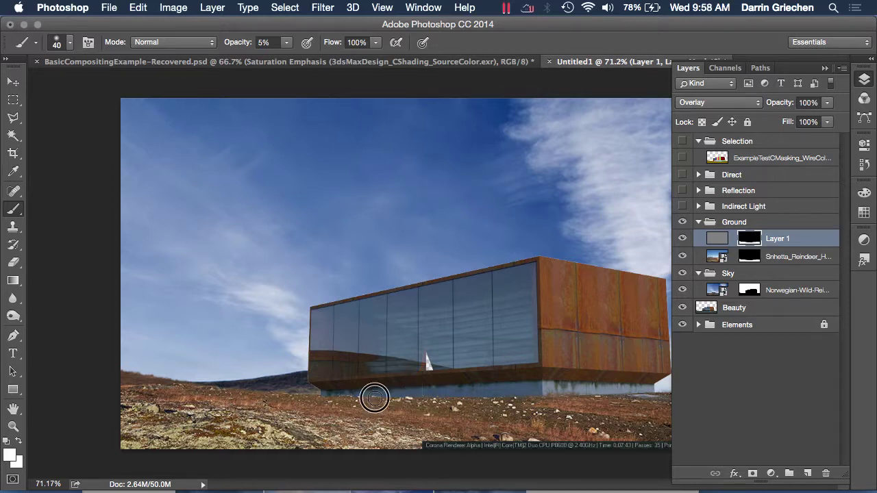
{"action": "left_click", "coordinate": [437, 398]}
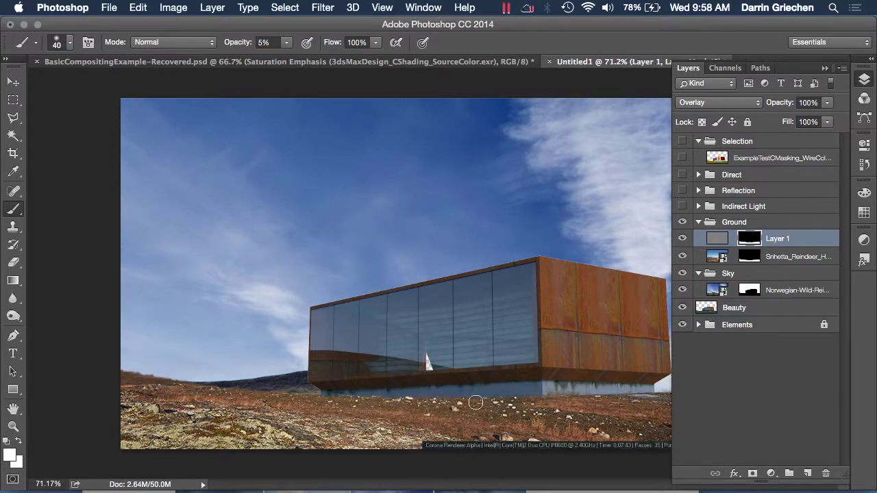
Step: Paint a dark shadow at 33% brush opacity on the gray layer itself, along the foundation's base to the building's left corner
{"action": "left_click", "coordinate": [716, 239]}
{"action": "mouse_move", "coordinate": [446, 401]}
{"action": "left_mouse_down"}
{"action": "mouse_move", "coordinate": [480, 400]}
{"action": "mouse_move", "coordinate": [464, 395]}
{"action": "left_mouse_up"}
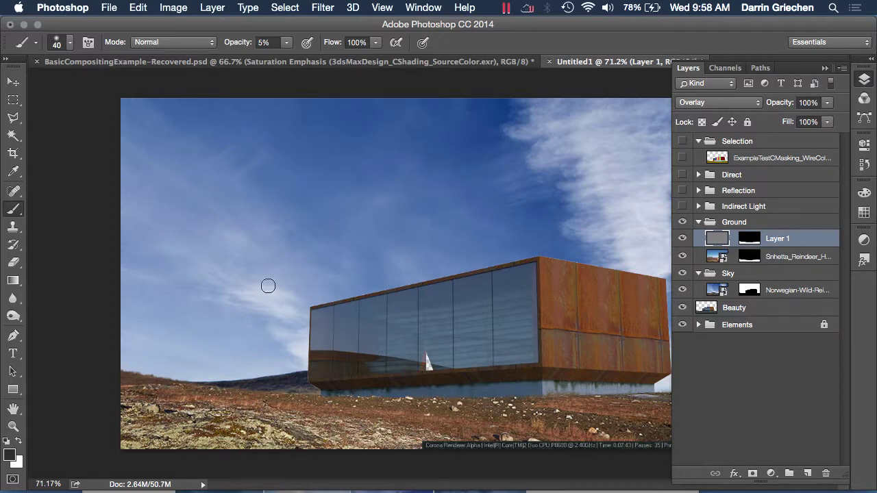
{"action": "left_click", "coordinate": [371, 43]}
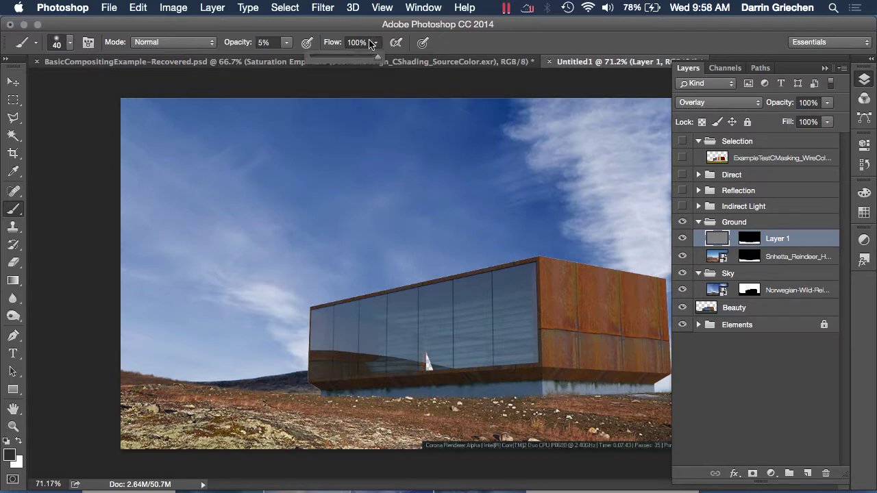
{"action": "left_click", "coordinate": [284, 45]}
{"action": "left_click_drag", "start_coordinate": [285, 57], "coordinate": [307, 56]}
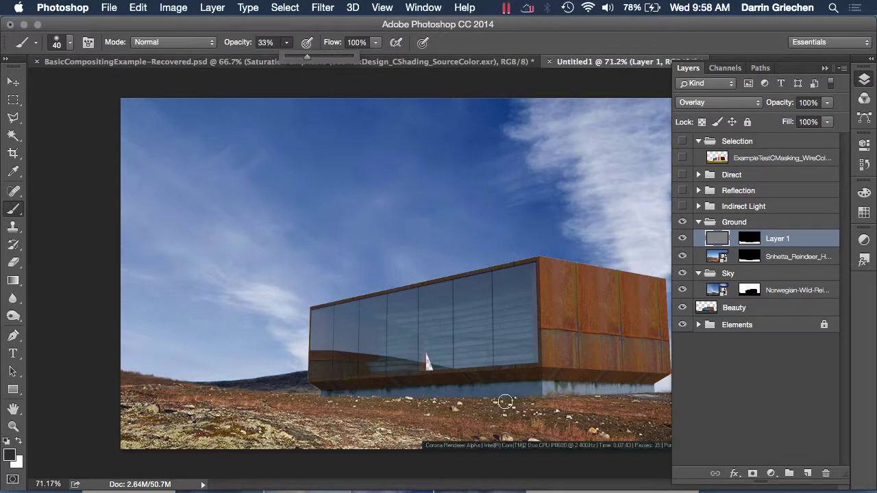
{"action": "left_click", "coordinate": [484, 397]}
{"action": "left_click", "coordinate": [434, 402]}
{"action": "left_click", "coordinate": [374, 400]}
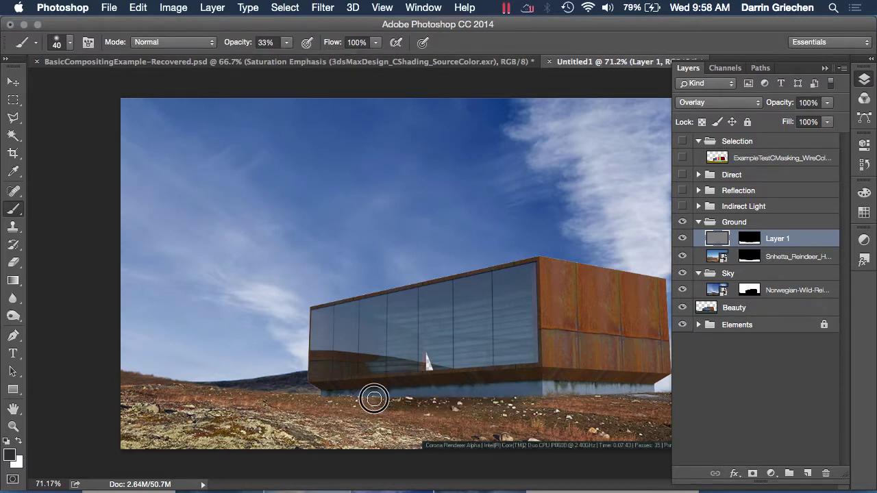
{"action": "left_click", "coordinate": [347, 402]}
{"action": "left_click", "coordinate": [331, 403]}
{"action": "left_click", "coordinate": [315, 399]}
{"action": "left_click", "coordinate": [304, 401]}
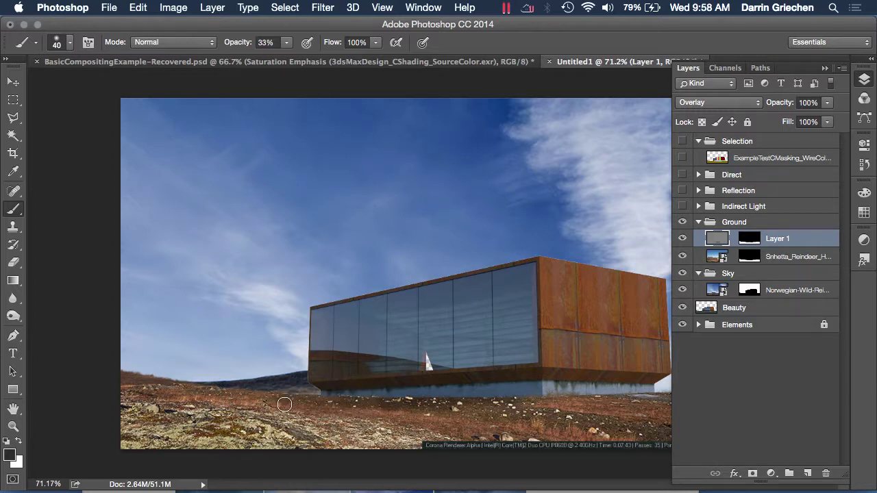
Step: Extend the shadow onto the ground just left of the building and darken it further under the glass facade's foundation
{"action": "left_click", "coordinate": [289, 396]}
{"action": "left_click", "coordinate": [302, 403]}
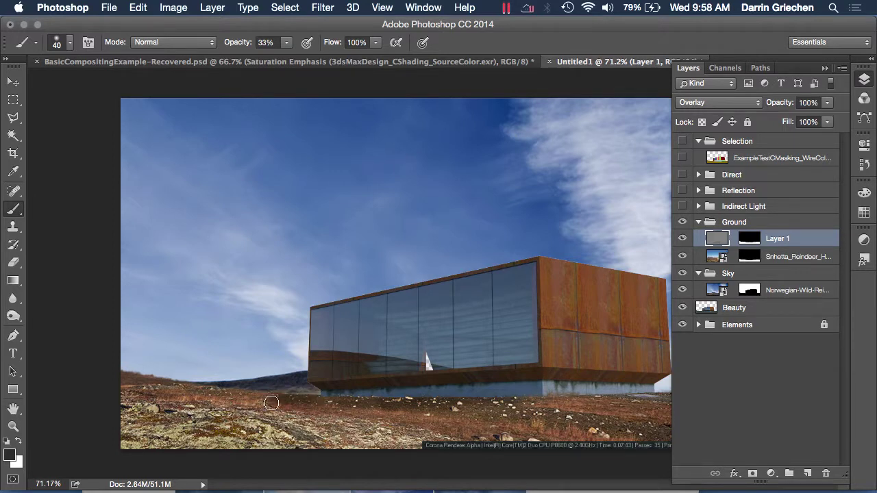
{"action": "left_click", "coordinate": [274, 400]}
{"action": "left_click_drag", "start_coordinate": [450, 405], "coordinate": [491, 404]}
{"action": "left_click", "coordinate": [499, 392]}
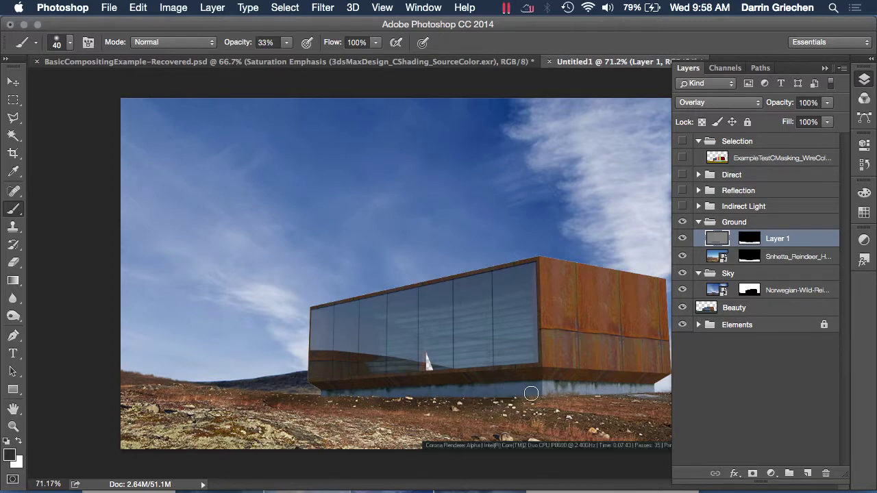
{"action": "left_click", "coordinate": [461, 391]}
{"action": "left_click", "coordinate": [436, 399]}
{"action": "left_click", "coordinate": [324, 399]}
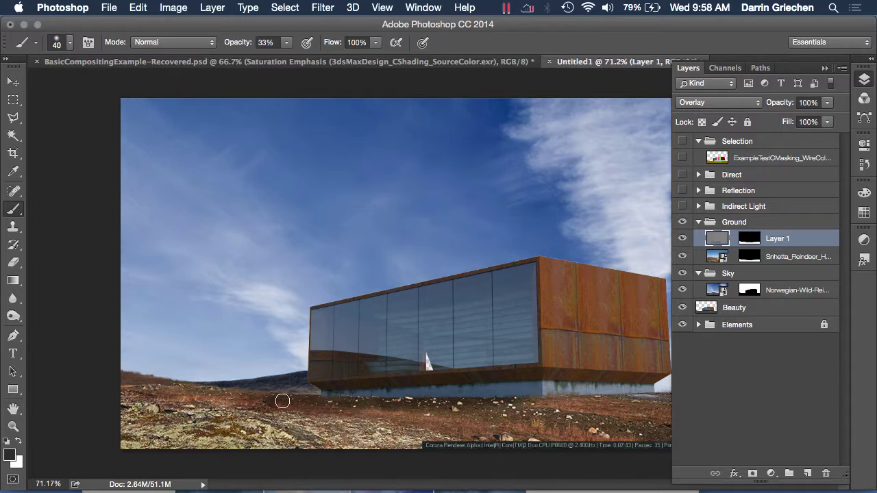
Step: Set the background colour to mid gray with R, G and B all at 128
{"action": "scroll", "coordinate": [496, 364], "scroll_direction": "down", "scroll_amount": 1}
{"action": "scroll", "coordinate": [397, 377], "scroll_direction": "down", "scroll_amount": 3}
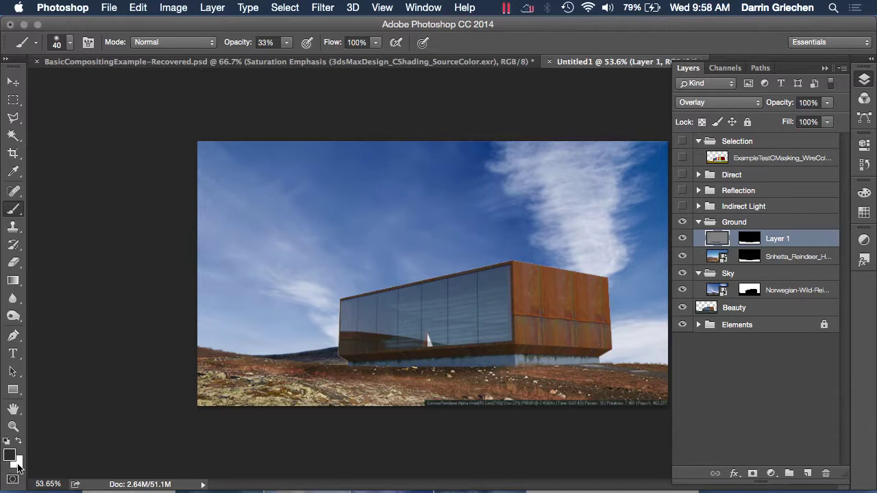
{"action": "left_click", "coordinate": [17, 465]}
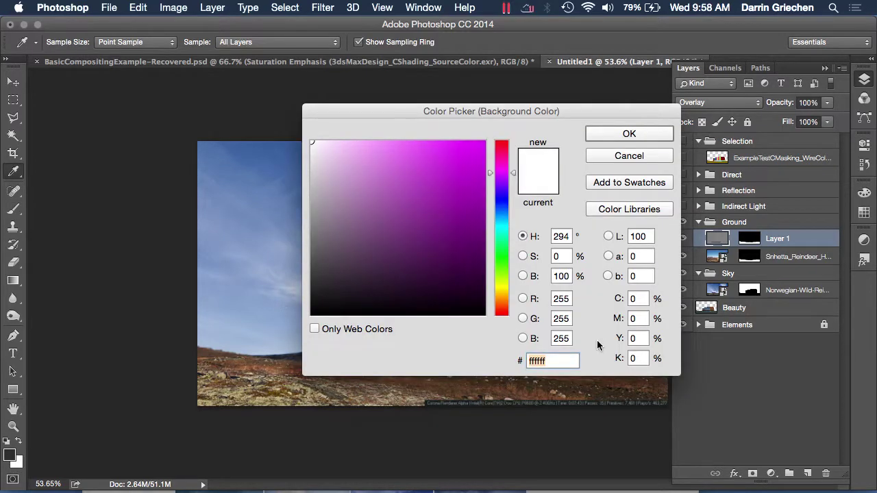
{"action": "left_click", "coordinate": [568, 298]}
{"action": "type", "text": "1"}
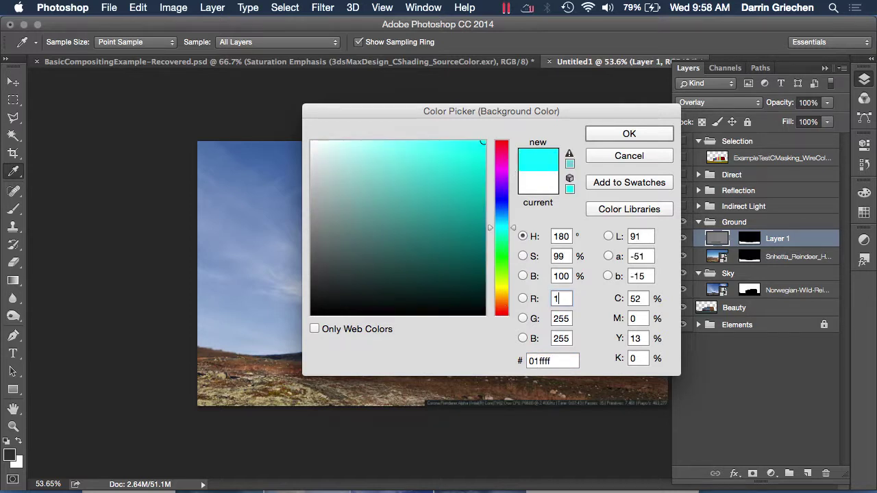
{"action": "type", "text": "28"}
{"action": "key", "text": "Tab"}
{"action": "type", "text": "128"}
{"action": "key", "text": "Tab"}
{"action": "type", "text": "128"}
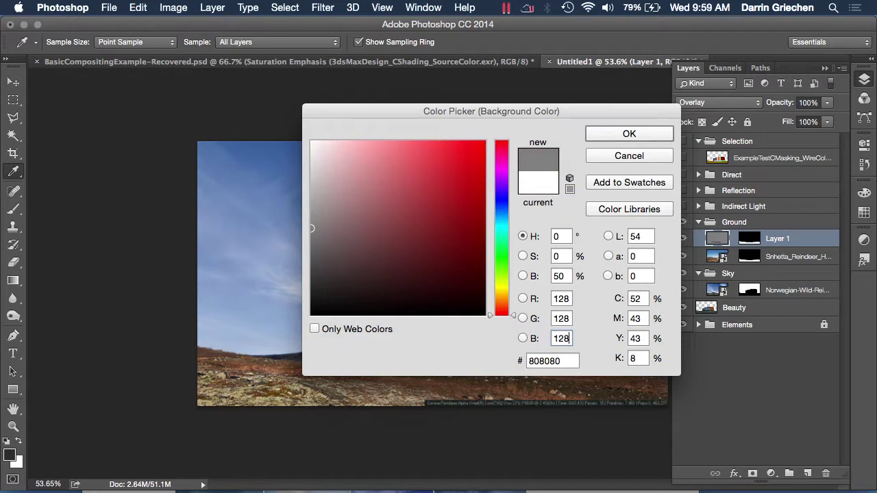
{"action": "left_click", "coordinate": [629, 135]}
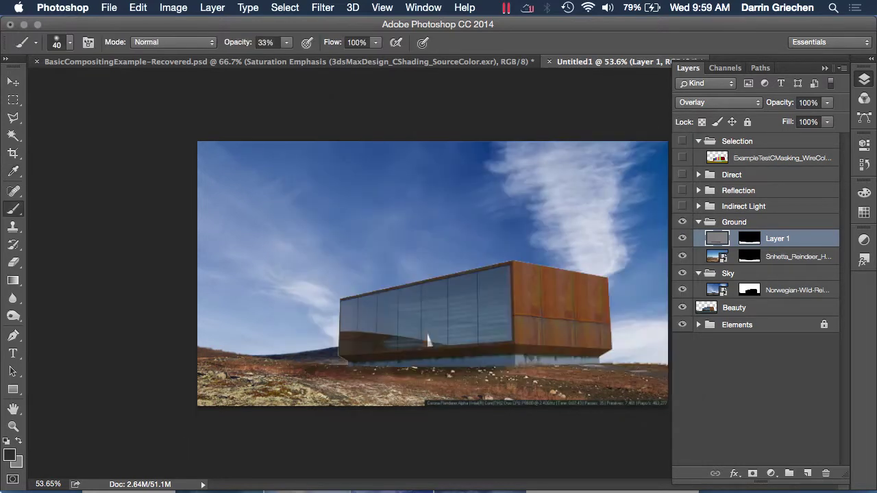
Step: Make the mid gray the foreground colour and set the brush to 80 px at 15% opacity
{"action": "left_click", "coordinate": [19, 440]}
{"action": "key", "text": "bracketright"}
{"action": "key", "text": "bracketright"}
{"action": "key", "text": "bracketright"}
{"action": "key", "text": "bracketright"}
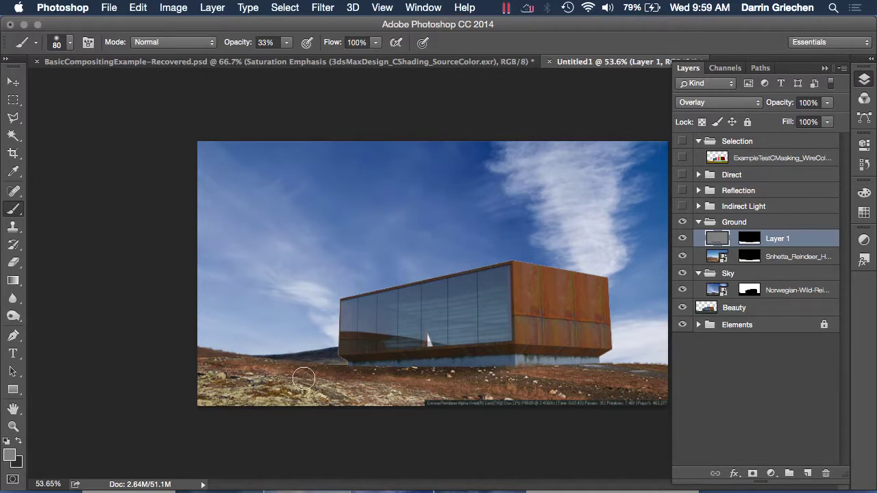
{"action": "scroll", "coordinate": [324, 354], "scroll_direction": "up", "scroll_amount": 4}
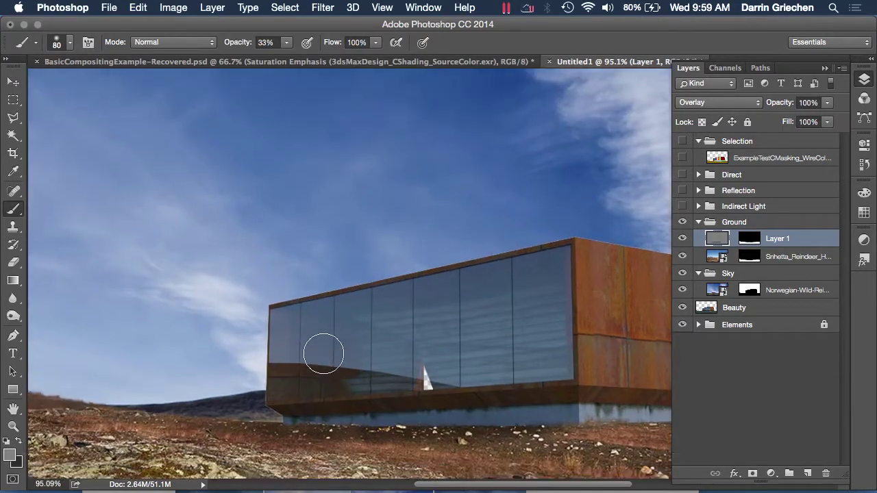
{"action": "scroll", "coordinate": [303, 349], "scroll_direction": "down", "scroll_amount": 2}
{"action": "left_click_drag", "start_coordinate": [266, 309], "coordinate": [308, 314]}
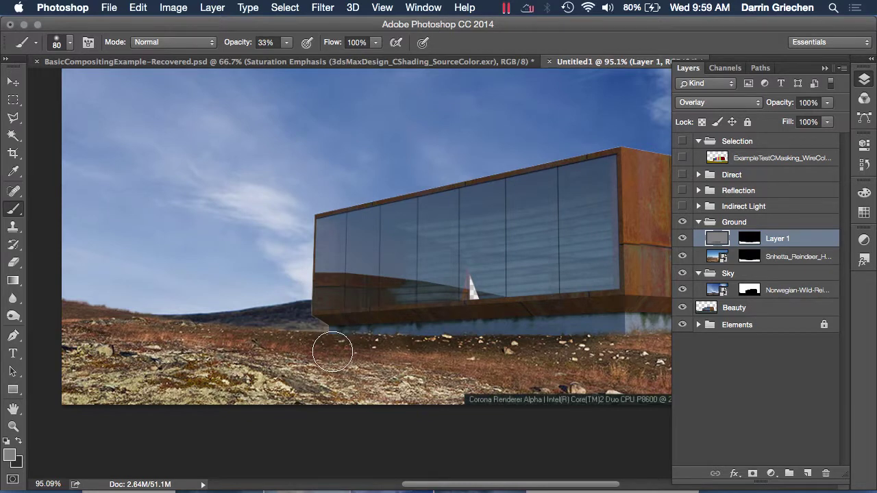
{"action": "left_click", "coordinate": [285, 44]}
{"action": "left_click_drag", "start_coordinate": [285, 49], "coordinate": [275, 57]}
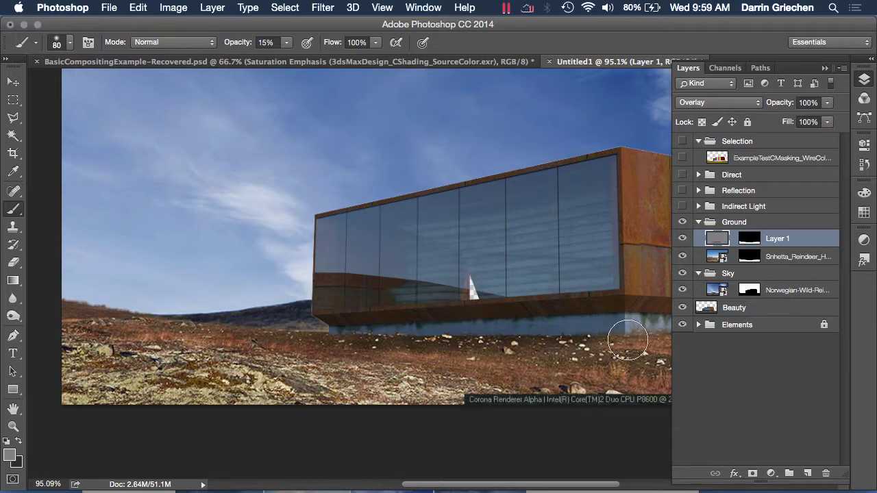
Step: Switch to a hard round brush with 100% hardness at 50 px and paint gray over the ground below the foundation's front corner
{"action": "left_click", "coordinate": [213, 45]}
{"action": "left_click", "coordinate": [177, 42]}
{"action": "left_click", "coordinate": [70, 44]}
{"action": "left_click", "coordinate": [116, 153]}
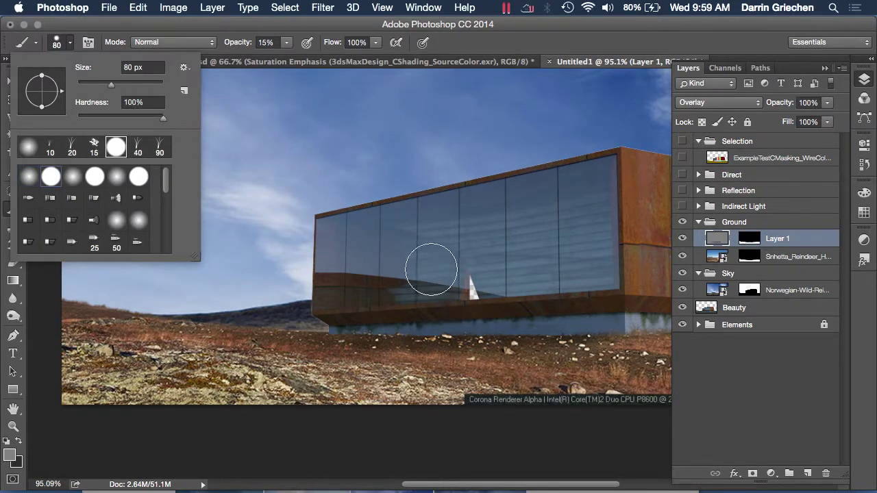
{"action": "left_click", "coordinate": [640, 46]}
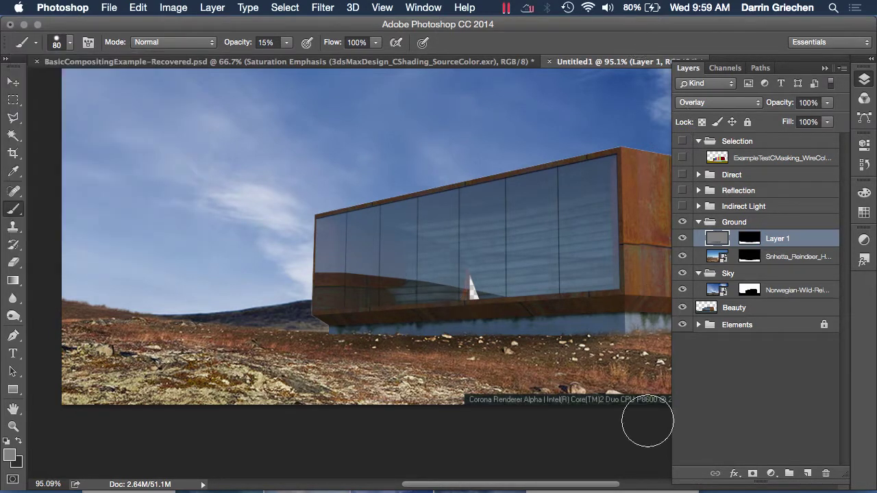
{"action": "key", "text": "bracketleft"}
{"action": "key", "text": "bracketleft"}
{"action": "key", "text": "bracketleft"}
{"action": "left_click_drag", "start_coordinate": [622, 351], "coordinate": [521, 362]}
Step: Rename the gray Overlay layer as BldgShadow
{"action": "scroll", "coordinate": [235, 416], "scroll_direction": "right", "scroll_amount": 5}
{"action": "scroll", "coordinate": [321, 341], "scroll_direction": "down", "scroll_amount": 3}
{"action": "scroll", "coordinate": [322, 340], "scroll_direction": "down", "scroll_amount": 3}
{"action": "scroll", "coordinate": [322, 343], "scroll_direction": "up", "scroll_amount": 1}
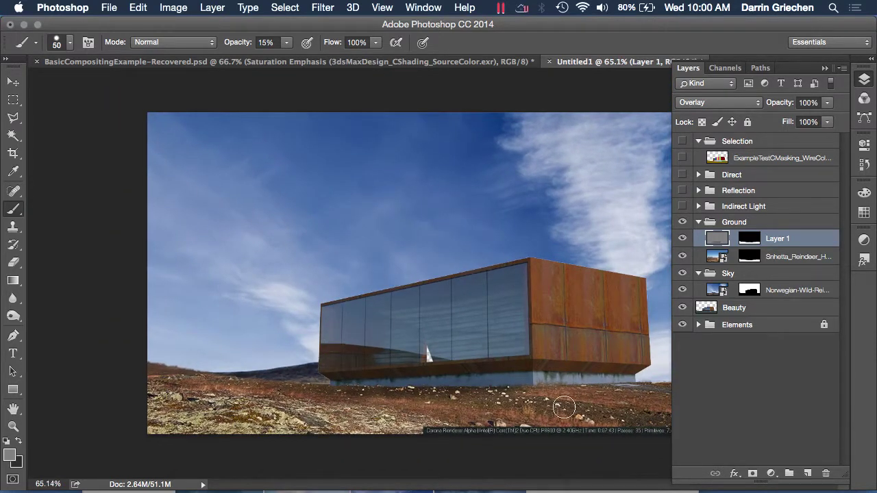
{"action": "scroll", "coordinate": [563, 407], "scroll_direction": "down", "scroll_amount": 1}
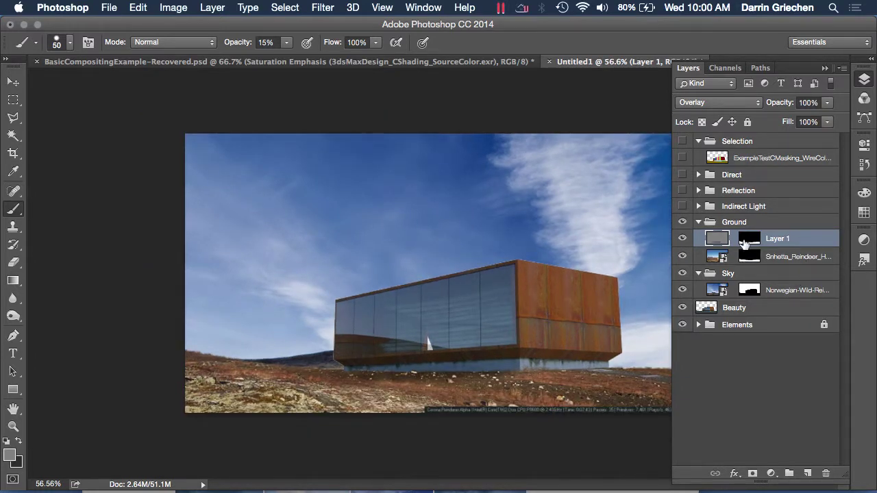
{"action": "double_click", "coordinate": [782, 239]}
{"action": "type", "text": "G"}
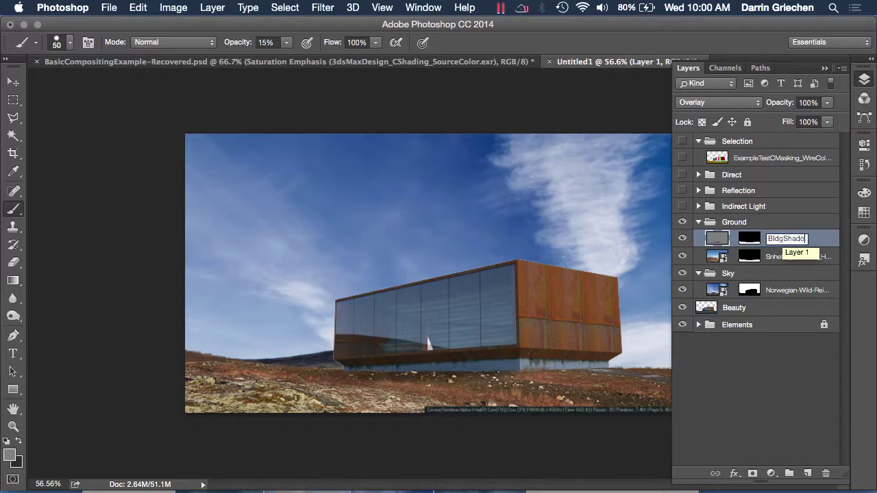
{"action": "key", "text": "Return"}
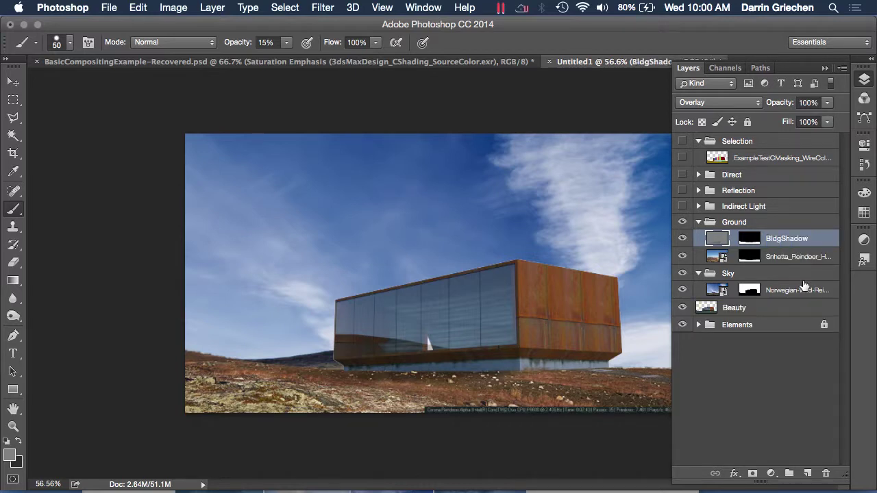
Step: Rename the ground photo layer as GrndTexture
{"action": "left_click", "coordinate": [795, 257]}
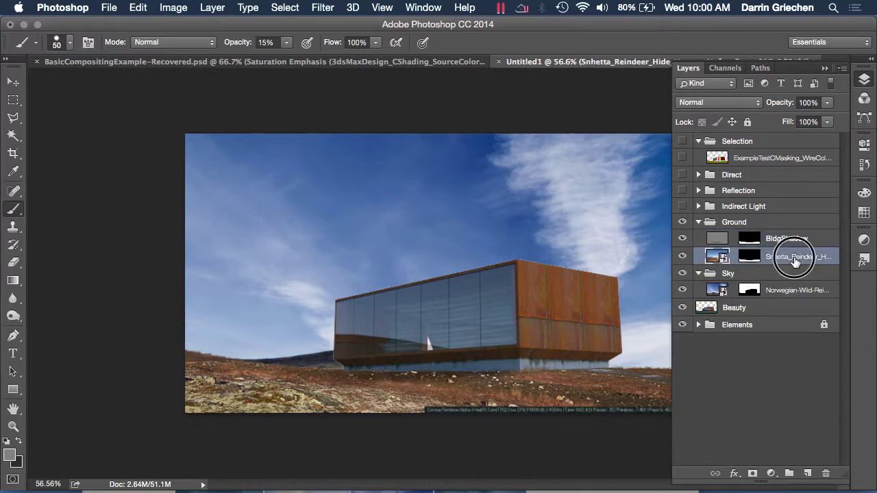
{"action": "double_click", "coordinate": [794, 258]}
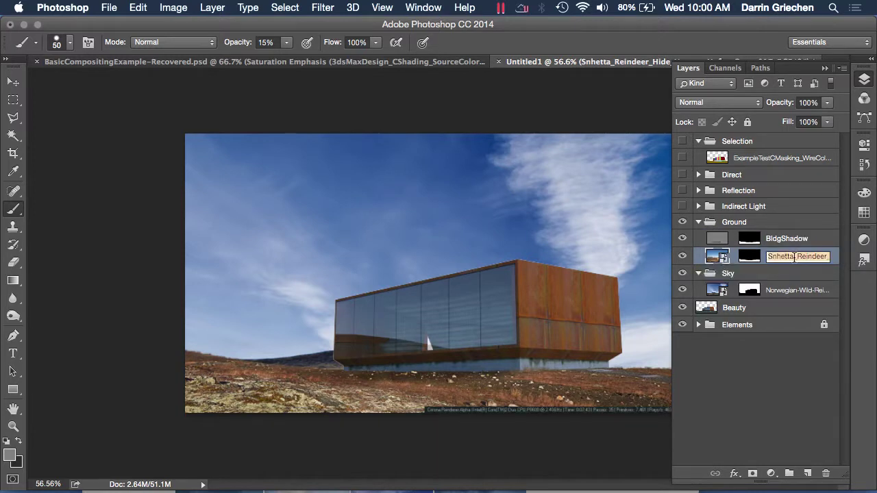
{"action": "type", "text": "Groun"}
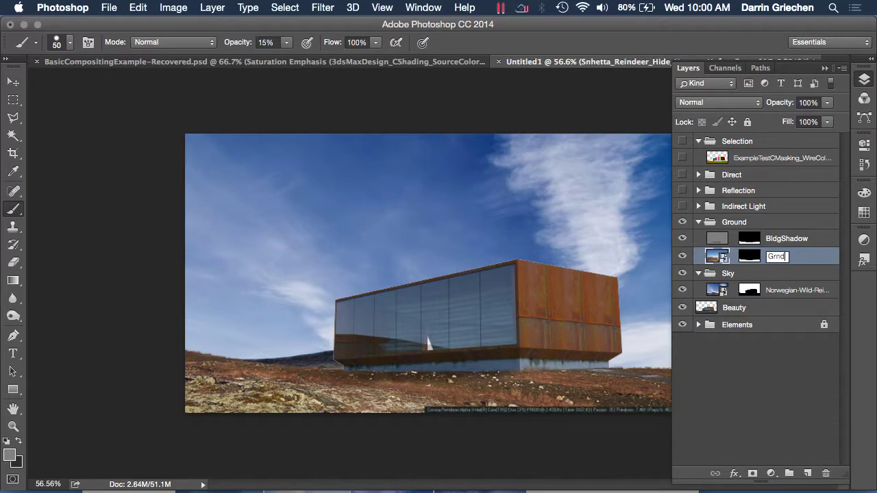
{"action": "type", "text": "exture"}
{"action": "key", "text": "Return"}
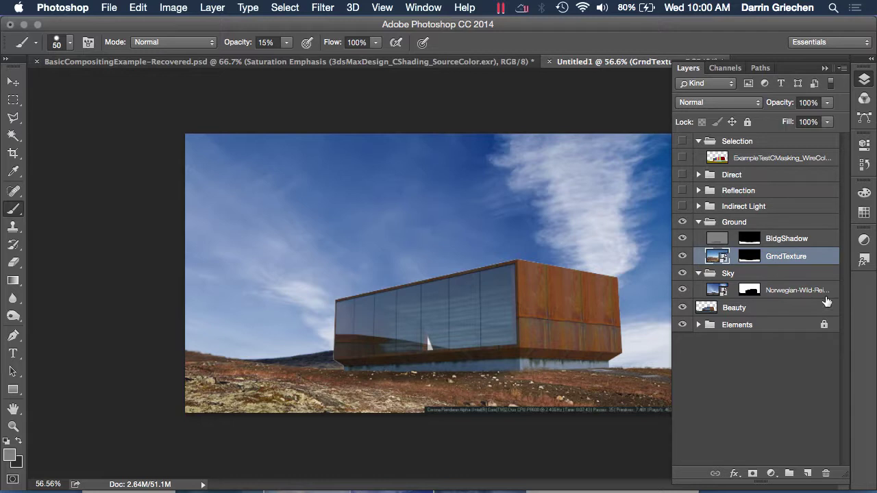
Step: Collapse the Ground and Sky groups and create a new group named ovrAdjustment above Ground
{"action": "left_click", "coordinate": [756, 224]}
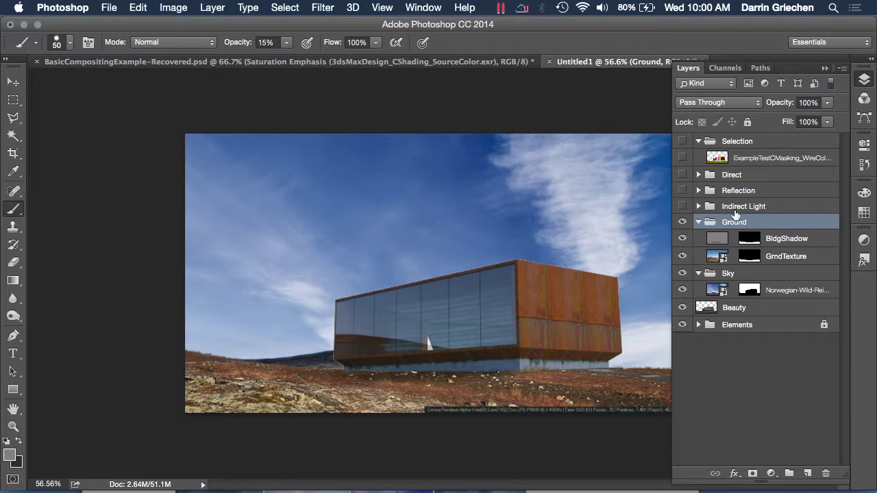
{"action": "left_click", "coordinate": [698, 222]}
{"action": "left_click", "coordinate": [698, 238]}
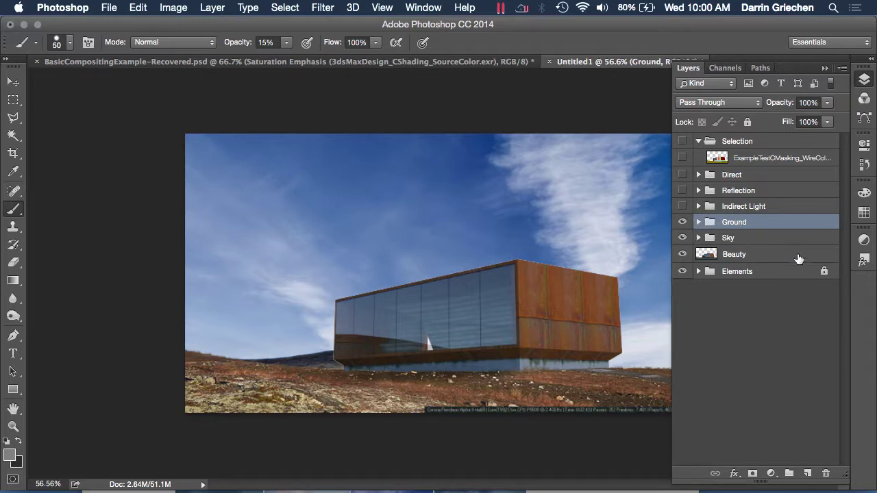
{"action": "left_click", "coordinate": [789, 473]}
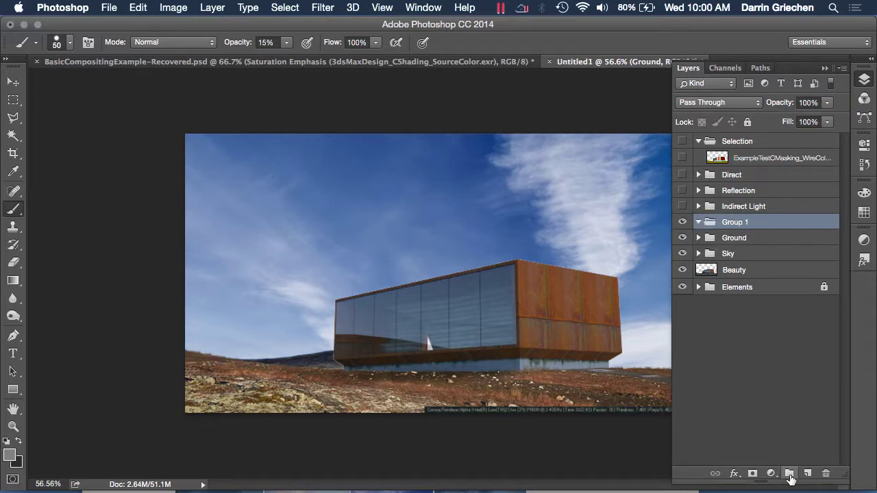
{"action": "double_click", "coordinate": [742, 221]}
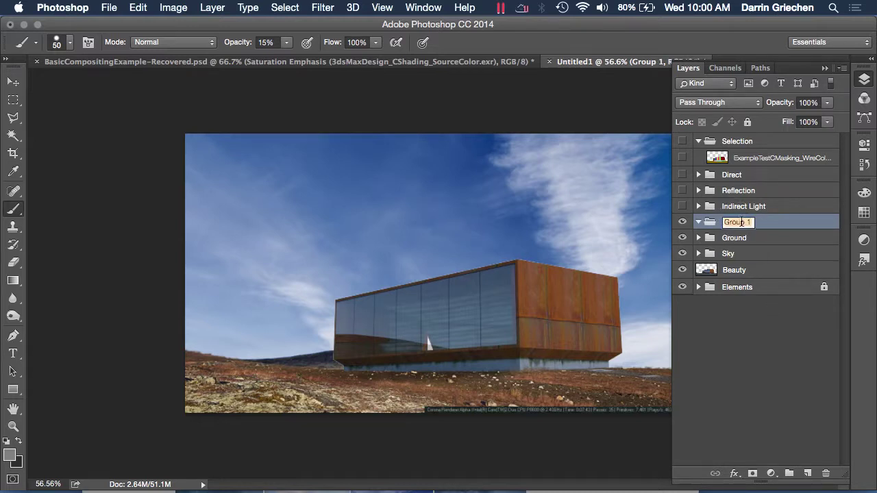
{"action": "type", "text": "ovrA"}
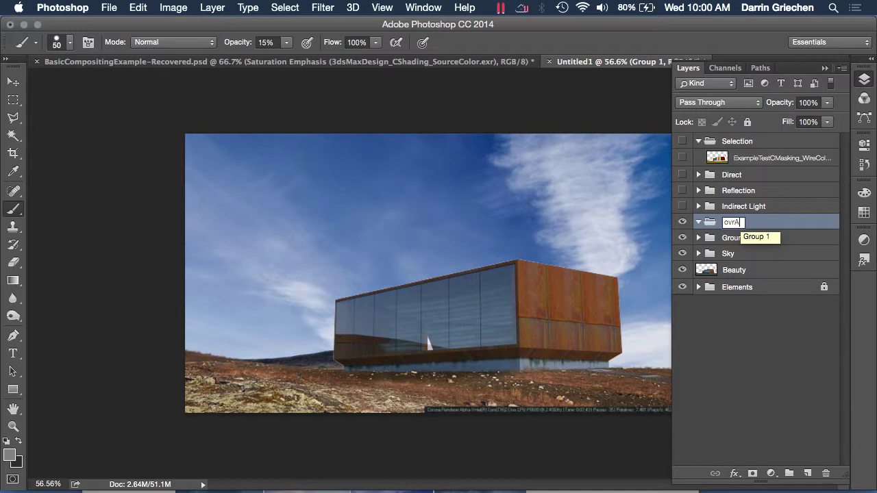
{"action": "type", "text": "djustment"}
{"action": "key", "text": "Return"}
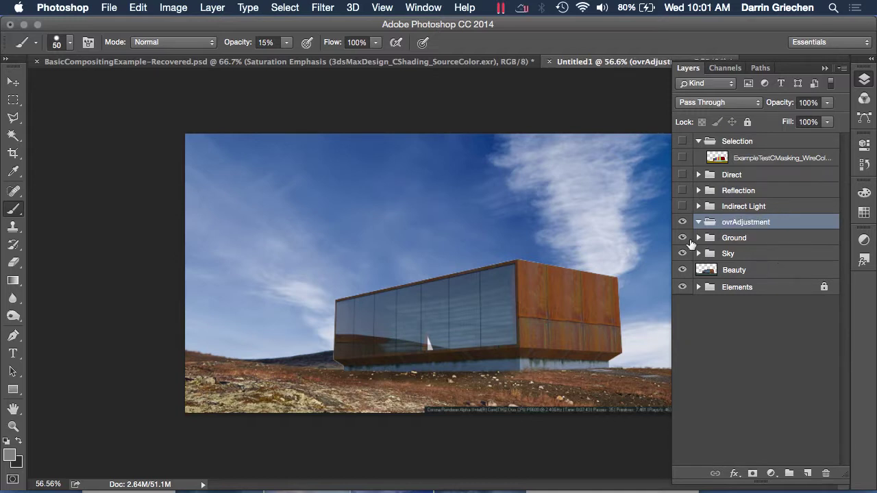
Step: Add a Levels adjustment in the ovrAdjustment group with input levels 5, 1.03 and 248, and compare the image with and without it
{"action": "mouse_move", "coordinate": [765, 473]}
{"action": "left_click", "coordinate": [772, 474]}
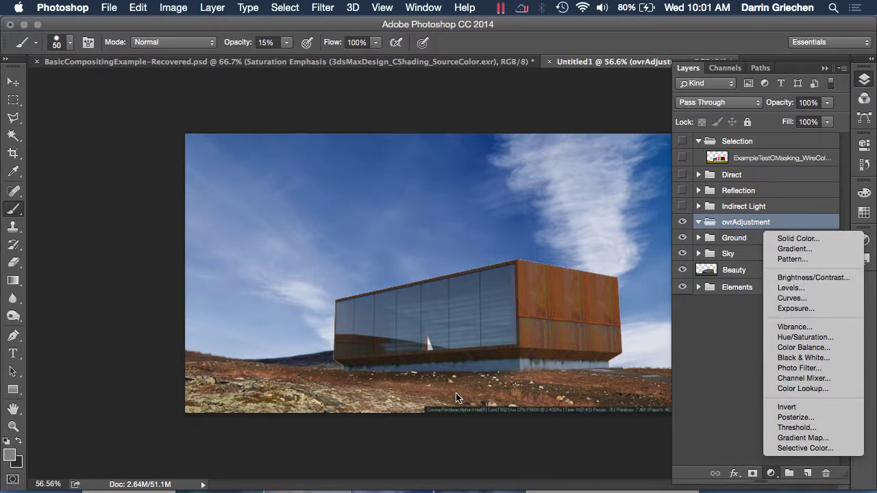
{"action": "left_click", "coordinate": [802, 287]}
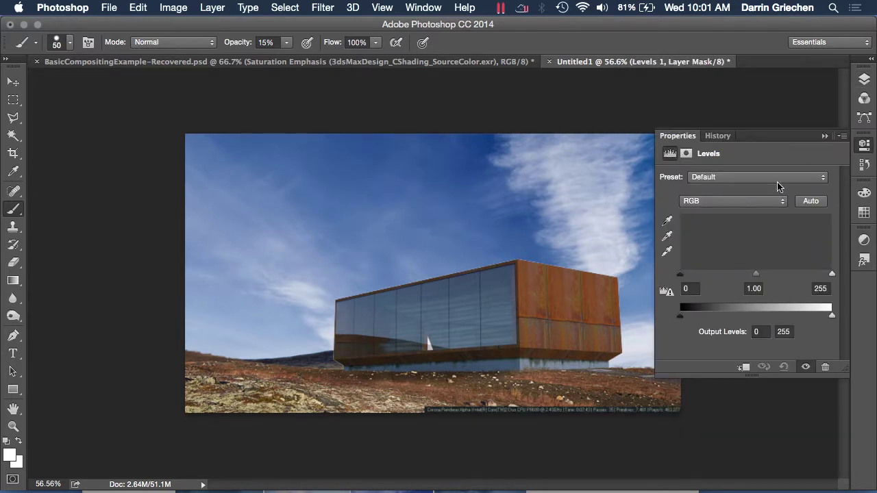
{"action": "mouse_move", "coordinate": [830, 274]}
{"action": "left_mouse_down"}
{"action": "mouse_move", "coordinate": [746, 276]}
{"action": "mouse_move", "coordinate": [805, 283]}
{"action": "mouse_move", "coordinate": [779, 279]}
{"action": "mouse_move", "coordinate": [832, 274]}
{"action": "left_mouse_up"}
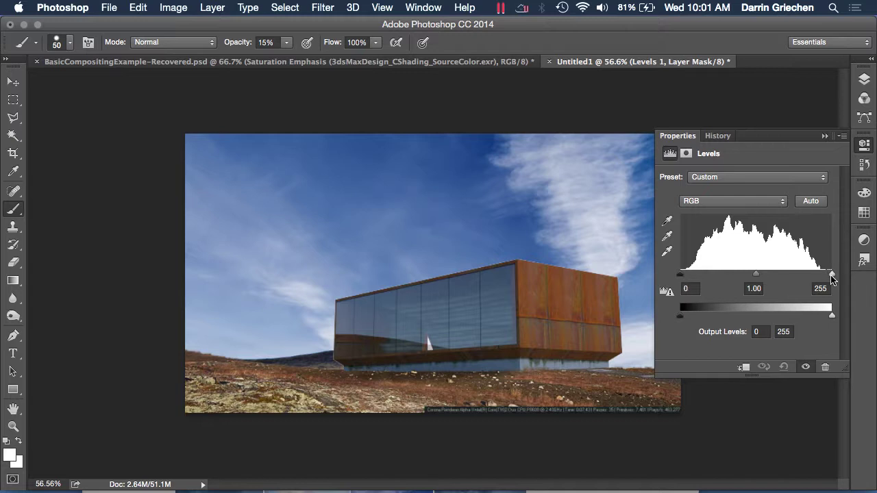
{"action": "mouse_move", "coordinate": [832, 275]}
{"action": "left_mouse_down"}
{"action": "mouse_move", "coordinate": [810, 279]}
{"action": "mouse_move", "coordinate": [831, 274]}
{"action": "left_mouse_up"}
{"action": "mouse_move", "coordinate": [683, 279]}
{"action": "left_mouse_down"}
{"action": "mouse_move", "coordinate": [700, 276]}
{"action": "mouse_move", "coordinate": [684, 276]}
{"action": "left_mouse_up"}
{"action": "left_click_drag", "start_coordinate": [832, 274], "coordinate": [828, 275]}
{"action": "mouse_move", "coordinate": [757, 277]}
{"action": "left_mouse_down"}
{"action": "mouse_move", "coordinate": [718, 276]}
{"action": "mouse_move", "coordinate": [779, 277]}
{"action": "mouse_move", "coordinate": [739, 277]}
{"action": "mouse_move", "coordinate": [771, 277]}
{"action": "mouse_move", "coordinate": [740, 277]}
{"action": "mouse_move", "coordinate": [754, 279]}
{"action": "left_mouse_up"}
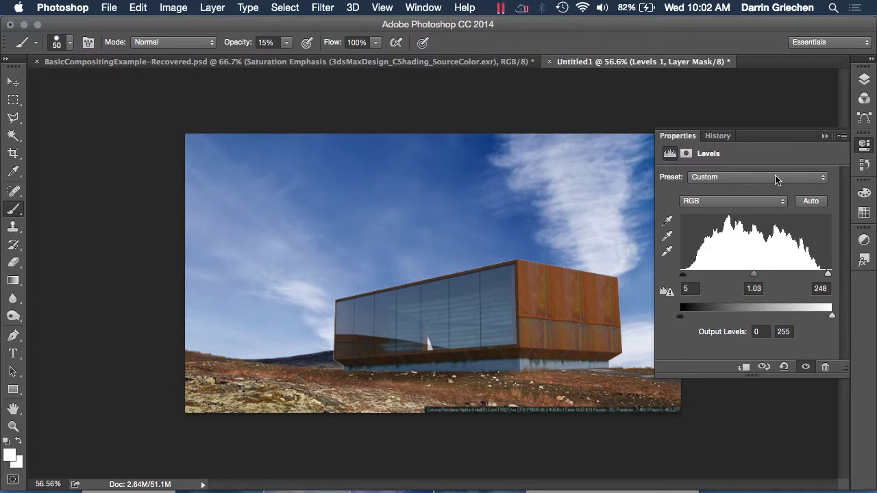
{"action": "left_click", "coordinate": [824, 136]}
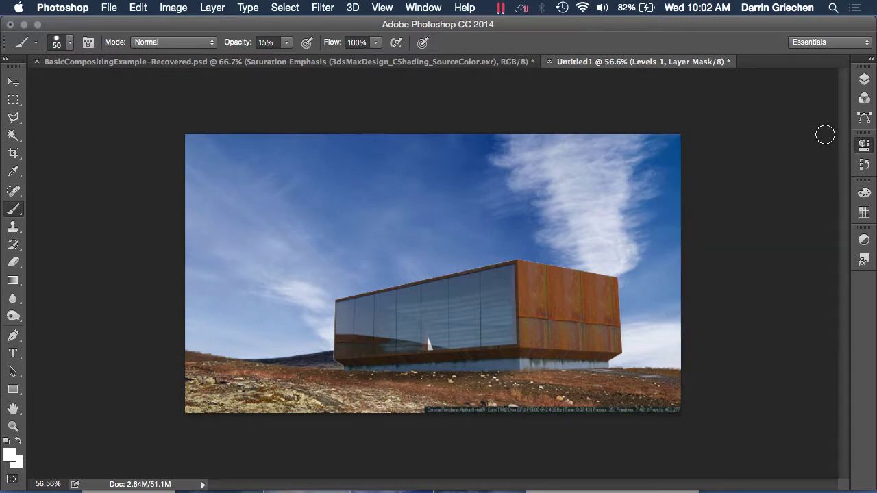
{"action": "left_click", "coordinate": [863, 80]}
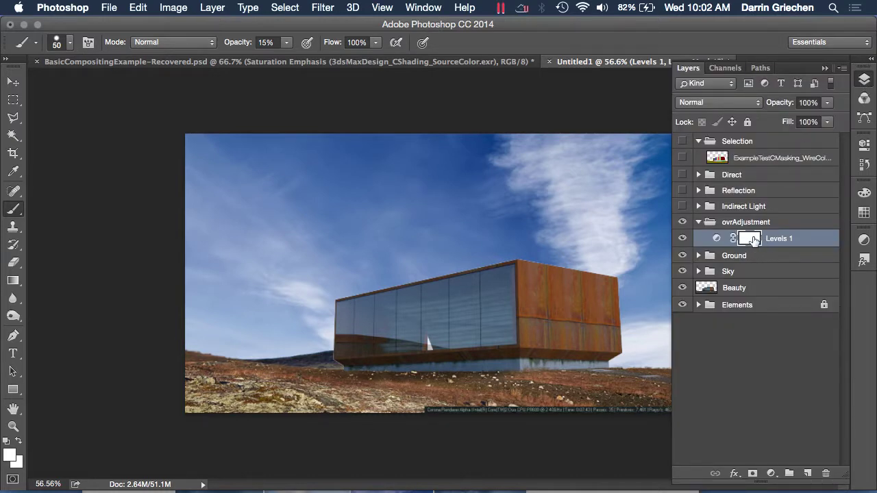
{"action": "left_click", "coordinate": [681, 238]}
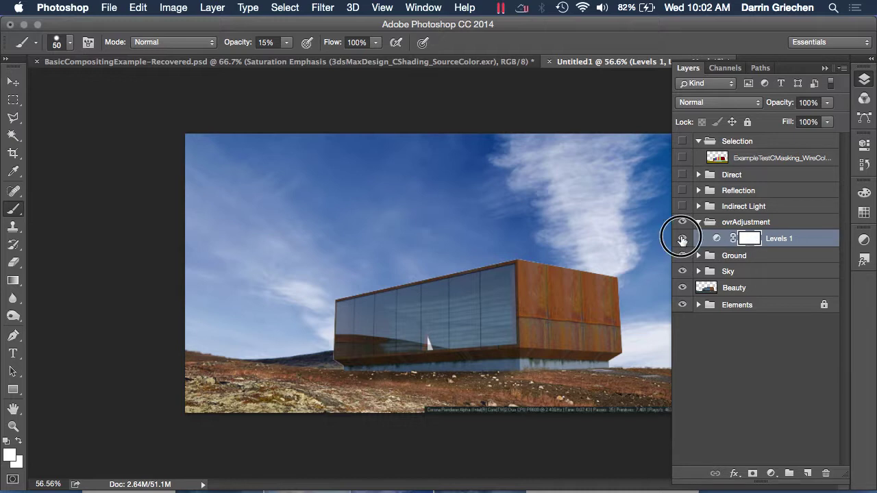
{"action": "left_click", "coordinate": [682, 239]}
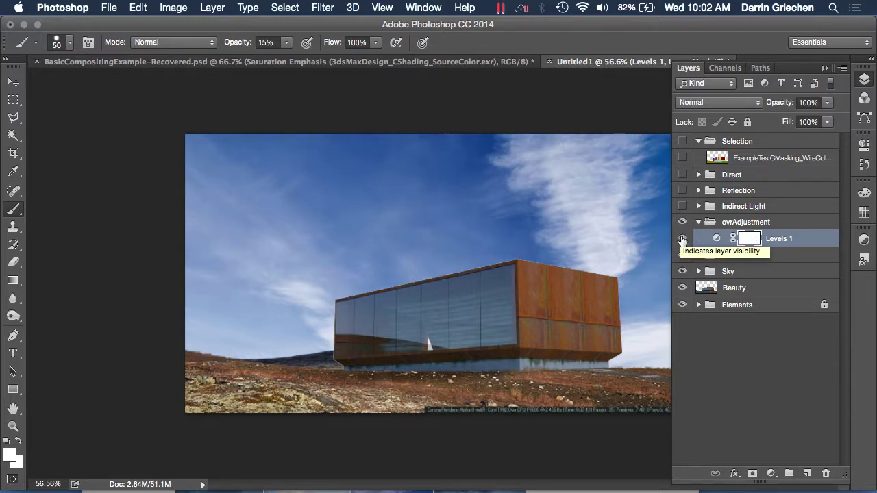
Step: Darken the Levels adjustment strongly with a midtone value of 0.48 and toggle its visibility to compare
{"action": "double_click", "coordinate": [717, 239]}
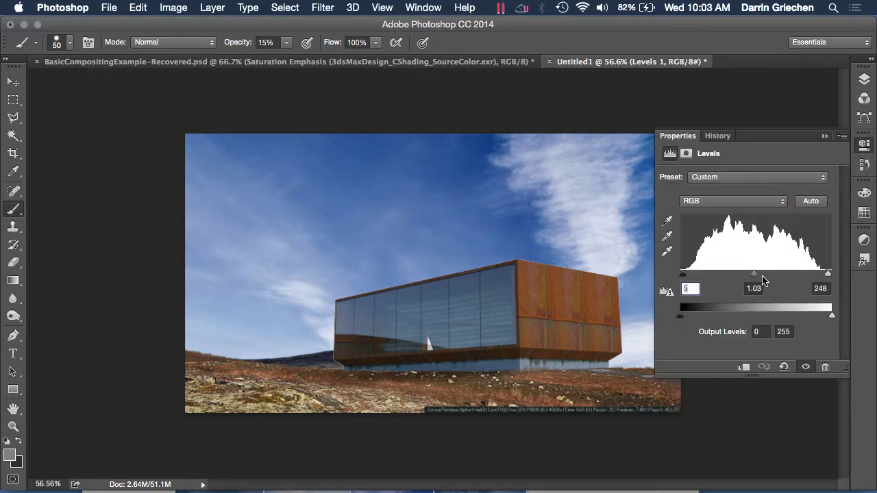
{"action": "left_click_drag", "start_coordinate": [754, 279], "coordinate": [786, 276]}
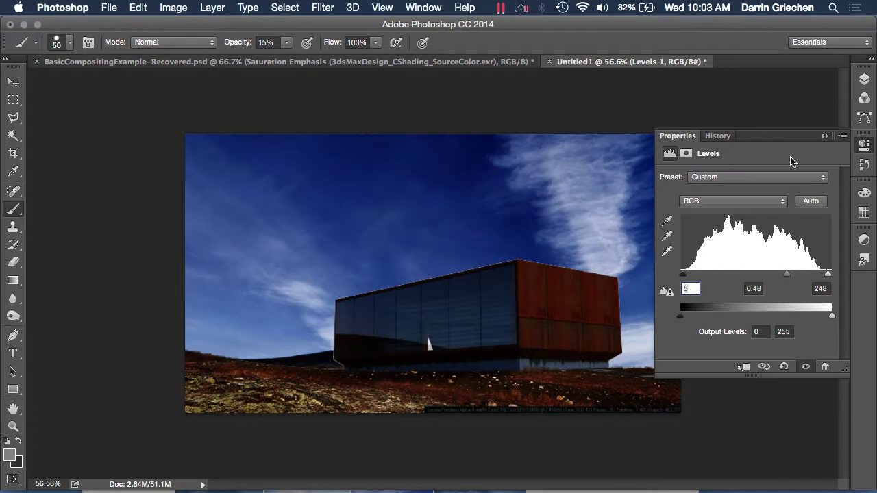
{"action": "left_click", "coordinate": [825, 136]}
{"action": "left_click", "coordinate": [862, 81]}
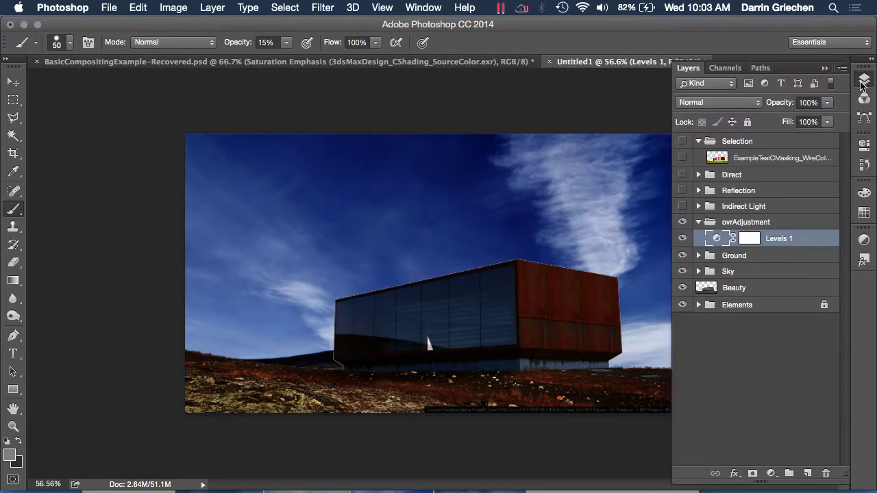
{"action": "left_click", "coordinate": [682, 238]}
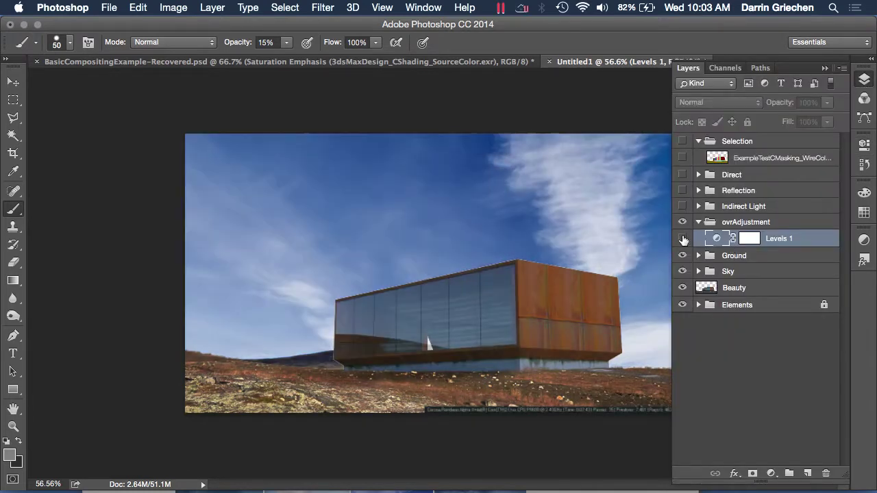
{"action": "left_click", "coordinate": [682, 238]}
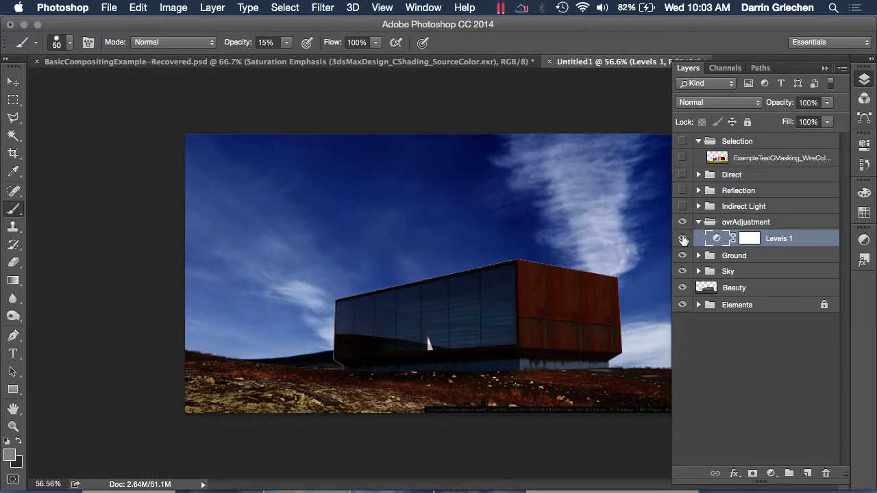
Step: Paint black on the Levels mask over the building, raising the brush opacity to 91%
{"action": "left_click", "coordinate": [751, 239]}
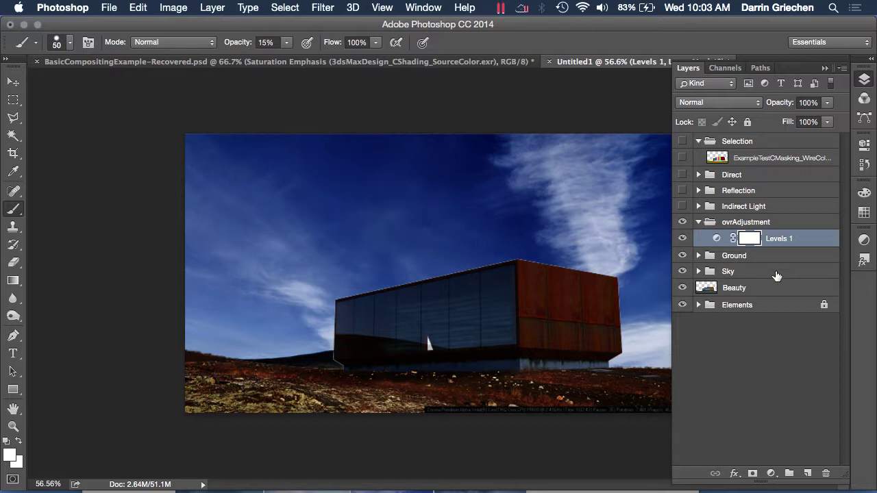
{"action": "left_click", "coordinate": [9, 455]}
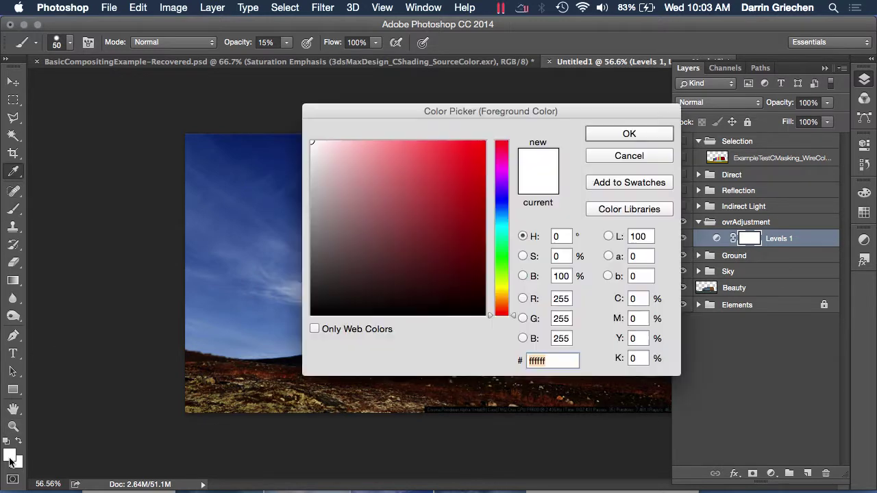
{"action": "left_click_drag", "start_coordinate": [323, 293], "coordinate": [280, 354]}
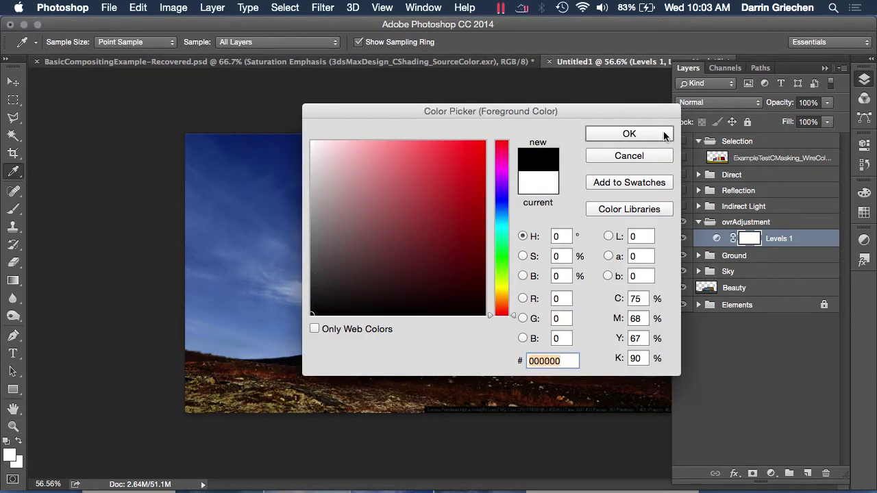
{"action": "left_click", "coordinate": [643, 137]}
{"action": "mouse_move", "coordinate": [522, 287]}
{"action": "left_mouse_down"}
{"action": "mouse_move", "coordinate": [523, 268]}
{"action": "mouse_move", "coordinate": [535, 304]}
{"action": "left_mouse_up"}
{"action": "left_click", "coordinate": [287, 43]}
{"action": "left_click_drag", "start_coordinate": [284, 59], "coordinate": [339, 60]}
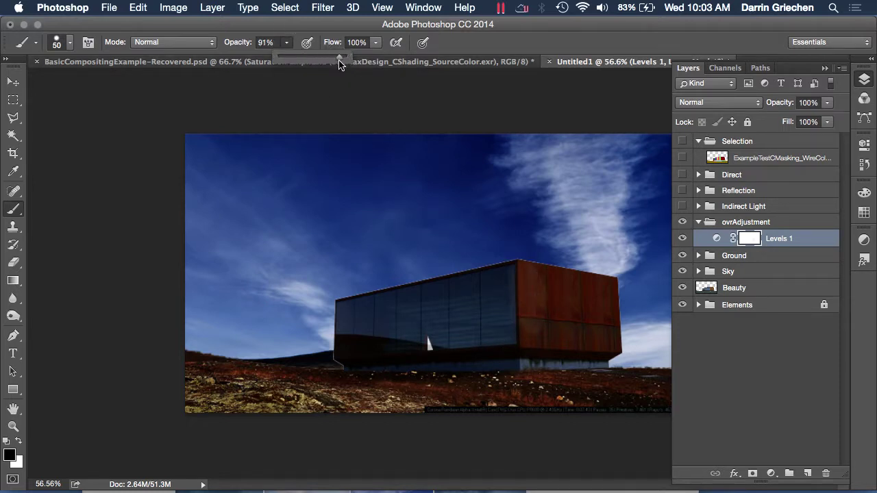
{"action": "mouse_move", "coordinate": [560, 301]}
{"action": "left_mouse_down"}
{"action": "mouse_move", "coordinate": [535, 311]}
{"action": "mouse_move", "coordinate": [533, 255]}
{"action": "mouse_move", "coordinate": [542, 309]}
{"action": "mouse_move", "coordinate": [521, 276]}
{"action": "mouse_move", "coordinate": [590, 283]}
{"action": "mouse_move", "coordinate": [640, 327]}
{"action": "mouse_move", "coordinate": [595, 337]}
{"action": "mouse_move", "coordinate": [618, 343]}
{"action": "mouse_move", "coordinate": [606, 302]}
{"action": "mouse_move", "coordinate": [573, 289]}
{"action": "mouse_move", "coordinate": [580, 324]}
{"action": "mouse_move", "coordinate": [601, 342]}
{"action": "mouse_move", "coordinate": [561, 321]}
{"action": "mouse_move", "coordinate": [595, 319]}
{"action": "mouse_move", "coordinate": [589, 379]}
{"action": "mouse_move", "coordinate": [539, 339]}
{"action": "mouse_move", "coordinate": [576, 351]}
{"action": "mouse_move", "coordinate": [493, 349]}
{"action": "mouse_move", "coordinate": [458, 313]}
{"action": "mouse_move", "coordinate": [533, 352]}
{"action": "mouse_move", "coordinate": [490, 341]}
{"action": "mouse_move", "coordinate": [500, 333]}
{"action": "mouse_move", "coordinate": [498, 287]}
{"action": "mouse_move", "coordinate": [524, 276]}
{"action": "mouse_move", "coordinate": [519, 271]}
{"action": "mouse_move", "coordinate": [486, 274]}
{"action": "mouse_move", "coordinate": [416, 306]}
{"action": "mouse_move", "coordinate": [455, 302]}
{"action": "mouse_move", "coordinate": [468, 282]}
{"action": "mouse_move", "coordinate": [384, 297]}
{"action": "mouse_move", "coordinate": [376, 308]}
{"action": "mouse_move", "coordinate": [457, 326]}
{"action": "mouse_move", "coordinate": [479, 344]}
{"action": "left_mouse_up"}
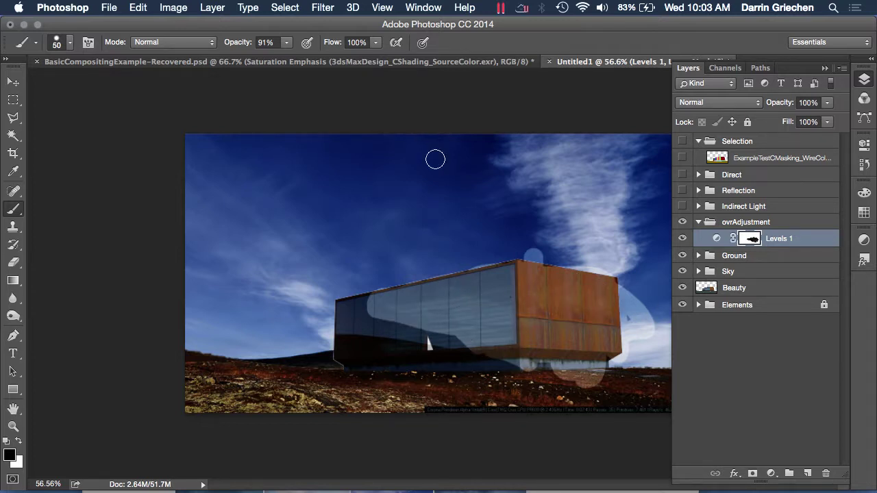
Step: Fill the Levels mask with white to clear the painted area
{"action": "left_click", "coordinate": [130, 8]}
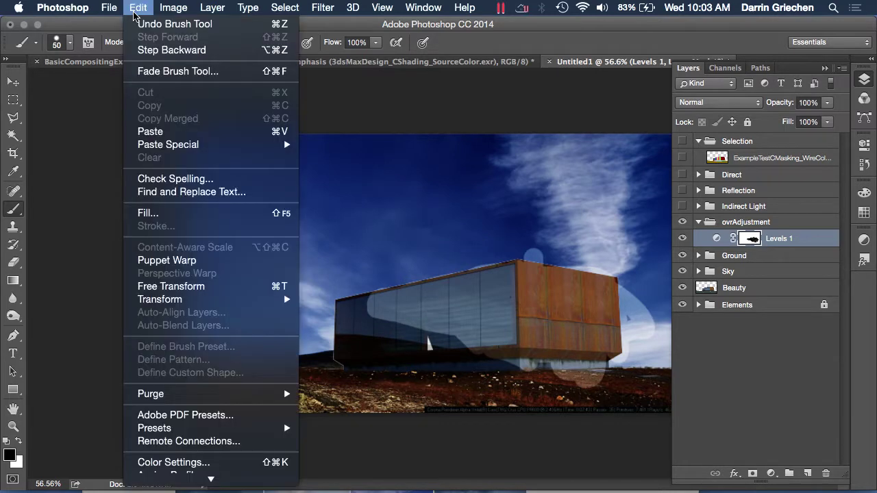
{"action": "left_click", "coordinate": [172, 214]}
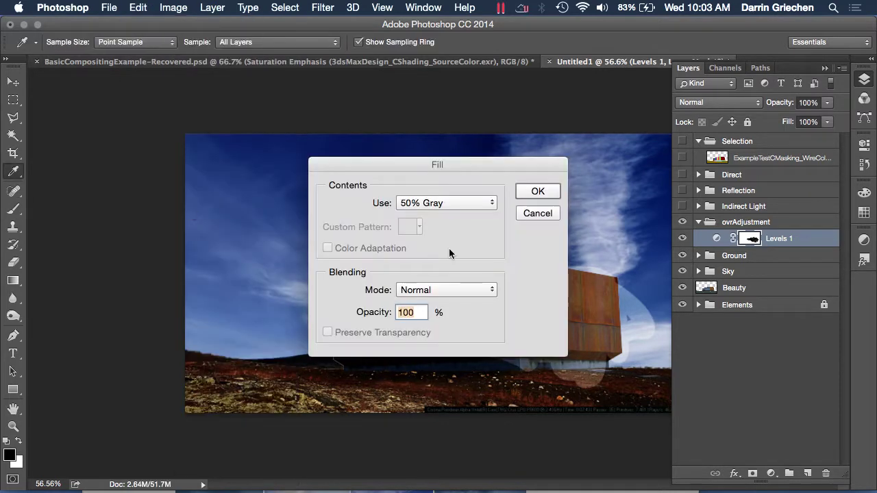
{"action": "left_click", "coordinate": [454, 200]}
{"action": "left_click", "coordinate": [443, 215]}
{"action": "left_click", "coordinate": [536, 195]}
{"action": "key", "text": "b"}
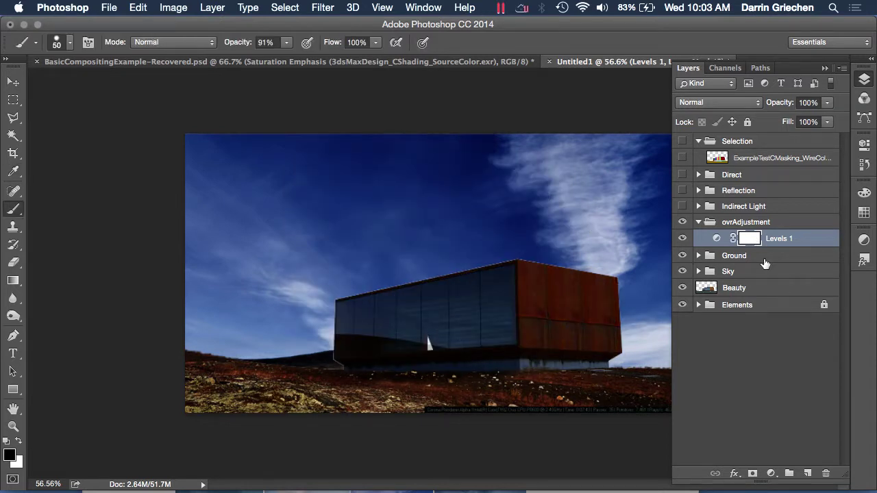
Step: Set the Levels midtone value to 0.96 and compare the image with and without the adjustment
{"action": "left_click", "coordinate": [714, 239]}
{"action": "double_click", "coordinate": [716, 241]}
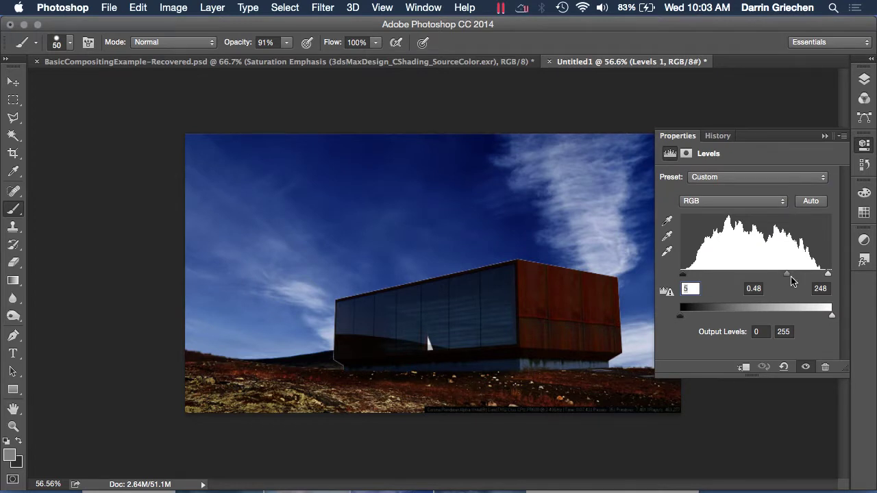
{"action": "left_click_drag", "start_coordinate": [790, 280], "coordinate": [758, 280]}
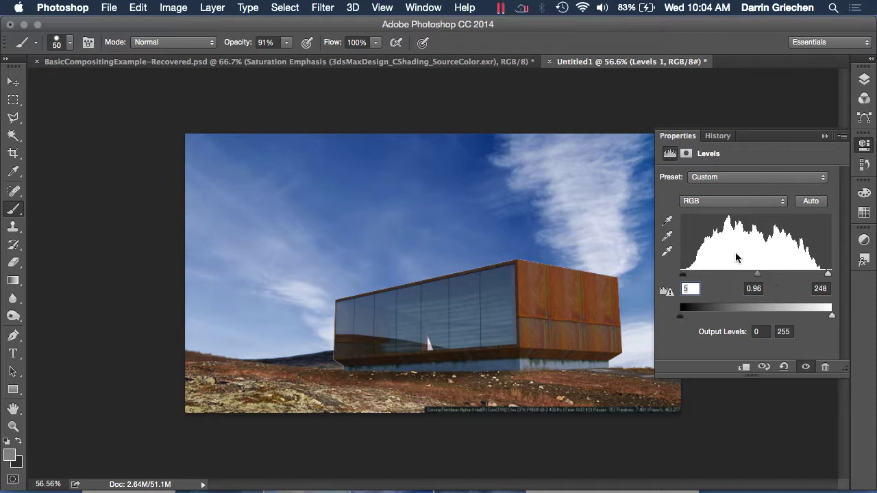
{"action": "left_click", "coordinate": [824, 137]}
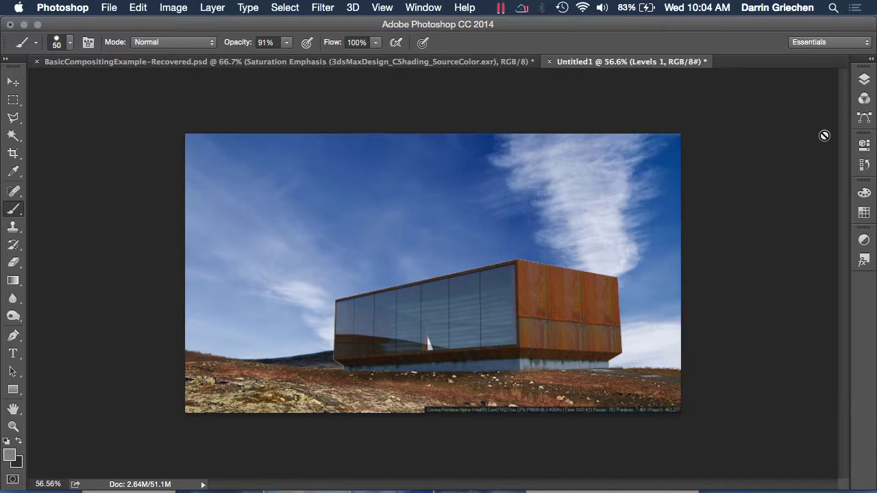
{"action": "left_click", "coordinate": [864, 80]}
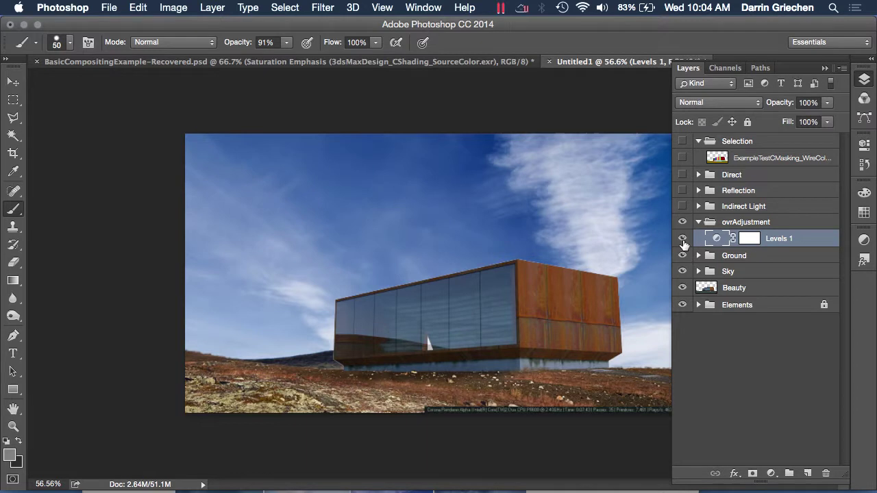
{"action": "left_click", "coordinate": [683, 239]}
{"action": "left_click", "coordinate": [682, 238]}
Step: Inspect the masked layers inside the Ground group and collapse it again
{"action": "left_click", "coordinate": [698, 255]}
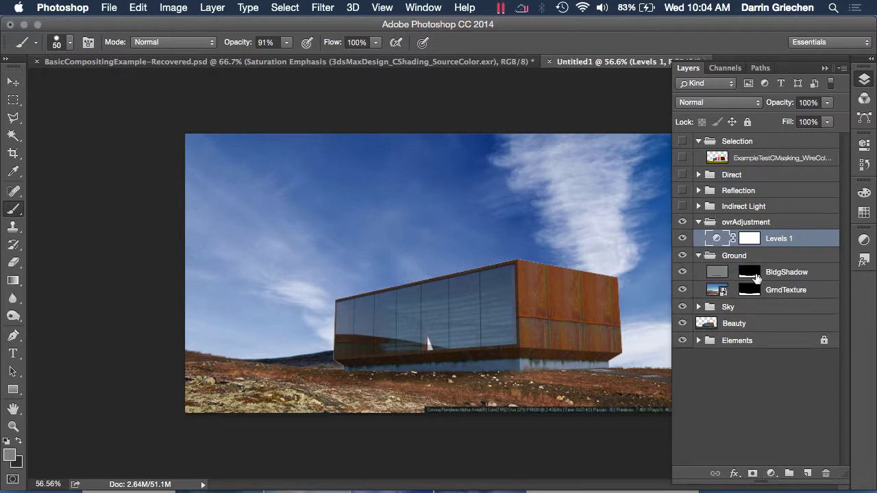
{"action": "left_click", "coordinate": [698, 257]}
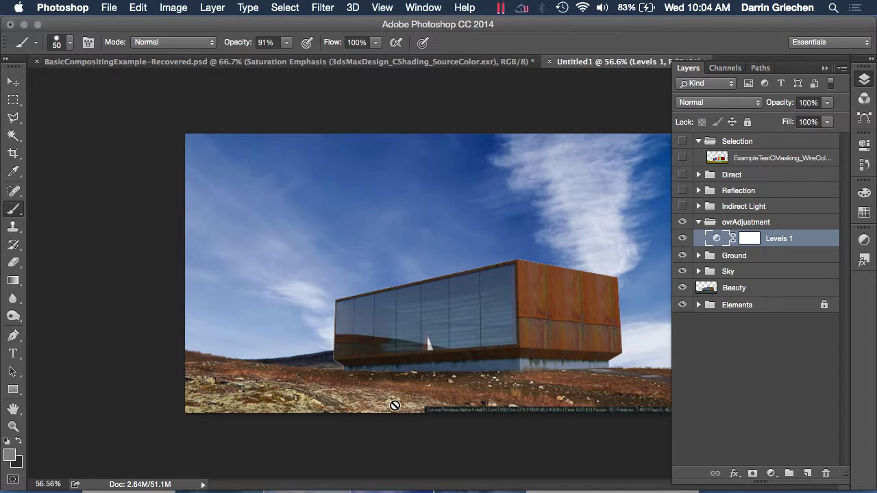
Step: Add a new empty layer above the Levels adjustment in the ovrAdjustment group
{"action": "scroll", "coordinate": [490, 328], "scroll_direction": "down", "scroll_amount": 3}
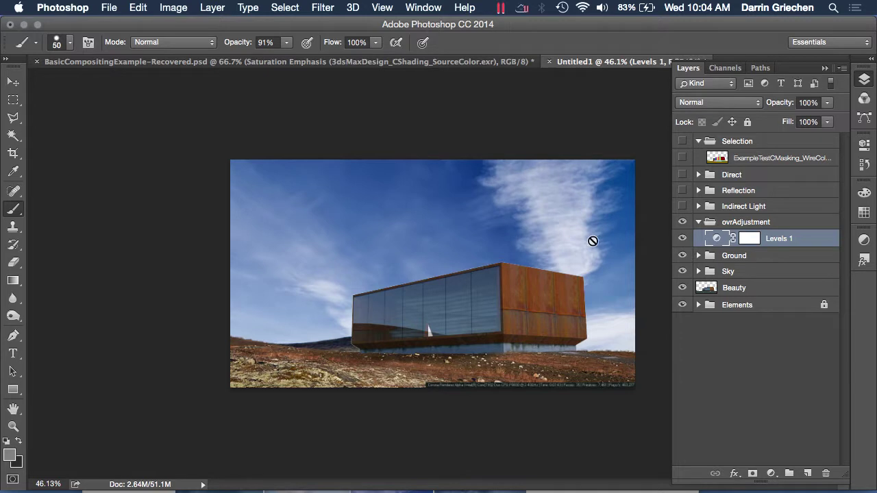
{"action": "left_click", "coordinate": [807, 474]}
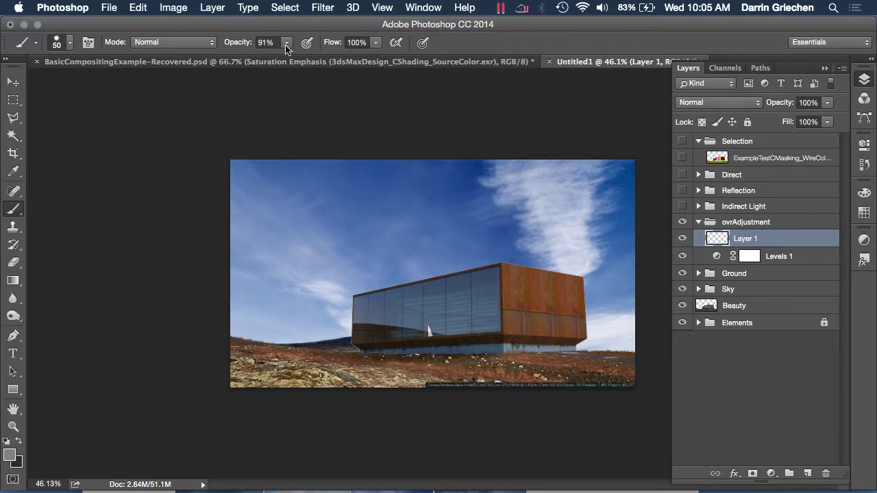
Step: Fill the empty layer above Levels 1 with 50% gray and set its blend mode to Overlay
{"action": "left_click", "coordinate": [173, 8]}
{"action": "mouse_move", "coordinate": [187, 43]}
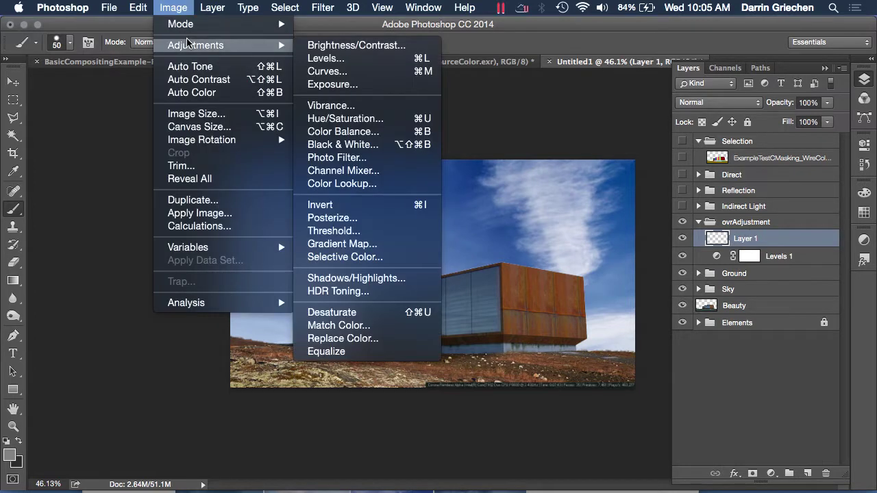
{"action": "mouse_move", "coordinate": [110, 8]}
{"action": "mouse_move", "coordinate": [137, 8]}
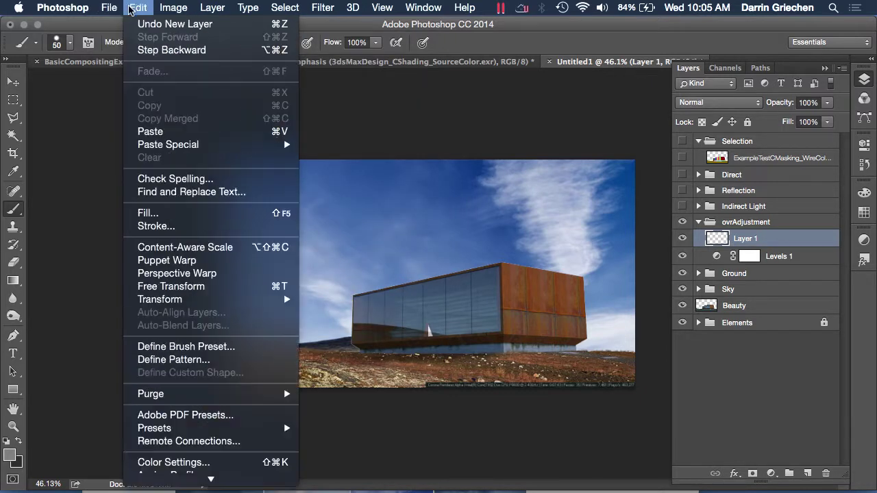
{"action": "left_click", "coordinate": [172, 218]}
{"action": "left_click", "coordinate": [440, 203]}
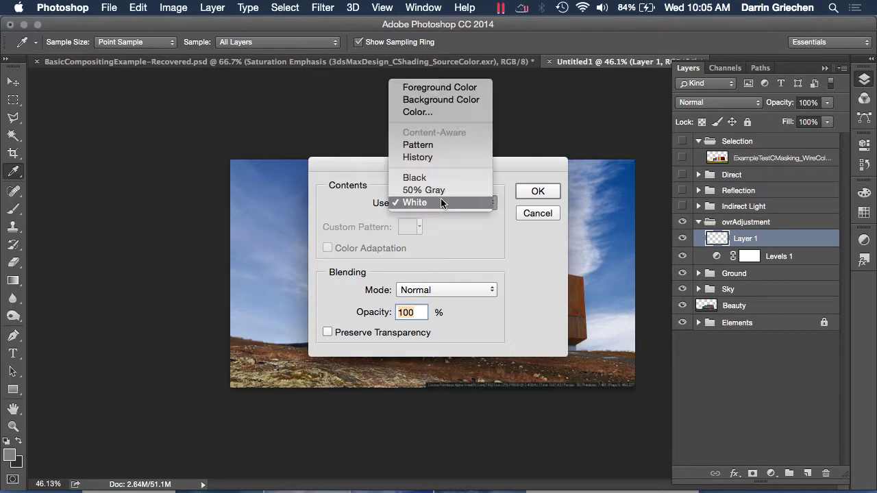
{"action": "left_click", "coordinate": [446, 191]}
{"action": "left_click", "coordinate": [528, 191]}
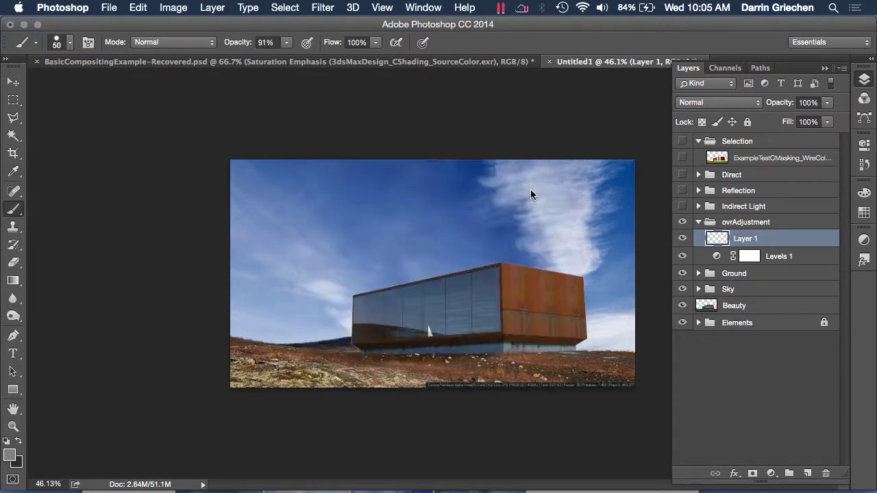
{"action": "left_click", "coordinate": [731, 104]}
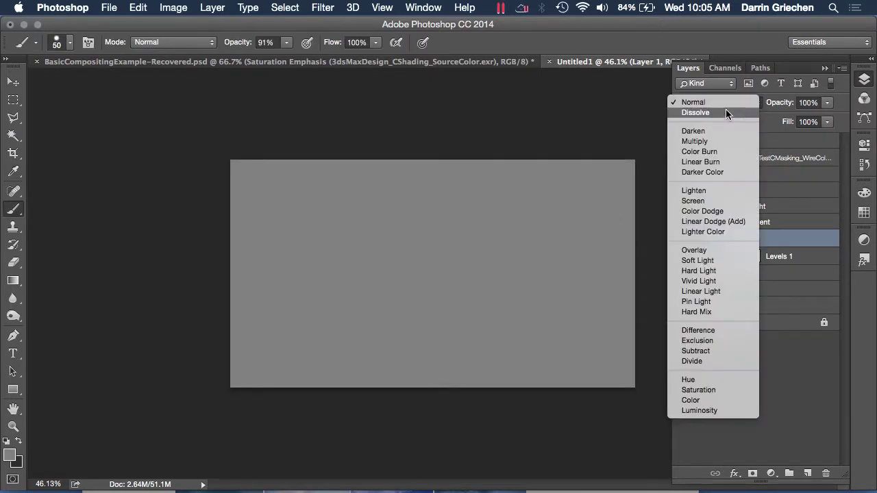
{"action": "left_click", "coordinate": [713, 250]}
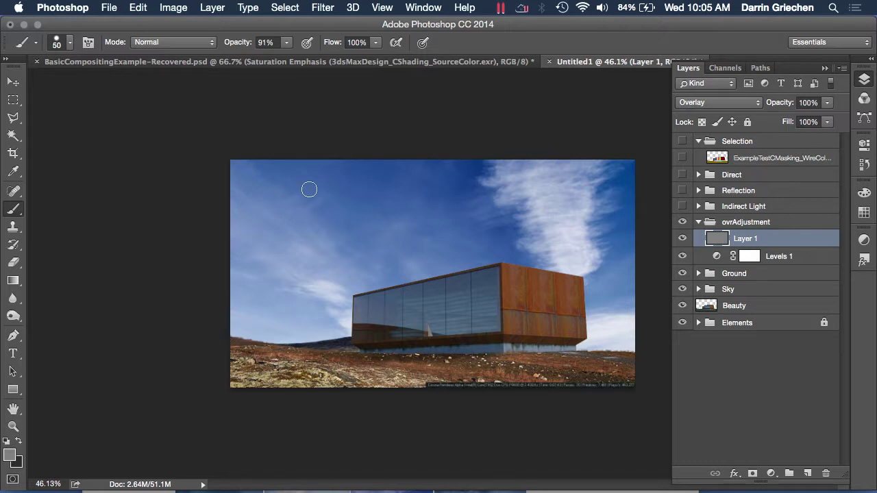
Step: Set the foreground color to a dark blue sampled from the sky and darkened to 071a3a
{"action": "left_click", "coordinate": [20, 442]}
{"action": "left_click", "coordinate": [14, 457]}
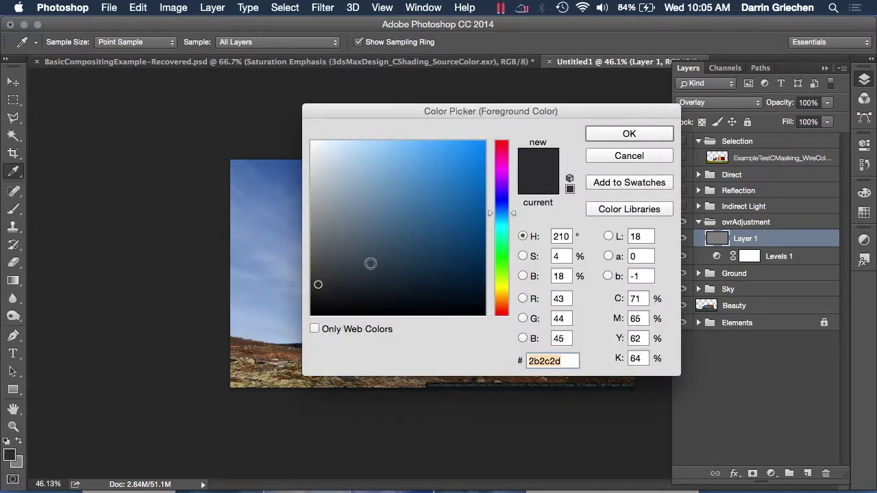
{"action": "left_click_drag", "start_coordinate": [516, 212], "coordinate": [513, 212]}
{"action": "left_click_drag", "start_coordinate": [511, 115], "coordinate": [666, 237]}
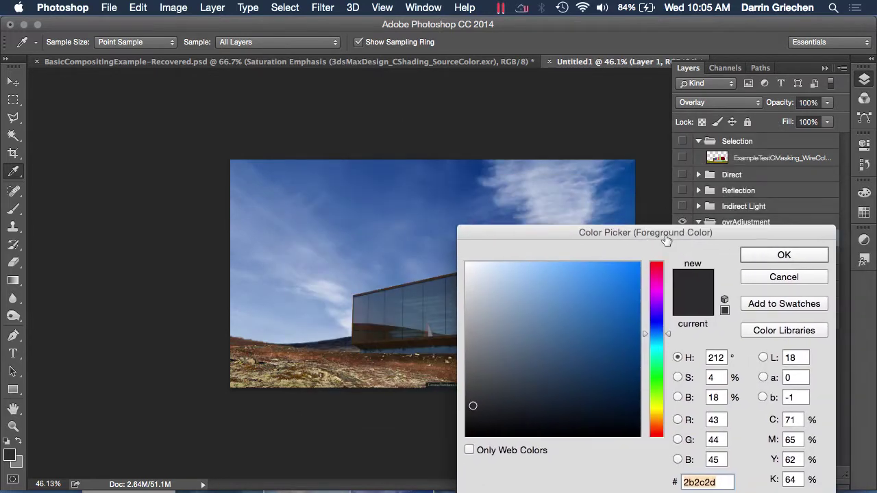
{"action": "left_click", "coordinate": [475, 173]}
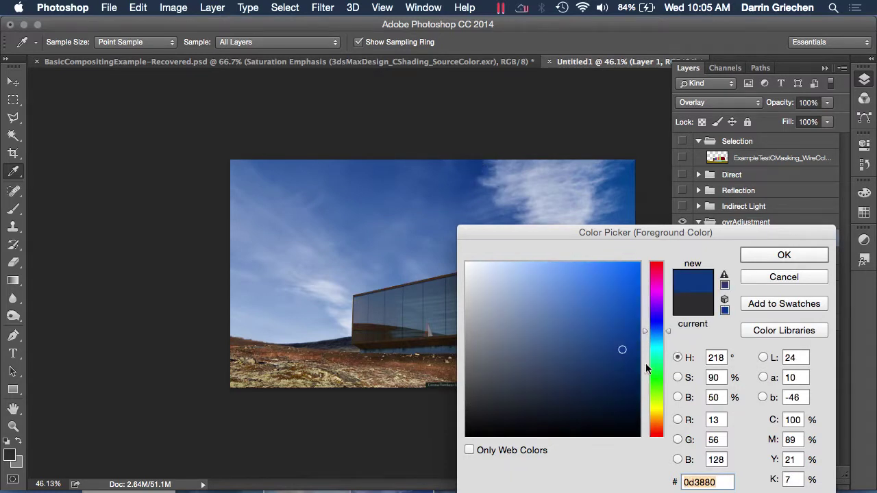
{"action": "left_click_drag", "start_coordinate": [620, 350], "coordinate": [619, 398]}
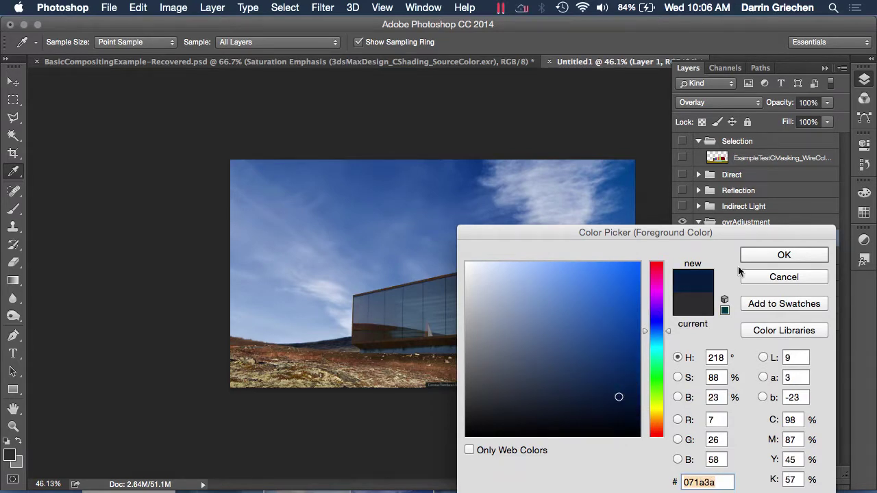
{"action": "left_click", "coordinate": [781, 258]}
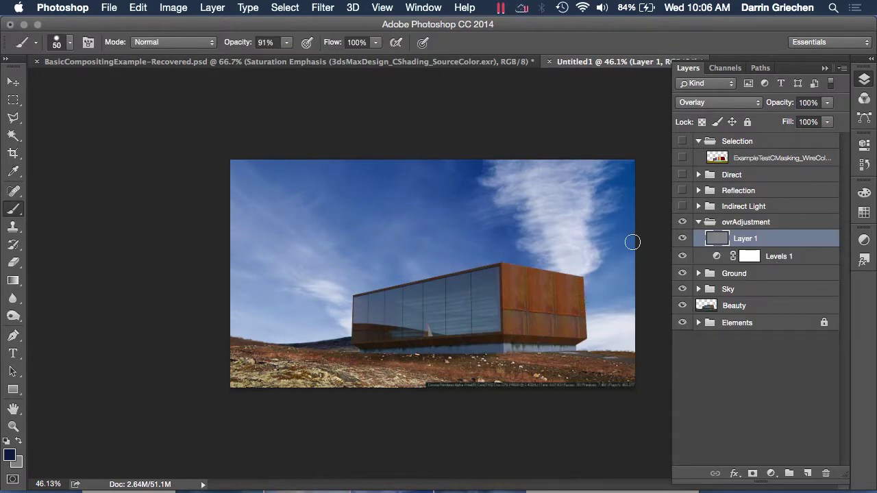
Step: Set up a soft round brush at 175 px with 0% hardness
{"action": "key", "text": "bracketright"}
{"action": "key", "text": "bracketright"}
{"action": "key", "text": "bracketright"}
{"action": "key", "text": "bracketright"}
{"action": "key", "text": "bracketright"}
{"action": "key", "text": "bracketright"}
{"action": "key", "text": "bracketright"}
{"action": "key", "text": "bracketright"}
{"action": "left_click", "coordinate": [70, 44]}
{"action": "left_click", "coordinate": [50, 146]}
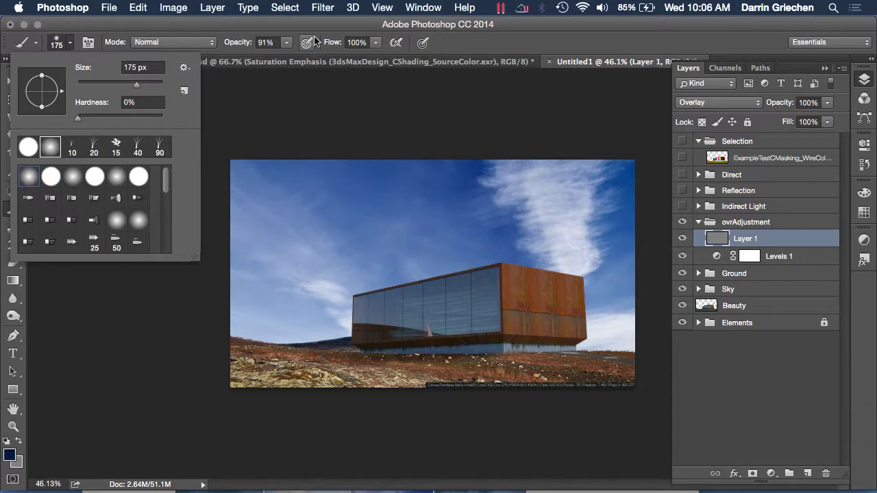
{"action": "left_click", "coordinate": [477, 39]}
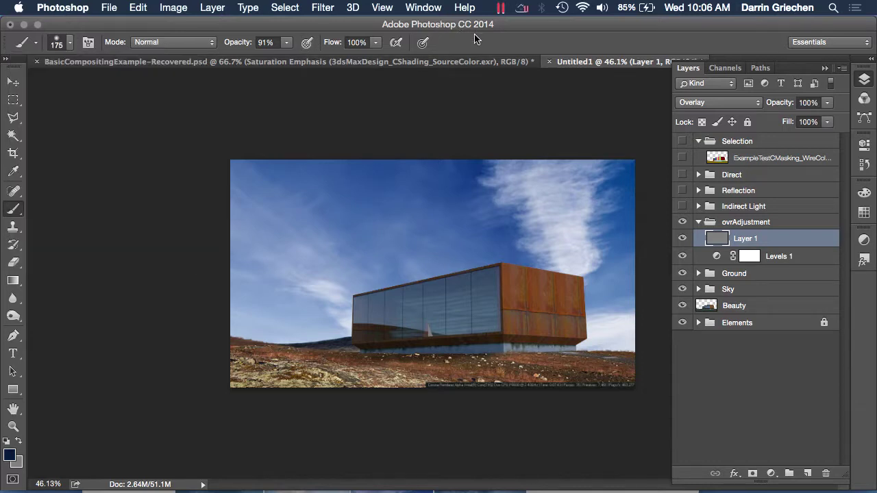
Step: Try a dark blue stroke across the clouds at 91% brush opacity, and undo it
{"action": "left_click", "coordinate": [288, 44]}
{"action": "left_click", "coordinate": [288, 61]}
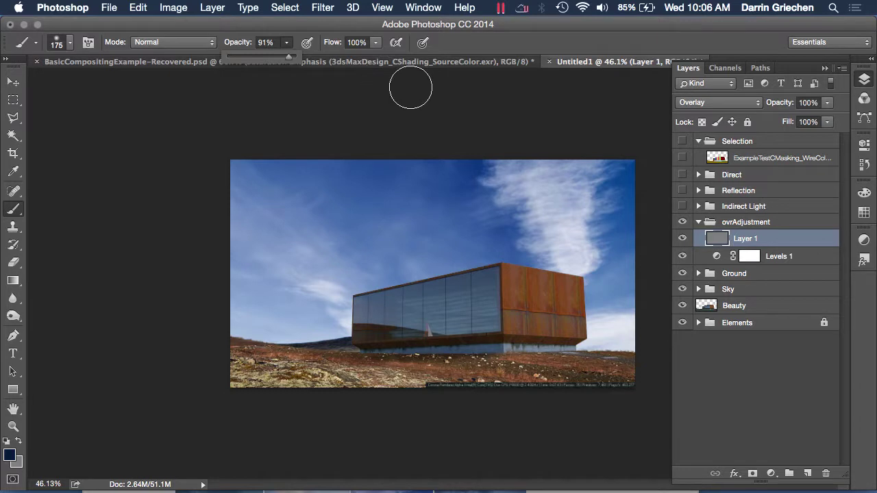
{"action": "mouse_move", "coordinate": [575, 172]}
{"action": "left_mouse_down"}
{"action": "mouse_move", "coordinate": [542, 193]}
{"action": "mouse_move", "coordinate": [621, 157]}
{"action": "left_mouse_up"}
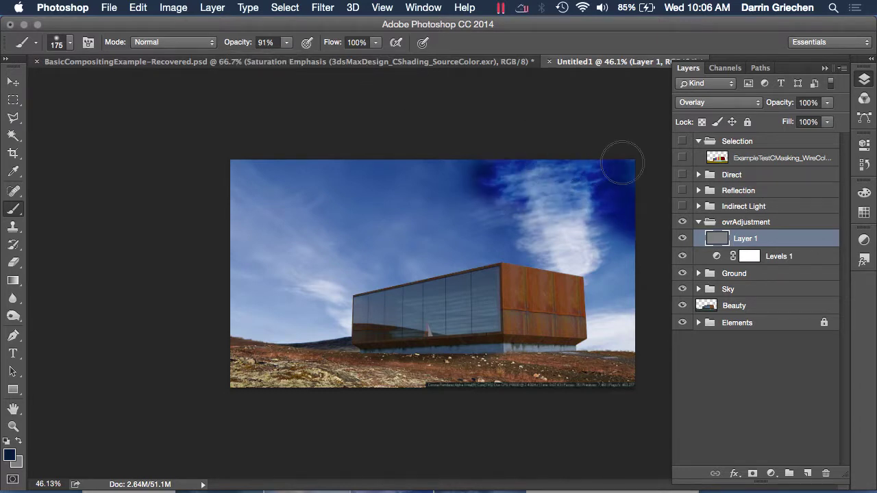
{"action": "key", "text": "super+z"}
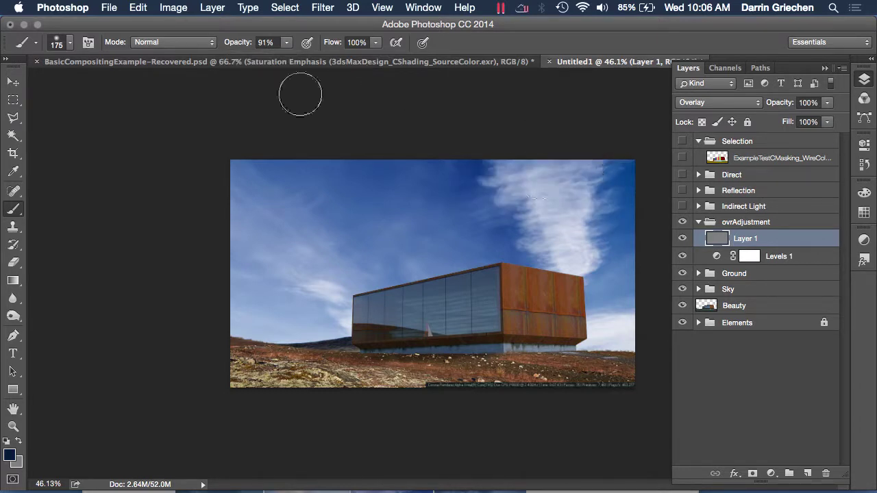
Step: Darken the upper sky on the Overlay layer using a 600 px brush at 6% opacity
{"action": "left_click", "coordinate": [288, 44]}
{"action": "left_click_drag", "start_coordinate": [288, 58], "coordinate": [233, 59]}
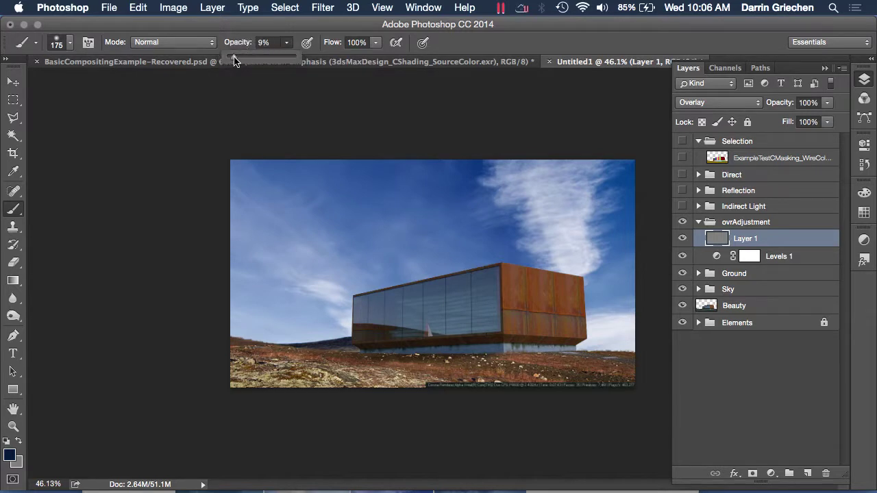
{"action": "key", "text": "bracketright"}
{"action": "key", "text": "bracketright"}
{"action": "key", "text": "bracketright"}
{"action": "key", "text": "bracketright"}
{"action": "key", "text": "bracketright"}
{"action": "key", "text": "bracketright"}
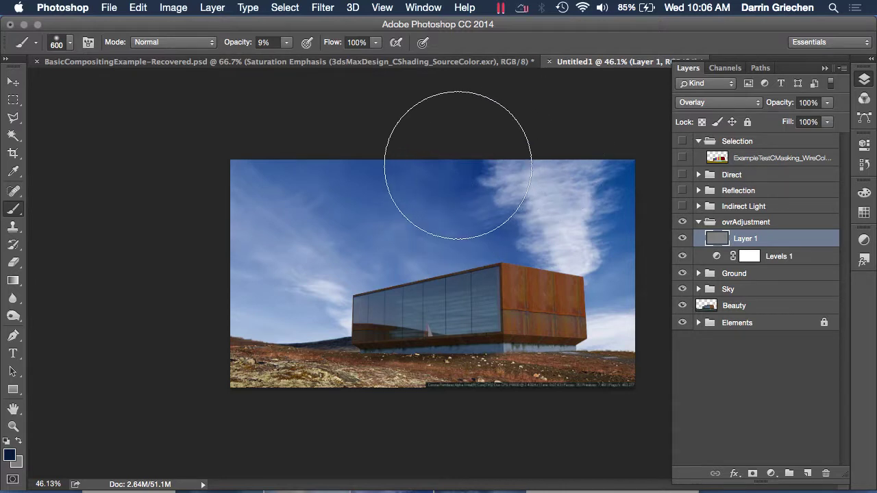
{"action": "left_click", "coordinate": [286, 42]}
{"action": "left_click_drag", "start_coordinate": [289, 59], "coordinate": [285, 57]}
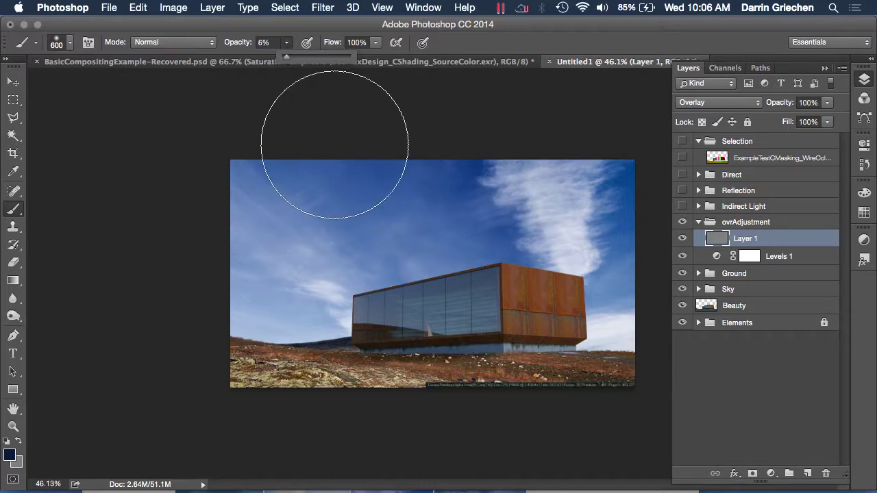
{"action": "mouse_move", "coordinate": [517, 158]}
{"action": "left_mouse_down"}
{"action": "mouse_move", "coordinate": [599, 187]}
{"action": "mouse_move", "coordinate": [629, 231]}
{"action": "mouse_move", "coordinate": [529, 152]}
{"action": "mouse_move", "coordinate": [481, 161]}
{"action": "mouse_move", "coordinate": [591, 198]}
{"action": "mouse_move", "coordinate": [621, 233]}
{"action": "mouse_move", "coordinate": [526, 170]}
{"action": "mouse_move", "coordinate": [489, 161]}
{"action": "mouse_move", "coordinate": [633, 235]}
{"action": "mouse_move", "coordinate": [645, 255]}
{"action": "mouse_move", "coordinate": [516, 188]}
{"action": "mouse_move", "coordinate": [449, 169]}
{"action": "mouse_move", "coordinate": [563, 231]}
{"action": "mouse_move", "coordinate": [625, 287]}
{"action": "mouse_move", "coordinate": [589, 190]}
{"action": "mouse_move", "coordinate": [568, 167]}
{"action": "mouse_move", "coordinate": [529, 155]}
{"action": "mouse_move", "coordinate": [614, 168]}
{"action": "mouse_move", "coordinate": [631, 181]}
{"action": "mouse_move", "coordinate": [546, 147]}
{"action": "mouse_move", "coordinate": [522, 111]}
{"action": "left_mouse_up"}
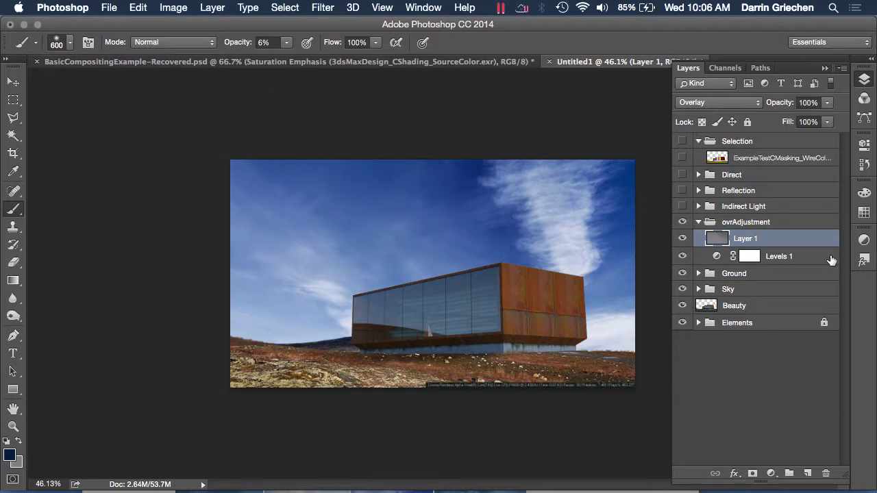
Step: Select the sky area with the Magic Wand from the ExampleTestCMasking wire color layer
{"action": "left_click", "coordinate": [716, 159]}
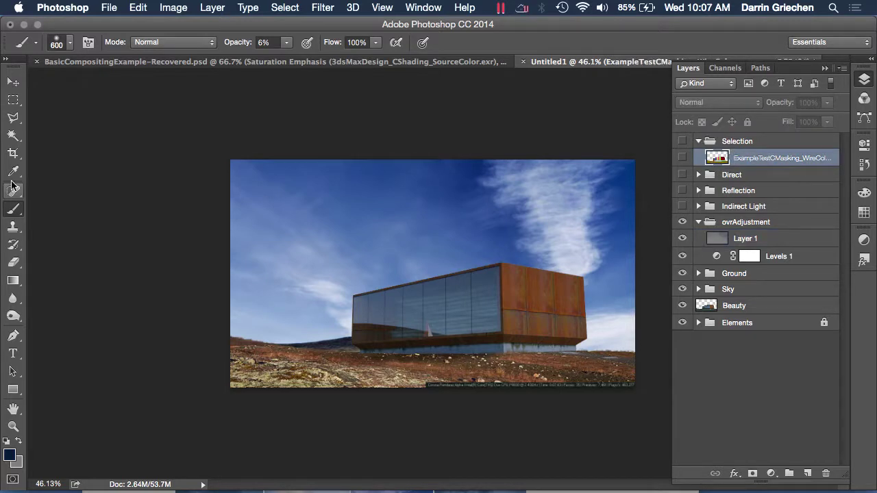
{"action": "left_click", "coordinate": [12, 136]}
{"action": "left_click", "coordinate": [291, 240]}
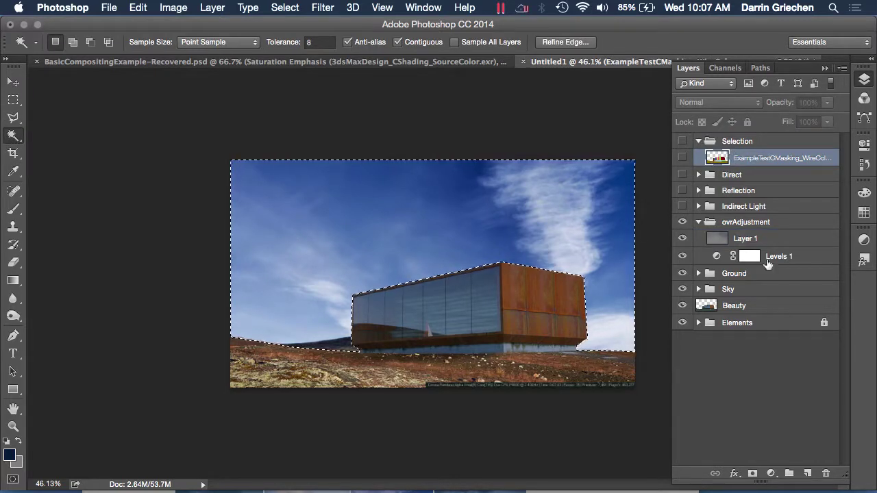
Step: Paint Layer 1 darker toward the sky's outer edges within the selection, reducing the brush to 300 px, and deselect
{"action": "left_click", "coordinate": [744, 240]}
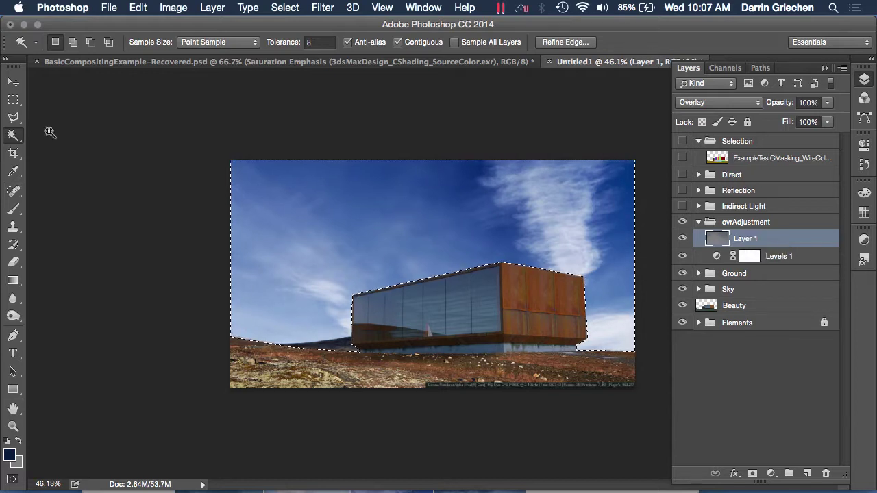
{"action": "left_click", "coordinate": [13, 209]}
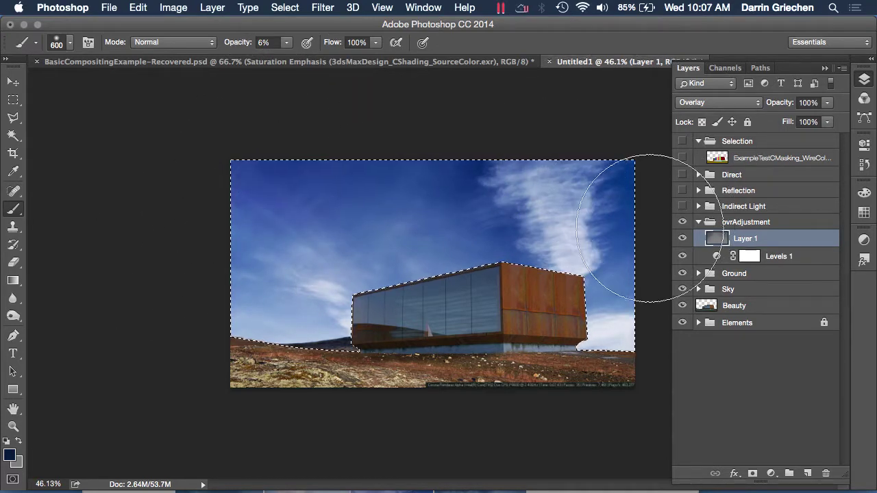
{"action": "key", "text": "["}
{"action": "key", "text": "["}
{"action": "key", "text": "["}
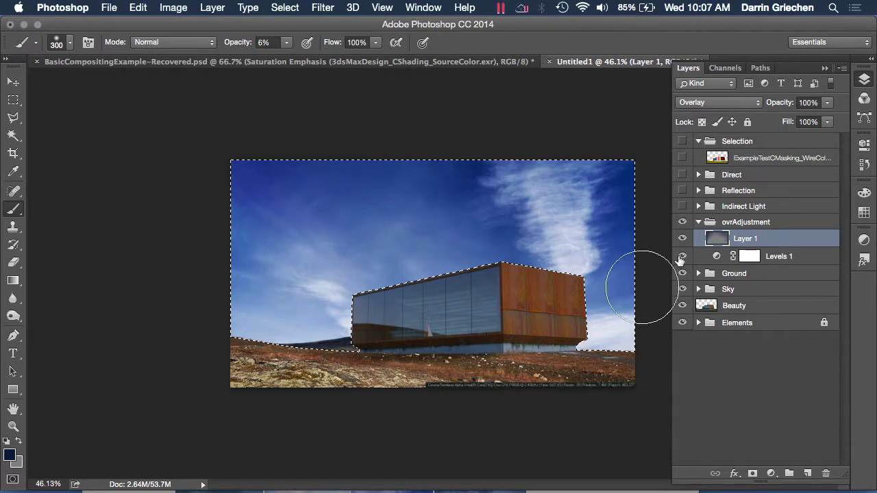
{"action": "key", "text": "super+d"}
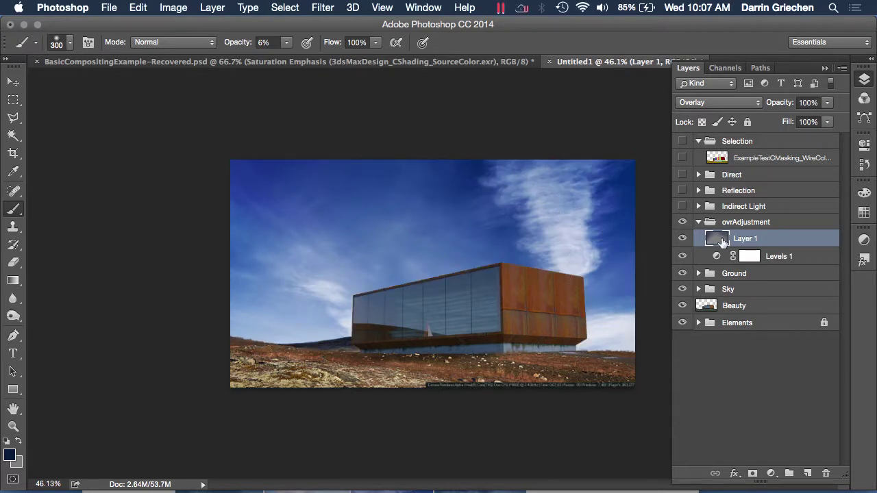
Step: Preview Layer 1's painted gray content in Normal blend mode and return it to Overlay
{"action": "left_click", "coordinate": [724, 102]}
{"action": "mouse_move", "coordinate": [713, 10]}
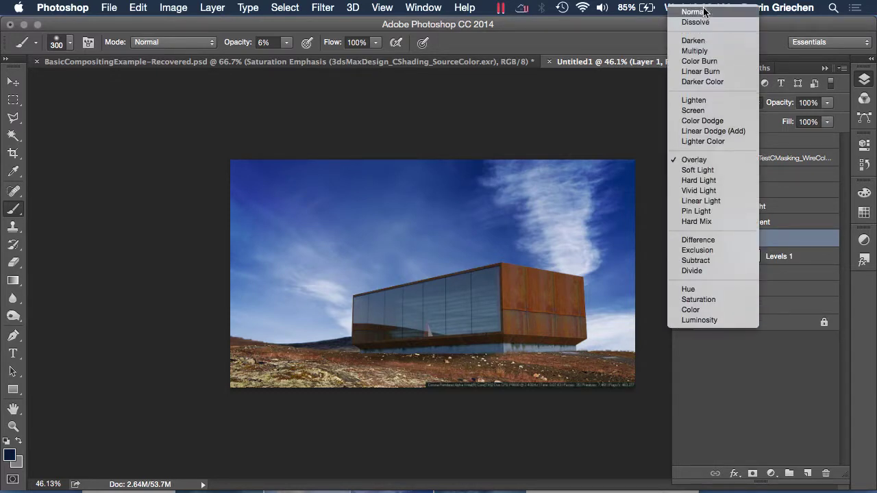
{"action": "left_click", "coordinate": [706, 15]}
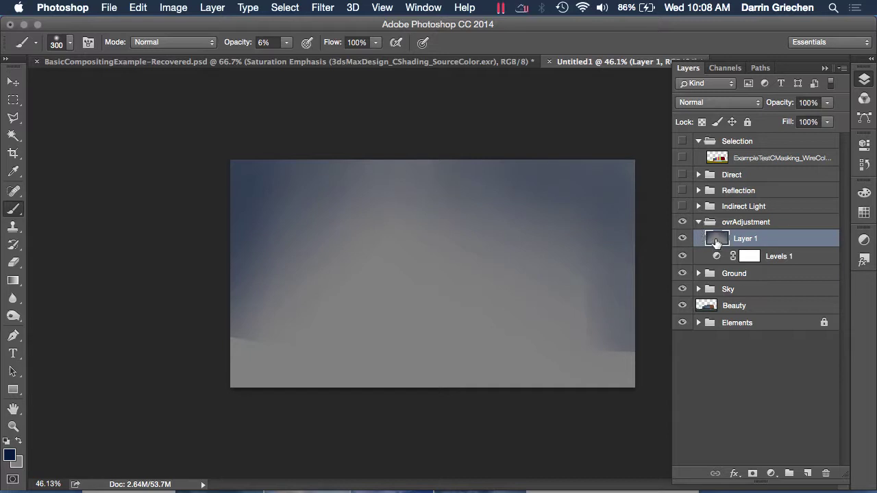
{"action": "left_click", "coordinate": [703, 102]}
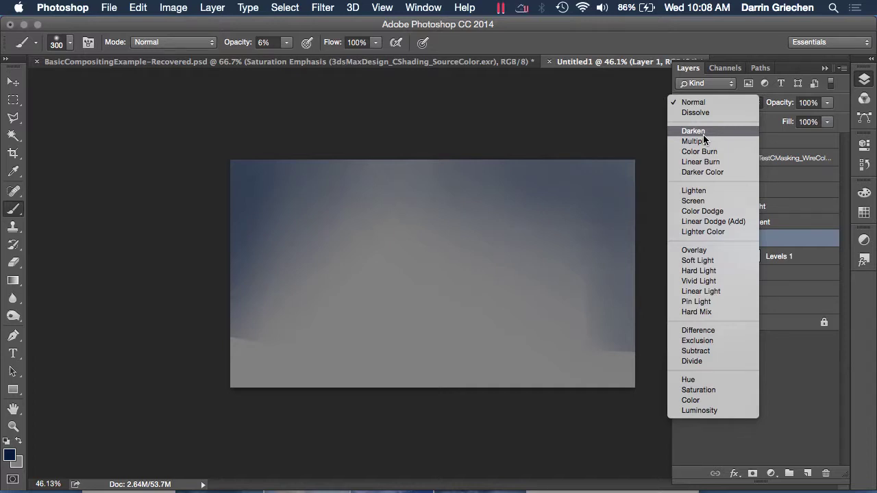
{"action": "left_click", "coordinate": [695, 250]}
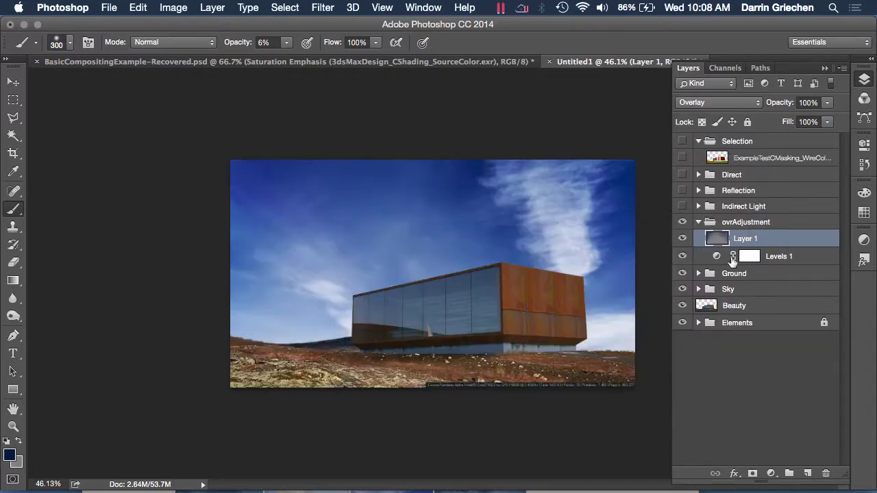
Step: Select the ground area with the Magic Wand from the ExampleTestCMasking wire color layer
{"action": "left_click", "coordinate": [739, 162]}
{"action": "left_click", "coordinate": [13, 137]}
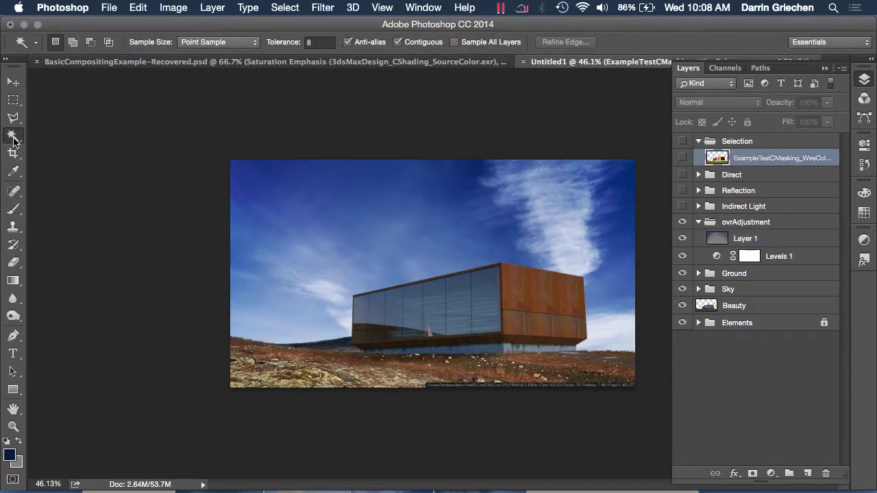
{"action": "left_click", "coordinate": [295, 374]}
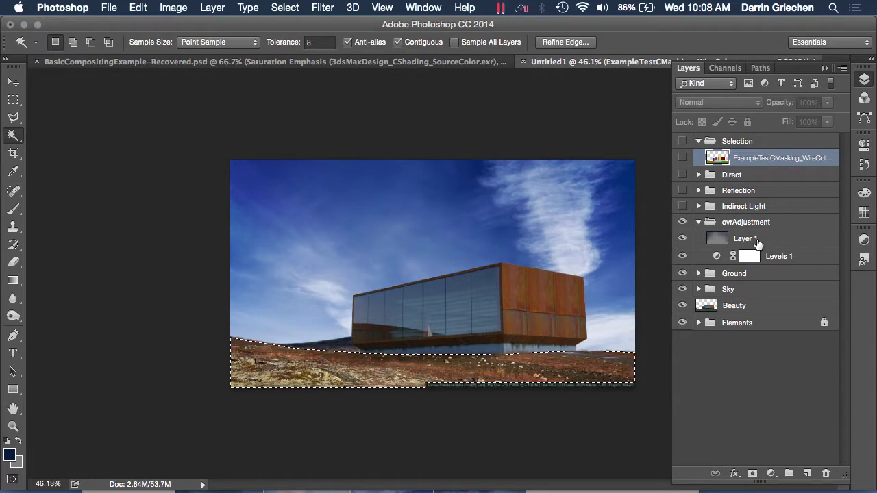
Step: Activate Layer 1 and set the foreground color to dark brown 281c13, starting from a color sampled in the ground photo
{"action": "left_click", "coordinate": [716, 241]}
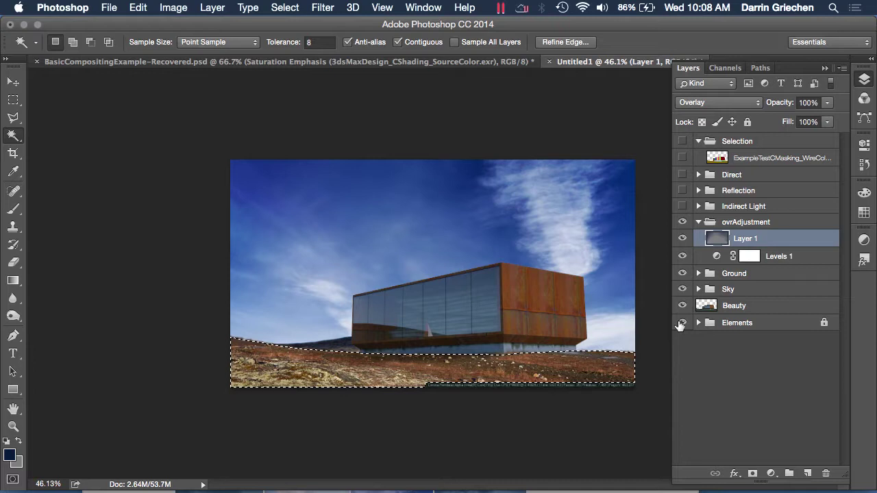
{"action": "left_click", "coordinate": [10, 456]}
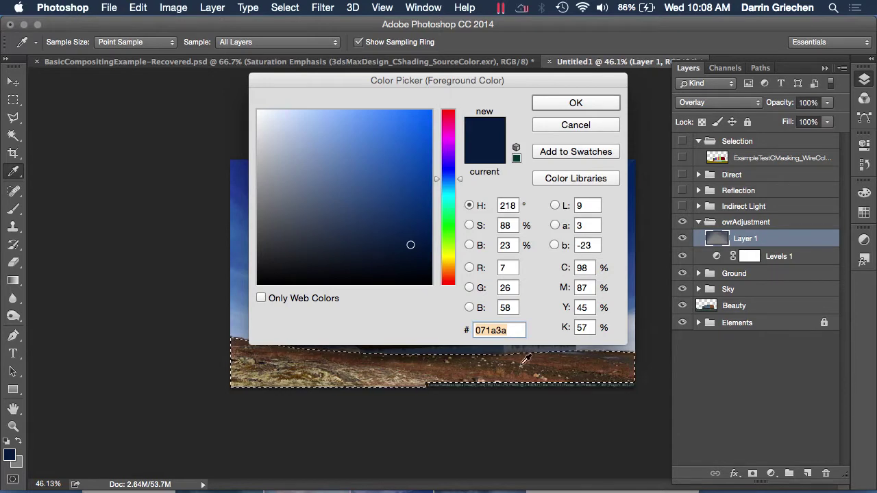
{"action": "left_click", "coordinate": [261, 362]}
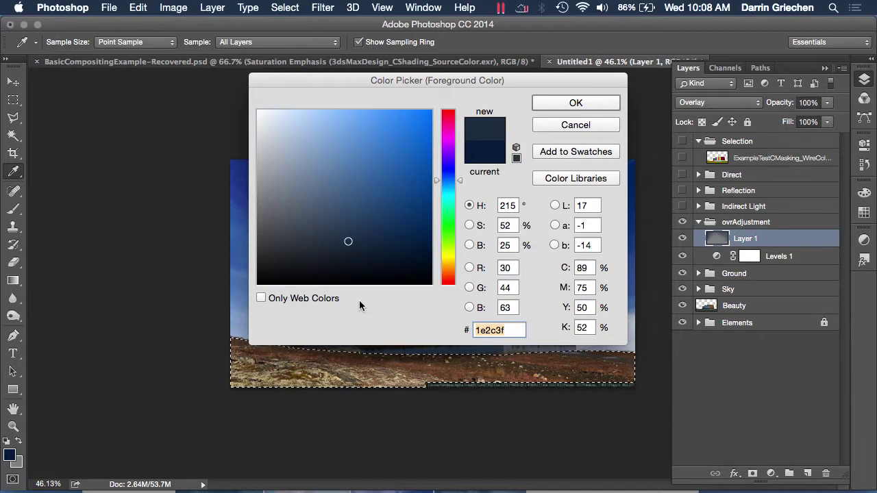
{"action": "left_click", "coordinate": [268, 376]}
{"action": "mouse_move", "coordinate": [272, 371]}
{"action": "left_mouse_down"}
{"action": "mouse_move", "coordinate": [255, 363]}
{"action": "mouse_move", "coordinate": [267, 364]}
{"action": "left_mouse_up"}
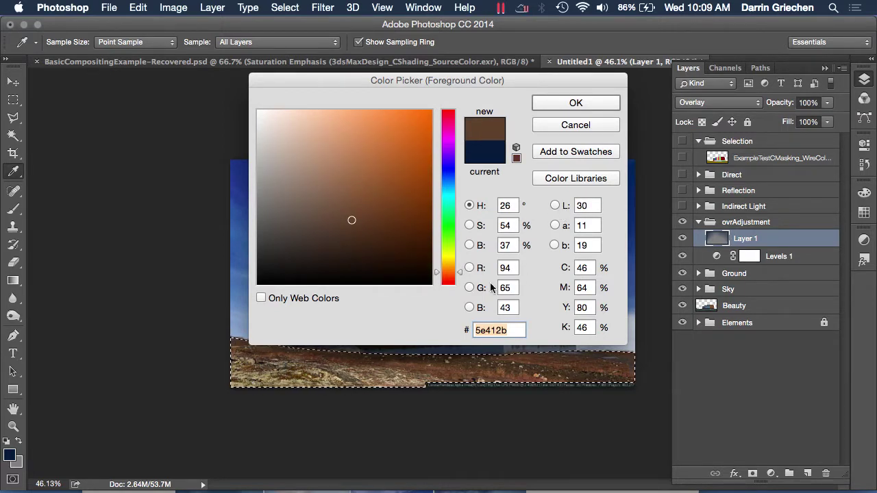
{"action": "left_click_drag", "start_coordinate": [352, 221], "coordinate": [351, 257]}
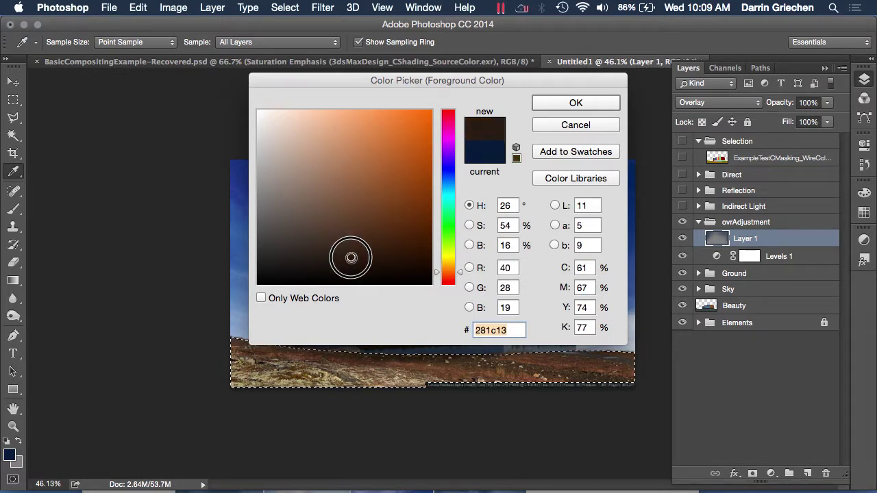
{"action": "left_click", "coordinate": [575, 104]}
Step: Paint Layer 1 darker along the lower edge of the selected ground with the 300 px brush at 6% opacity
{"action": "key", "text": "w"}
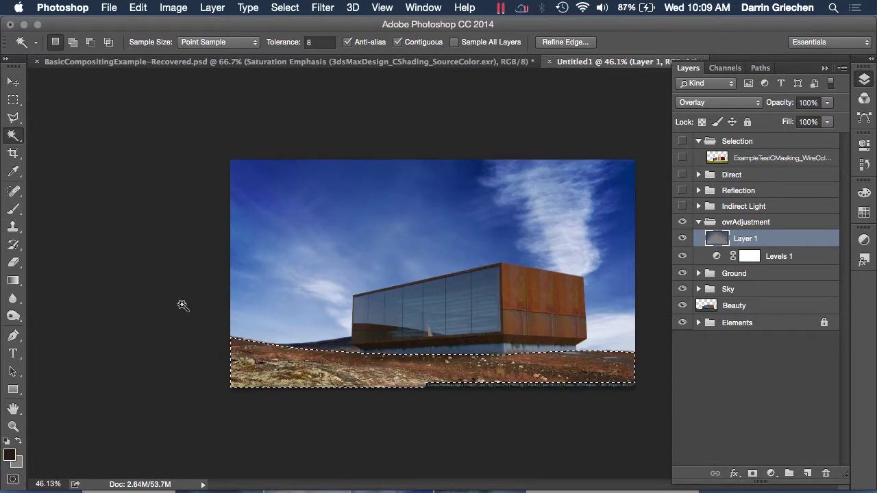
{"action": "left_click", "coordinate": [14, 213]}
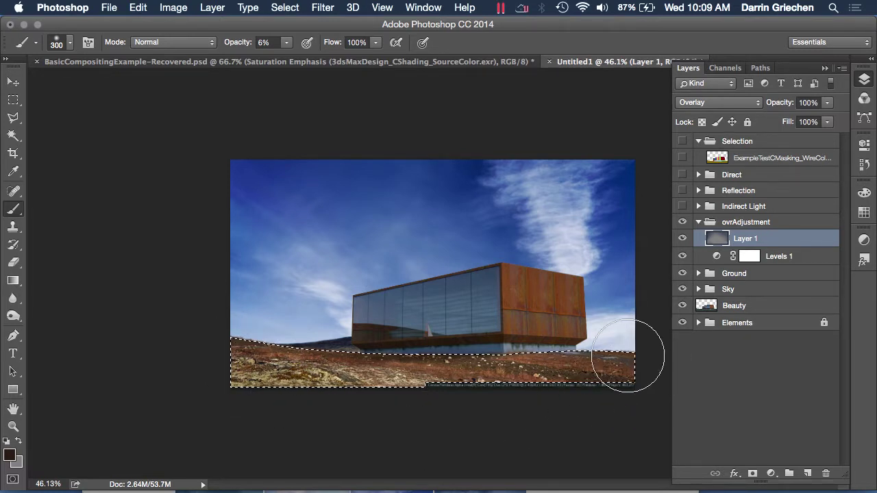
{"action": "mouse_move", "coordinate": [619, 390]}
{"action": "left_mouse_down"}
{"action": "mouse_move", "coordinate": [598, 400]}
{"action": "mouse_move", "coordinate": [626, 386]}
{"action": "mouse_move", "coordinate": [462, 417]}
{"action": "mouse_move", "coordinate": [535, 389]}
{"action": "mouse_move", "coordinate": [340, 421]}
{"action": "mouse_move", "coordinate": [229, 387]}
{"action": "mouse_move", "coordinate": [201, 353]}
{"action": "mouse_move", "coordinate": [273, 408]}
{"action": "mouse_move", "coordinate": [219, 344]}
{"action": "mouse_move", "coordinate": [335, 449]}
{"action": "mouse_move", "coordinate": [248, 395]}
{"action": "mouse_move", "coordinate": [378, 413]}
{"action": "mouse_move", "coordinate": [222, 376]}
{"action": "mouse_move", "coordinate": [666, 446]}
{"action": "mouse_move", "coordinate": [357, 357]}
{"action": "mouse_move", "coordinate": [579, 322]}
{"action": "mouse_move", "coordinate": [376, 314]}
{"action": "mouse_move", "coordinate": [272, 334]}
{"action": "mouse_move", "coordinate": [248, 367]}
{"action": "mouse_move", "coordinate": [272, 387]}
{"action": "mouse_move", "coordinate": [361, 406]}
{"action": "left_mouse_up"}
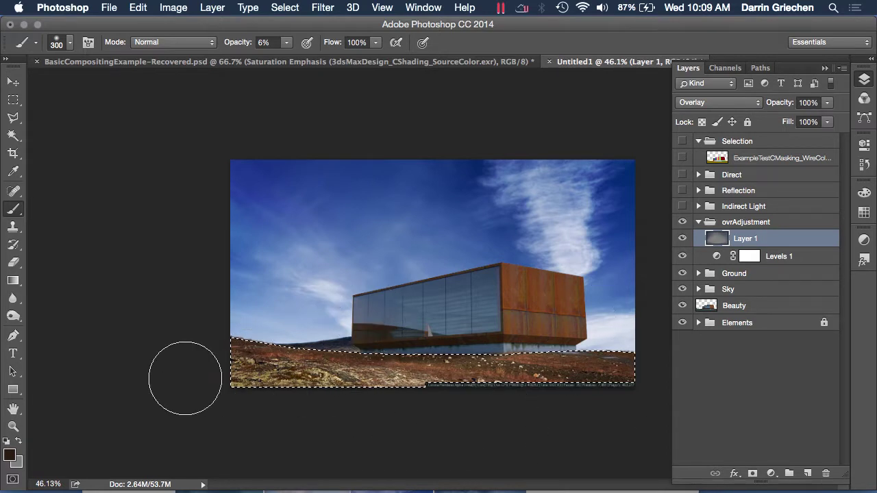
Step: Set the foreground color to dark olive 2f2e25, starting from a pale yellow sampled in the ground photo and darkening it
{"action": "left_click", "coordinate": [10, 455]}
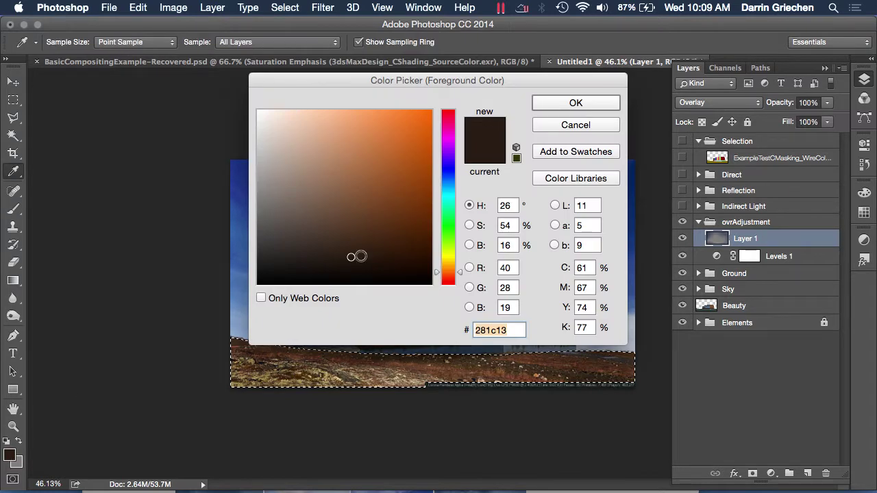
{"action": "left_click", "coordinate": [392, 382]}
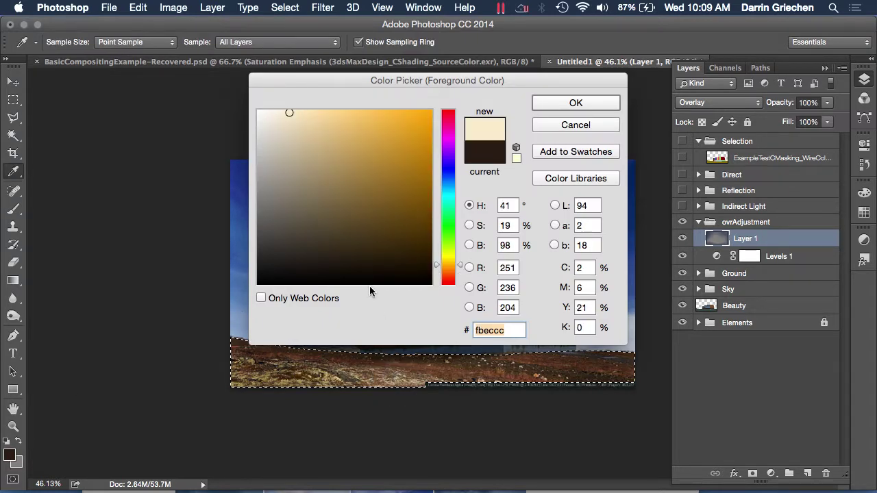
{"action": "left_click", "coordinate": [415, 378]}
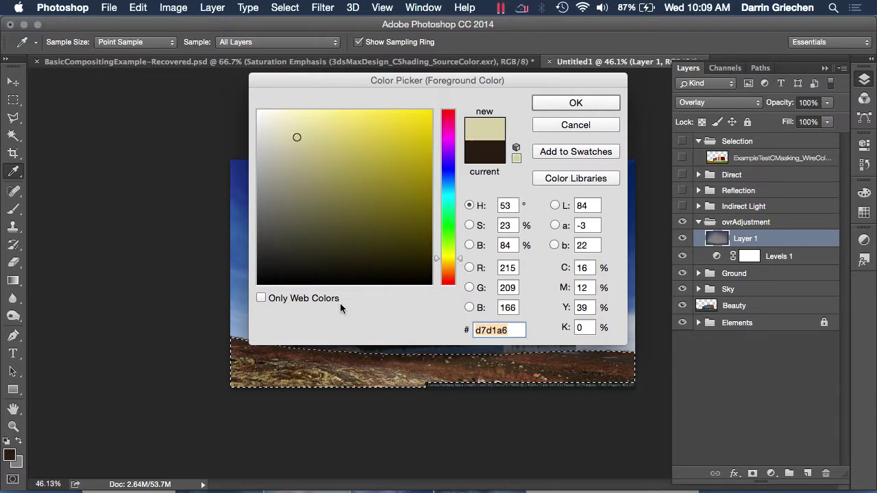
{"action": "left_click_drag", "start_coordinate": [296, 133], "coordinate": [293, 244]}
{"action": "left_click", "coordinate": [295, 246]}
{"action": "left_click", "coordinate": [294, 251]}
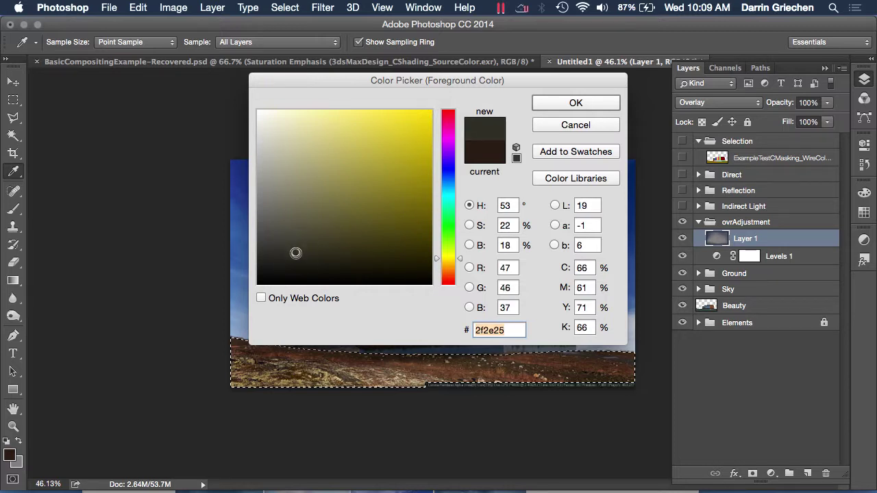
{"action": "left_click", "coordinate": [568, 102]}
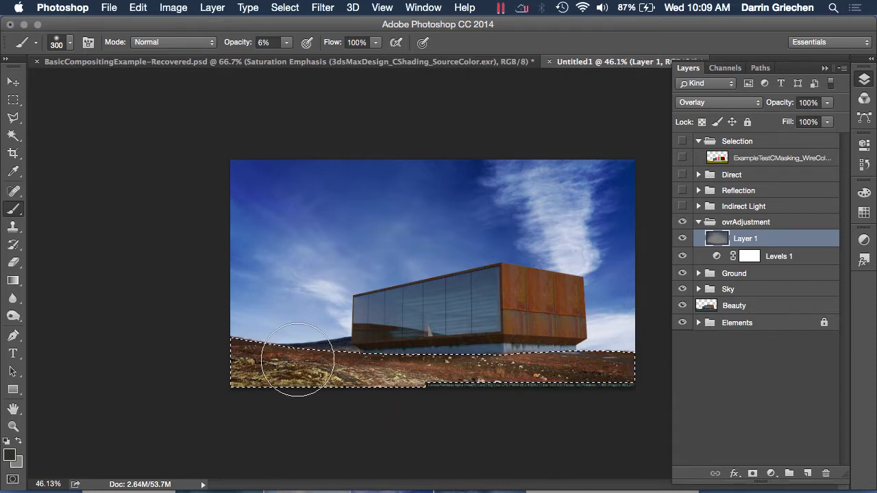
Step: Compare the image with Layer 1 hidden and shown, and likewise with the whole ovrAdjustment group
{"action": "left_click", "coordinate": [683, 238]}
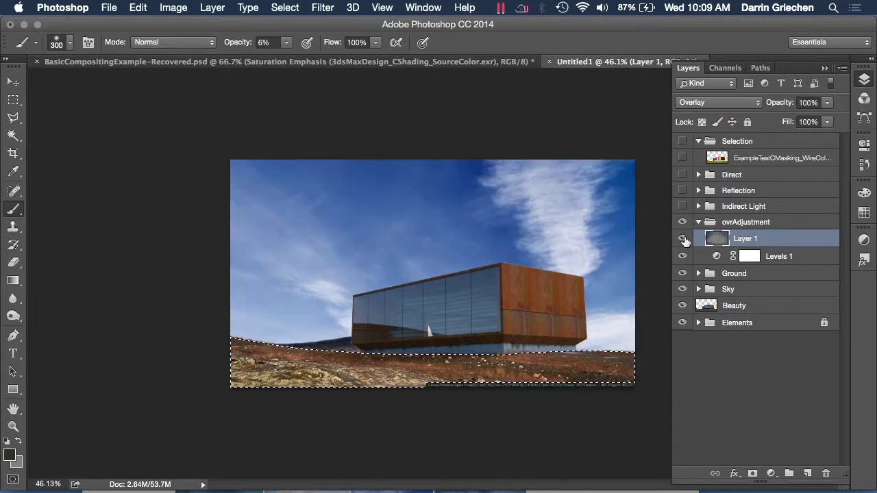
{"action": "left_click", "coordinate": [682, 238]}
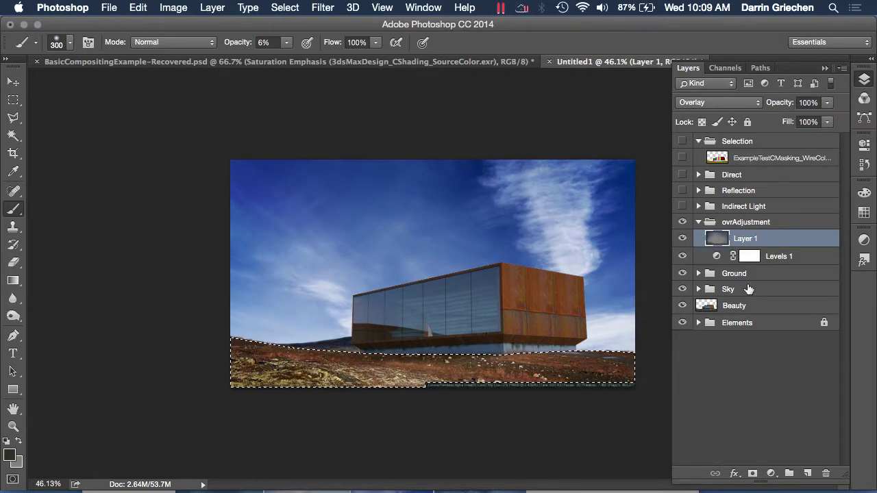
{"action": "left_click", "coordinate": [682, 222]}
{"action": "left_click", "coordinate": [683, 223]}
{"action": "left_click", "coordinate": [682, 222]}
{"action": "left_click", "coordinate": [683, 223]}
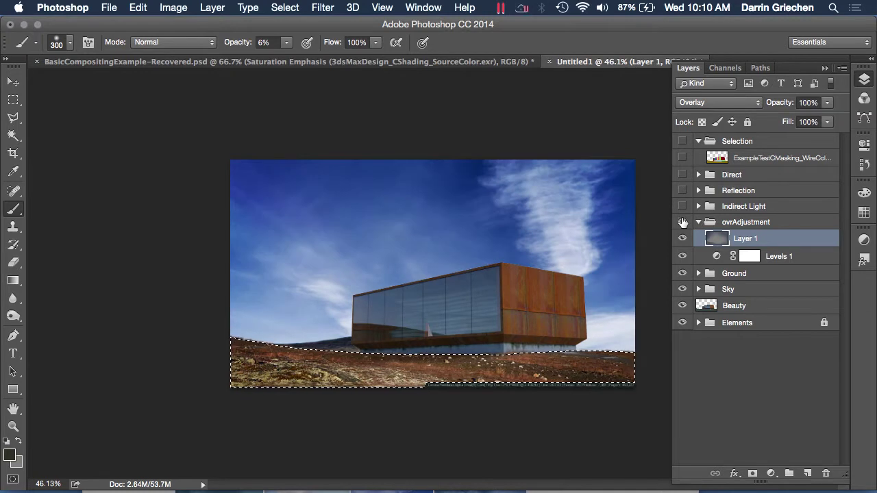
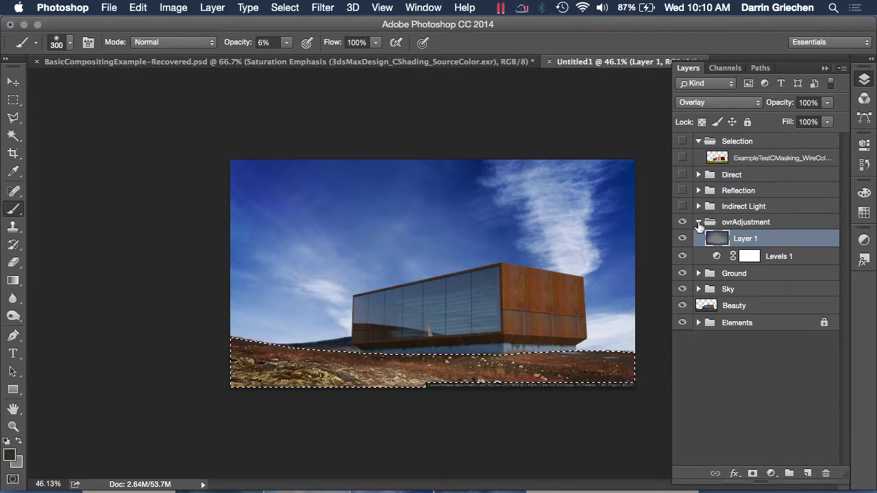
Step: Deselect the ground area and add a Curves adjustment layer above Layer 1 in the ovrAdjustment group
{"action": "left_click", "coordinate": [699, 223]}
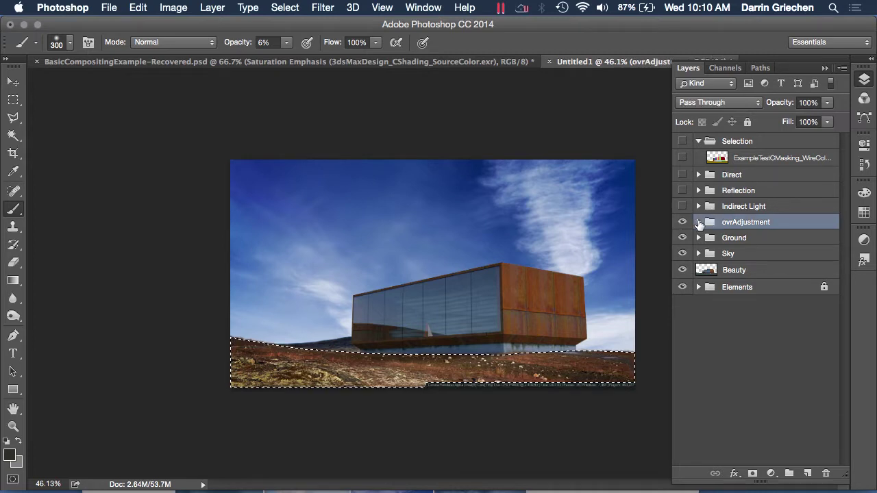
{"action": "left_click", "coordinate": [699, 223]}
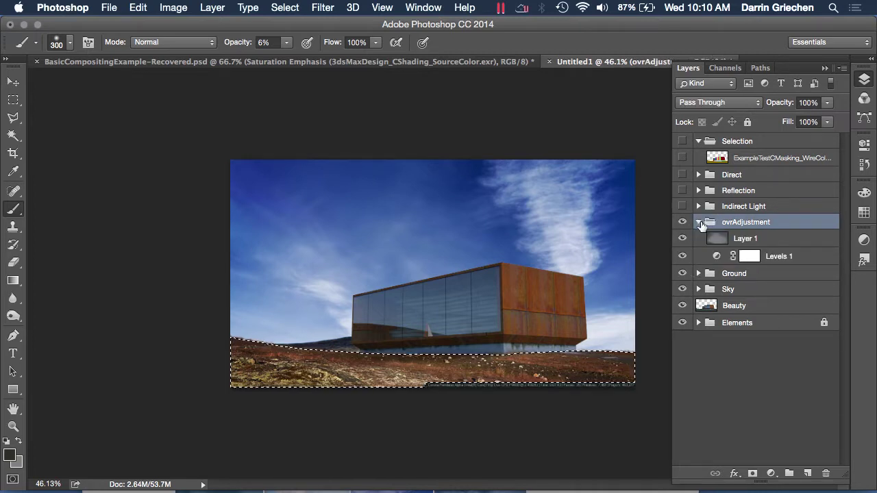
{"action": "key", "text": "super+d"}
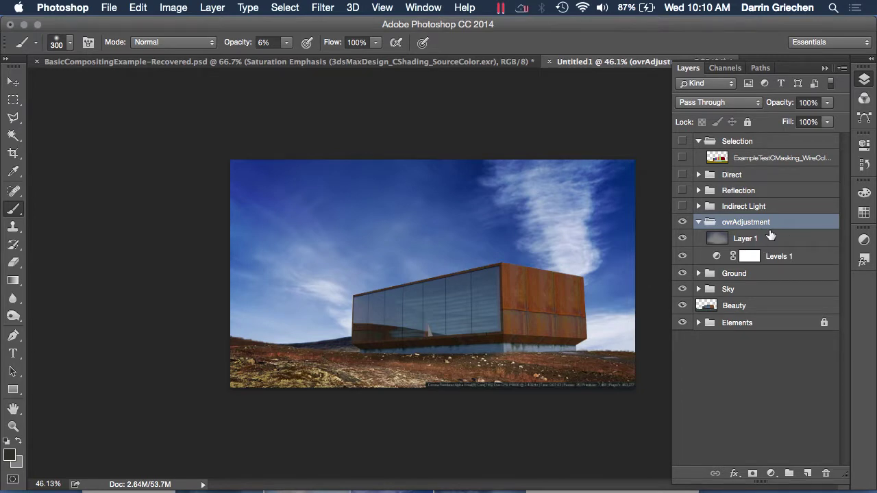
{"action": "left_click", "coordinate": [754, 242]}
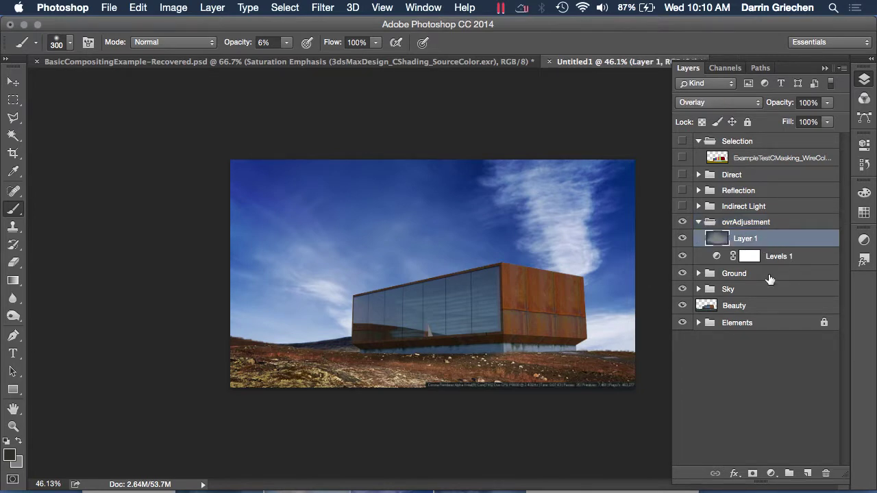
{"action": "left_click", "coordinate": [770, 474]}
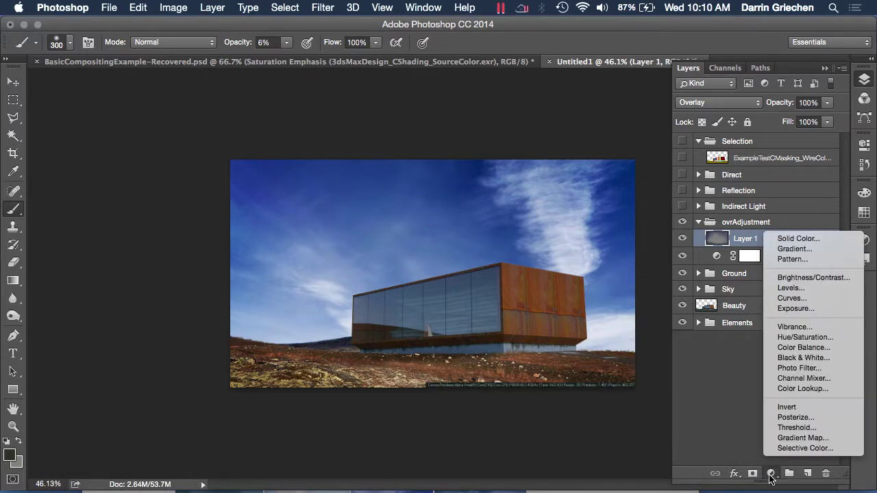
{"action": "left_click", "coordinate": [802, 300]}
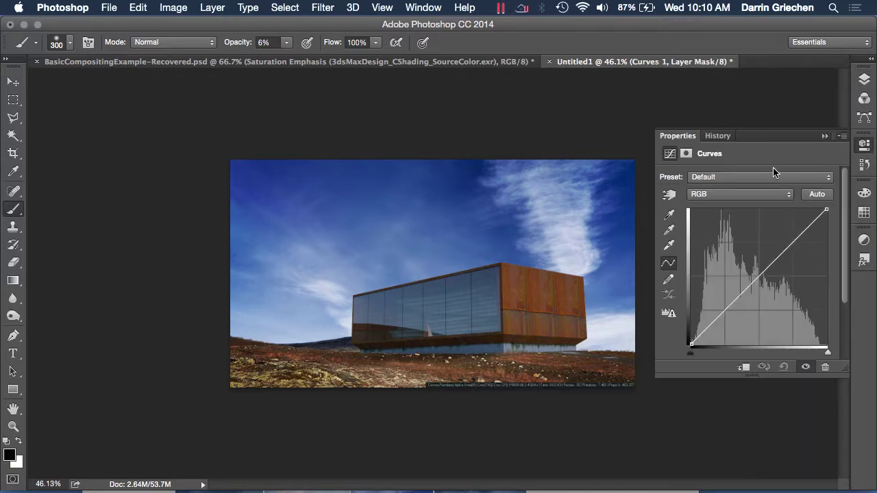
Step: Shape a mild S-curve on the RGB channel of Curves 1, anchoring the midpoint and raising a highlight point for contrast
{"action": "left_click_drag", "start_coordinate": [764, 140], "coordinate": [755, 85]}
{"action": "mouse_move", "coordinate": [750, 217]}
{"action": "left_mouse_down"}
{"action": "mouse_move", "coordinate": [754, 226]}
{"action": "mouse_move", "coordinate": [750, 218]}
{"action": "left_mouse_up"}
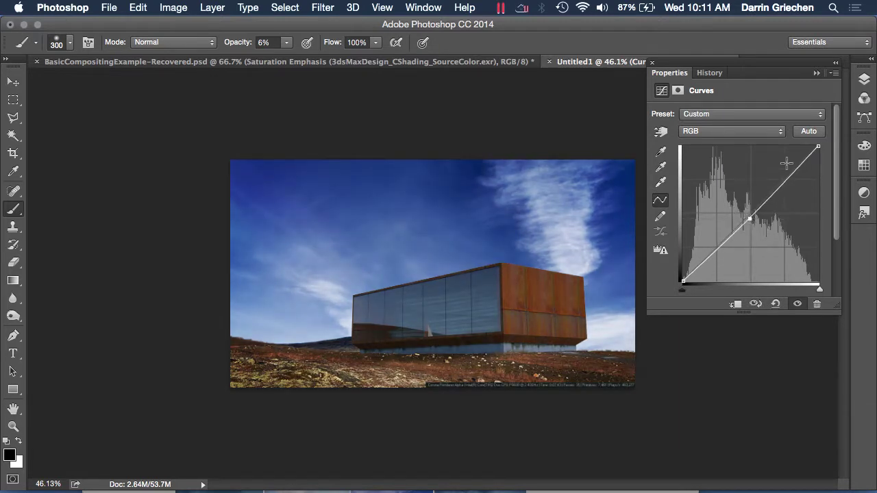
{"action": "mouse_move", "coordinate": [791, 174]}
{"action": "left_mouse_down"}
{"action": "mouse_move", "coordinate": [787, 161]}
{"action": "mouse_move", "coordinate": [804, 178]}
{"action": "mouse_move", "coordinate": [788, 161]}
{"action": "left_mouse_up"}
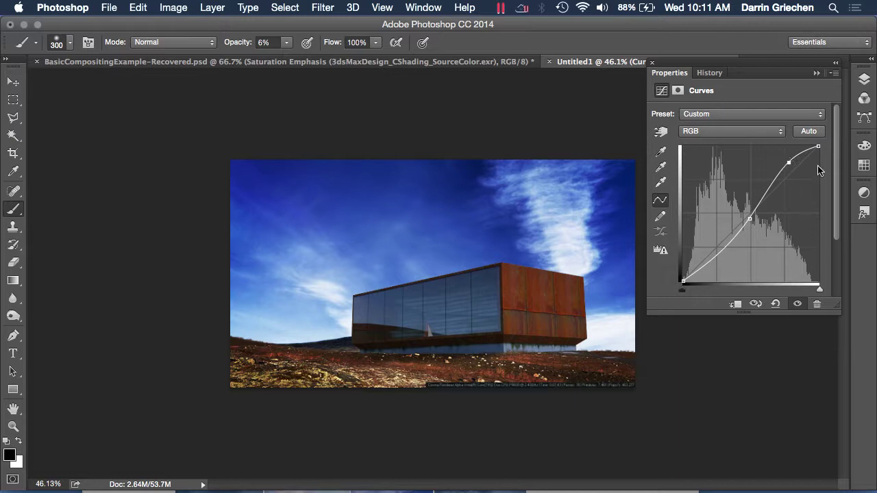
{"action": "left_click_drag", "start_coordinate": [790, 164], "coordinate": [798, 159]}
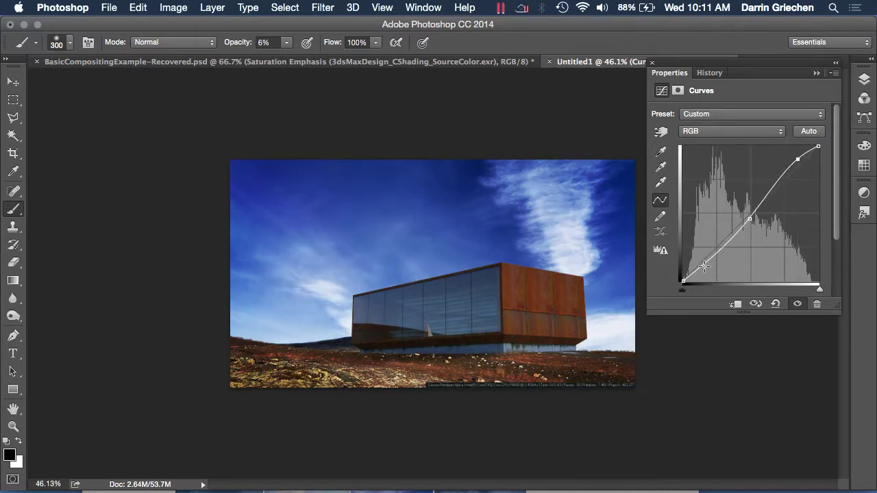
{"action": "mouse_move", "coordinate": [751, 218]}
{"action": "left_mouse_down"}
{"action": "mouse_move", "coordinate": [741, 212]}
{"action": "mouse_move", "coordinate": [749, 216]}
{"action": "left_mouse_up"}
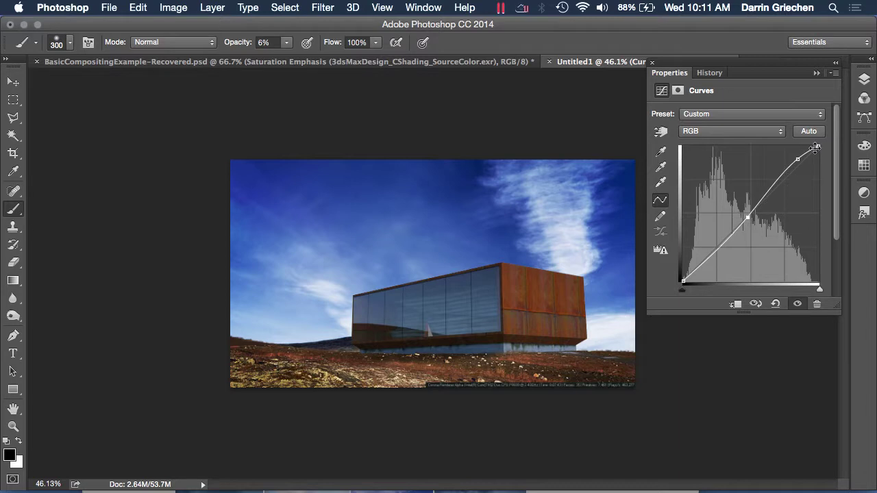
{"action": "left_click_drag", "start_coordinate": [799, 160], "coordinate": [797, 160]}
{"action": "left_click_drag", "start_coordinate": [750, 219], "coordinate": [751, 215]}
{"action": "left_click_drag", "start_coordinate": [795, 157], "coordinate": [796, 161]}
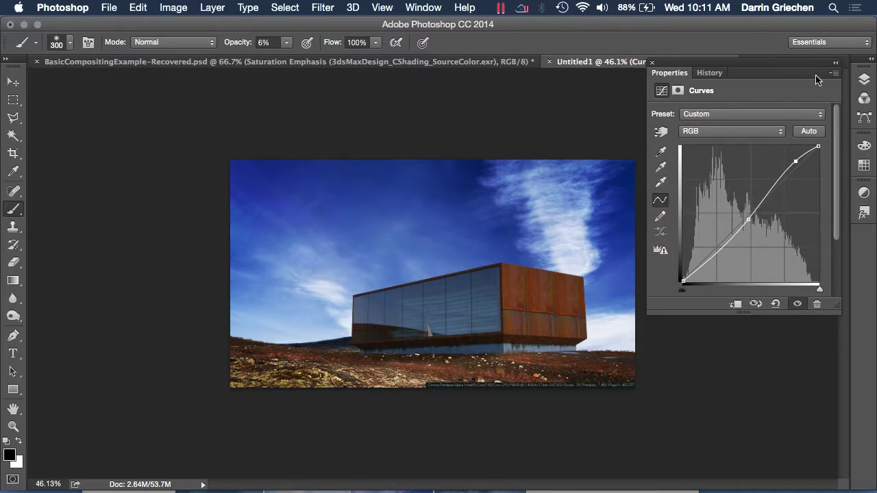
Step: Add a Hue/Saturation adjustment layer above Curves 1 in the ovrAdjustment group
{"action": "left_click", "coordinate": [864, 80]}
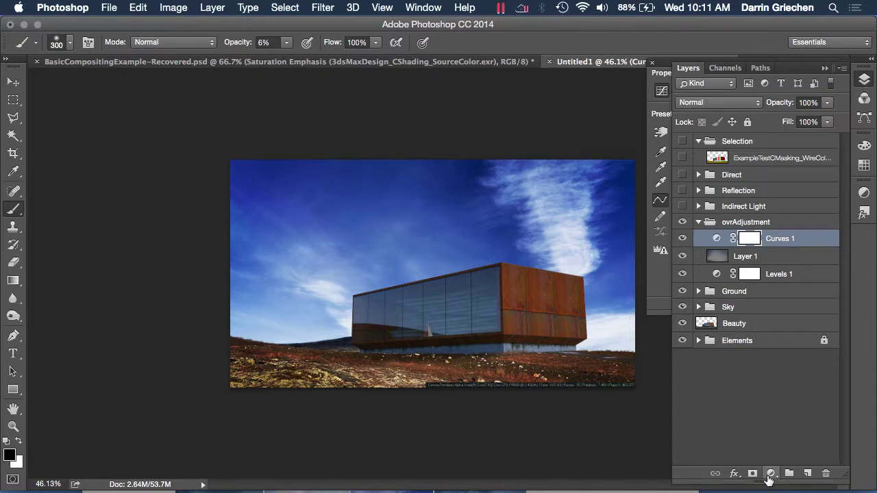
{"action": "left_click", "coordinate": [770, 474]}
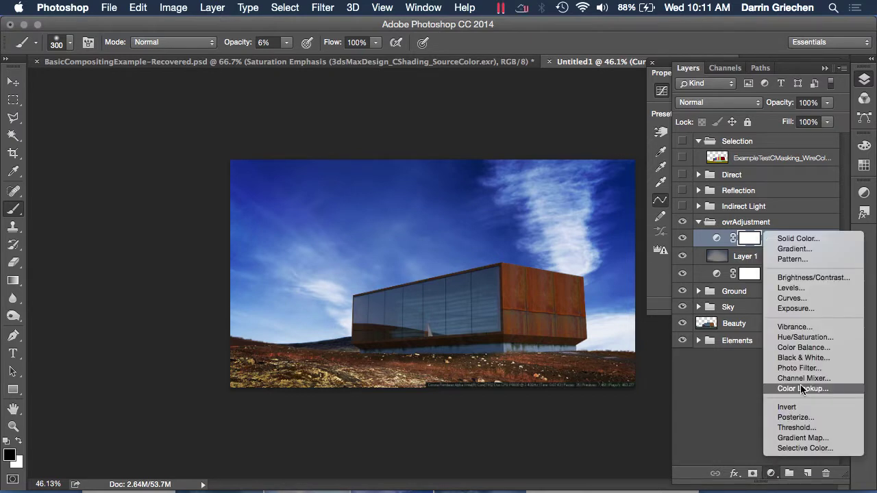
{"action": "left_click", "coordinate": [812, 339]}
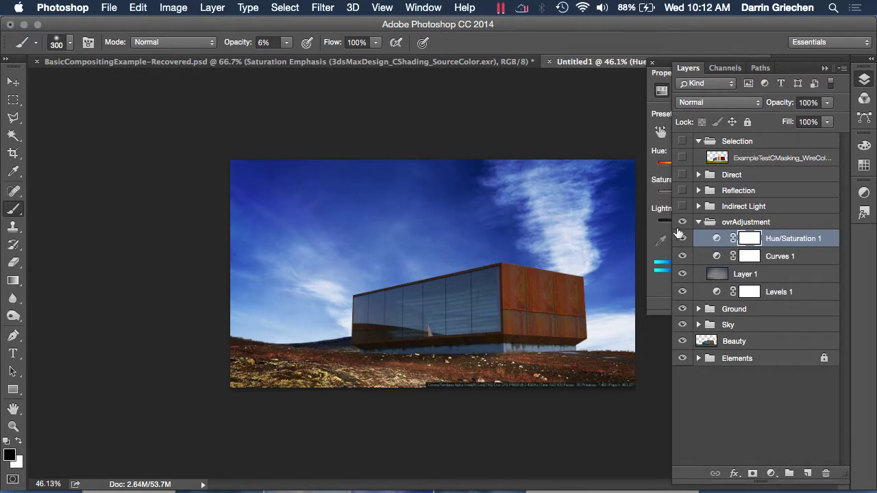
Step: Reselect the Hue/Saturation 1 layer and move the Layers panel away so that it no longer covers the adjustment's properties
{"action": "left_click", "coordinate": [654, 231]}
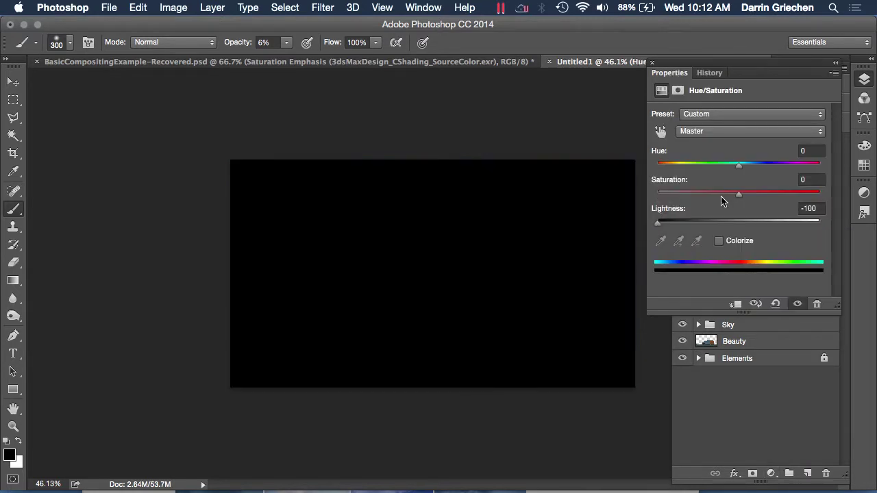
{"action": "left_click", "coordinate": [753, 410]}
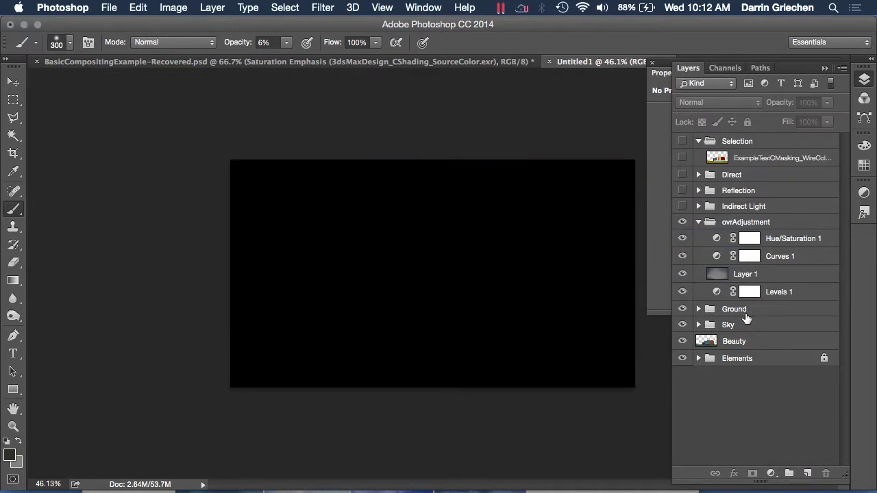
{"action": "left_click", "coordinate": [717, 239]}
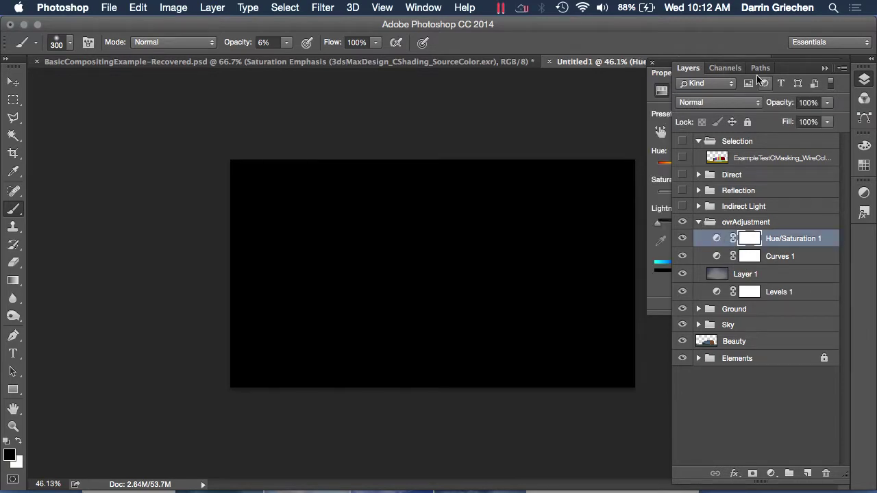
{"action": "left_click_drag", "start_coordinate": [787, 68], "coordinate": [146, 91]}
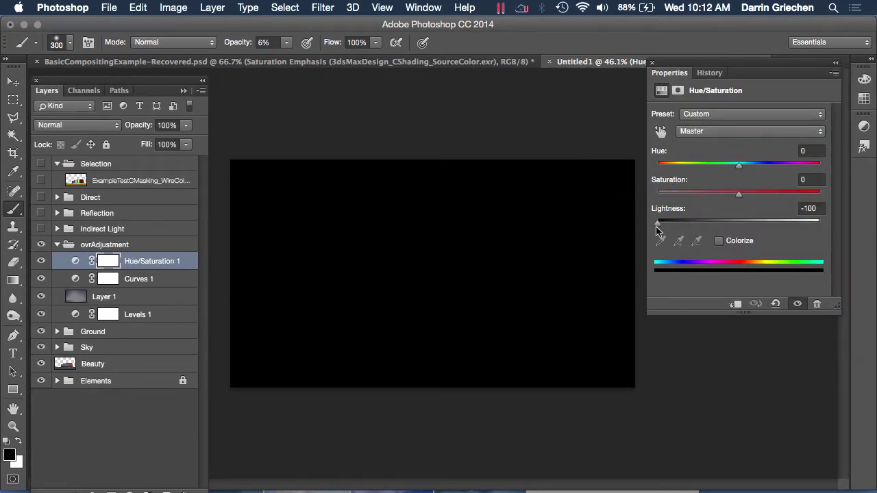
Step: Reset the Hue/Saturation 1 lightness to 0 and try several reduced master saturation levels, leaving it at -23
{"action": "left_click_drag", "start_coordinate": [657, 227], "coordinate": [739, 230]}
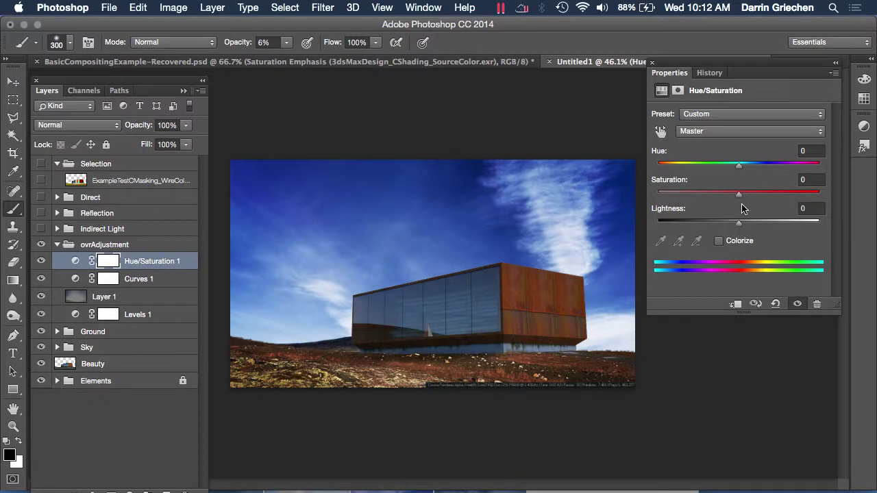
{"action": "left_click_drag", "start_coordinate": [740, 198], "coordinate": [685, 199]}
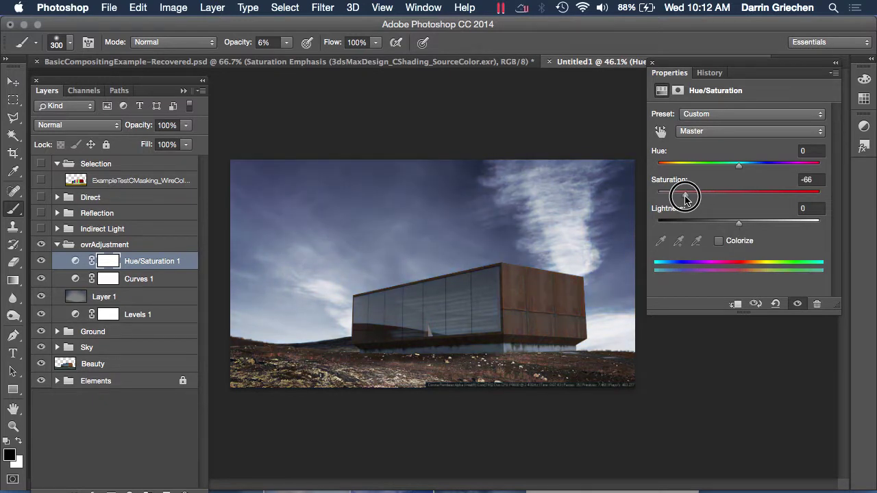
{"action": "mouse_move", "coordinate": [686, 199]}
{"action": "left_mouse_down"}
{"action": "mouse_move", "coordinate": [660, 205]}
{"action": "mouse_move", "coordinate": [689, 197]}
{"action": "left_mouse_up"}
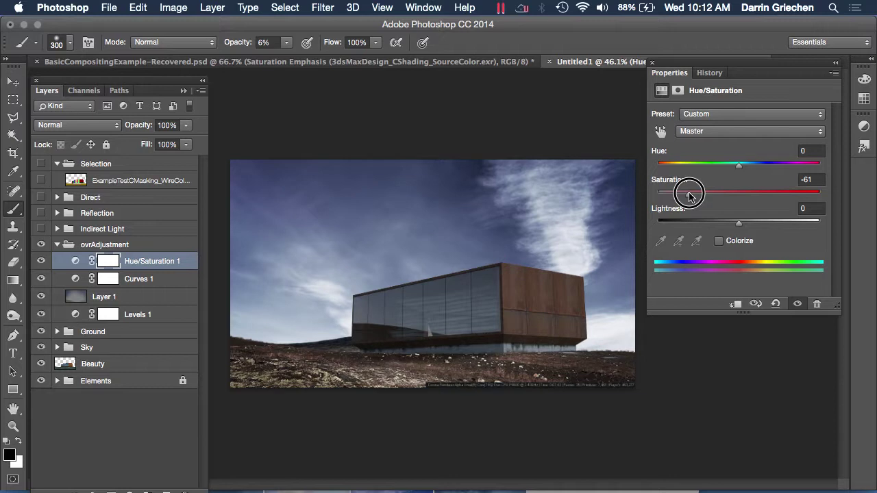
{"action": "left_click_drag", "start_coordinate": [690, 197], "coordinate": [687, 197]}
{"action": "left_click_drag", "start_coordinate": [685, 198], "coordinate": [702, 214]}
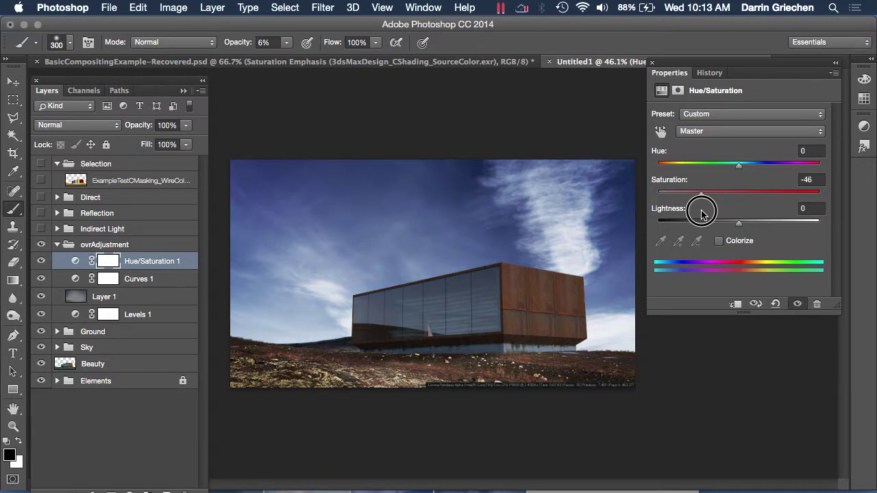
{"action": "left_click_drag", "start_coordinate": [701, 214], "coordinate": [686, 215]}
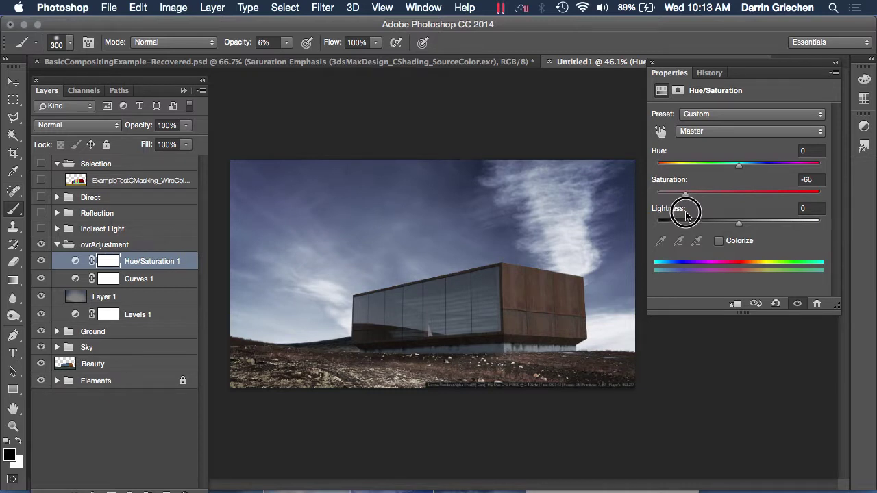
{"action": "left_click_drag", "start_coordinate": [681, 207], "coordinate": [720, 200]}
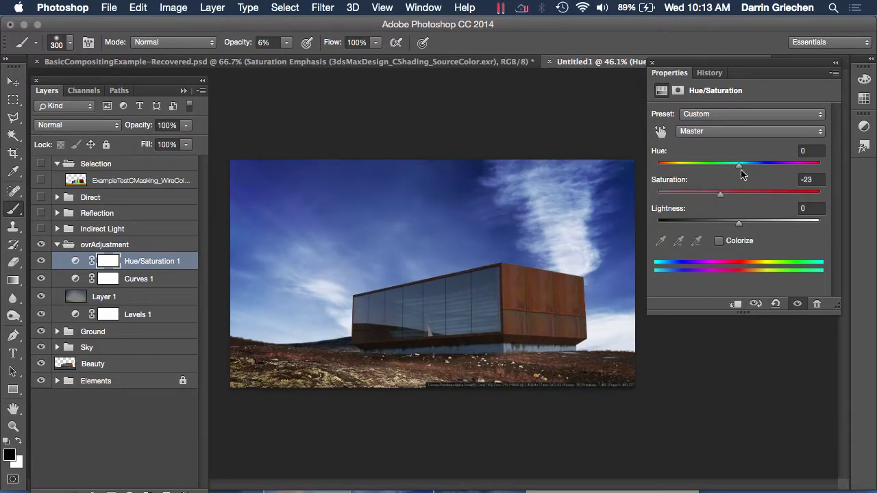
Step: Try a master hue of -7 on Hue/Saturation 1 and reset the hue to 0
{"action": "mouse_move", "coordinate": [740, 170]}
{"action": "left_mouse_down"}
{"action": "mouse_move", "coordinate": [699, 163]}
{"action": "mouse_move", "coordinate": [770, 157]}
{"action": "mouse_move", "coordinate": [734, 167]}
{"action": "left_mouse_up"}
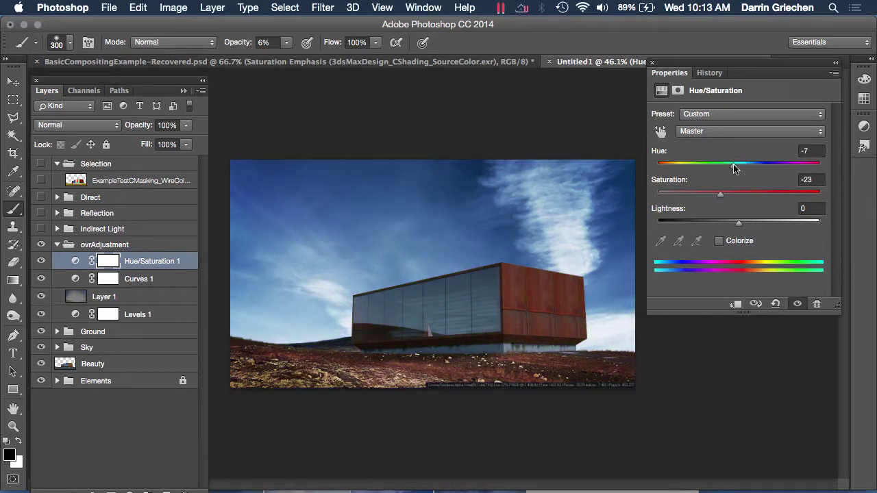
{"action": "left_click", "coordinate": [813, 151]}
{"action": "type", "text": "0"}
{"action": "key", "text": "Tab"}
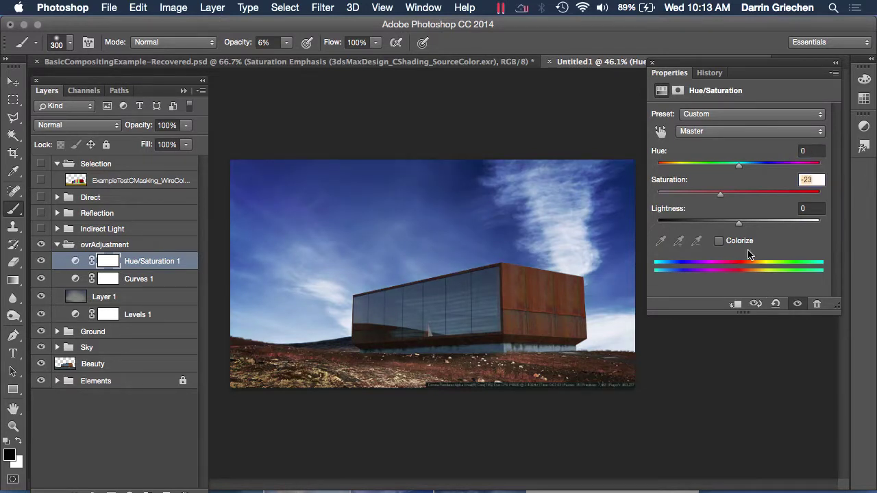
Step: Try a sepia tint with Colorize at hue 30 and saturation 11, and turn Colorize off again
{"action": "left_click", "coordinate": [719, 245]}
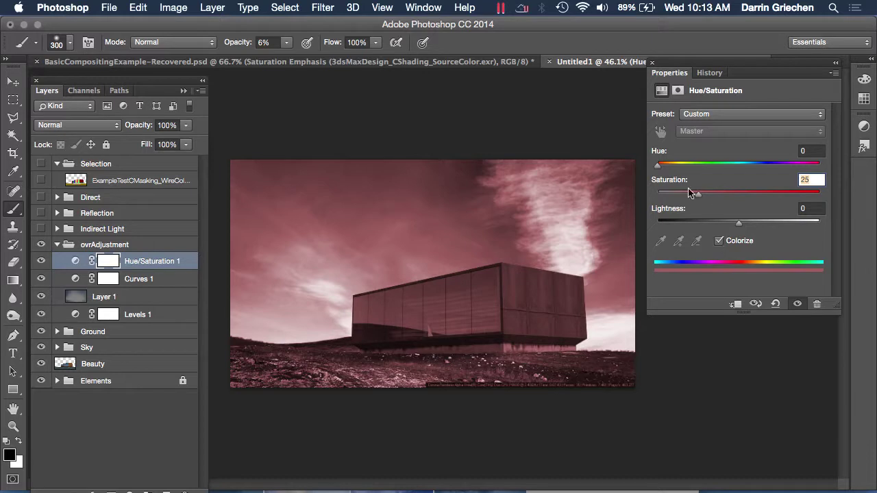
{"action": "left_click_drag", "start_coordinate": [659, 168], "coordinate": [671, 168]}
{"action": "left_click_drag", "start_coordinate": [699, 195], "coordinate": [681, 197]}
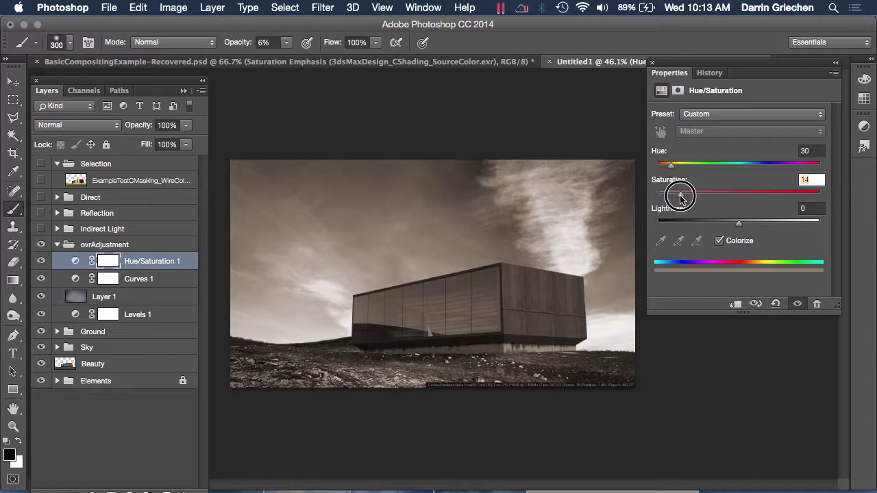
{"action": "left_click_drag", "start_coordinate": [681, 197], "coordinate": [676, 198]}
{"action": "left_click", "coordinate": [718, 241]}
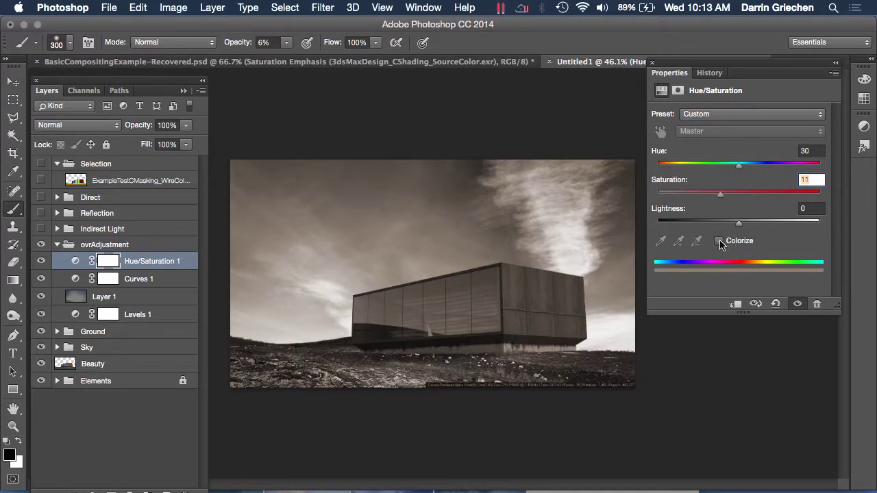
{"action": "left_click", "coordinate": [719, 241]}
{"action": "left_click", "coordinate": [719, 241]}
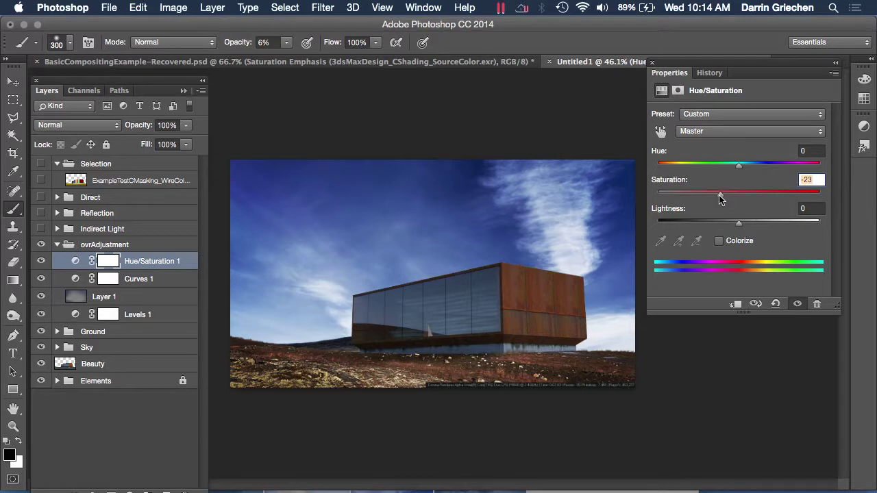
Step: Set the master saturation of Hue/Saturation 1 to -55 and collapse the adjustment's properties
{"action": "left_click_drag", "start_coordinate": [720, 198], "coordinate": [694, 204]}
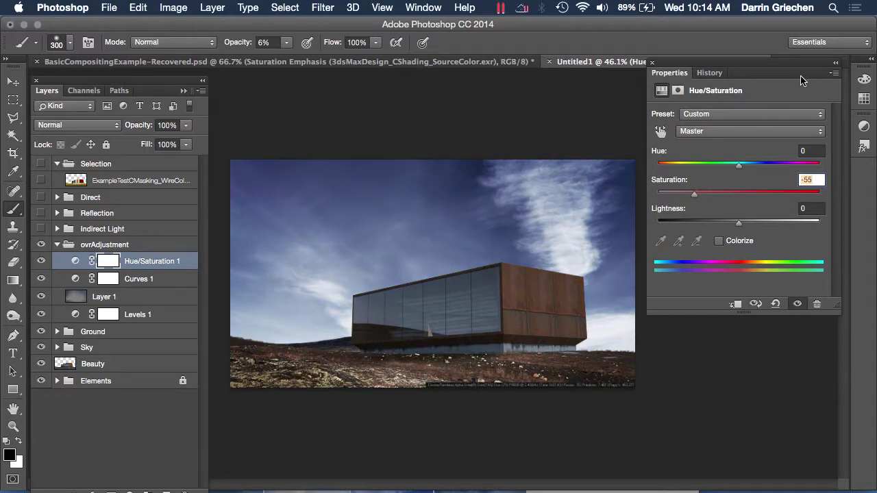
{"action": "left_click", "coordinate": [835, 66]}
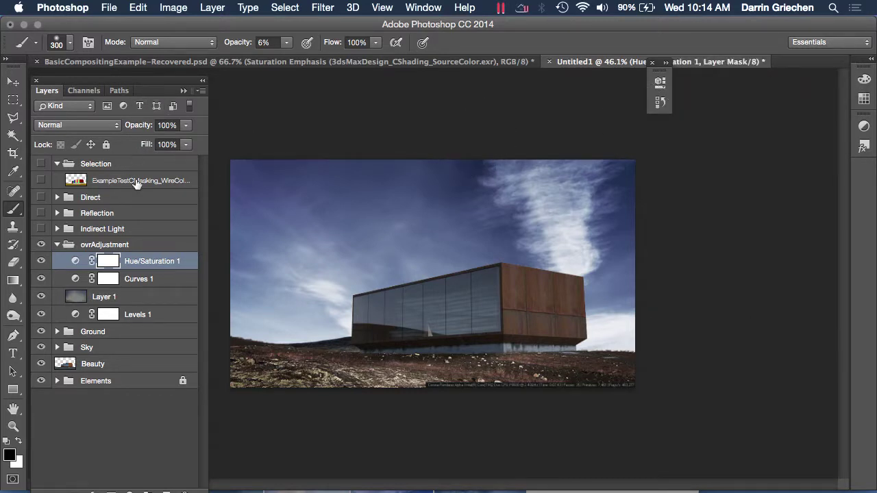
Step: Add a second Hue/Saturation adjustment layer with the Selection group as the target
{"action": "left_click", "coordinate": [106, 167]}
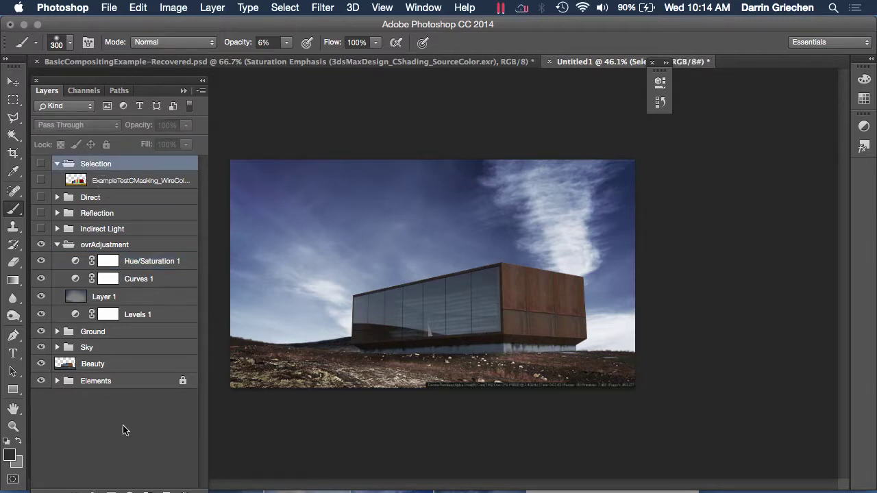
{"action": "left_click_drag", "start_coordinate": [91, 82], "coordinate": [90, 67]}
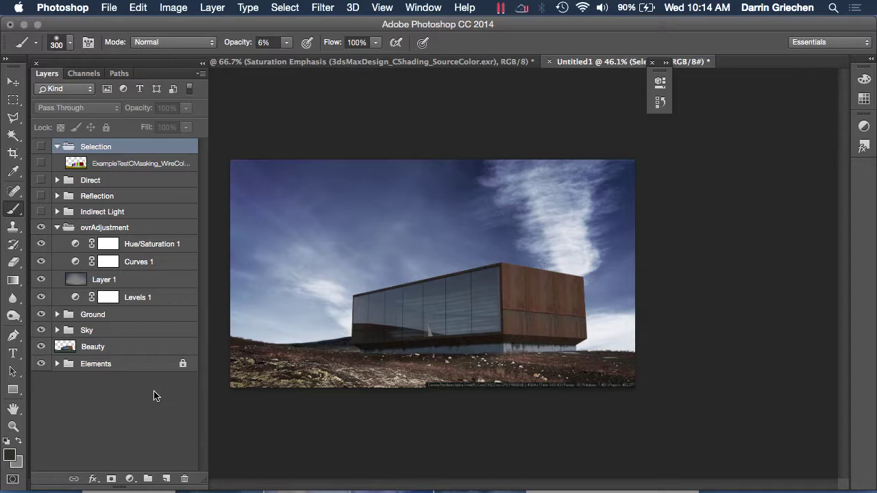
{"action": "left_click", "coordinate": [130, 480]}
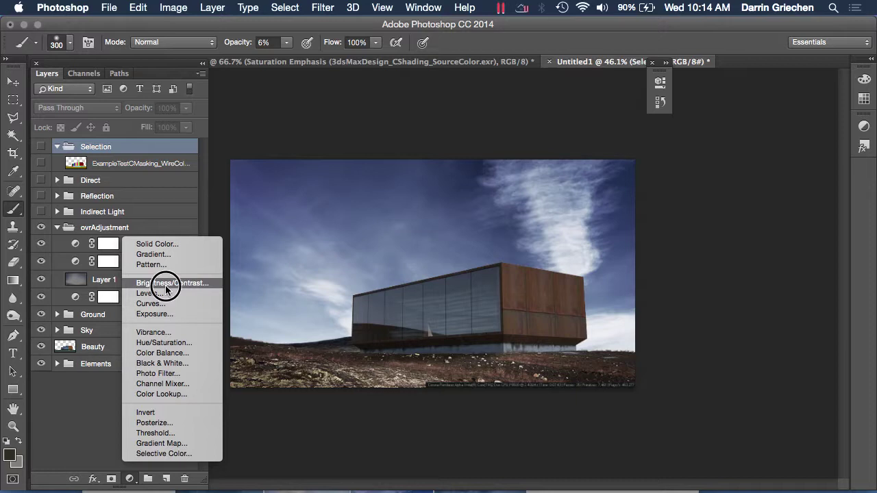
{"action": "left_click", "coordinate": [165, 343]}
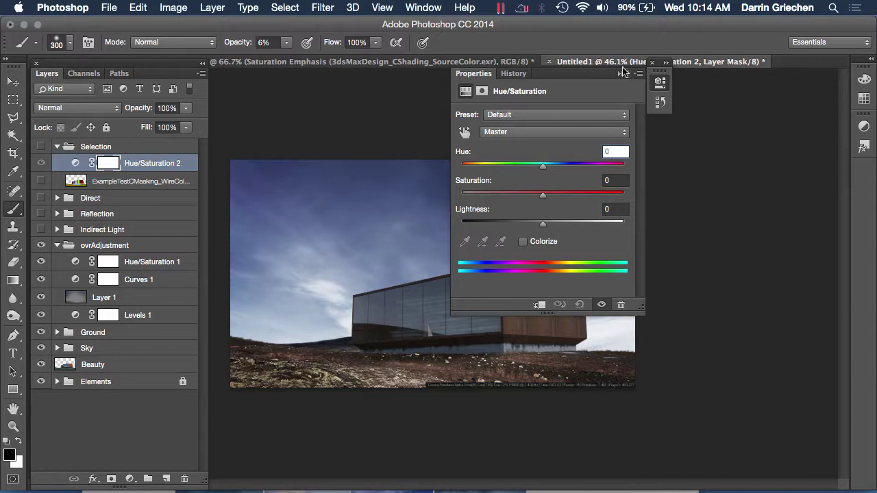
Step: Dock the floating Properties and History panels alongside the other collapsed panels
{"action": "left_click", "coordinate": [664, 63]}
{"action": "left_click_drag", "start_coordinate": [728, 64], "coordinate": [862, 157]}
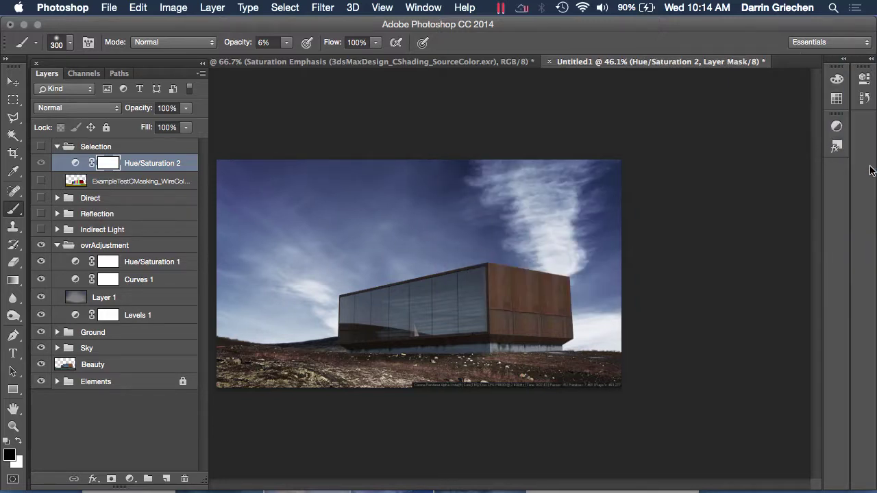
{"action": "left_click", "coordinate": [837, 128]}
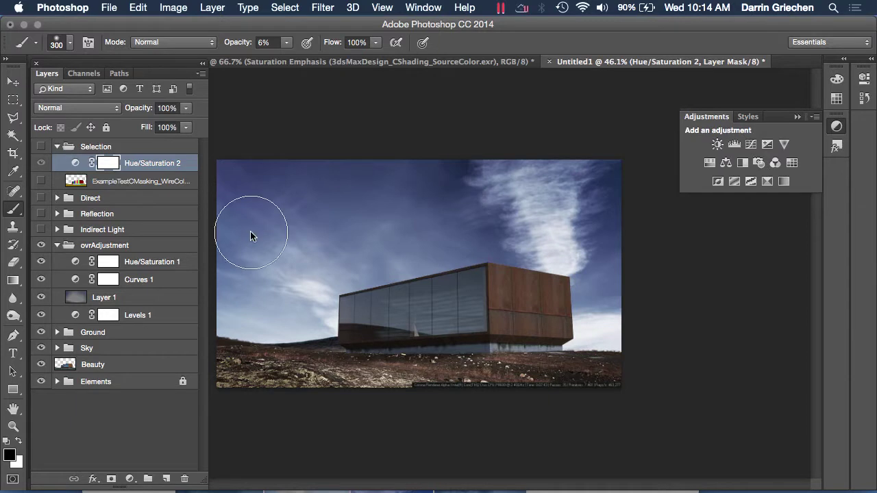
Step: Open the properties of Hue/Saturation 2 and move the layer out of the Selection group to the top of the layer stack
{"action": "left_click", "coordinate": [75, 166]}
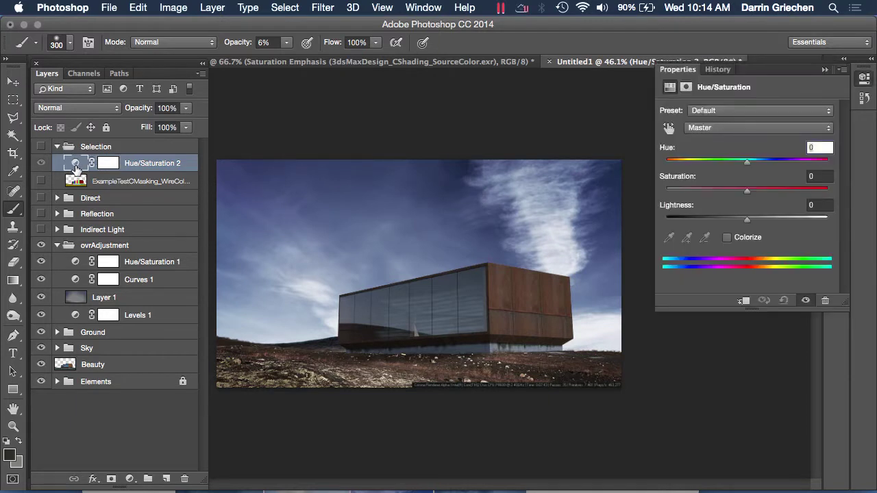
{"action": "left_click_drag", "start_coordinate": [133, 162], "coordinate": [137, 148]}
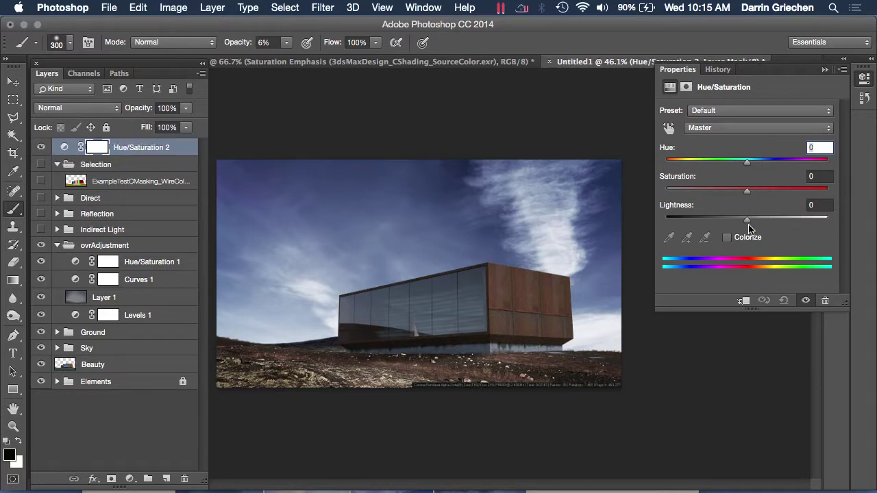
Step: Set the Hue/Saturation 2 lightness to +9 and lower its master saturation to about -45
{"action": "left_click_drag", "start_coordinate": [749, 227], "coordinate": [762, 224]}
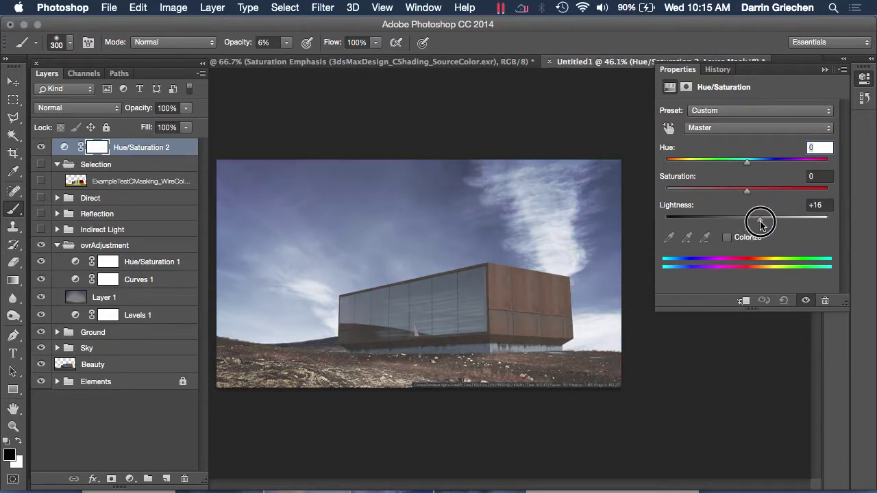
{"action": "left_click_drag", "start_coordinate": [745, 191], "coordinate": [754, 224]}
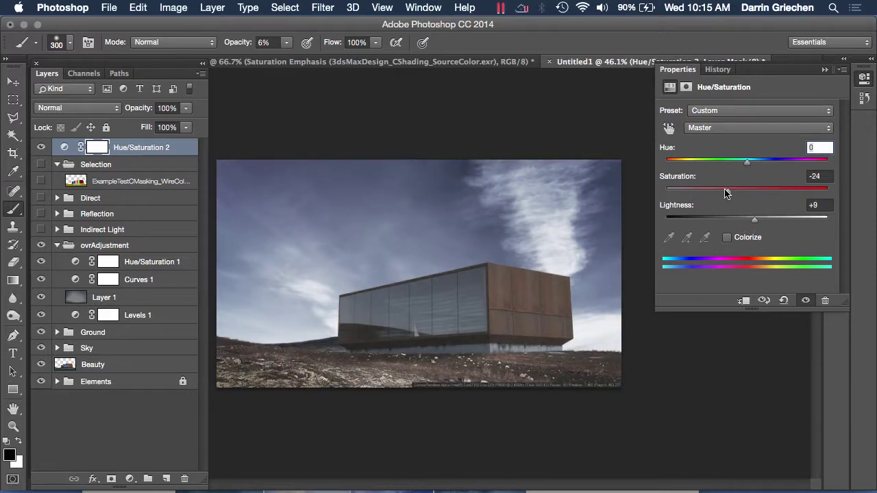
{"action": "mouse_move", "coordinate": [728, 195]}
{"action": "left_mouse_down"}
{"action": "mouse_move", "coordinate": [703, 199]}
{"action": "mouse_move", "coordinate": [711, 199]}
{"action": "left_mouse_up"}
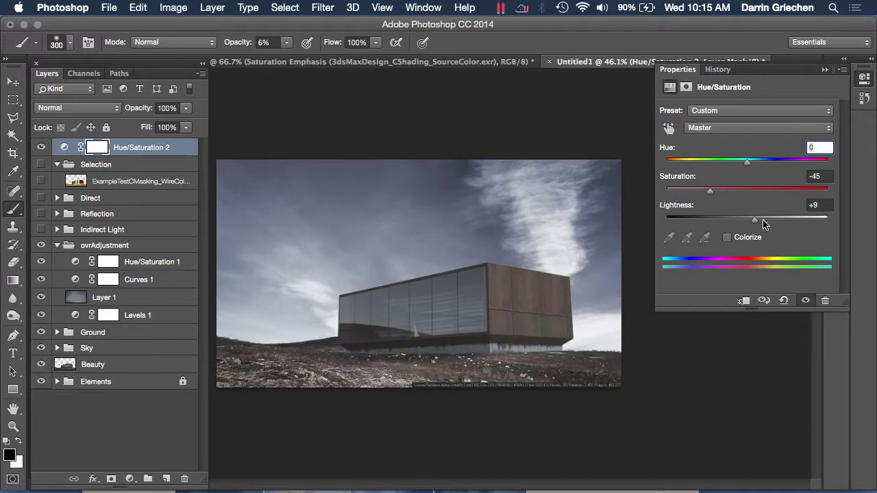
{"action": "left_click_drag", "start_coordinate": [754, 220], "coordinate": [754, 220]}
{"action": "left_click_drag", "start_coordinate": [710, 194], "coordinate": [708, 195]}
{"action": "left_click", "coordinate": [825, 70]}
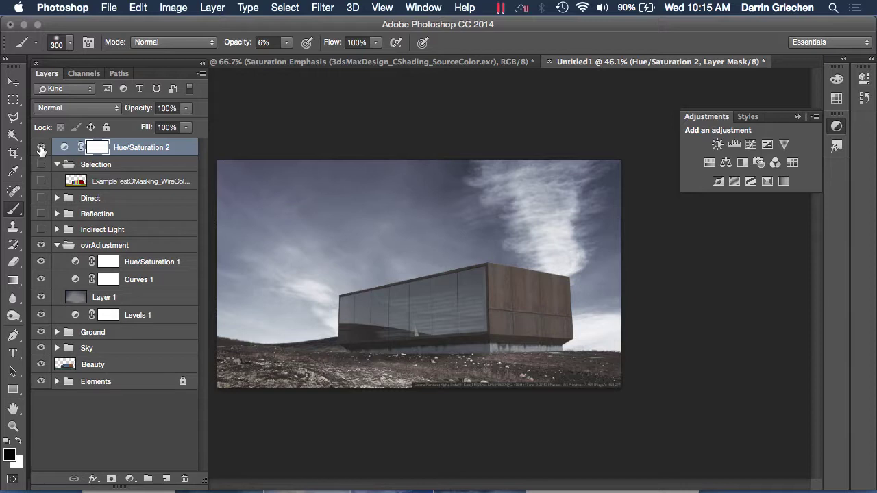
Step: Hide the Hue/Saturation 1 layer in the ovrAdjustment group to compare the image without it
{"action": "left_click", "coordinate": [41, 263]}
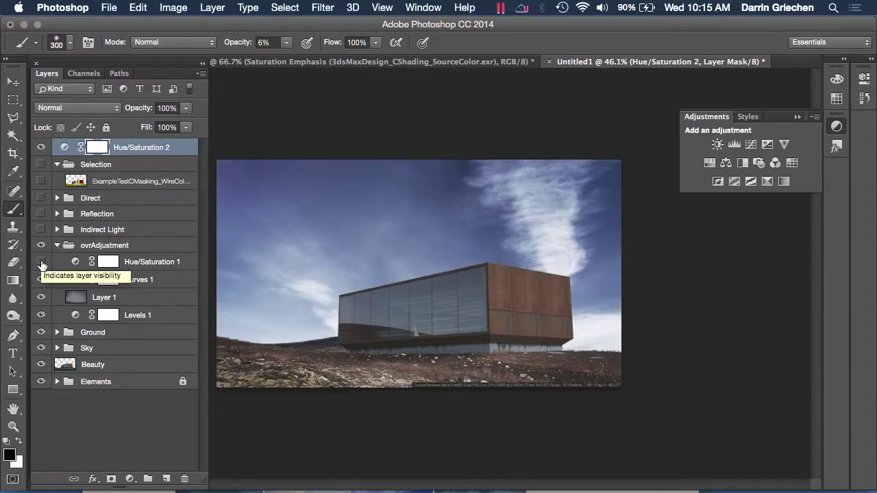
Step: Compare the image with and without the Hue/Saturation 1 adjustment, leaving that layer hidden
{"action": "left_click", "coordinate": [41, 262]}
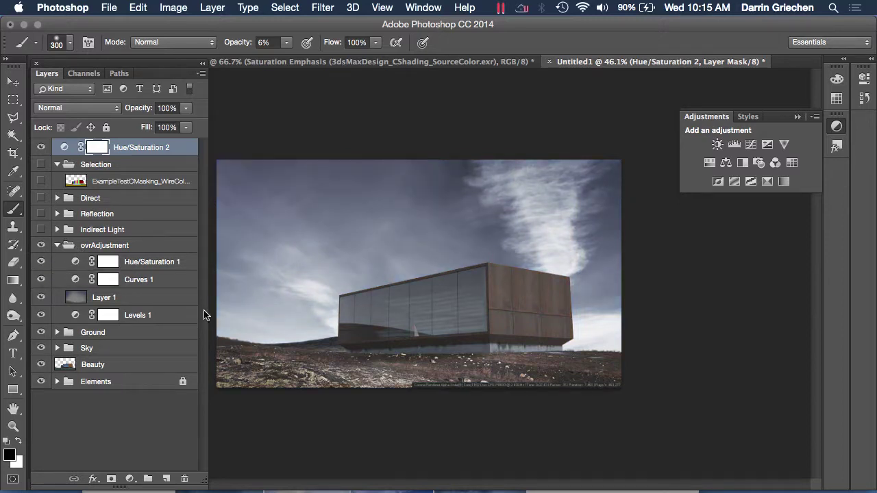
{"action": "left_click", "coordinate": [42, 265]}
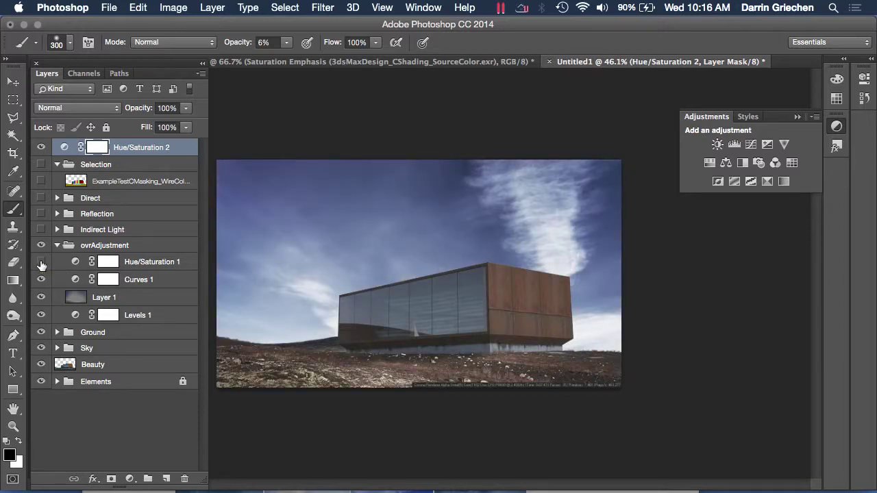
{"action": "left_click", "coordinate": [41, 263]}
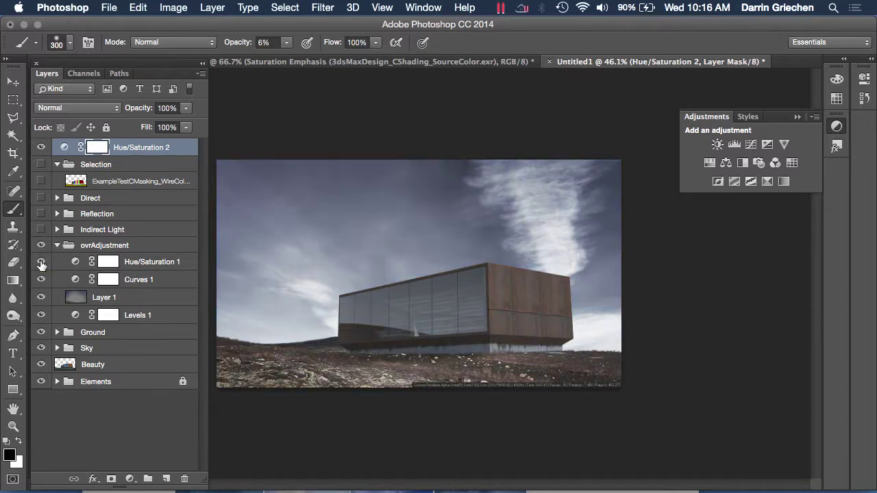
{"action": "left_click", "coordinate": [42, 264]}
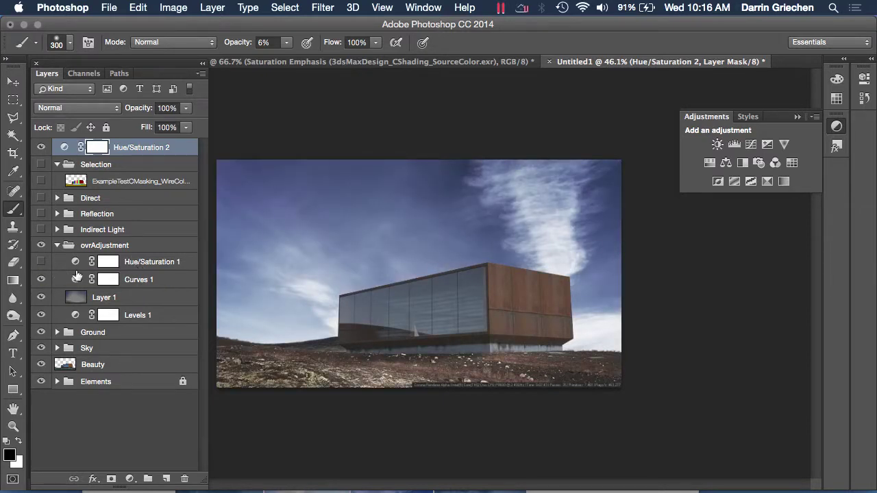
Step: Add an Exposure adjustment layer above Hue/Saturation 1 with exposure about +0.22 and offset about -0.0168
{"action": "left_click", "coordinate": [156, 262]}
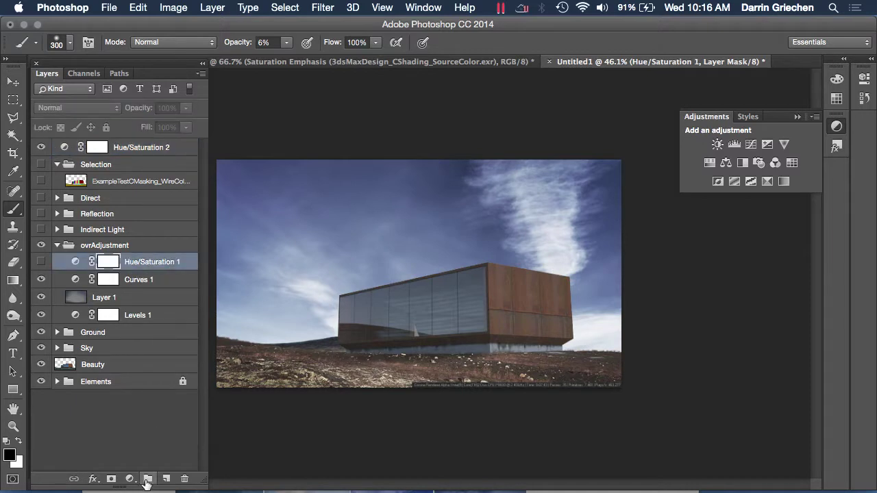
{"action": "left_click", "coordinate": [130, 479]}
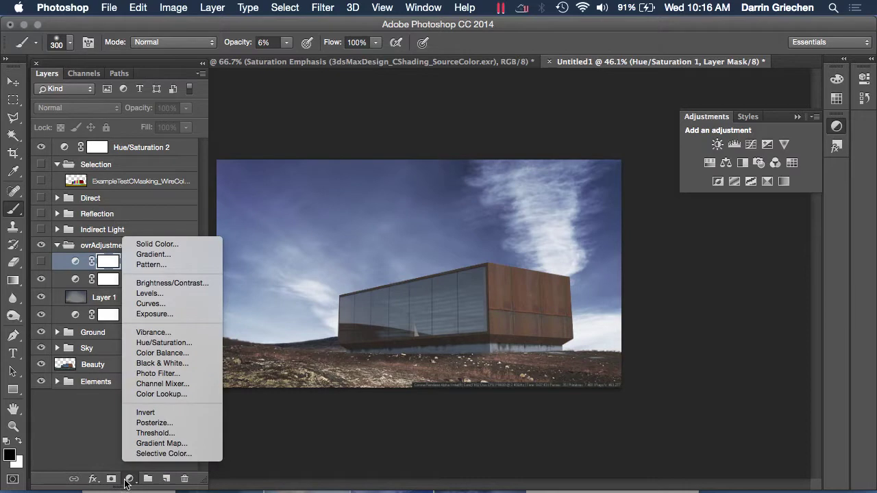
{"action": "left_click", "coordinate": [163, 313]}
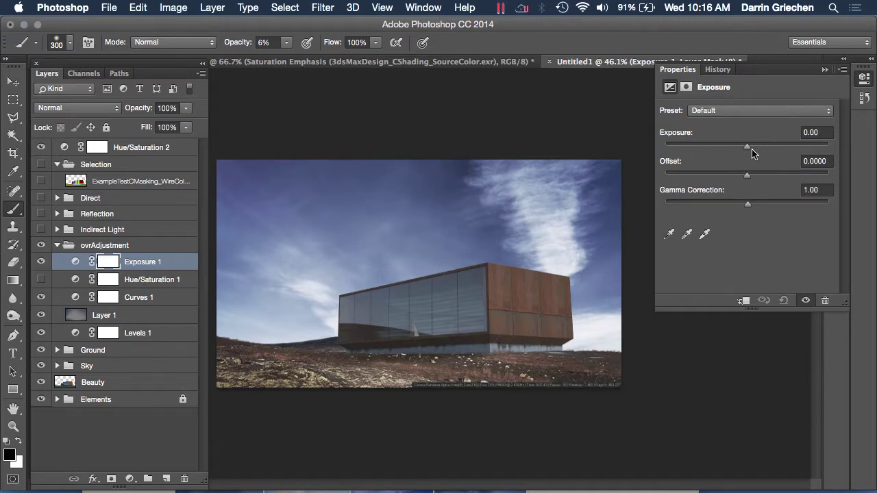
{"action": "mouse_move", "coordinate": [747, 146]}
{"action": "left_mouse_down"}
{"action": "mouse_move", "coordinate": [767, 149]}
{"action": "mouse_move", "coordinate": [728, 161]}
{"action": "mouse_move", "coordinate": [752, 157]}
{"action": "left_mouse_up"}
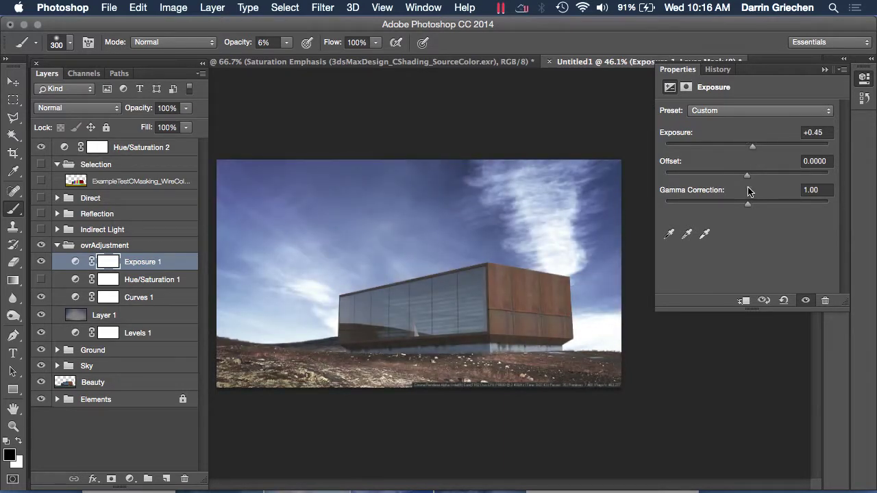
{"action": "mouse_move", "coordinate": [747, 203]}
{"action": "left_mouse_down"}
{"action": "mouse_move", "coordinate": [757, 207]}
{"action": "mouse_move", "coordinate": [722, 209]}
{"action": "mouse_move", "coordinate": [764, 205]}
{"action": "mouse_move", "coordinate": [730, 217]}
{"action": "mouse_move", "coordinate": [748, 213]}
{"action": "left_mouse_up"}
{"action": "left_click_drag", "start_coordinate": [753, 146], "coordinate": [745, 182]}
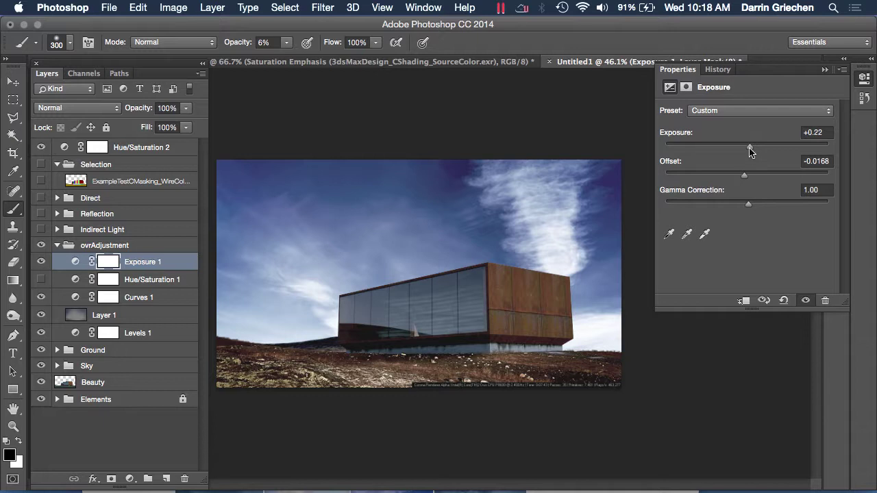
{"action": "left_click_drag", "start_coordinate": [750, 150], "coordinate": [750, 150]}
{"action": "left_click", "coordinate": [826, 71]}
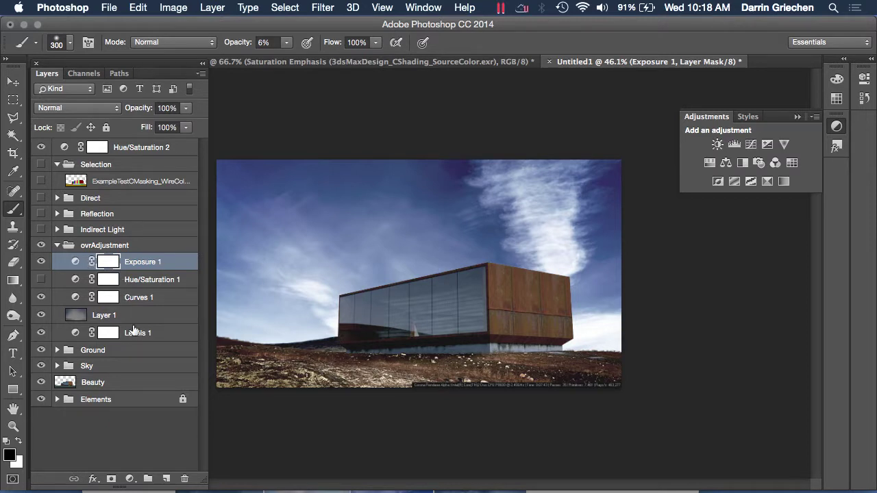
Step: Add a Color Balance adjustment layer above Exposure 1 and set its shadows to Magenta–Green -33 and Yellow–Blue +1
{"action": "left_click", "coordinate": [128, 479]}
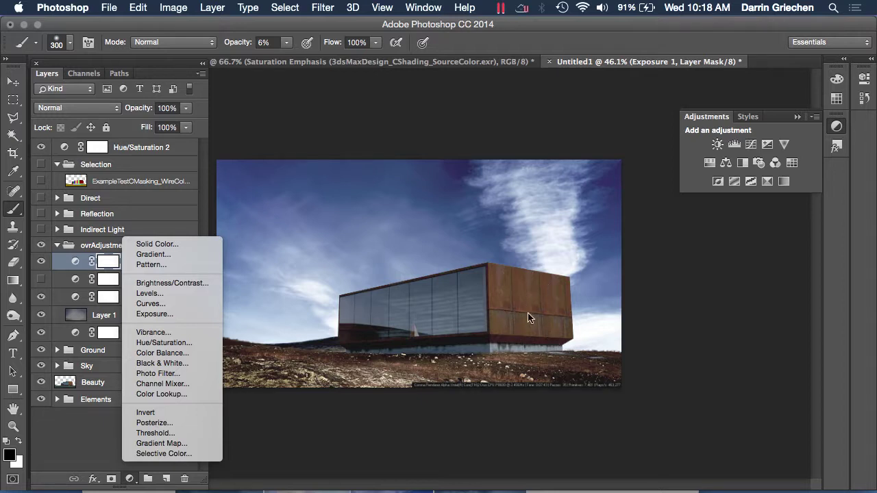
{"action": "left_click", "coordinate": [171, 357]}
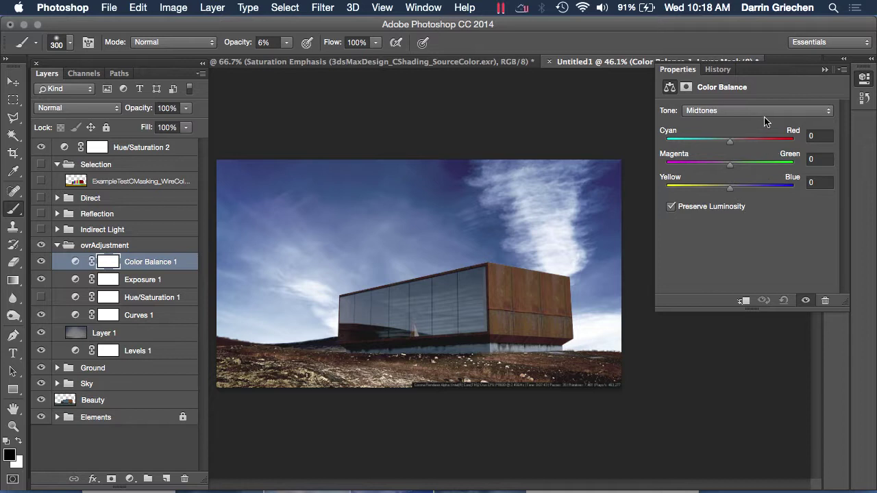
{"action": "left_click", "coordinate": [743, 113]}
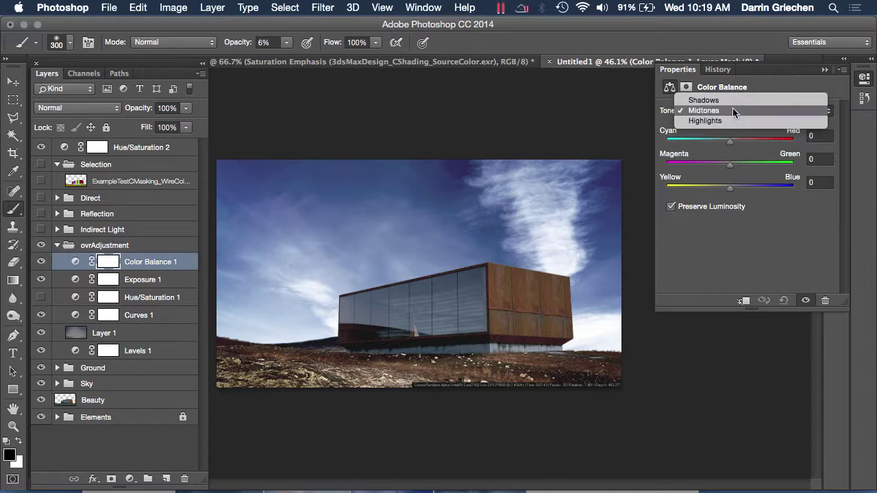
{"action": "left_click", "coordinate": [768, 82]}
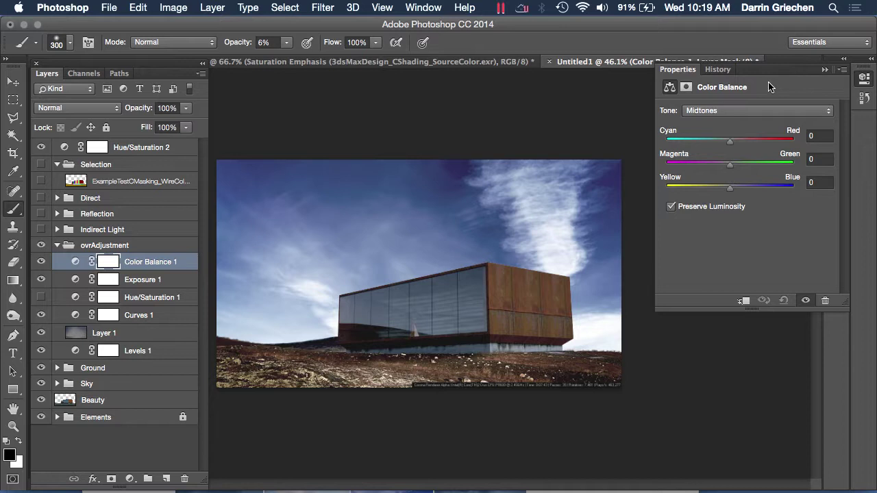
{"action": "left_click", "coordinate": [749, 110]}
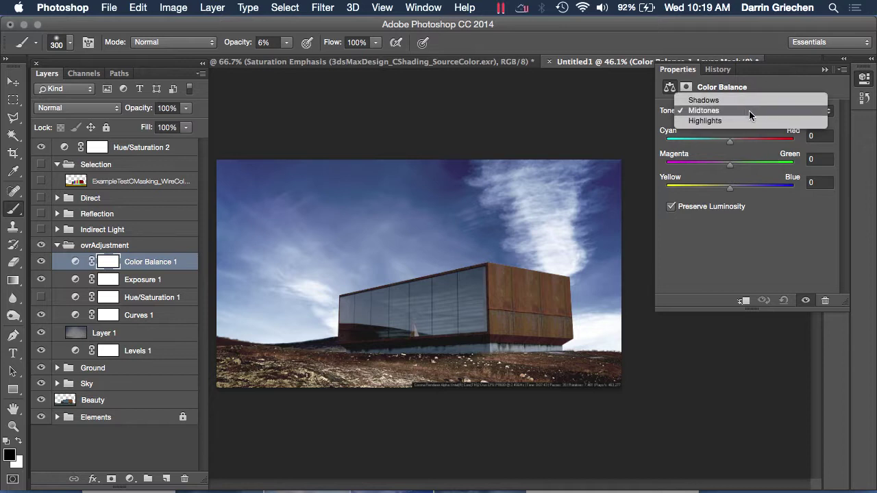
{"action": "left_click", "coordinate": [743, 102]}
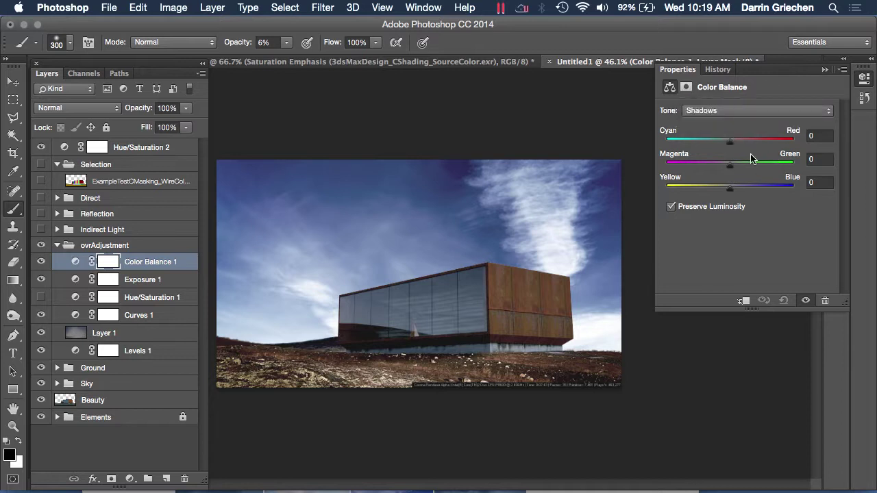
{"action": "mouse_move", "coordinate": [731, 142]}
{"action": "left_mouse_down"}
{"action": "mouse_move", "coordinate": [776, 141]}
{"action": "mouse_move", "coordinate": [738, 147]}
{"action": "left_mouse_up"}
{"action": "mouse_move", "coordinate": [735, 147]}
{"action": "left_mouse_down"}
{"action": "mouse_move", "coordinate": [675, 151]}
{"action": "mouse_move", "coordinate": [730, 149]}
{"action": "left_mouse_up"}
{"action": "left_click_drag", "start_coordinate": [731, 166], "coordinate": [709, 172]}
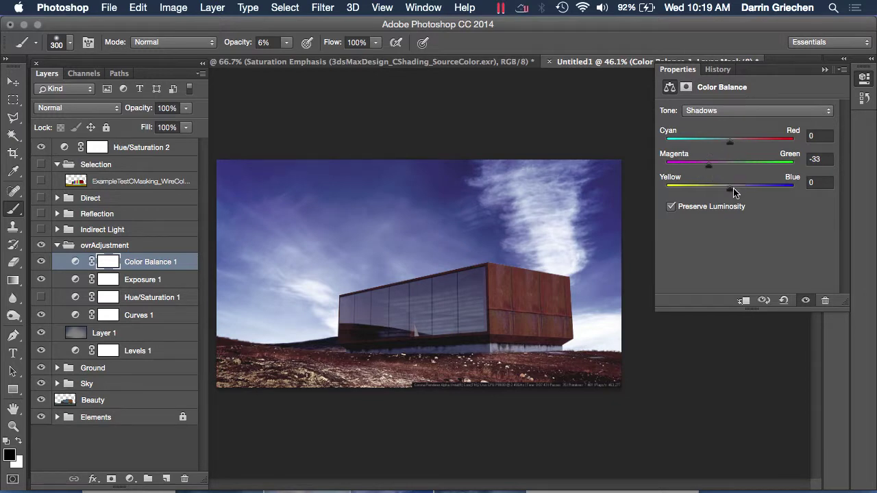
{"action": "mouse_move", "coordinate": [731, 188]}
{"action": "left_mouse_down"}
{"action": "mouse_move", "coordinate": [718, 189]}
{"action": "mouse_move", "coordinate": [732, 191]}
{"action": "left_mouse_up"}
Step: Set the Color Balance highlights to about +19 for Cyan–Red and -45 for Yellow–Blue
{"action": "left_click", "coordinate": [735, 110]}
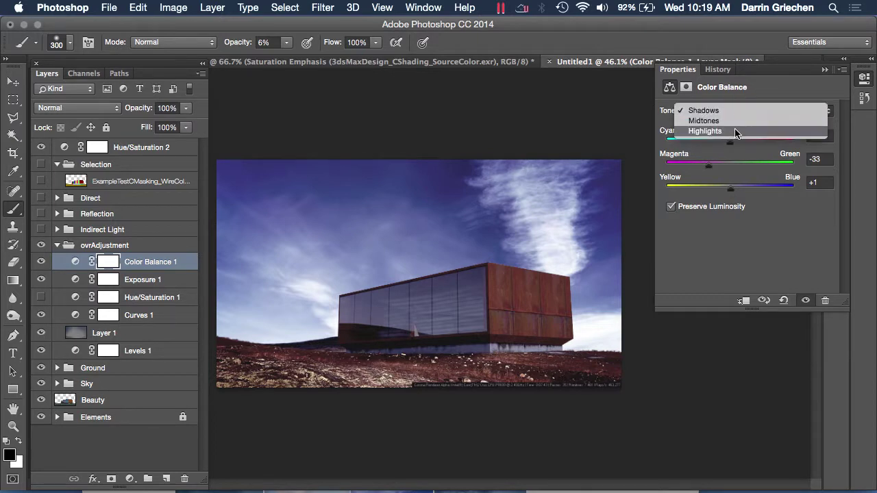
{"action": "left_click", "coordinate": [736, 131]}
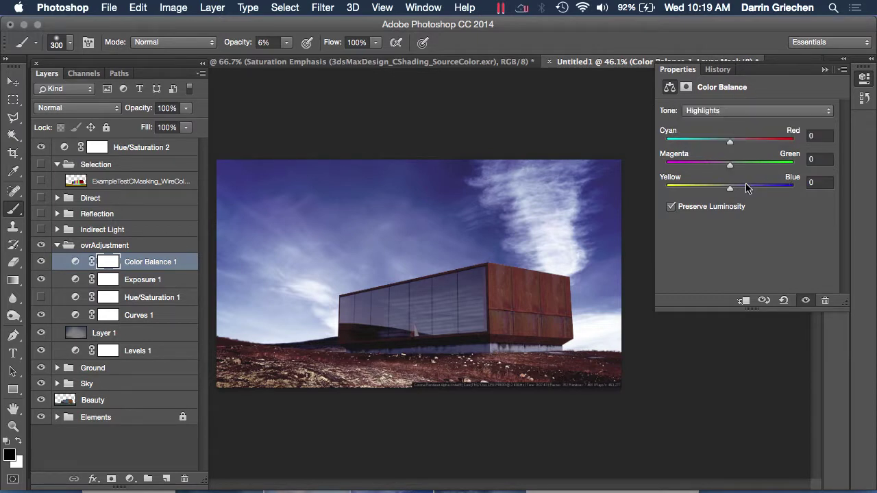
{"action": "left_click_drag", "start_coordinate": [730, 190], "coordinate": [712, 197]}
{"action": "left_click_drag", "start_coordinate": [731, 144], "coordinate": [744, 145]}
{"action": "left_click_drag", "start_coordinate": [712, 187], "coordinate": [702, 194]}
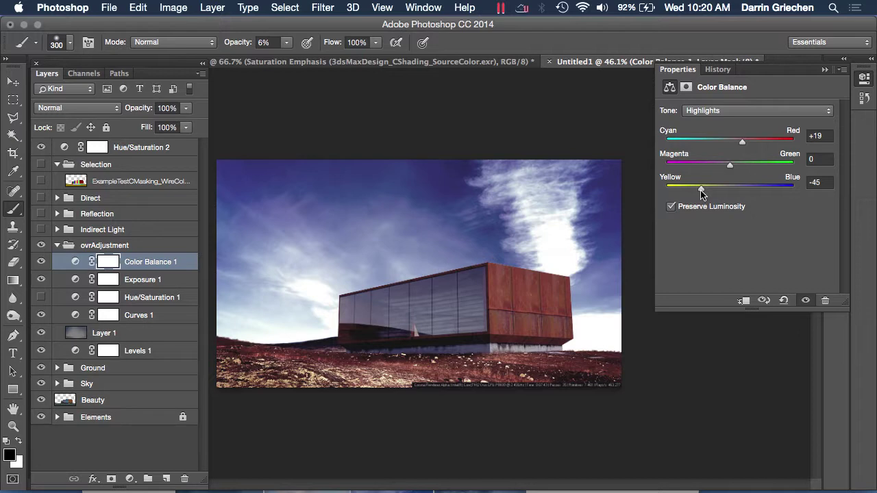
{"action": "left_click", "coordinate": [825, 72]}
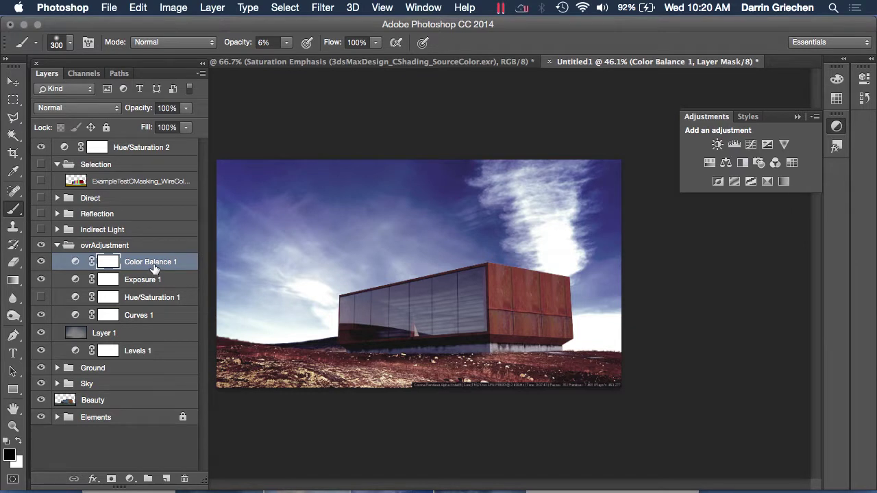
Step: Compare the image with and without the Hue/Saturation 2 layer, leaving that layer hidden
{"action": "left_click", "coordinate": [141, 150]}
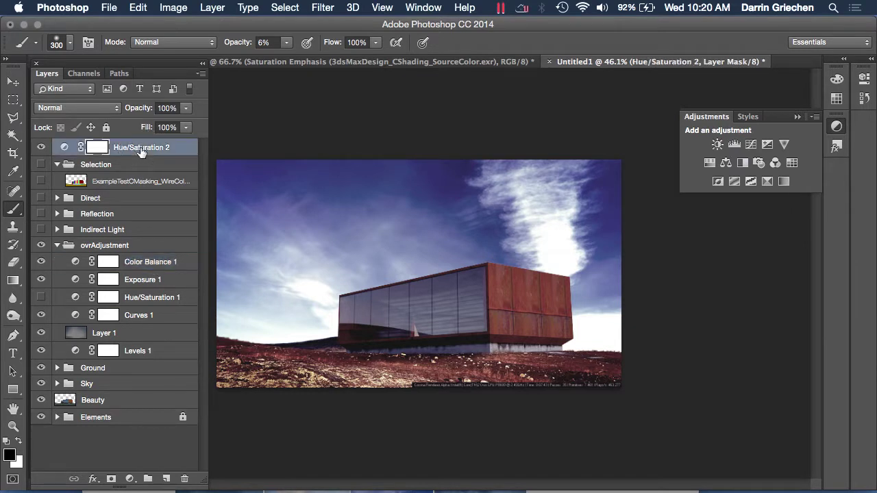
{"action": "left_click", "coordinate": [42, 148]}
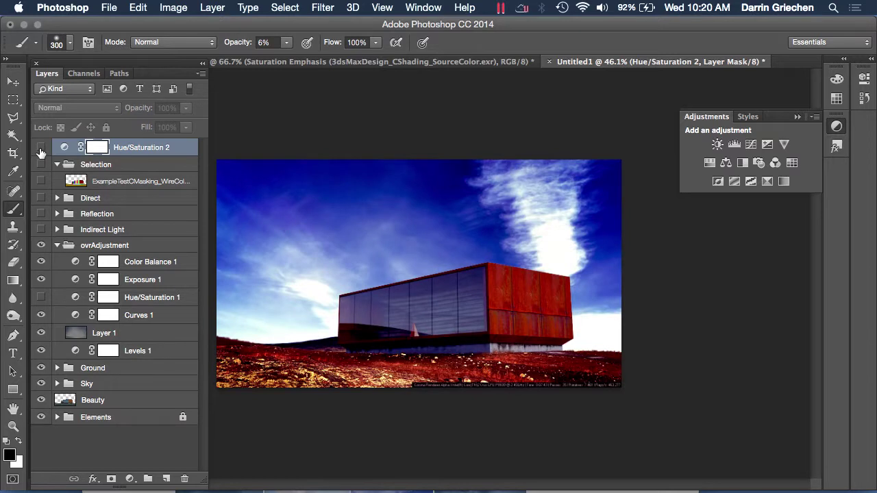
{"action": "left_click", "coordinate": [41, 148]}
{"action": "left_click", "coordinate": [42, 148]}
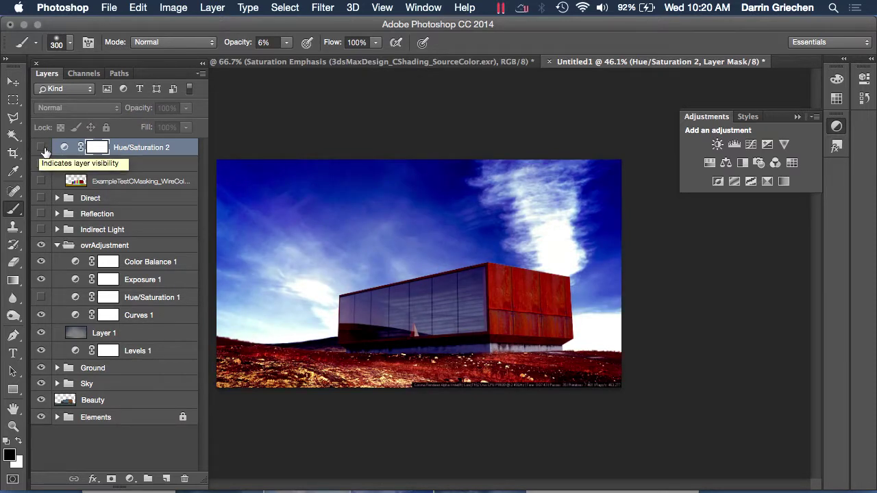
{"action": "left_click", "coordinate": [41, 148]}
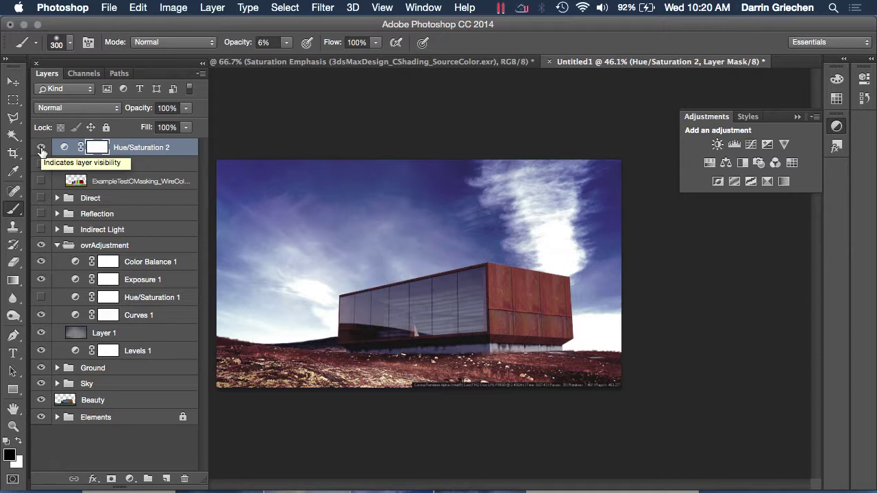
{"action": "left_click", "coordinate": [41, 148]}
{"action": "left_click", "coordinate": [41, 148]}
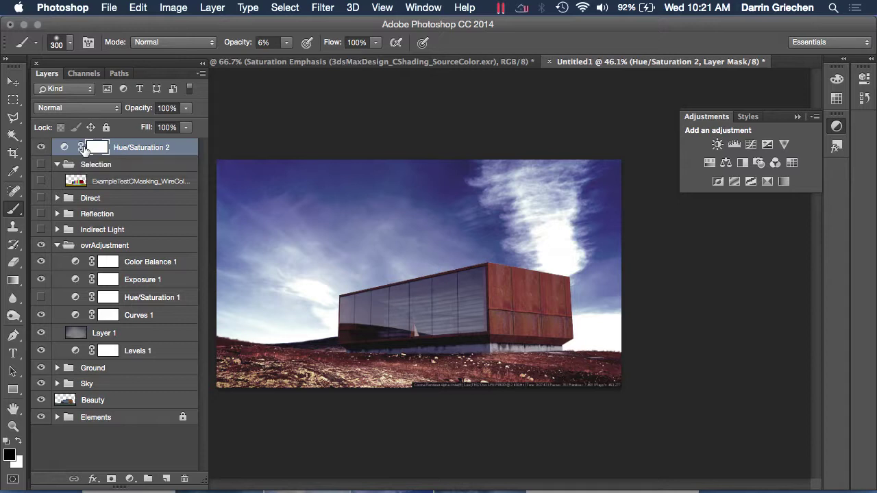
{"action": "left_click", "coordinate": [41, 147]}
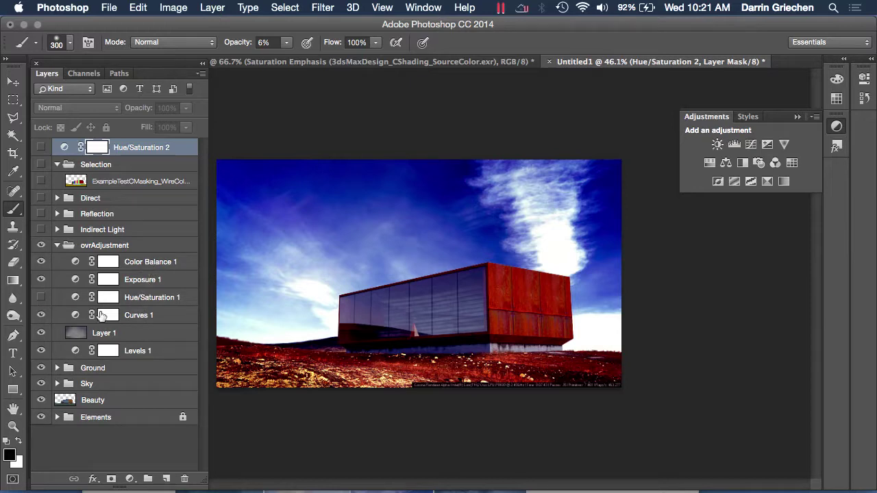
Step: Try Curves 1 at the top of the ovrAdjustment group, return it below Hue/Saturation 1, and show Hue/Saturation 2 again
{"action": "left_click", "coordinate": [141, 320]}
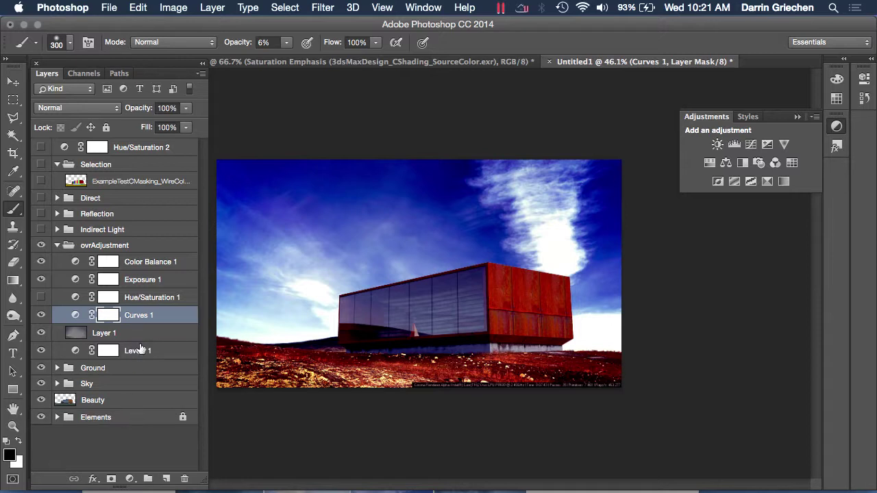
{"action": "left_click", "coordinate": [135, 317]}
{"action": "left_click_drag", "start_coordinate": [135, 317], "coordinate": [132, 161]}
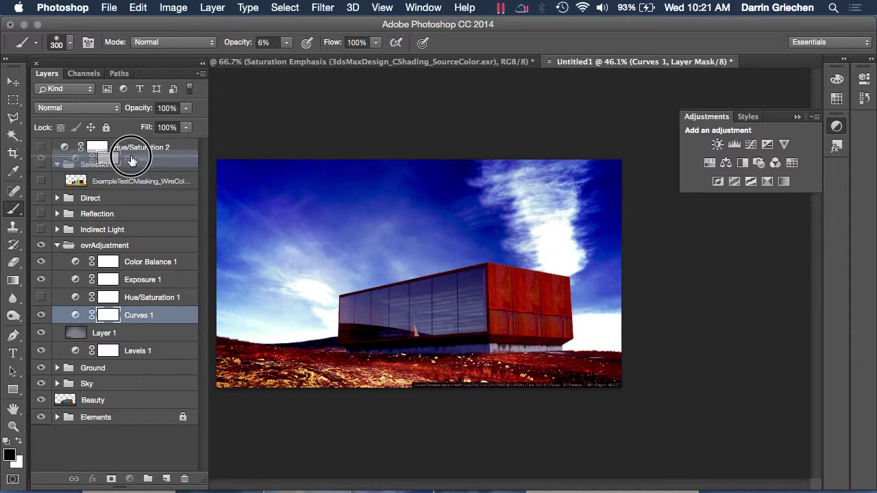
{"action": "left_click_drag", "start_coordinate": [133, 161], "coordinate": [139, 261]}
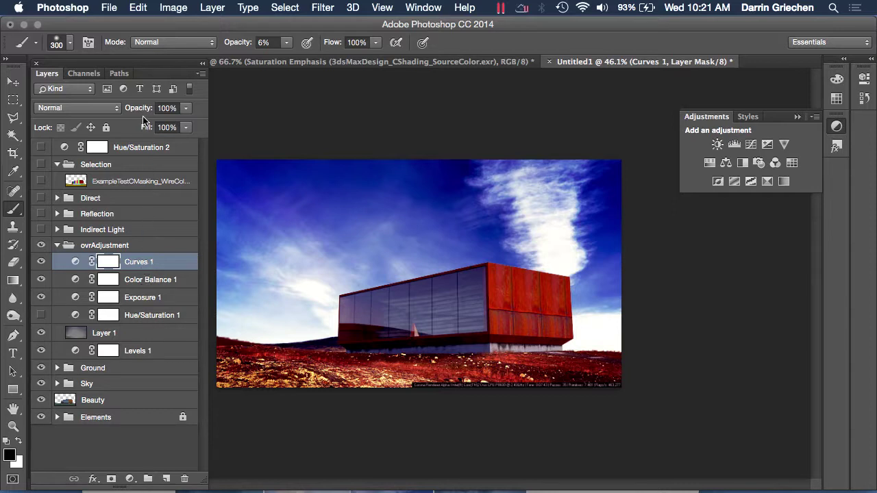
{"action": "left_click_drag", "start_coordinate": [145, 262], "coordinate": [145, 332]}
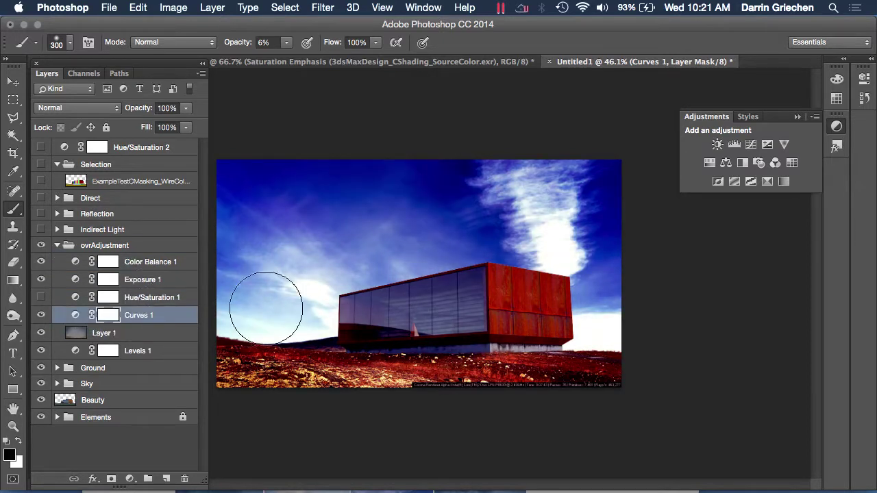
{"action": "left_click", "coordinate": [41, 148]}
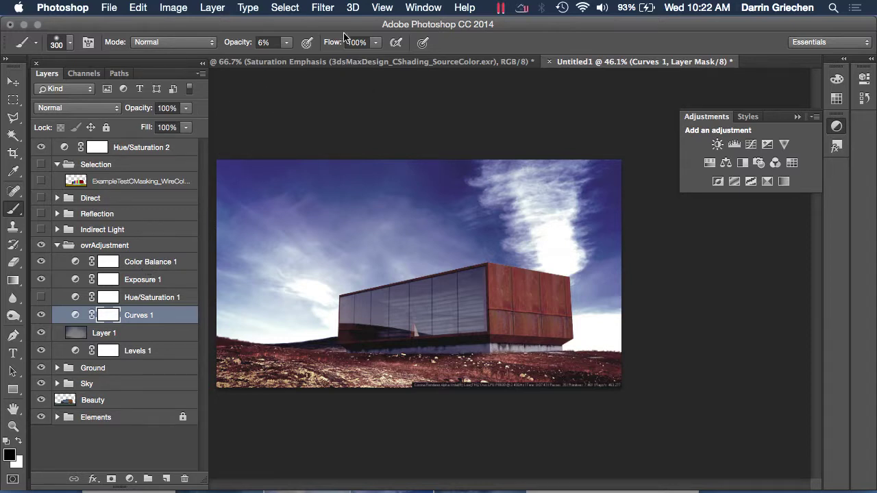
Step: Browse the Stylize and Brush Strokes categories of the Filter Gallery, leaving it without applying a filter
{"action": "left_click", "coordinate": [322, 7]}
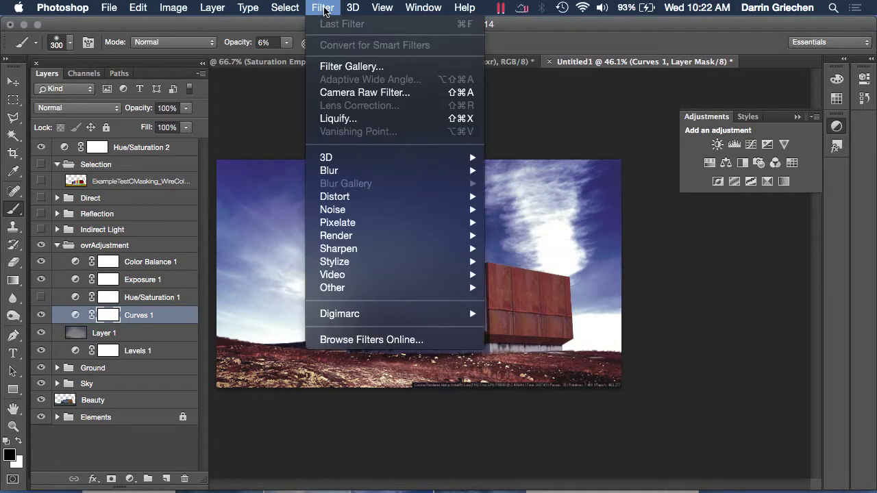
{"action": "left_click", "coordinate": [347, 67]}
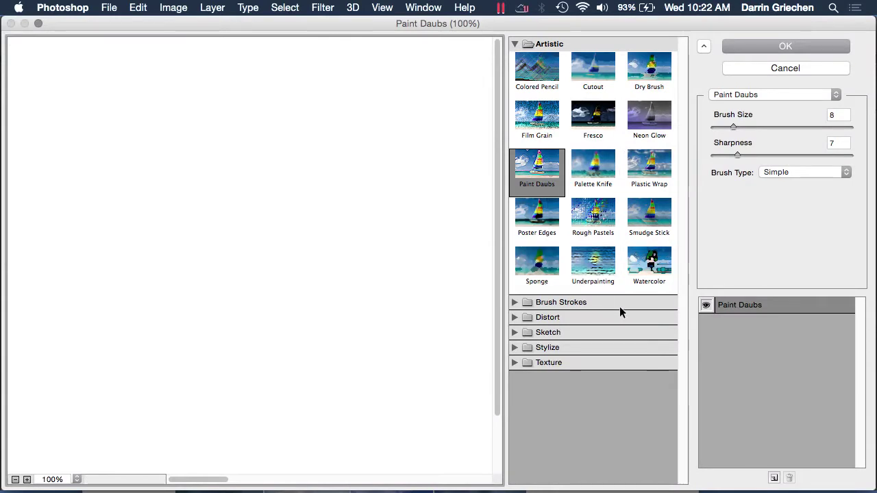
{"action": "left_click", "coordinate": [540, 348]}
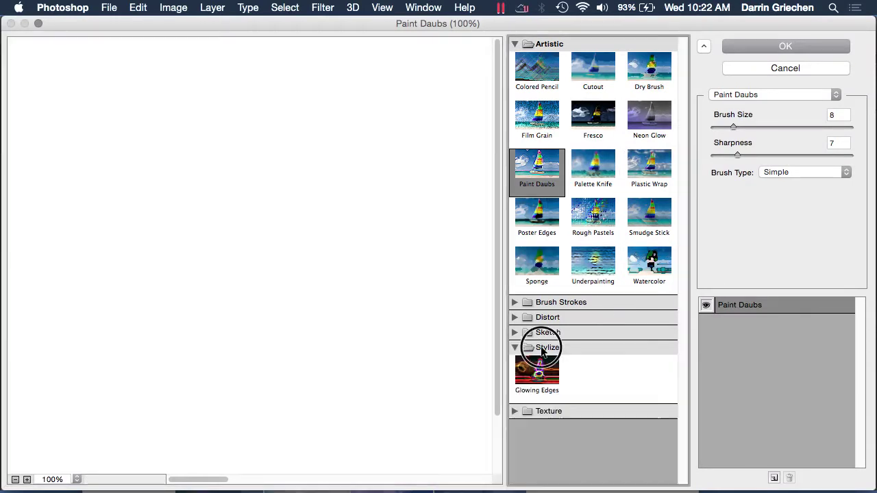
{"action": "left_click", "coordinate": [515, 348]}
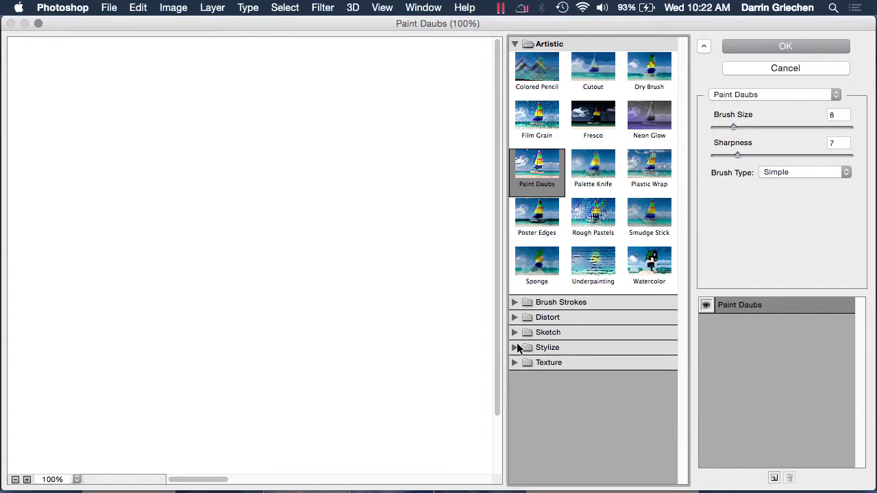
{"action": "left_click", "coordinate": [515, 302]}
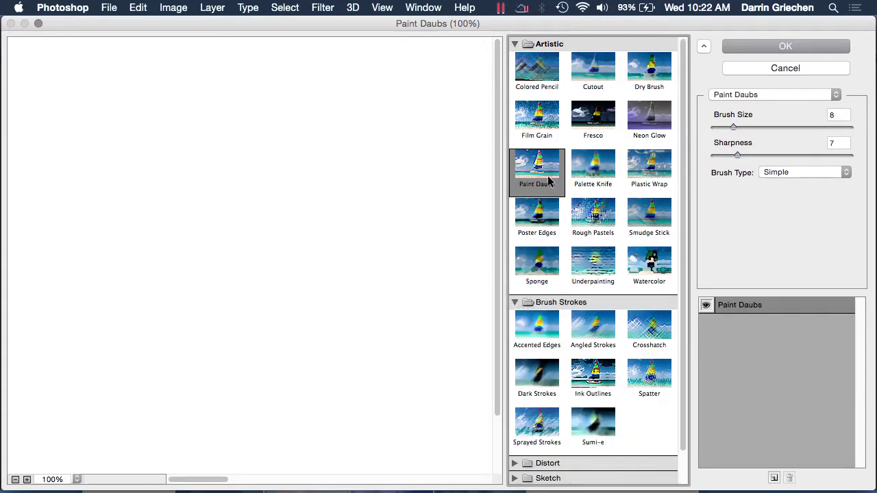
{"action": "left_click", "coordinate": [784, 68]}
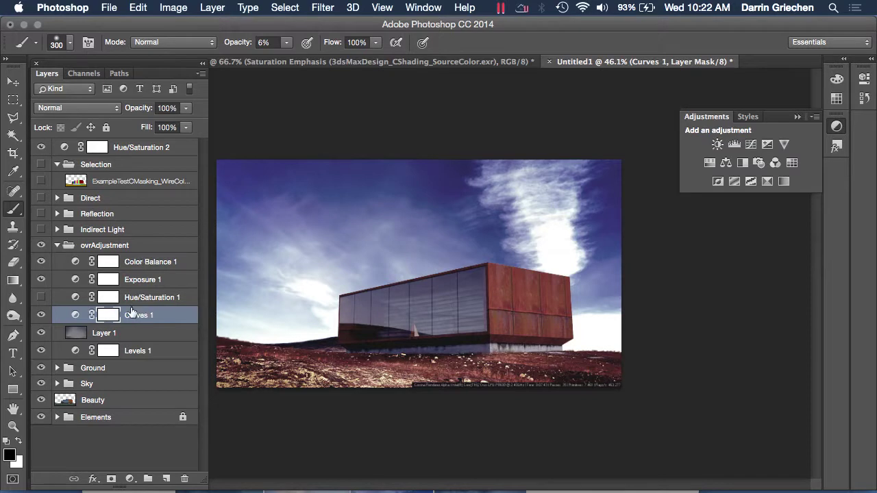
Step: Add a Black & White adjustment layer and move it to the top of the layer stack above Hue/Saturation 2
{"action": "left_click", "coordinate": [129, 479]}
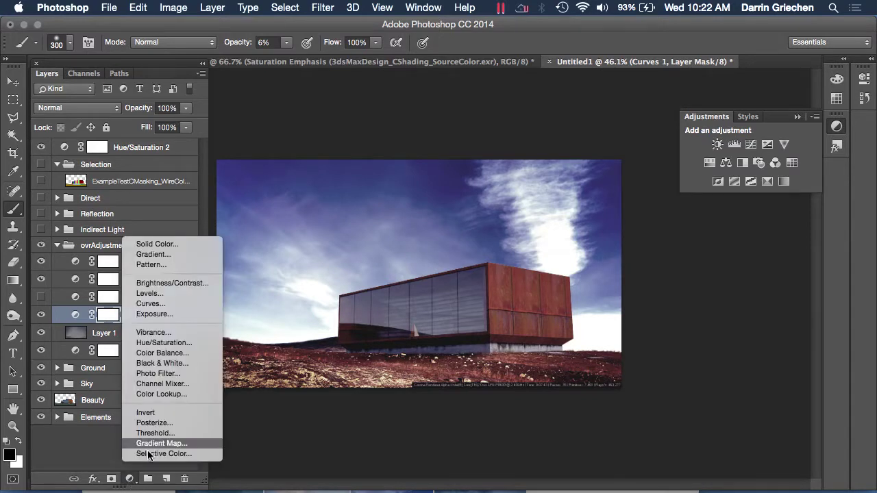
{"action": "left_click", "coordinate": [168, 363]}
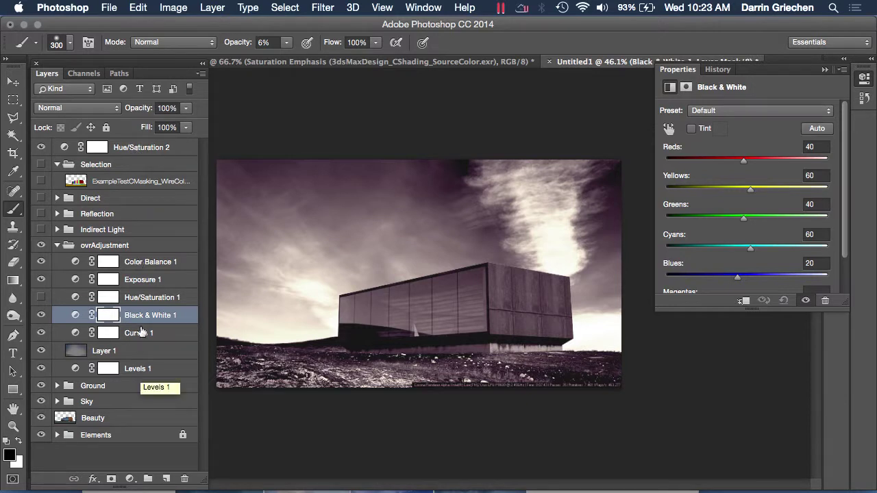
{"action": "left_click_drag", "start_coordinate": [146, 320], "coordinate": [146, 149]}
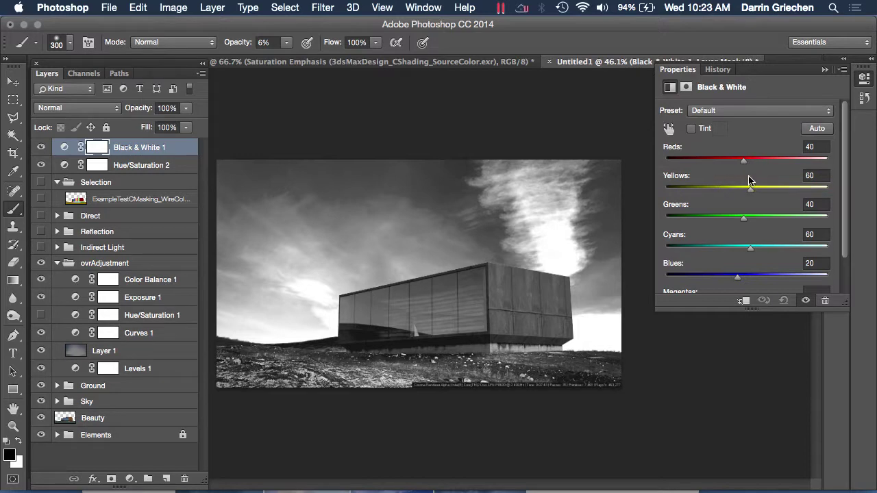
Step: Try the Red Filter, Yellow Filter and Neutral Density presets on the Black & White adjustment
{"action": "left_click", "coordinate": [773, 112]}
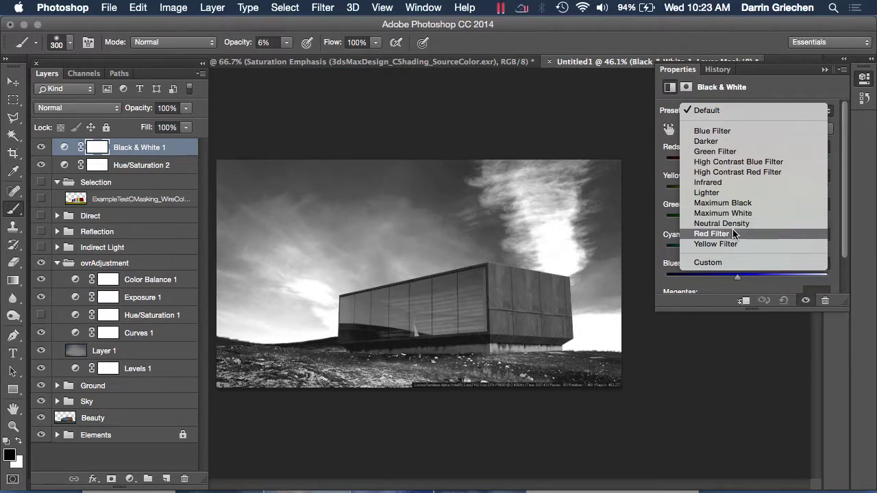
{"action": "scroll", "coordinate": [732, 228], "scroll_direction": "down", "scroll_amount": 2}
{"action": "key", "text": "Return"}
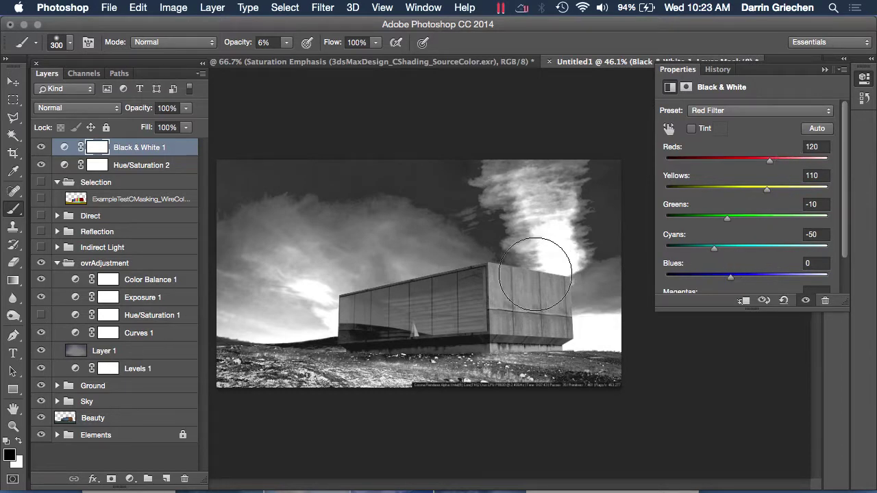
{"action": "left_click", "coordinate": [764, 113]}
{"action": "left_click", "coordinate": [753, 118]}
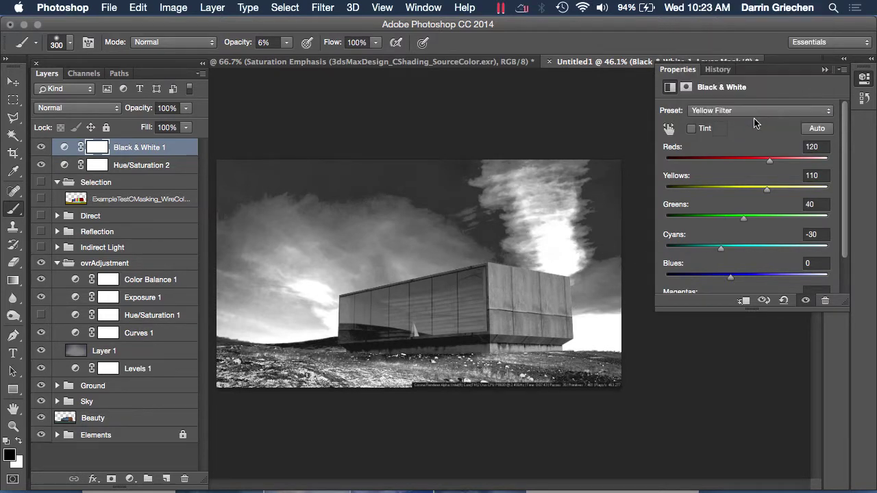
{"action": "left_click", "coordinate": [746, 114]}
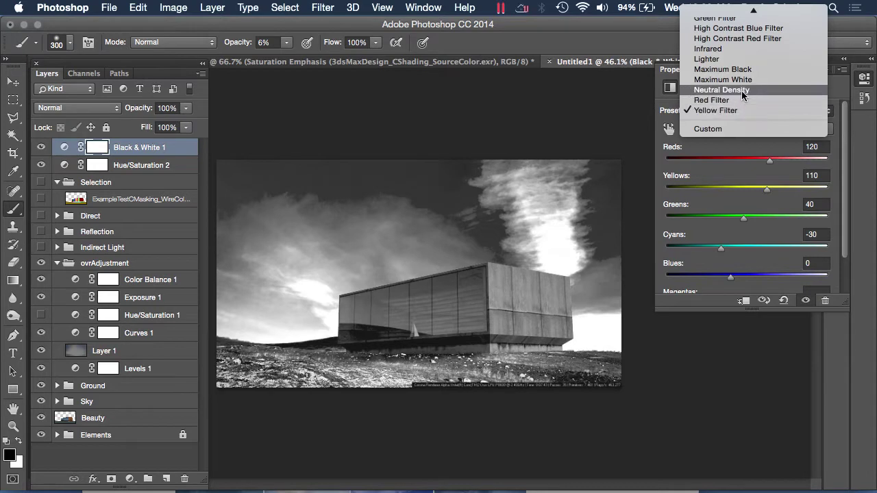
{"action": "left_click", "coordinate": [744, 91]}
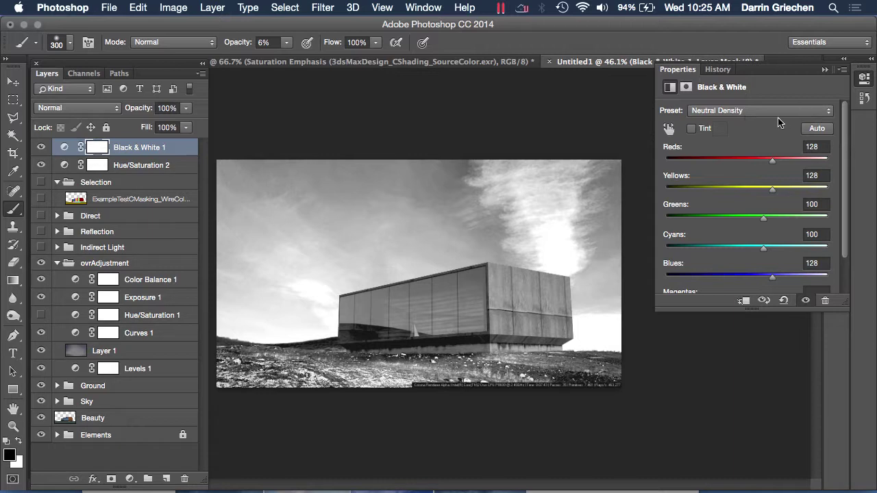
Step: Try the Maximum White and Darker presets on the Black & White adjustment, returning it to Default
{"action": "left_click", "coordinate": [770, 111]}
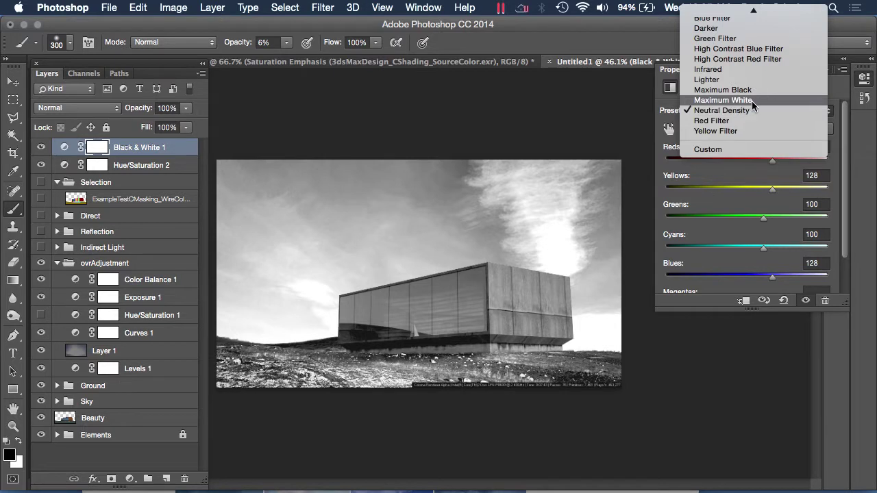
{"action": "left_click", "coordinate": [752, 100]}
{"action": "left_click", "coordinate": [747, 110]}
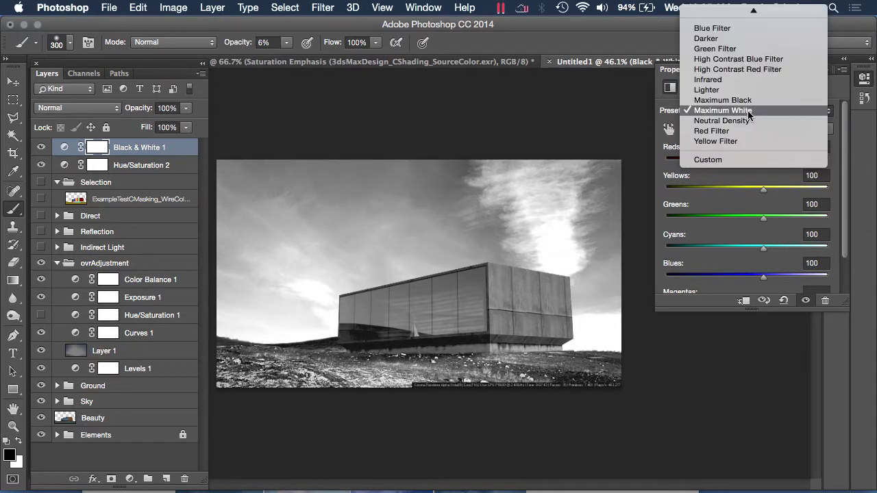
{"action": "left_click", "coordinate": [732, 41]}
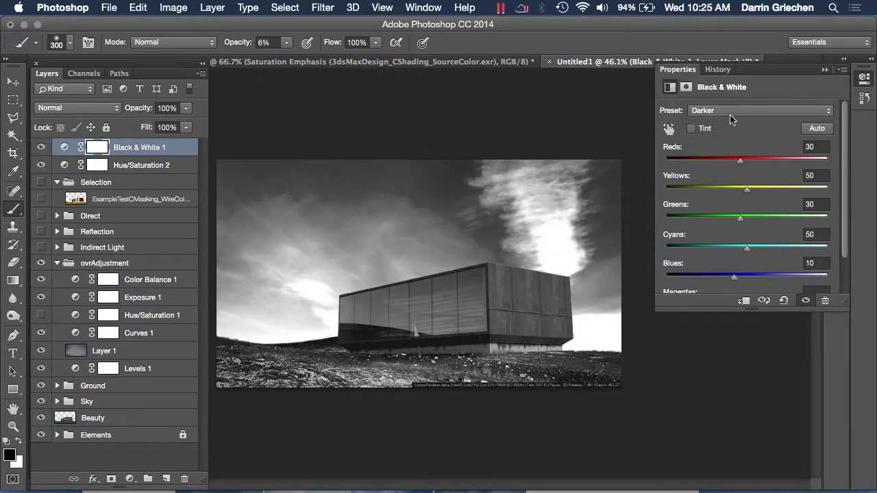
{"action": "left_click", "coordinate": [731, 115]}
{"action": "left_click", "coordinate": [720, 80]}
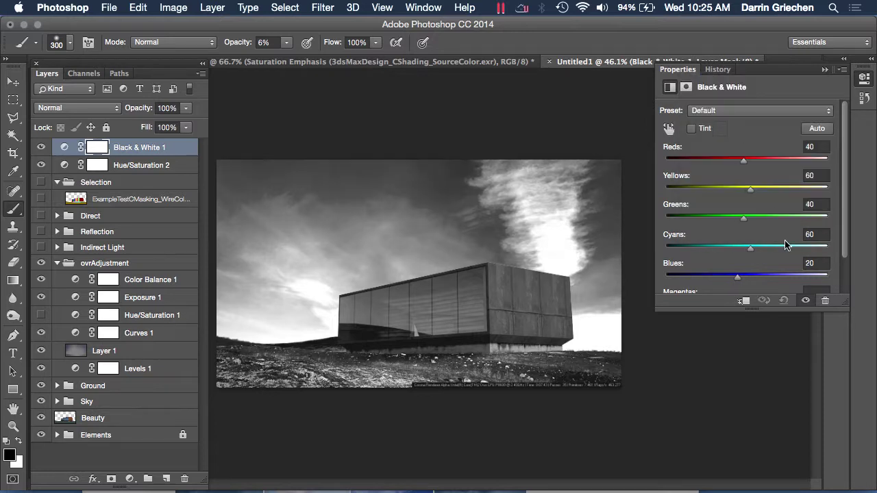
Step: Try a custom Black & White mix with Reds 0, Yellows 107, Greens 12, Cyans 178 and Blues 65
{"action": "left_click_drag", "start_coordinate": [744, 160], "coordinate": [766, 191]}
{"action": "left_click_drag", "start_coordinate": [744, 218], "coordinate": [789, 251]}
{"action": "mouse_move", "coordinate": [740, 281]}
{"action": "left_mouse_down"}
{"action": "mouse_move", "coordinate": [762, 277]}
{"action": "mouse_move", "coordinate": [728, 285]}
{"action": "mouse_move", "coordinate": [765, 280]}
{"action": "mouse_move", "coordinate": [753, 280]}
{"action": "left_mouse_up"}
{"action": "left_click", "coordinate": [755, 112]}
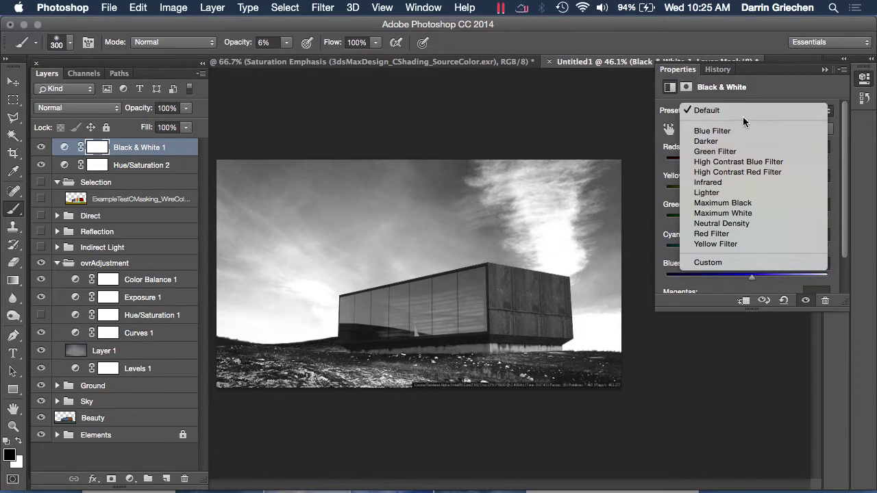
{"action": "left_click", "coordinate": [743, 117]}
Step: Set the Yellows, Greens, Cyans, Blues and Magentas of the Black & White adjustment to 0
{"action": "left_click", "coordinate": [826, 176]}
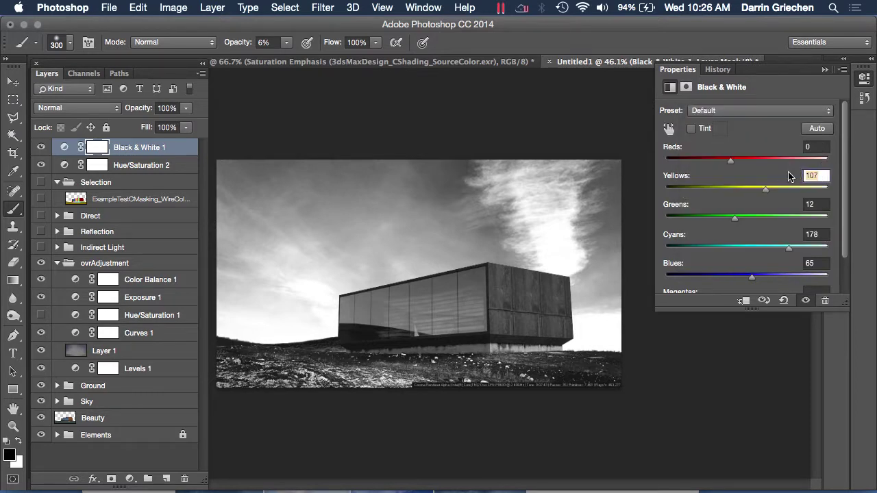
{"action": "type", "text": "0"}
{"action": "key", "text": "Tab"}
{"action": "type", "text": "0"}
{"action": "key", "text": "Tab"}
{"action": "type", "text": "0"}
{"action": "key", "text": "Tab"}
{"action": "type", "text": "0"}
{"action": "key", "text": "Tab"}
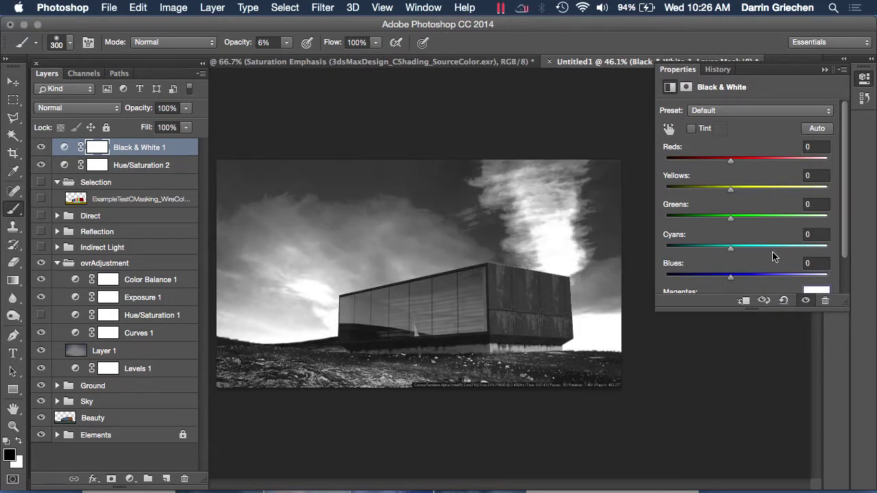
{"action": "scroll", "coordinate": [784, 255], "scroll_direction": "down", "scroll_amount": 2}
{"action": "type", "text": "0"}
{"action": "key", "text": "Tab"}
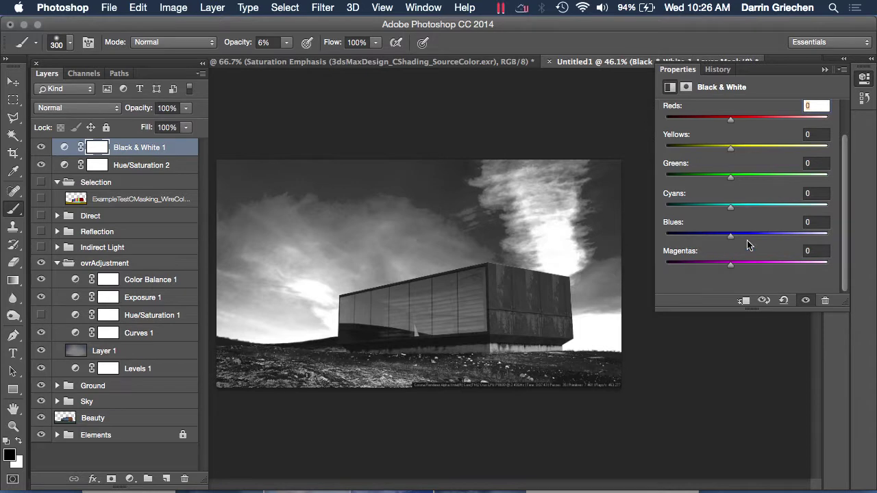
Step: Apply the Yellow Filter preset to the Black & White adjustment and close its settings
{"action": "scroll", "coordinate": [754, 233], "scroll_direction": "up", "scroll_amount": 2}
{"action": "left_click", "coordinate": [747, 116]}
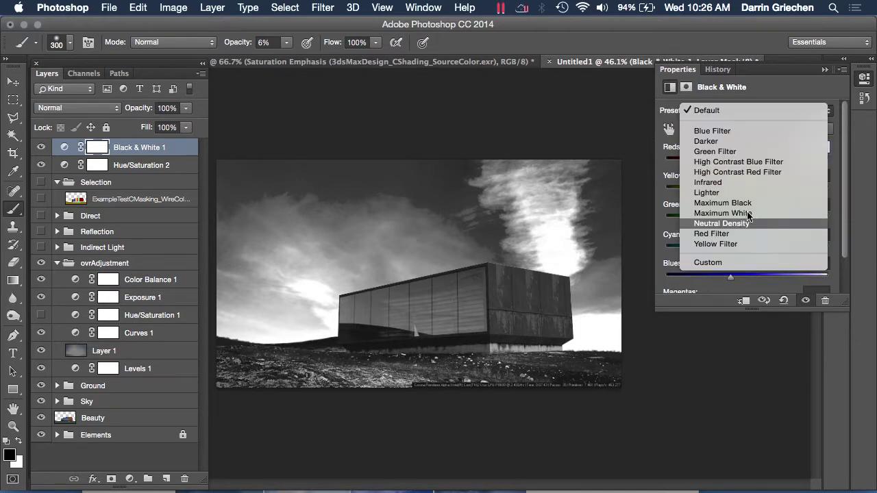
{"action": "left_click", "coordinate": [744, 242]}
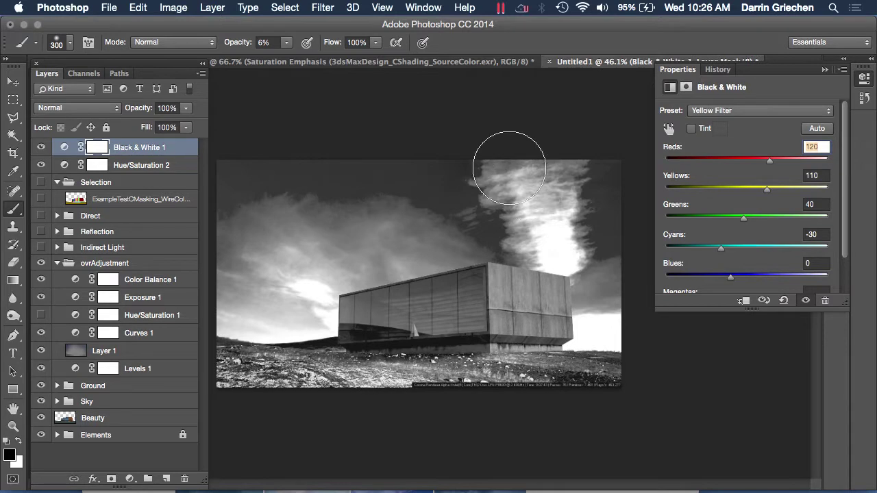
{"action": "left_click", "coordinate": [825, 71]}
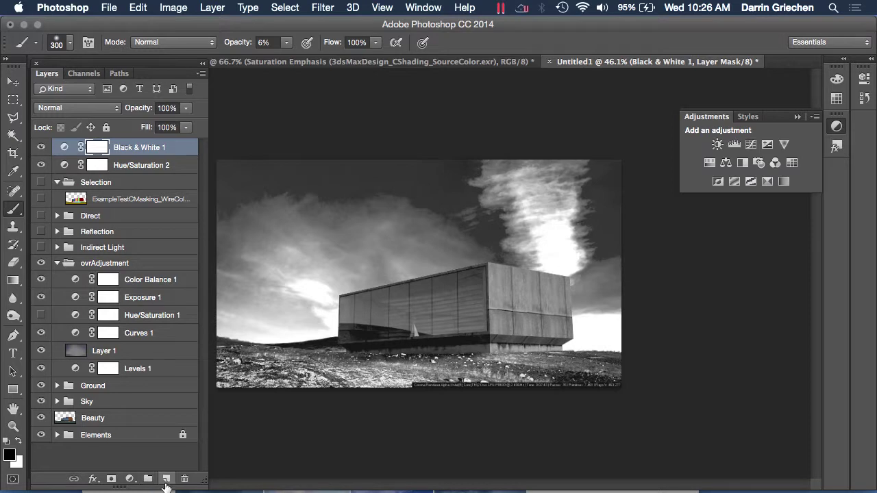
Step: Hide the Black & White 1 layer and add a Photo Filter adjustment layer above it
{"action": "left_click", "coordinate": [129, 479]}
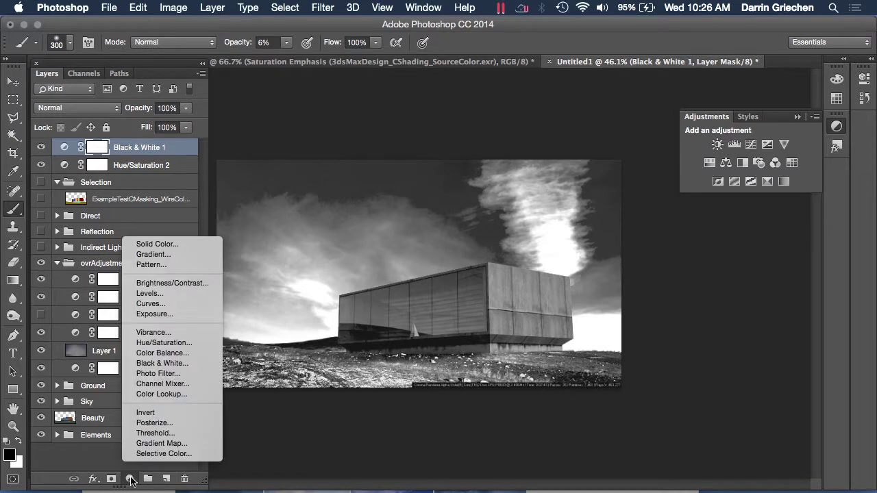
{"action": "left_click", "coordinate": [40, 149]}
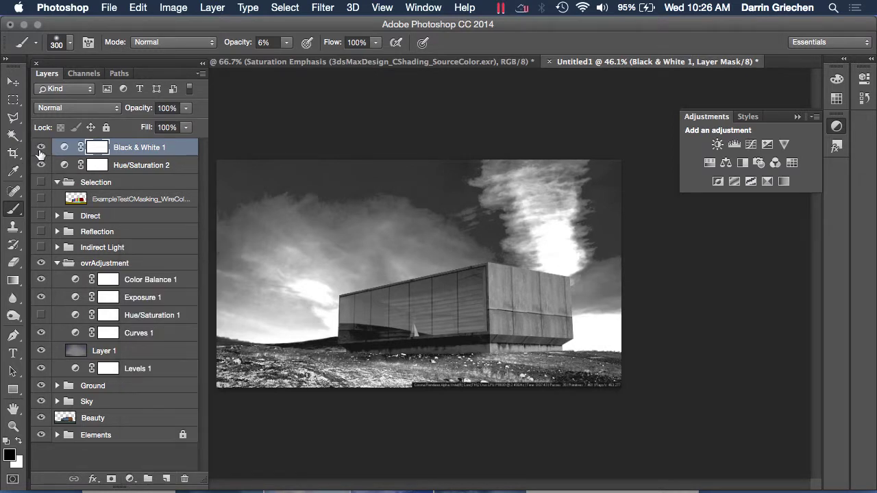
{"action": "left_click", "coordinate": [40, 148]}
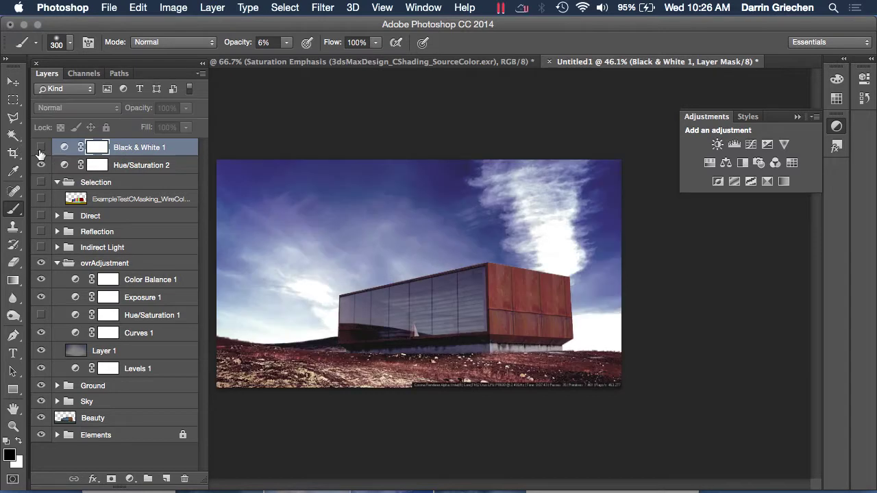
{"action": "left_click", "coordinate": [129, 479]}
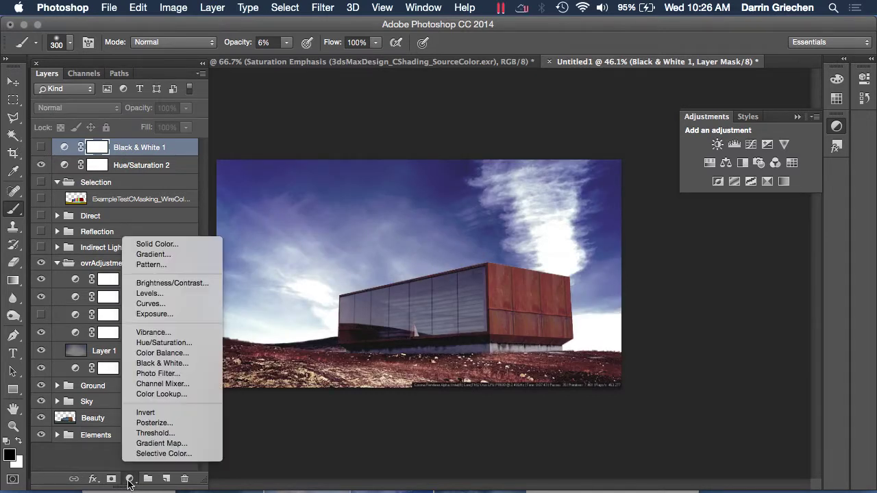
{"action": "left_click", "coordinate": [182, 376]}
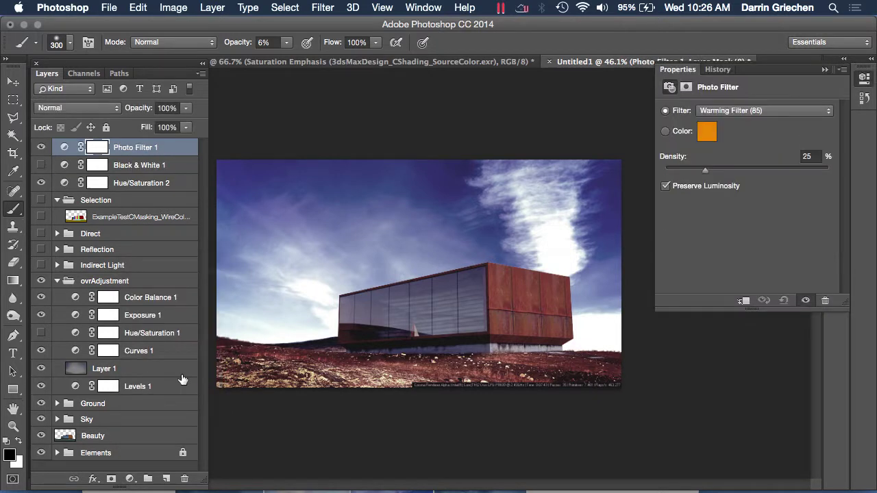
Step: Try the Cooling Filter (80), Cooling Filter (82) and Cyan presets on the Photo Filter adjustment
{"action": "left_click", "coordinate": [757, 117]}
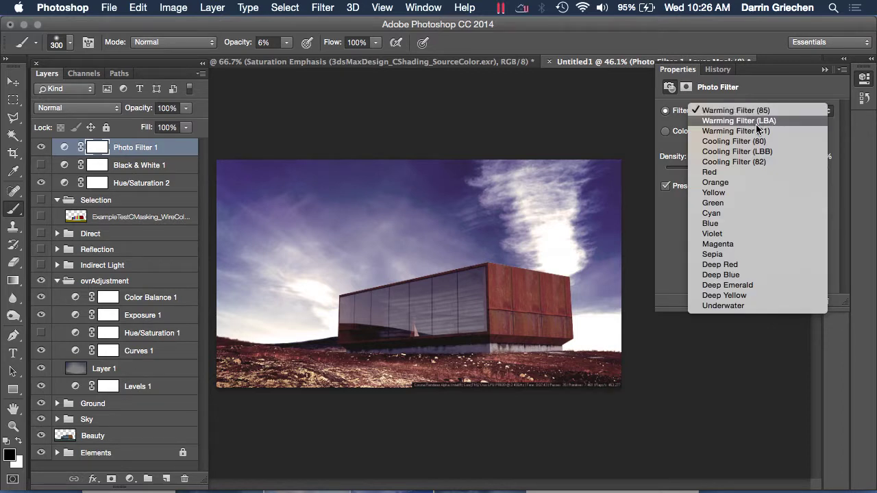
{"action": "left_click", "coordinate": [756, 140]}
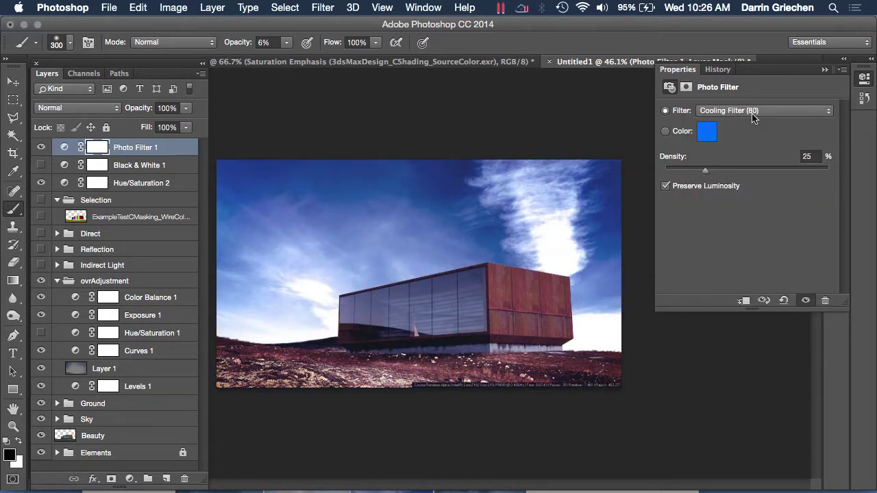
{"action": "left_click", "coordinate": [756, 116]}
{"action": "left_click", "coordinate": [747, 133]}
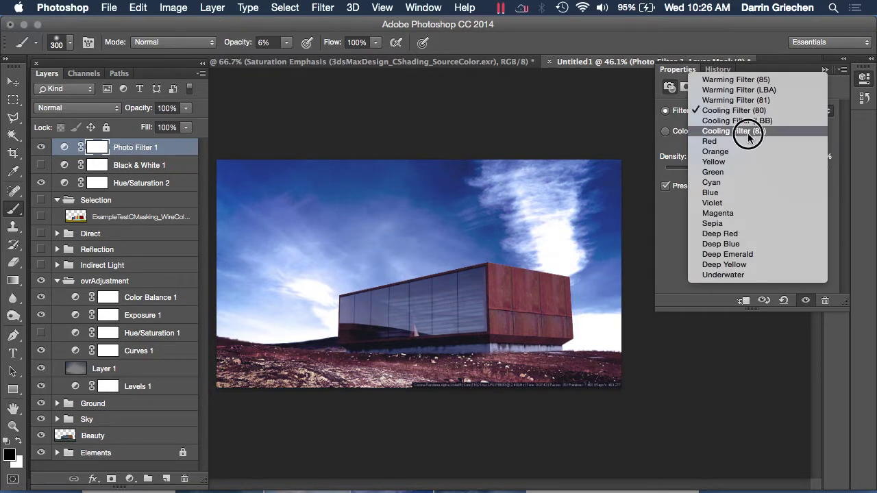
{"action": "left_click", "coordinate": [738, 119]}
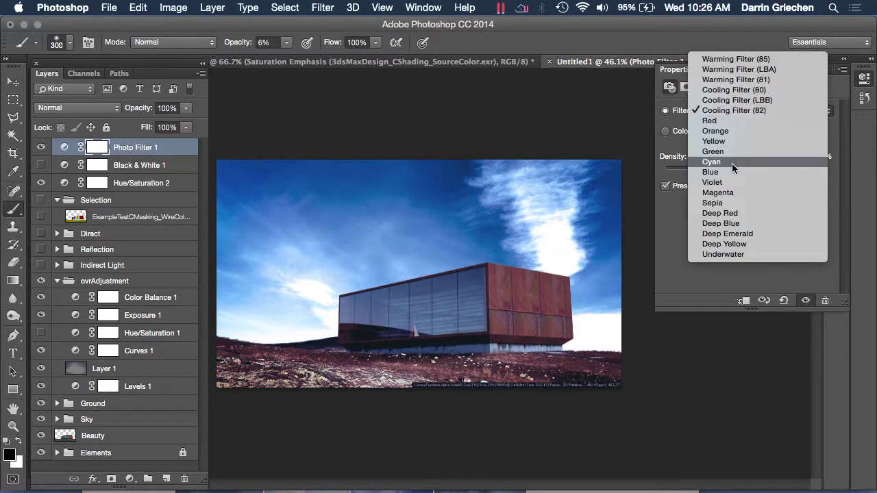
{"action": "left_click", "coordinate": [732, 164]}
Step: Apply the Deep Red preset to the Photo Filter adjustment, close its settings and hide the Photo Filter 1 layer
{"action": "left_click", "coordinate": [725, 111]}
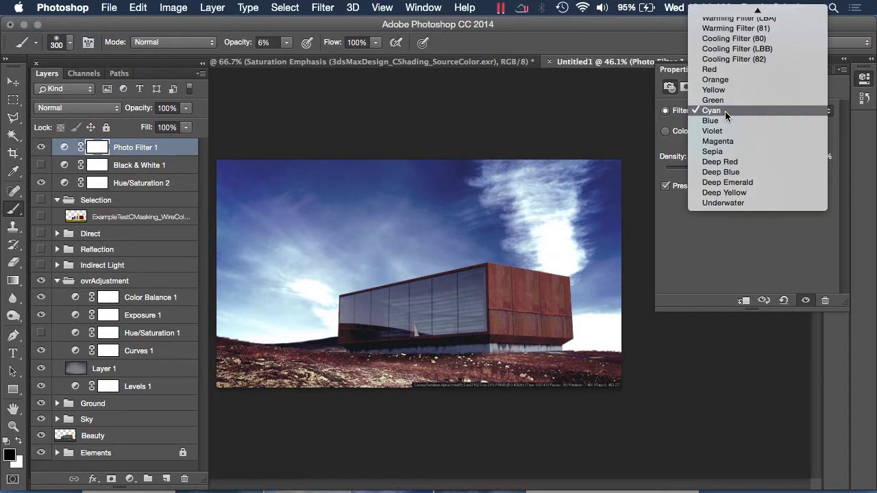
{"action": "left_click", "coordinate": [726, 163]}
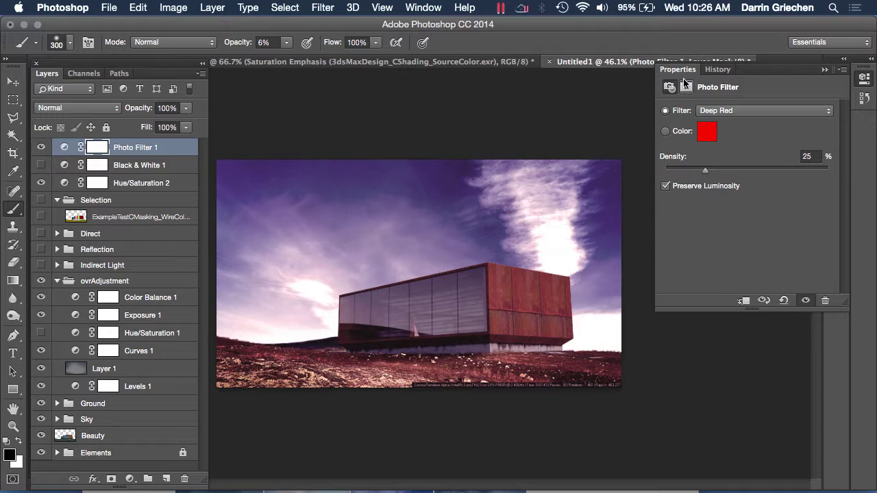
{"action": "left_click", "coordinate": [825, 70]}
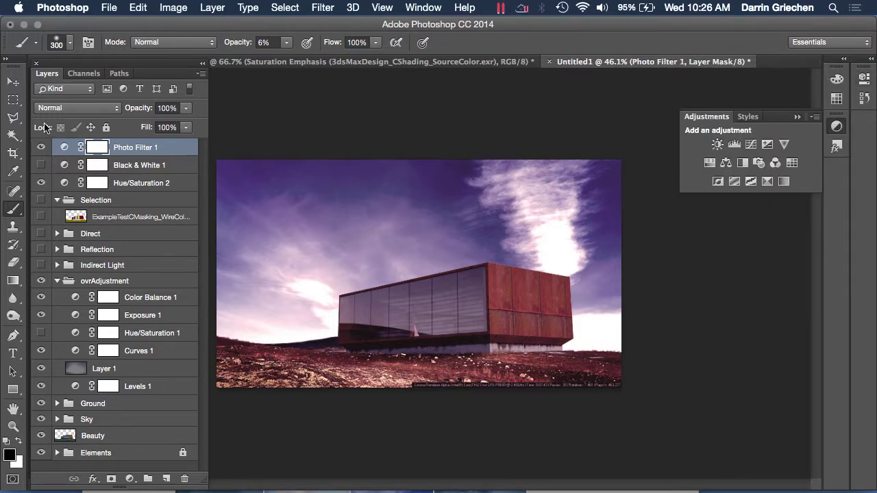
{"action": "left_click", "coordinate": [41, 147]}
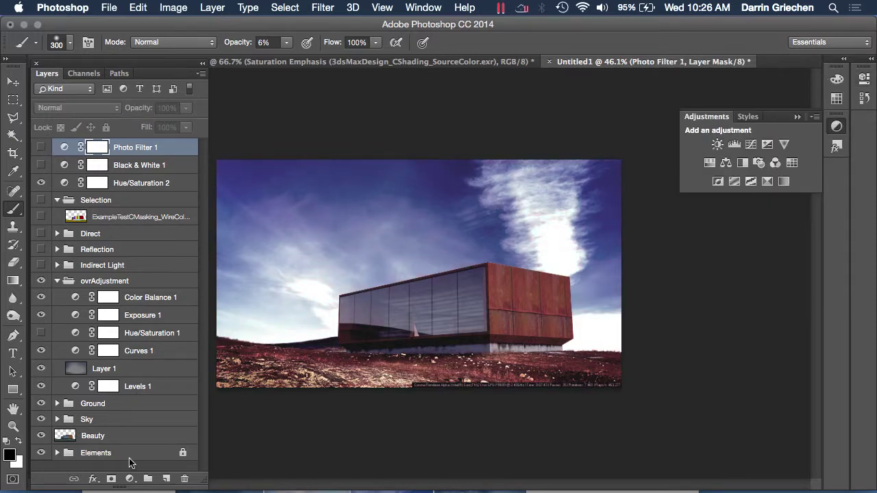
Step: Try a Posterize adjustment layer above Photo Filter 1 with Levels set to 2
{"action": "left_click", "coordinate": [129, 479]}
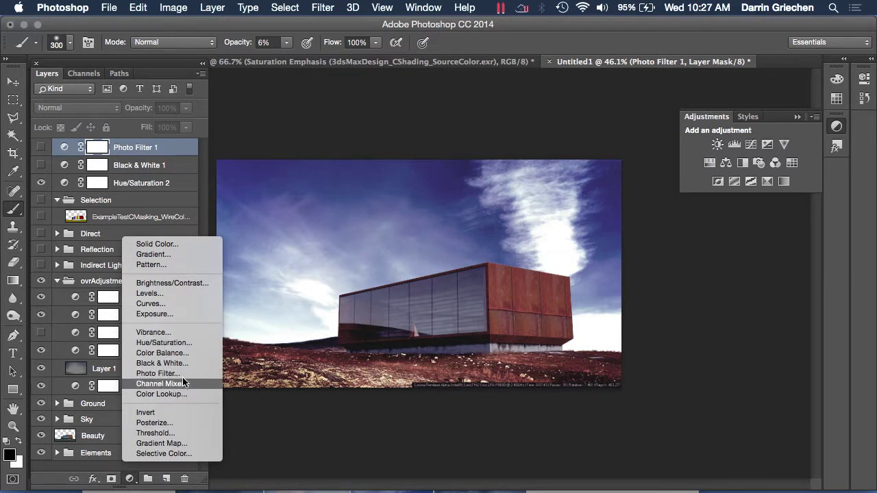
{"action": "left_click", "coordinate": [171, 422]}
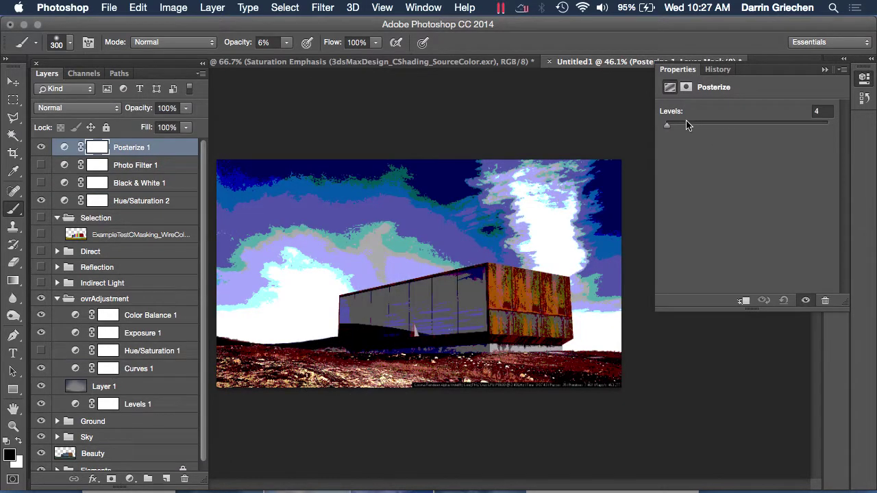
{"action": "mouse_move", "coordinate": [666, 125]}
{"action": "left_mouse_down"}
{"action": "mouse_move", "coordinate": [733, 121]}
{"action": "mouse_move", "coordinate": [666, 126]}
{"action": "left_mouse_up"}
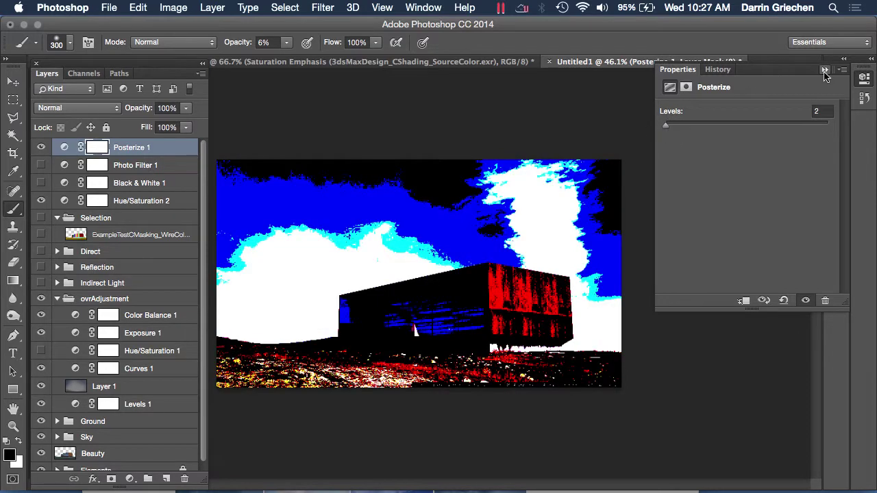
{"action": "left_click", "coordinate": [825, 71]}
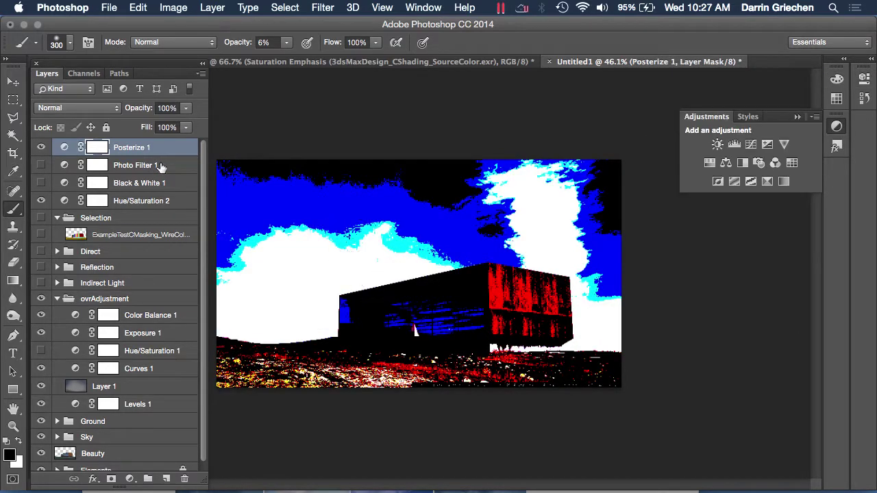
Step: Delete the Posterize 1 layer's mask and the layer itself
{"action": "left_click", "coordinate": [185, 479]}
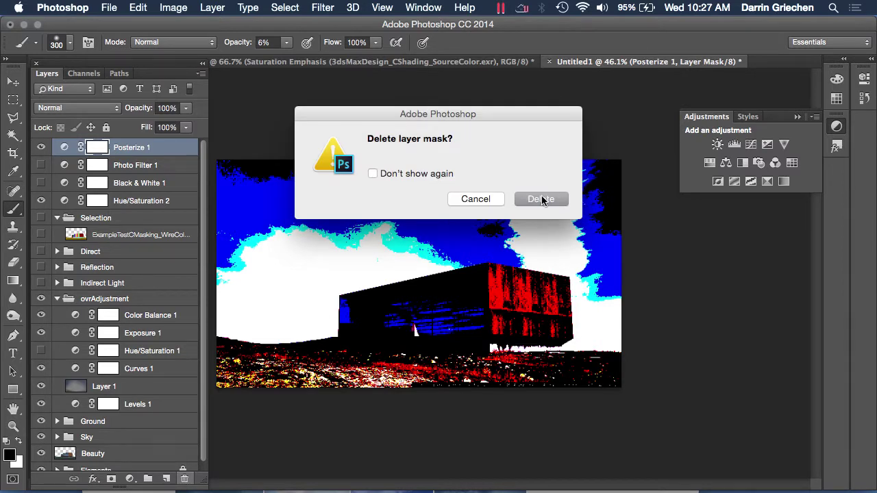
{"action": "left_click", "coordinate": [542, 198]}
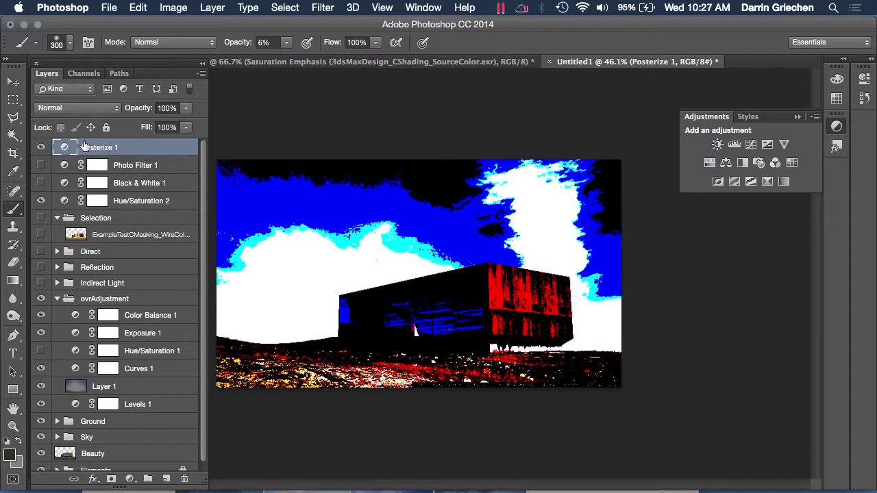
{"action": "left_click_drag", "start_coordinate": [96, 146], "coordinate": [187, 481]}
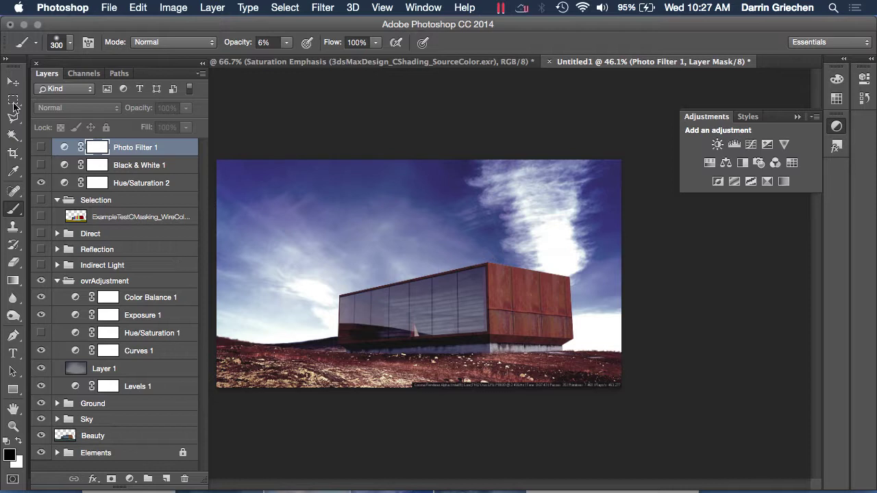
Step: Examine the Photo Filter 1 adjustment settings and its layer mask properties
{"action": "left_click", "coordinate": [64, 148]}
{"action": "double_click", "coordinate": [63, 149]}
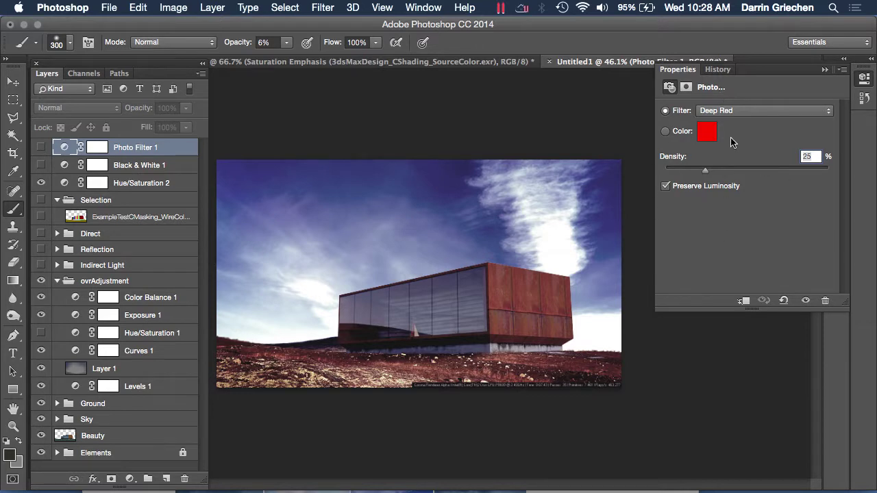
{"action": "left_click", "coordinate": [97, 150]}
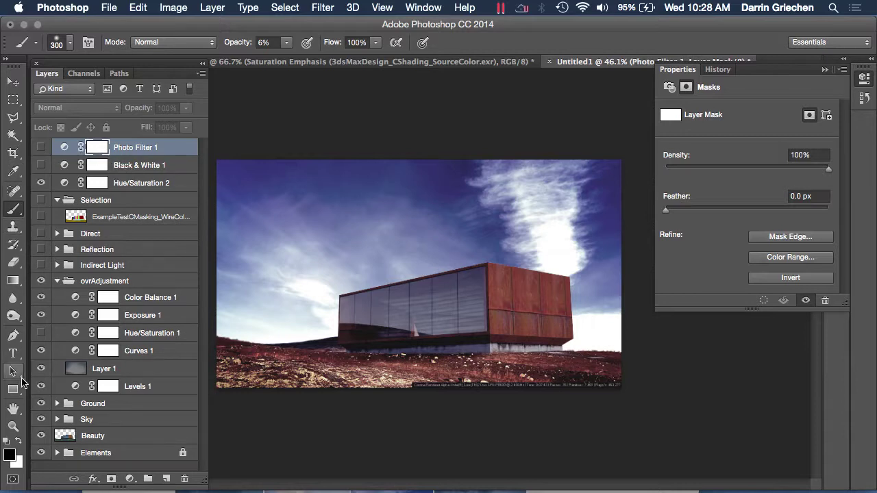
Step: Activate the Gradient tool and choose the black-to-transparent gradient preset
{"action": "left_click", "coordinate": [13, 282]}
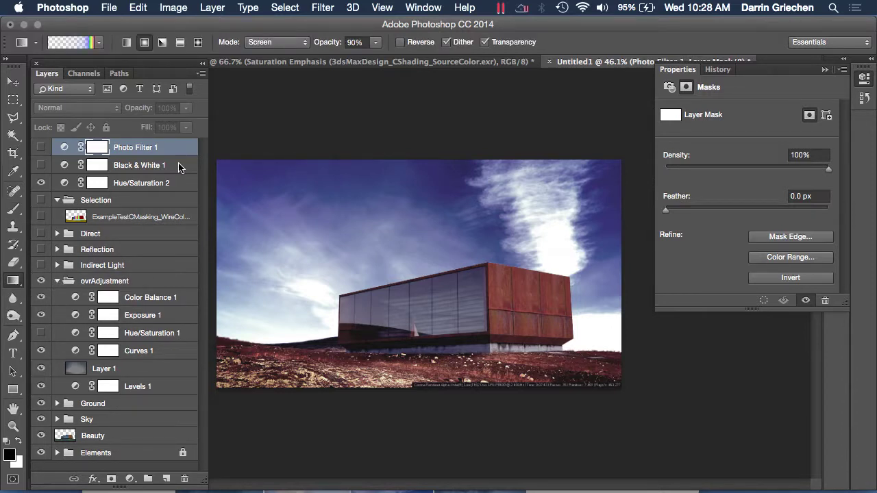
{"action": "left_click", "coordinate": [99, 43]}
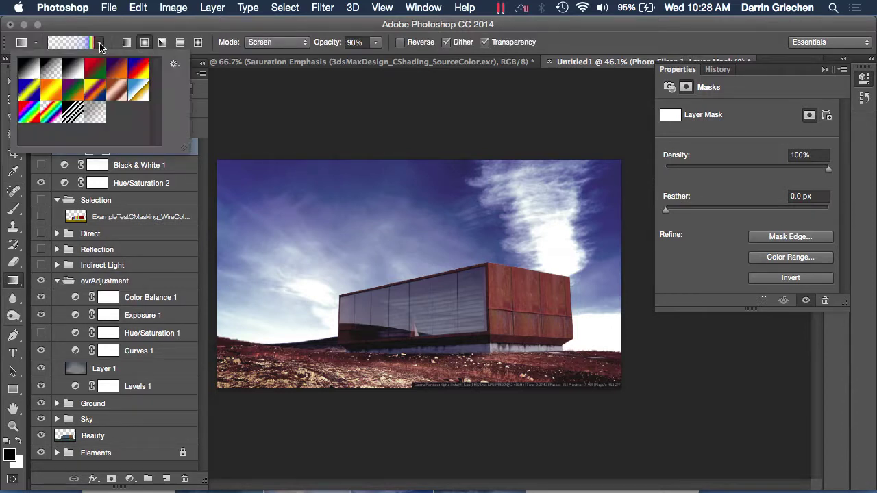
{"action": "left_click", "coordinate": [53, 72]}
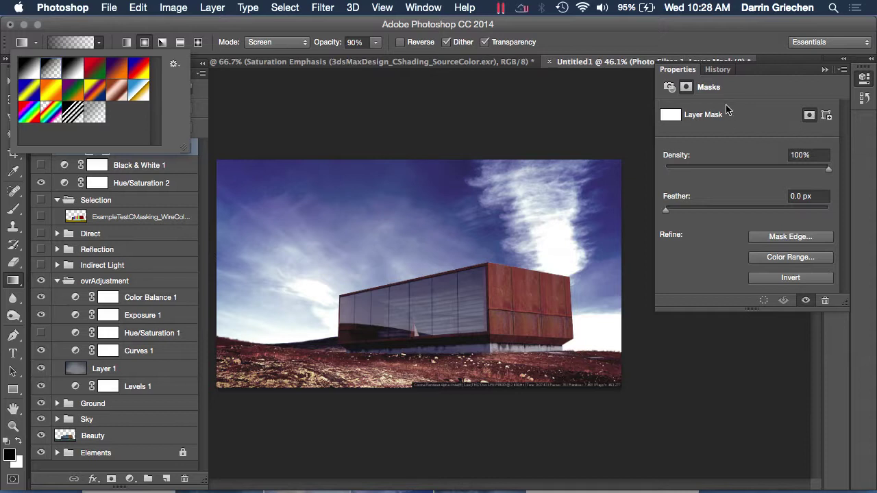
{"action": "left_click", "coordinate": [198, 167]}
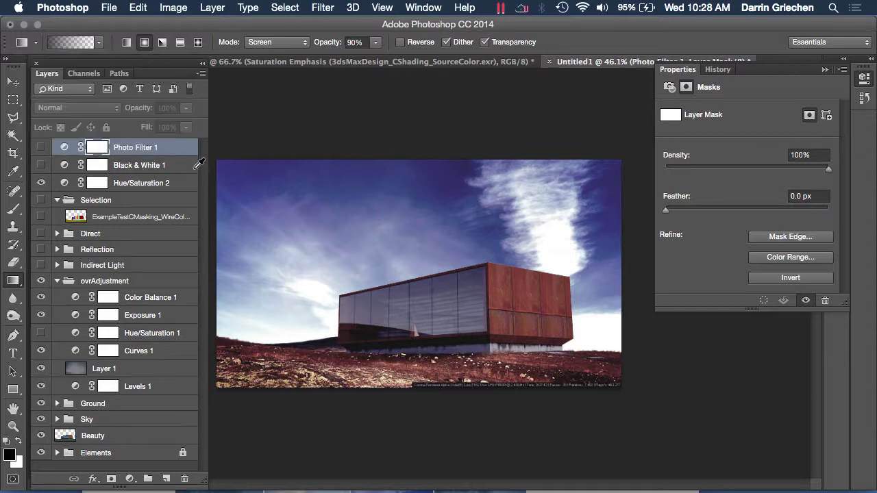
Step: Show the Black & White 1 layer and try a vertical gradient over the full image height on its mask
{"action": "left_click", "coordinate": [124, 163]}
{"action": "left_click", "coordinate": [118, 153]}
{"action": "left_click", "coordinate": [41, 165]}
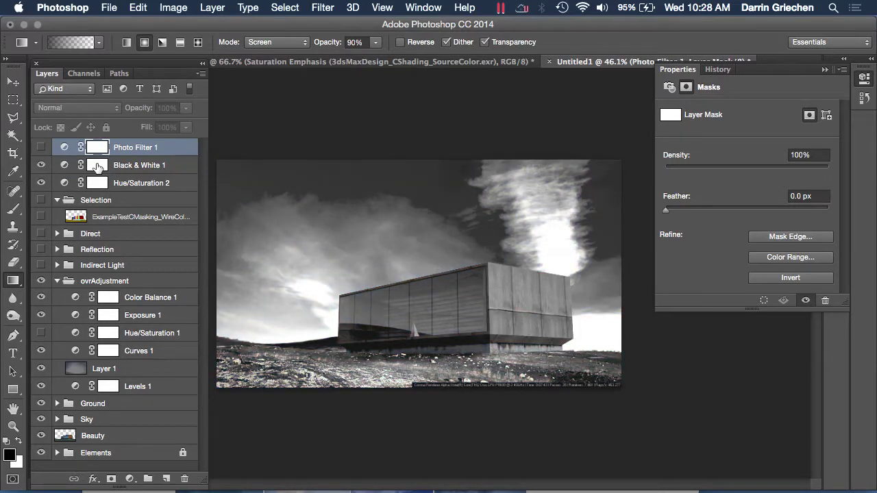
{"action": "left_click", "coordinate": [97, 165]}
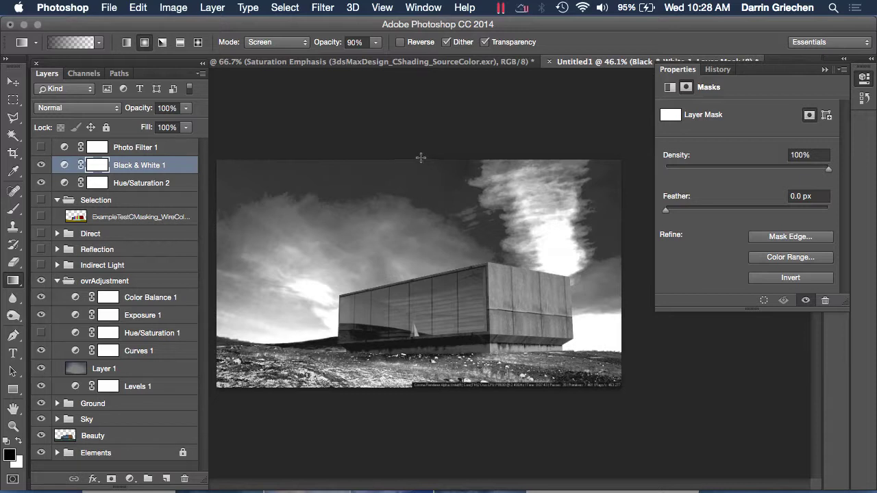
{"action": "left_click_drag", "start_coordinate": [420, 158], "coordinate": [420, 383]}
Step: Confirm black (000000) as the foreground color and set the Gradient tool's opacity to 100%
{"action": "left_click", "coordinate": [100, 166]}
{"action": "left_click", "coordinate": [10, 455]}
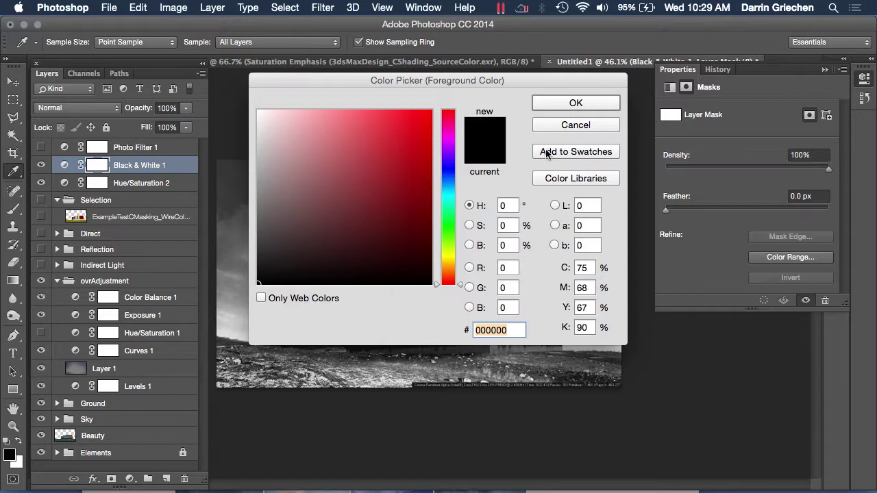
{"action": "left_click", "coordinate": [575, 102]}
{"action": "key", "text": "g"}
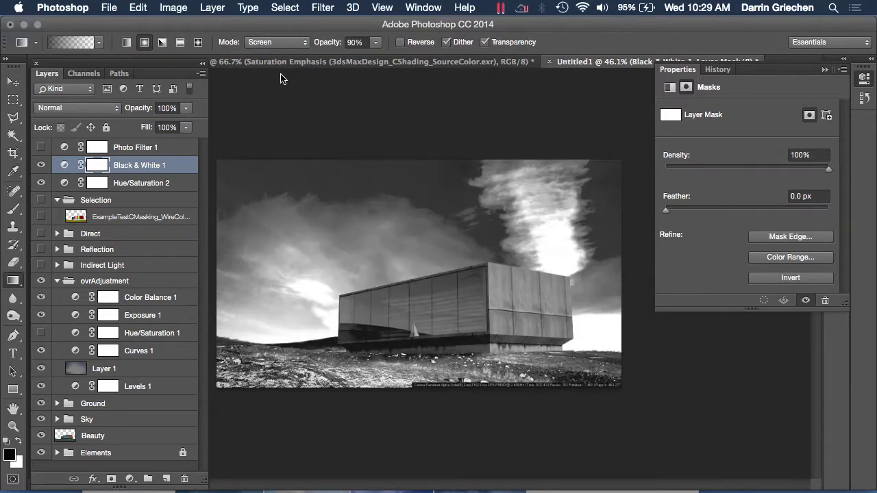
{"action": "left_click", "coordinate": [376, 42]}
{"action": "left_click_drag", "start_coordinate": [382, 65], "coordinate": [387, 64]}
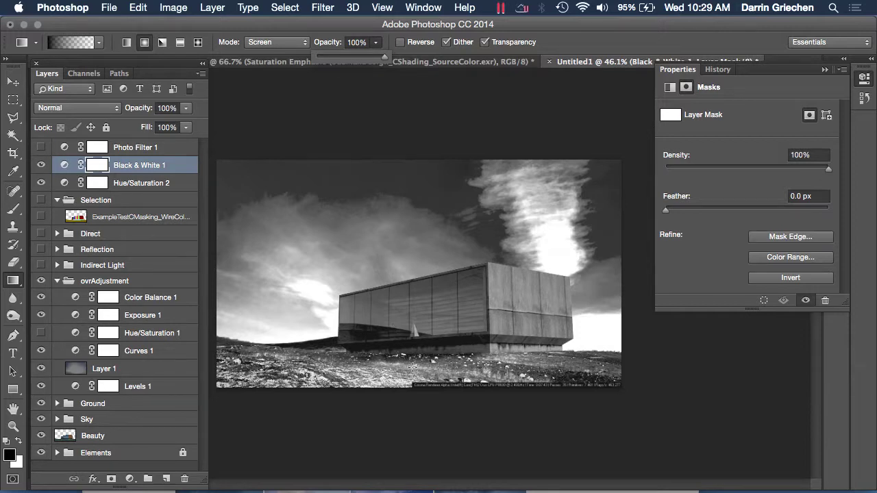
{"action": "left_click", "coordinate": [412, 255]}
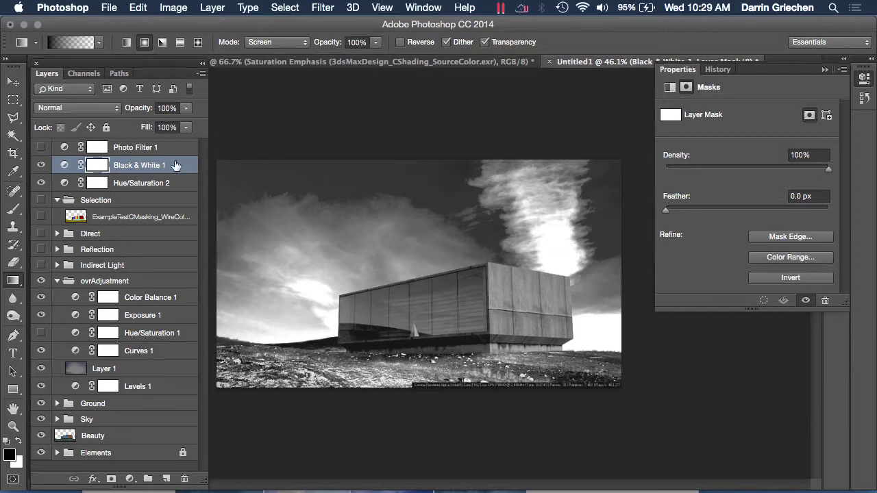
Step: Close the mask properties and try a short gradient across the building on the Black & White 1 mask
{"action": "left_click", "coordinate": [97, 166]}
{"action": "left_click", "coordinate": [825, 69]}
{"action": "left_click", "coordinate": [144, 185]}
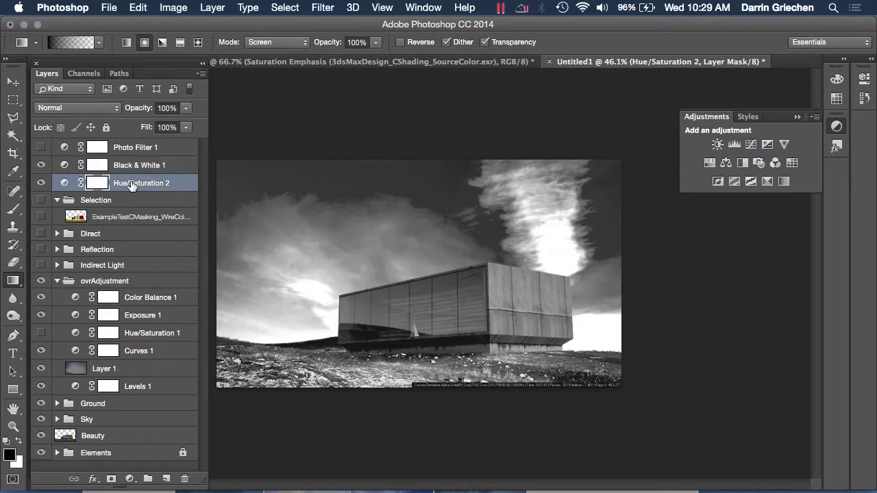
{"action": "left_click", "coordinate": [93, 167]}
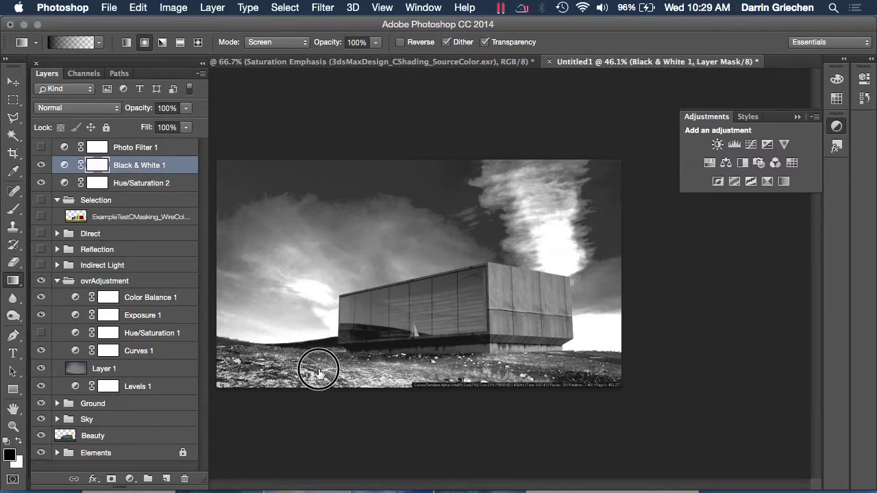
{"action": "left_click_drag", "start_coordinate": [356, 287], "coordinate": [370, 246]}
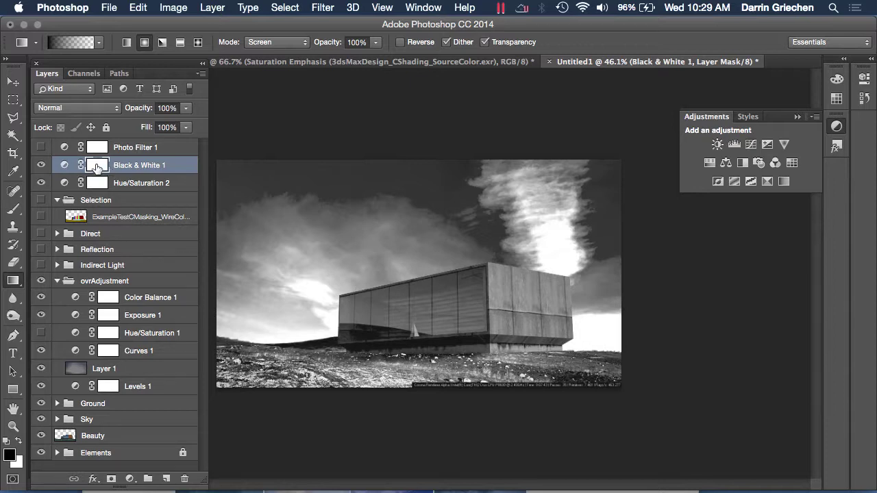
Step: Paint black over the building and ground on the Black & White 1 mask with the Brush at 100% opacity
{"action": "left_click", "coordinate": [11, 216]}
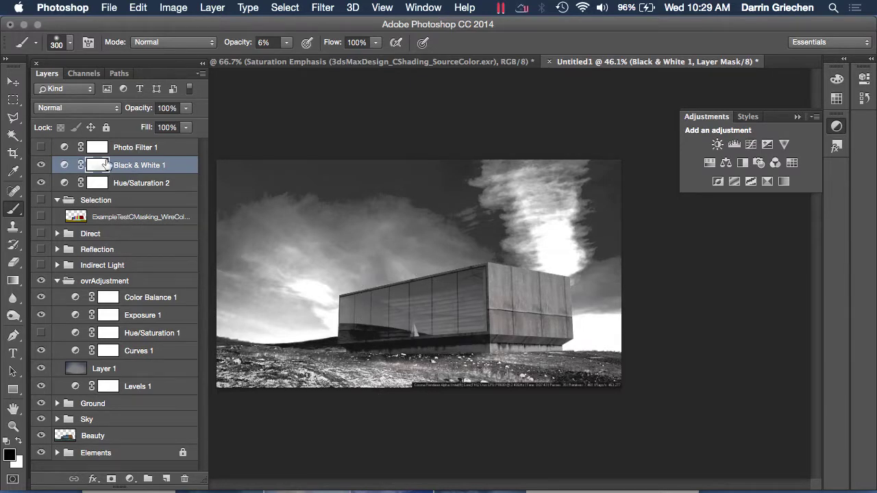
{"action": "left_click_drag", "start_coordinate": [287, 42], "coordinate": [398, 62]}
{"action": "mouse_move", "coordinate": [397, 312]}
{"action": "left_mouse_down"}
{"action": "mouse_move", "coordinate": [552, 364]}
{"action": "mouse_move", "coordinate": [462, 317]}
{"action": "mouse_move", "coordinate": [518, 368]}
{"action": "mouse_move", "coordinate": [388, 380]}
{"action": "mouse_move", "coordinate": [446, 313]}
{"action": "mouse_move", "coordinate": [303, 411]}
{"action": "mouse_move", "coordinate": [254, 406]}
{"action": "mouse_move", "coordinate": [239, 384]}
{"action": "mouse_move", "coordinate": [413, 384]}
{"action": "mouse_move", "coordinate": [487, 343]}
{"action": "mouse_move", "coordinate": [557, 376]}
{"action": "mouse_move", "coordinate": [582, 405]}
{"action": "mouse_move", "coordinate": [440, 389]}
{"action": "left_mouse_up"}
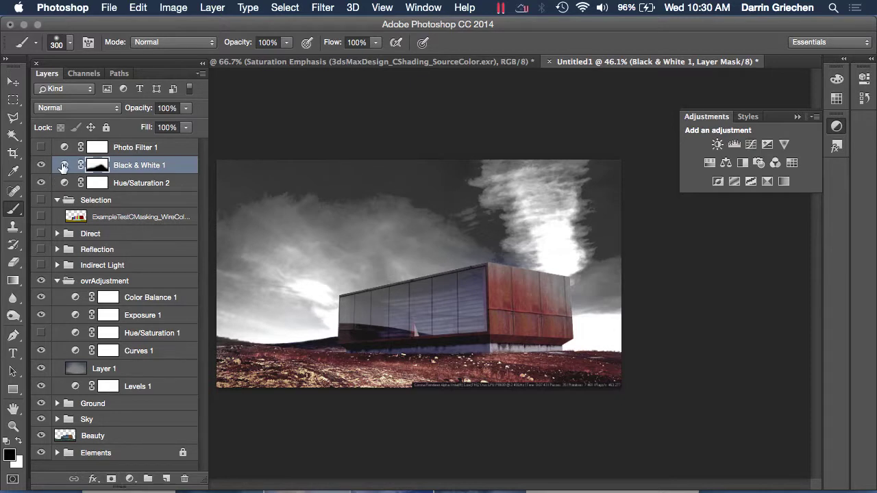
Step: Hide the Black & White 1 layer and toggle the Hue/Saturation 2 layer's visibility to compare, leaving it shown
{"action": "left_click", "coordinate": [41, 166]}
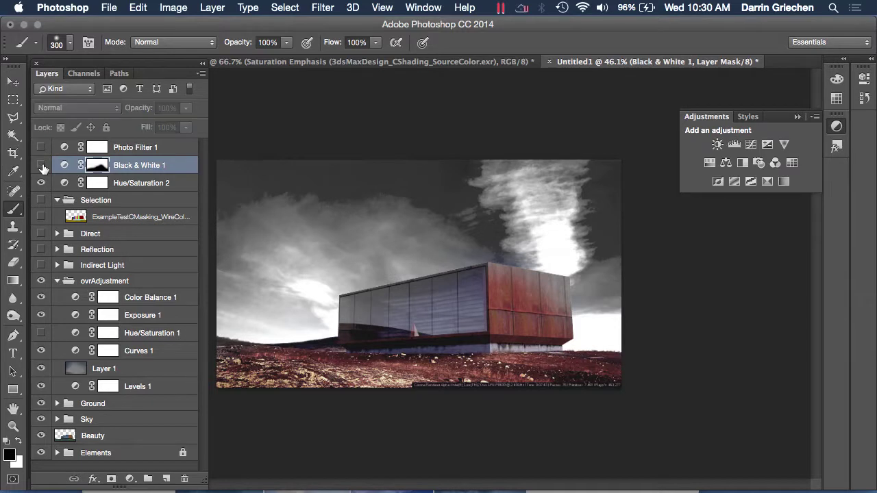
{"action": "left_click", "coordinate": [44, 182]}
{"action": "left_click", "coordinate": [42, 182]}
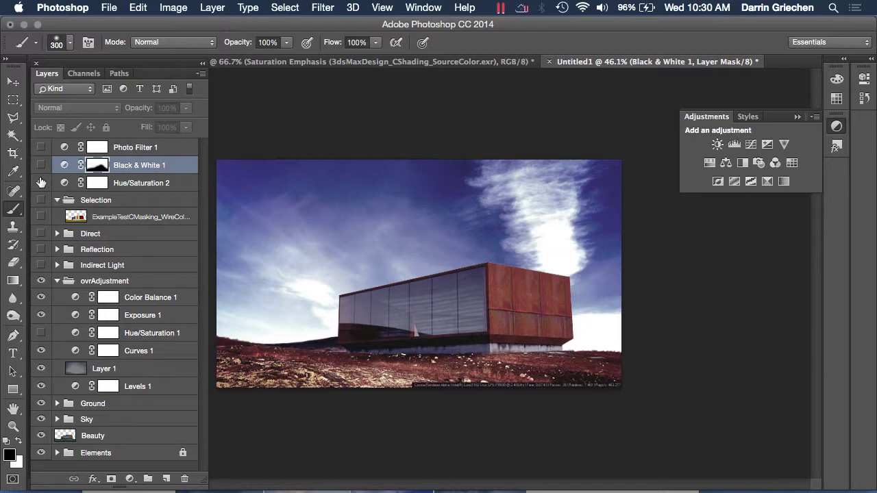
{"action": "left_click", "coordinate": [41, 182]}
Step: Show the ExampleTestCMasking_WireColor layer in the Selection group and pick its ground and window color areas one at a time with the Magic Wand
{"action": "left_click", "coordinate": [118, 217]}
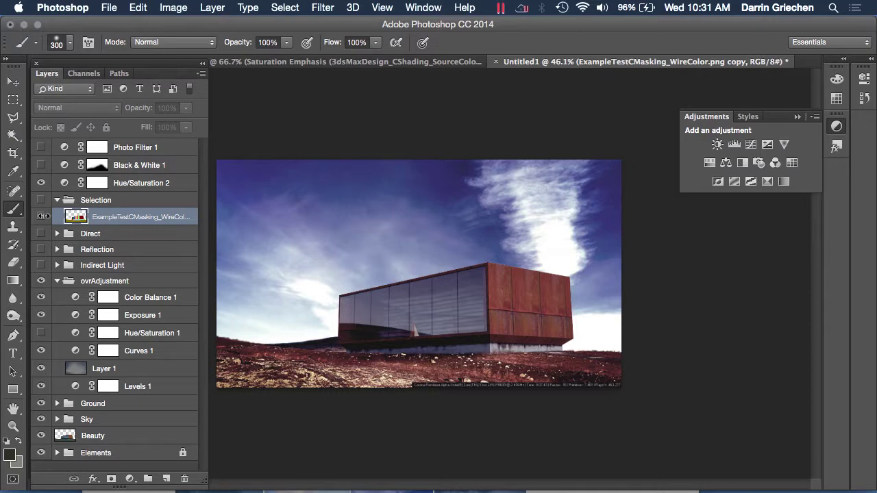
{"action": "left_click", "coordinate": [41, 218]}
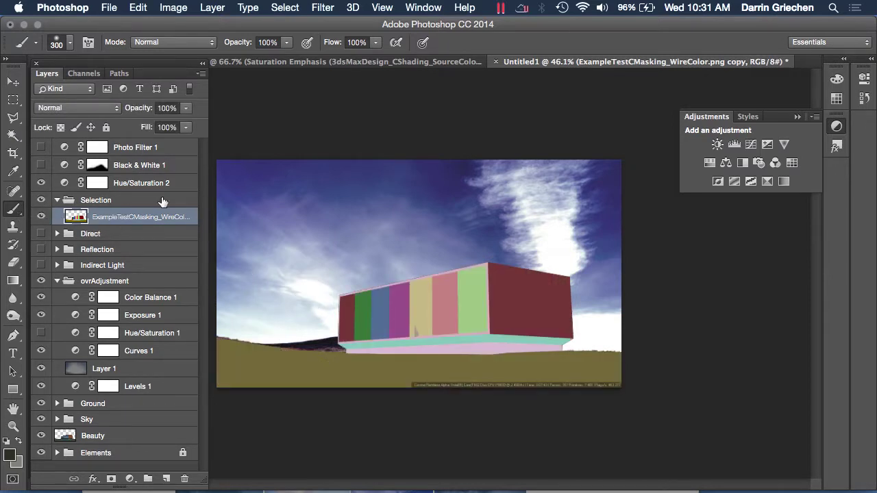
{"action": "left_click", "coordinate": [14, 135]}
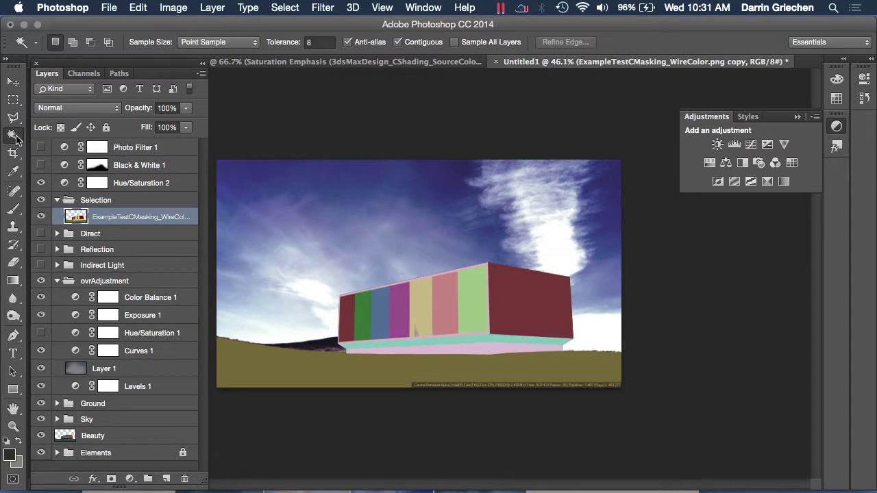
{"action": "left_click", "coordinate": [328, 370]}
{"action": "left_click", "coordinate": [363, 315]}
{"action": "left_click", "coordinate": [379, 319]}
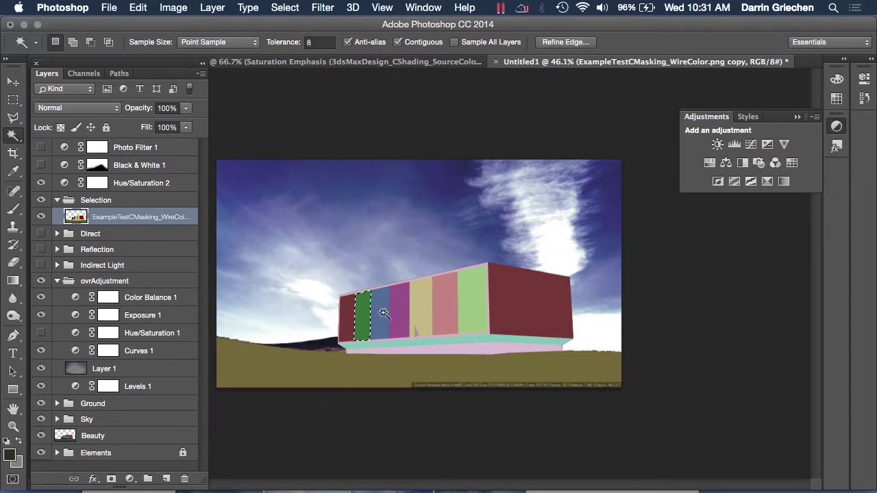
{"action": "left_click", "coordinate": [404, 317]}
{"action": "left_click", "coordinate": [421, 309]}
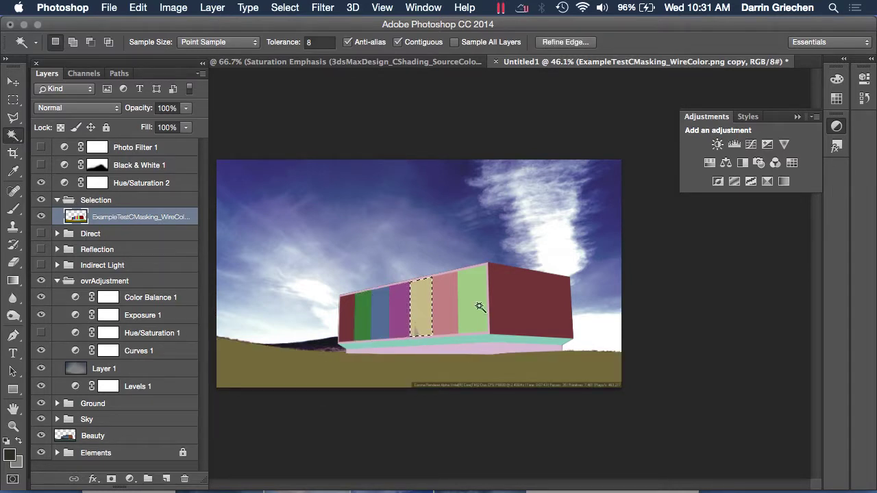
{"action": "left_click", "coordinate": [450, 302]}
{"action": "left_click", "coordinate": [475, 301]}
Step: Select the building's dark red end wall by its mask color, then hide the WireColor layer and clear the selection
{"action": "left_click", "coordinate": [510, 303]}
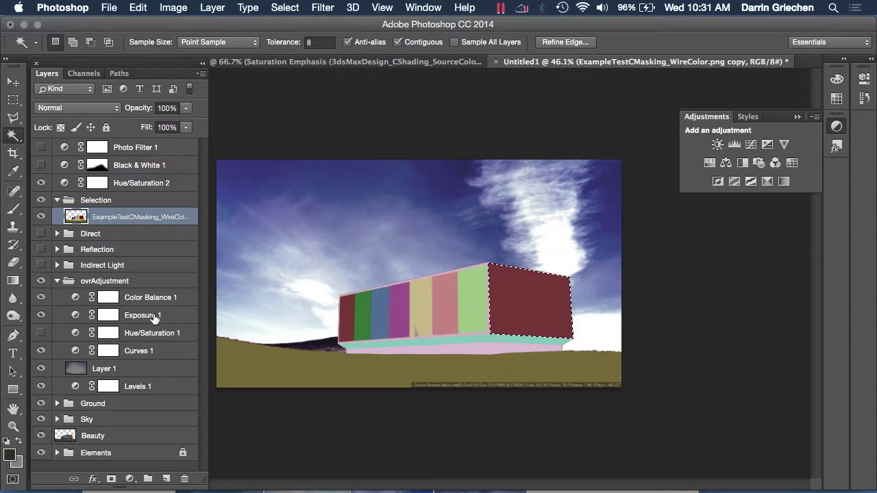
{"action": "left_click", "coordinate": [42, 216]}
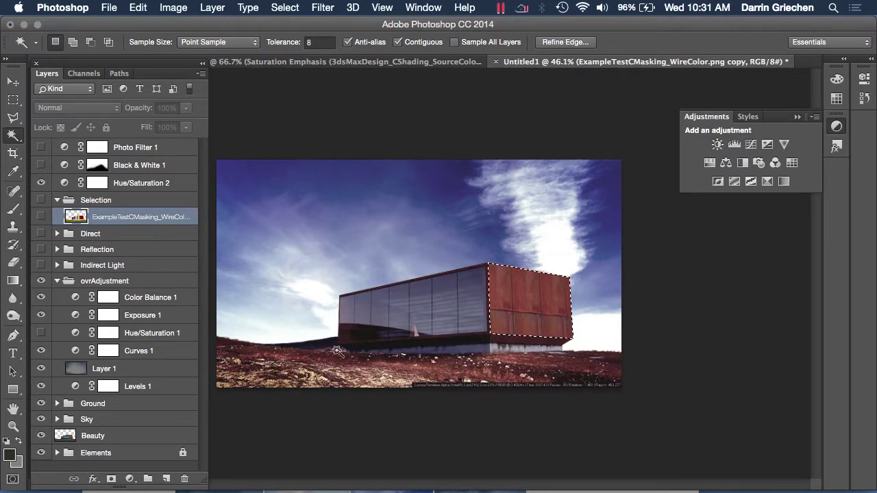
{"action": "left_click", "coordinate": [342, 419]}
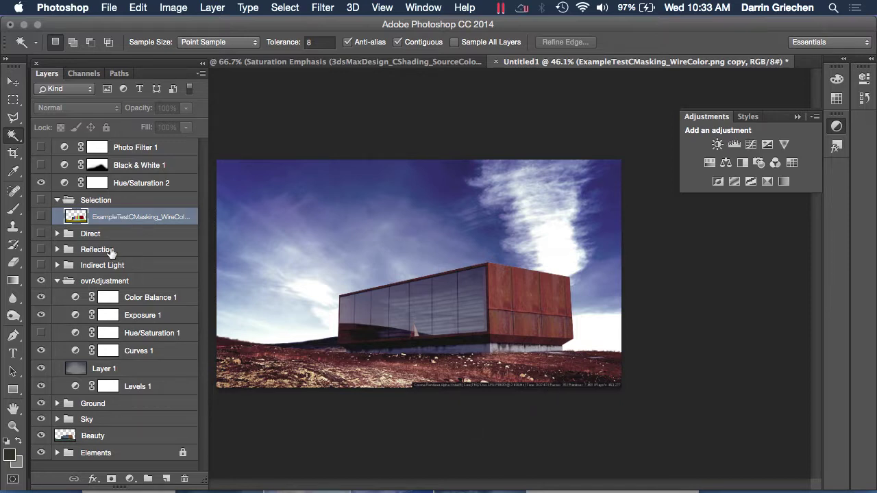
Step: Load the BldgShadow layer mask in the Ground group as a selection, then clear it with the GrndTexture layer active
{"action": "left_click", "coordinate": [57, 404]}
{"action": "scroll", "coordinate": [131, 416], "scroll_direction": "down", "scroll_amount": 2}
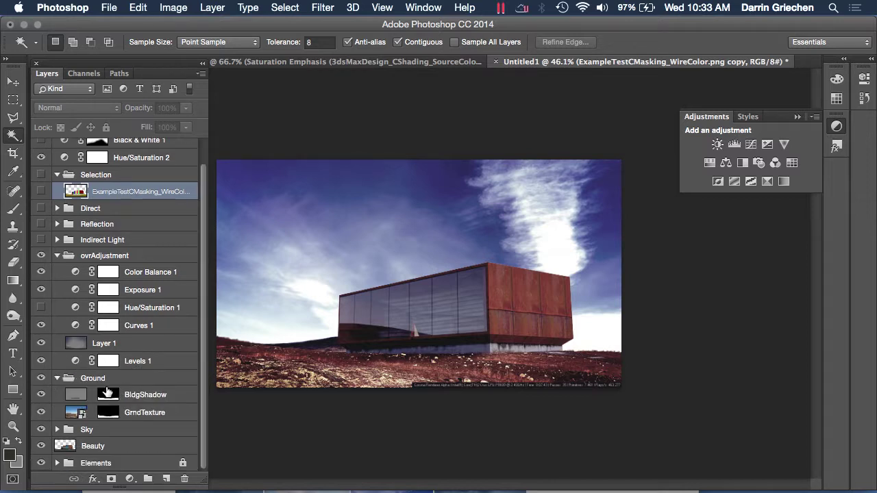
{"action": "left_click", "coordinate": [108, 396]}
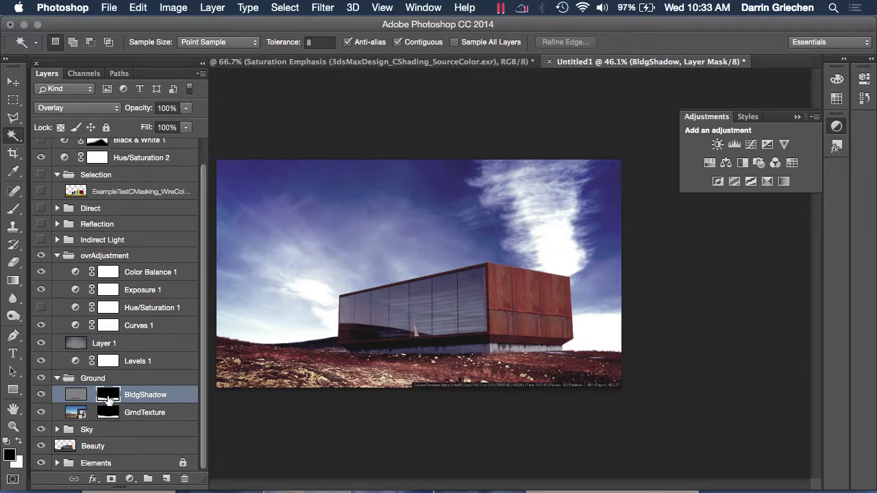
{"action": "right_click", "coordinate": [108, 397]}
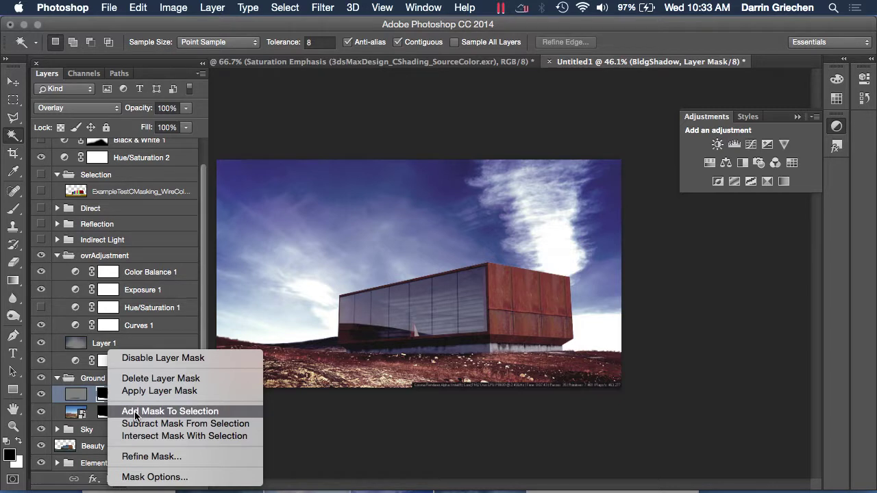
{"action": "left_click", "coordinate": [135, 413]}
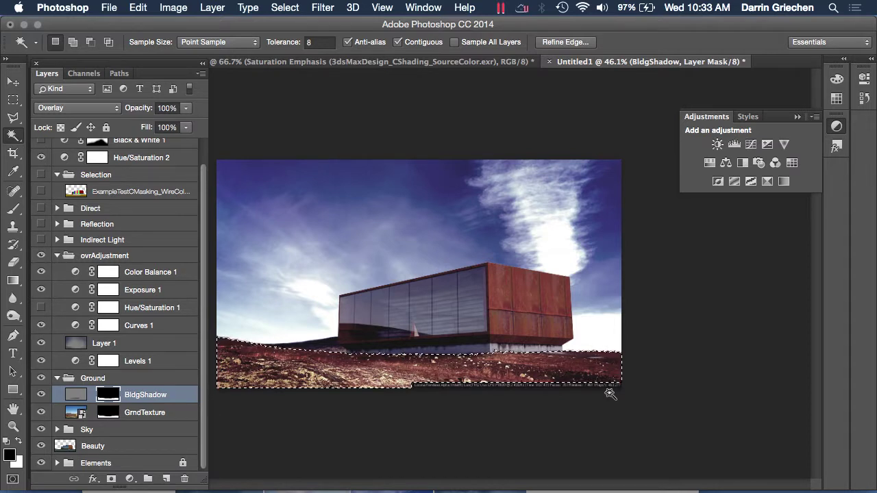
{"action": "left_click", "coordinate": [144, 415]}
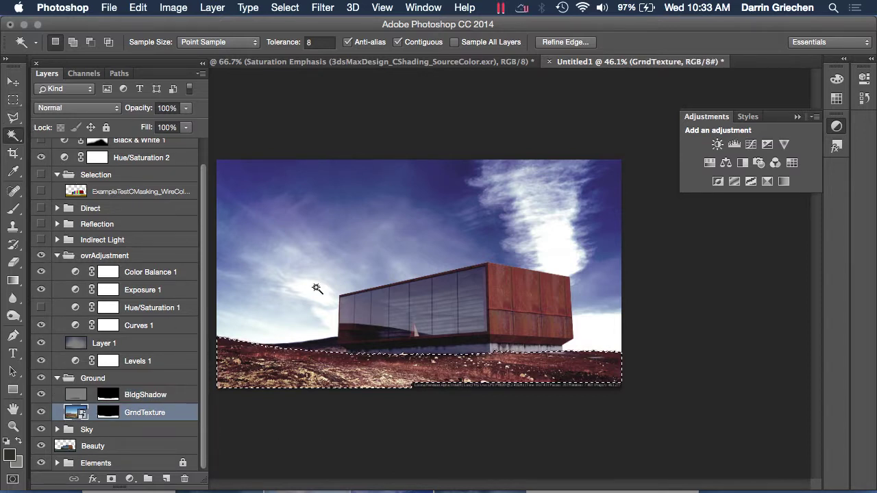
{"action": "left_click", "coordinate": [285, 438]}
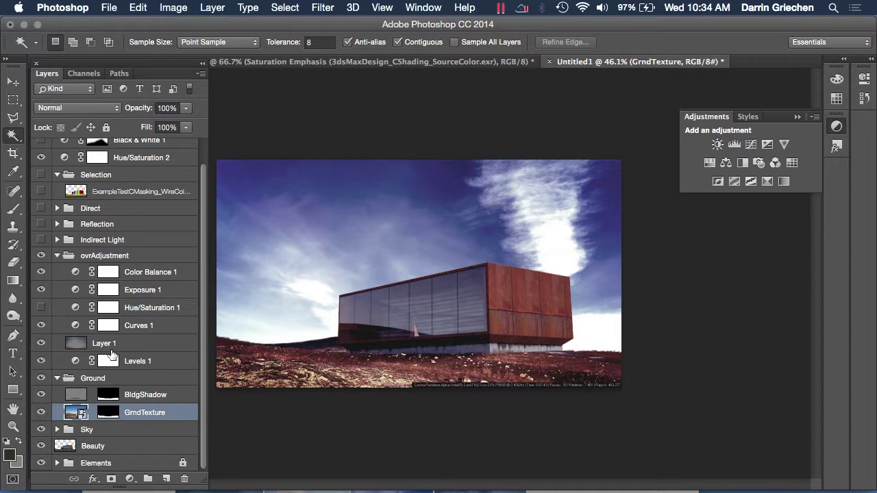
Step: Collapse the ovrAdjustment group, then show the Direct group and toggle its ExampleTestCESSENTIAL_Direct layer to compare, leaving the layer shown
{"action": "left_click", "coordinate": [56, 257]}
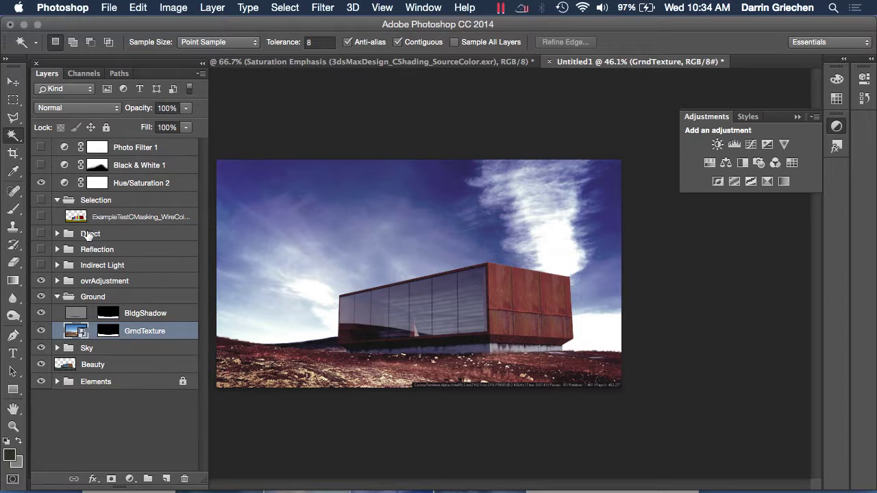
{"action": "left_click", "coordinate": [41, 234]}
{"action": "left_click", "coordinate": [57, 234]}
{"action": "left_click", "coordinate": [41, 250]}
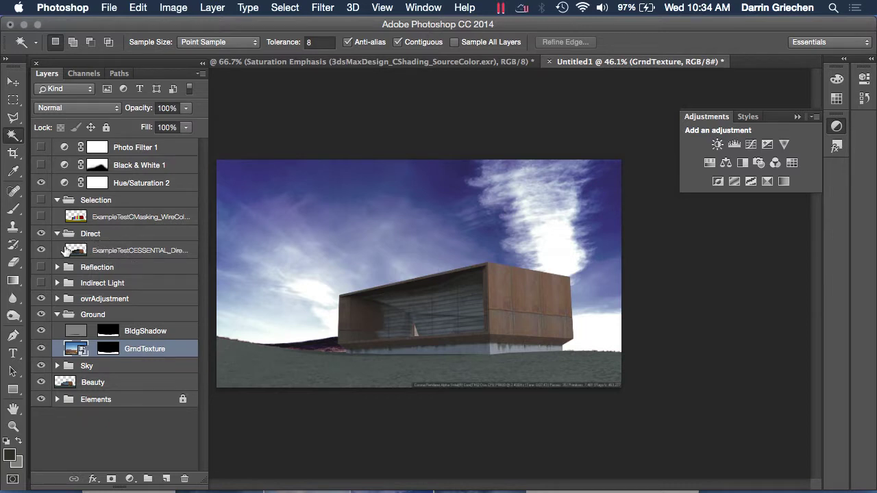
{"action": "left_click", "coordinate": [41, 252]}
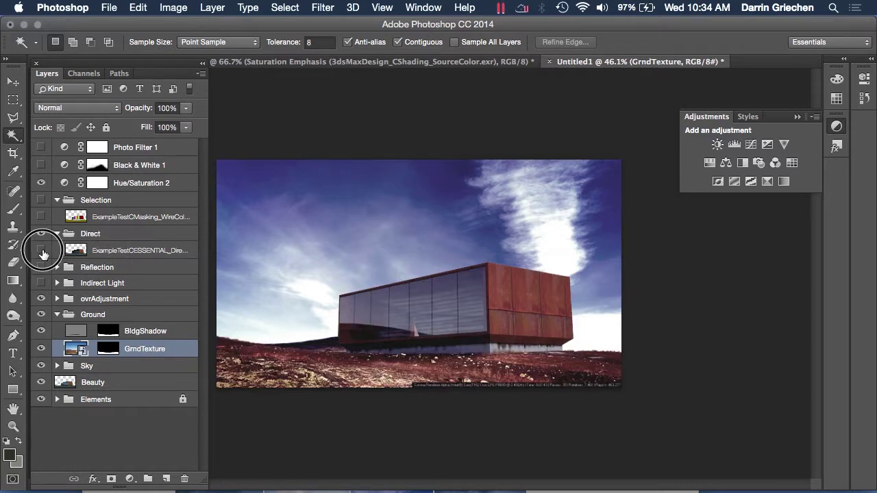
{"action": "left_click", "coordinate": [41, 252]}
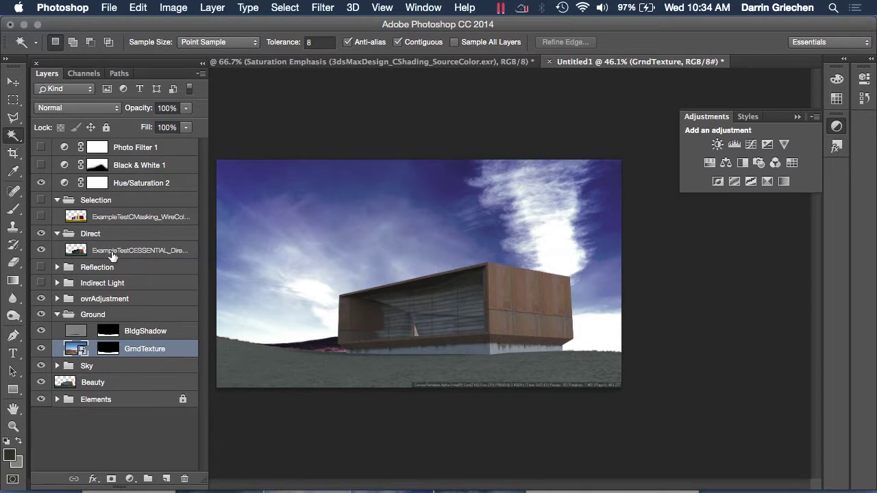
Step: Set the blend mode of the GrndTexture layer and of the ExampleTestCESSENTIAL_Direct layer to Screen
{"action": "left_click", "coordinate": [110, 110]}
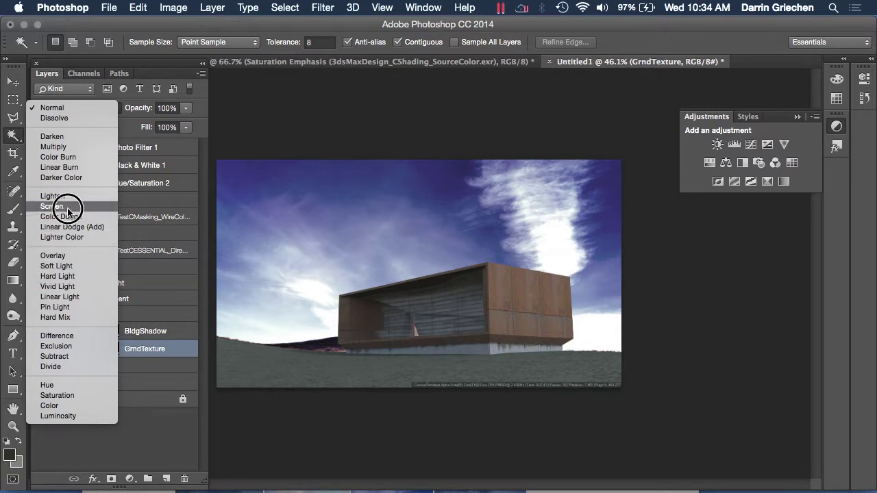
{"action": "left_click", "coordinate": [52, 206]}
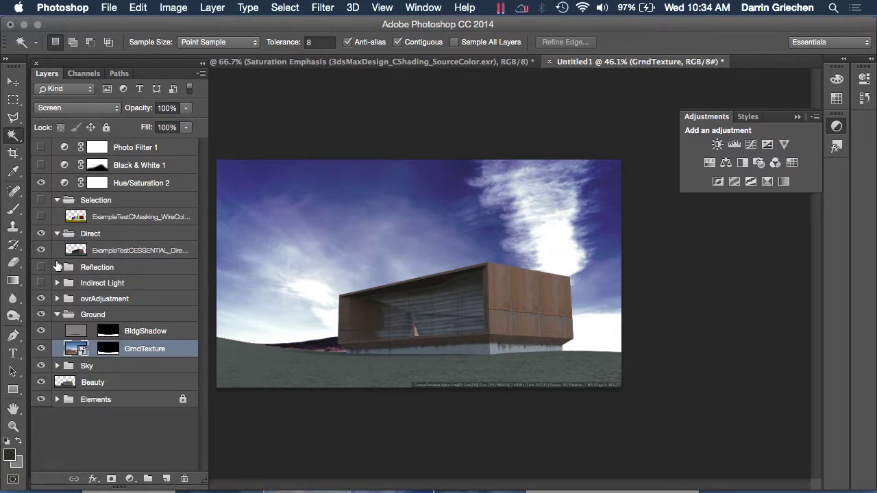
{"action": "left_click", "coordinate": [99, 252]}
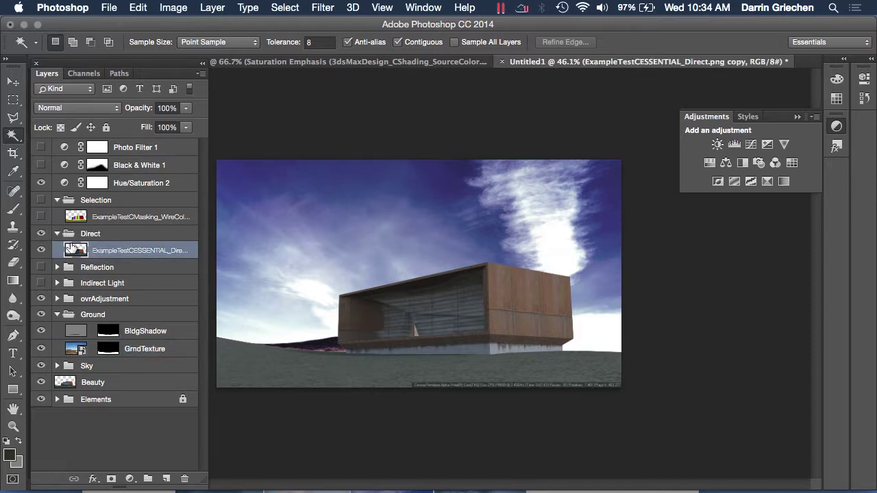
{"action": "left_click", "coordinate": [78, 108]}
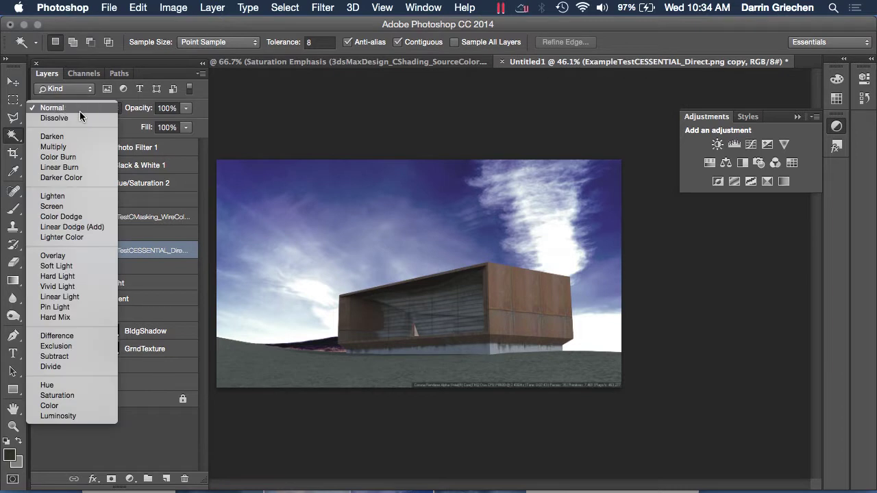
{"action": "left_click", "coordinate": [73, 207]}
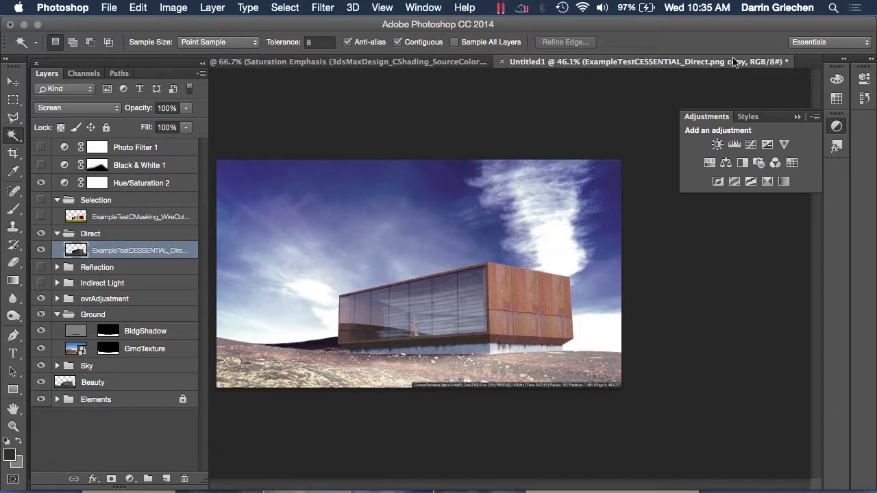
Step: Lower the opacity of the ExampleTestCESSENTIAL_Direct layer to 16%
{"action": "left_click", "coordinate": [186, 127]}
{"action": "left_click", "coordinate": [188, 127]}
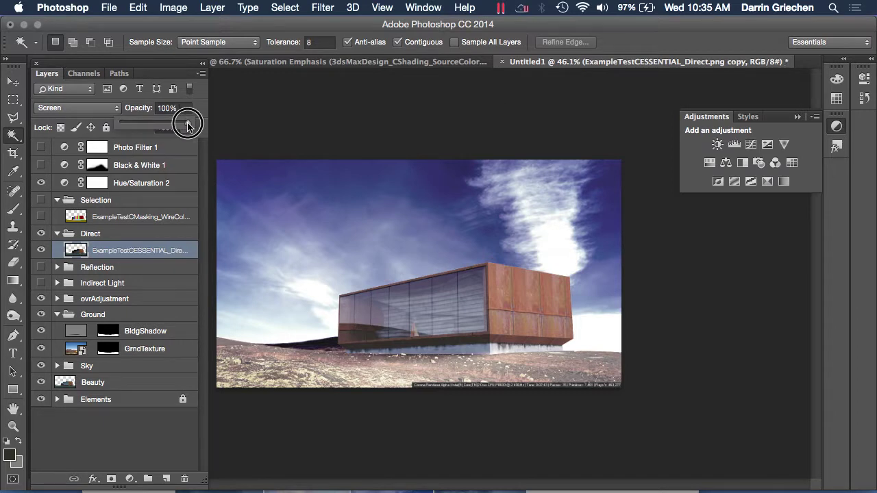
{"action": "left_click_drag", "start_coordinate": [187, 127], "coordinate": [133, 130]}
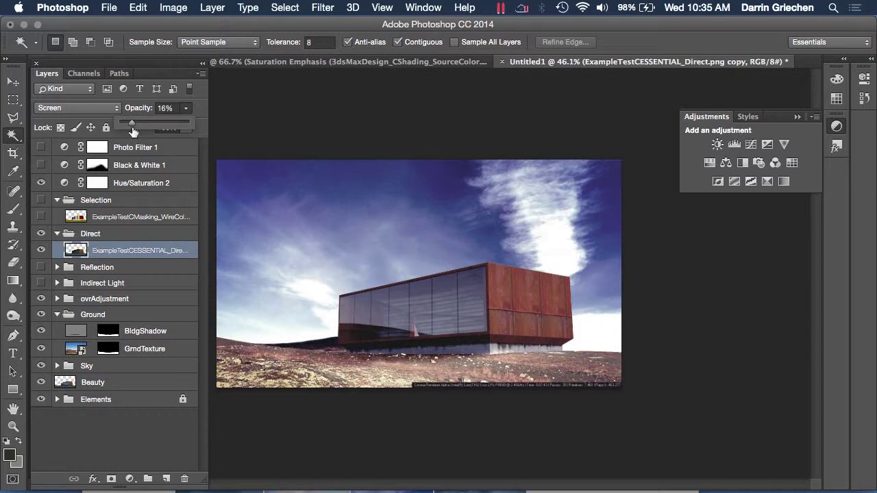
Step: Add a layer mask to the ExampleTestCESSENTIAL_Direct layer and invert the mask to black
{"action": "left_click", "coordinate": [112, 479]}
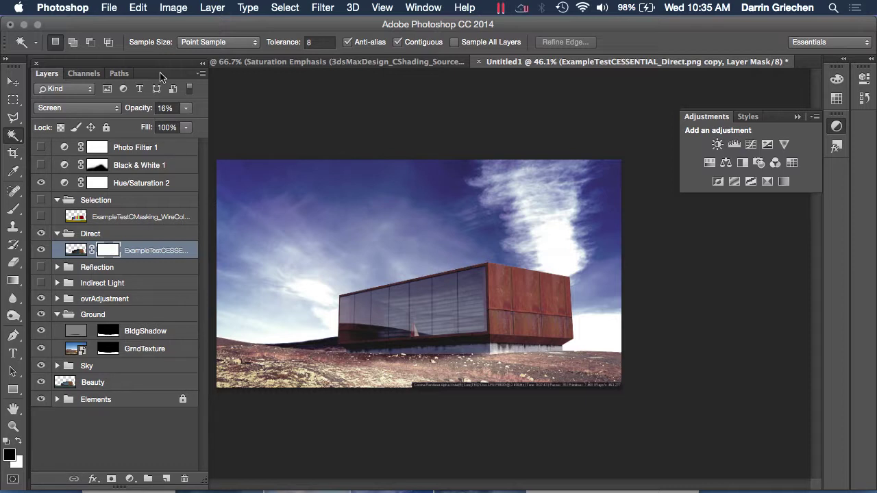
{"action": "left_click", "coordinate": [172, 11]}
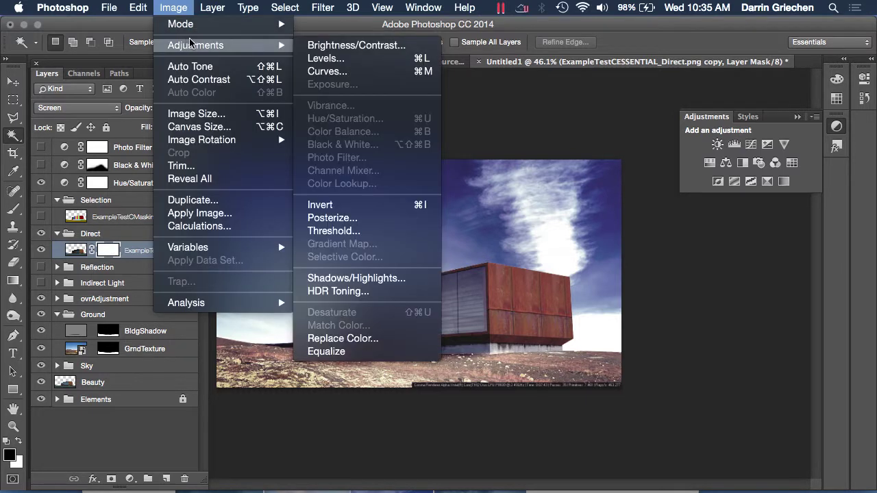
{"action": "mouse_move", "coordinate": [268, 45]}
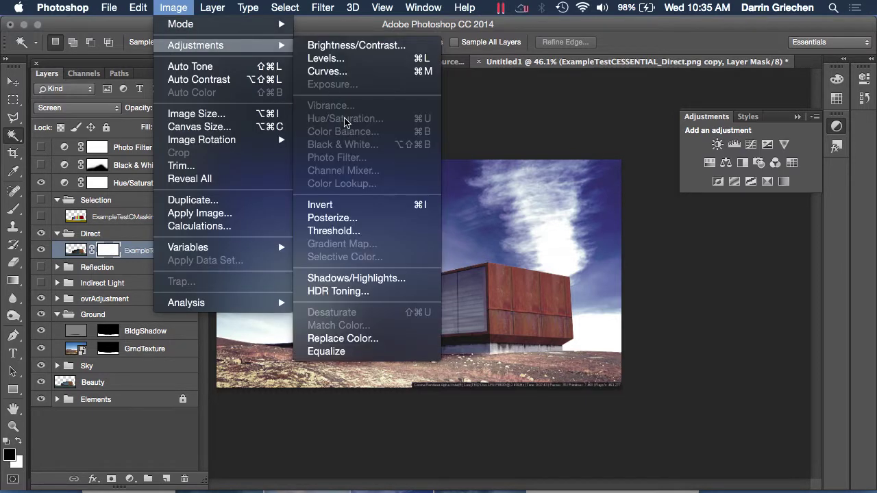
{"action": "left_click", "coordinate": [337, 207]}
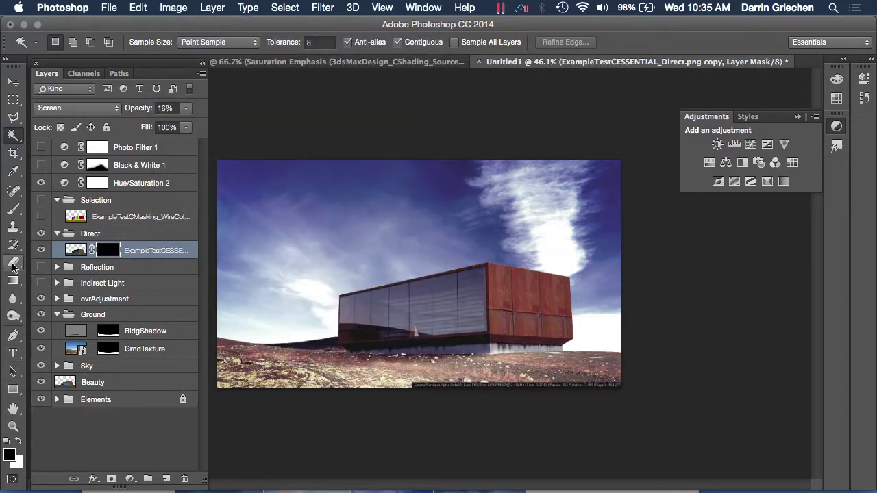
Step: Set up the Brush tool with white as the foreground color and 22% opacity
{"action": "left_click", "coordinate": [12, 213]}
{"action": "left_click", "coordinate": [20, 440]}
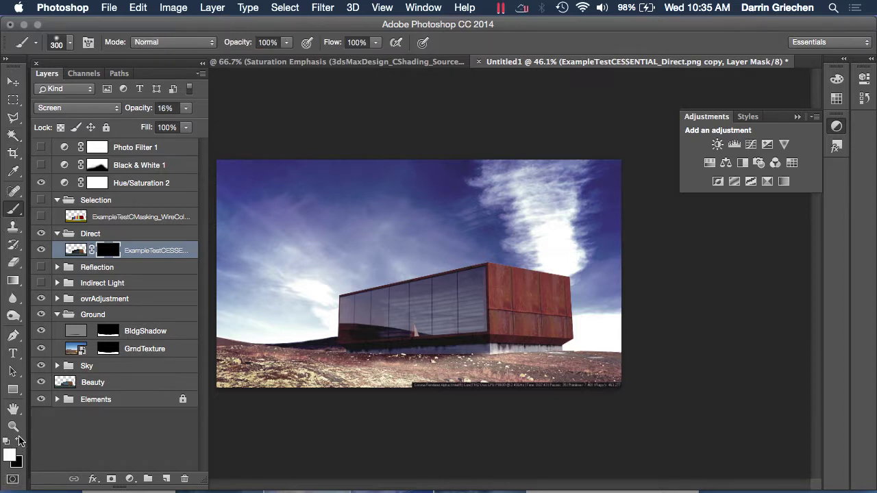
{"action": "left_click", "coordinate": [286, 42]}
{"action": "left_click_drag", "start_coordinate": [291, 56], "coordinate": [237, 62]}
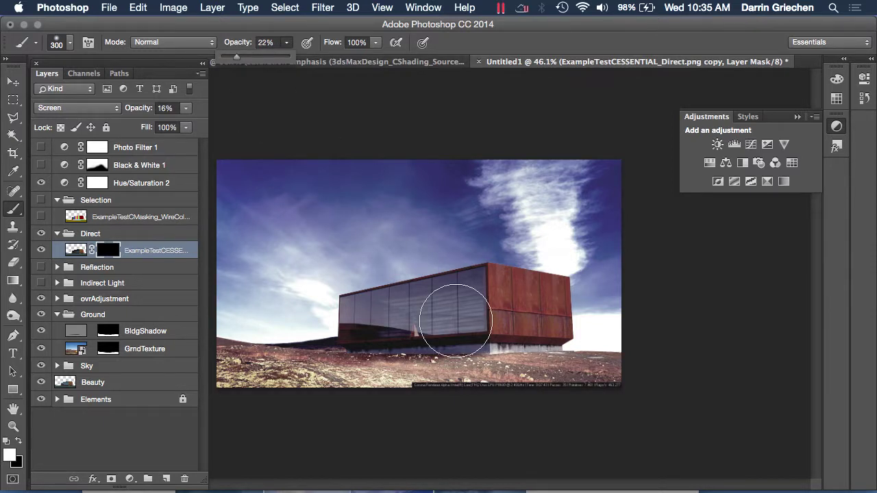
Step: Reduce the brush size to 100 and paint white over the building's glass facade on the Direct layer's mask
{"action": "key", "text": "bracketleft"}
{"action": "key", "text": "bracketleft"}
{"action": "key", "text": "bracketleft"}
{"action": "key", "text": "bracketleft"}
{"action": "key", "text": "bracketleft"}
{"action": "key", "text": "bracketleft"}
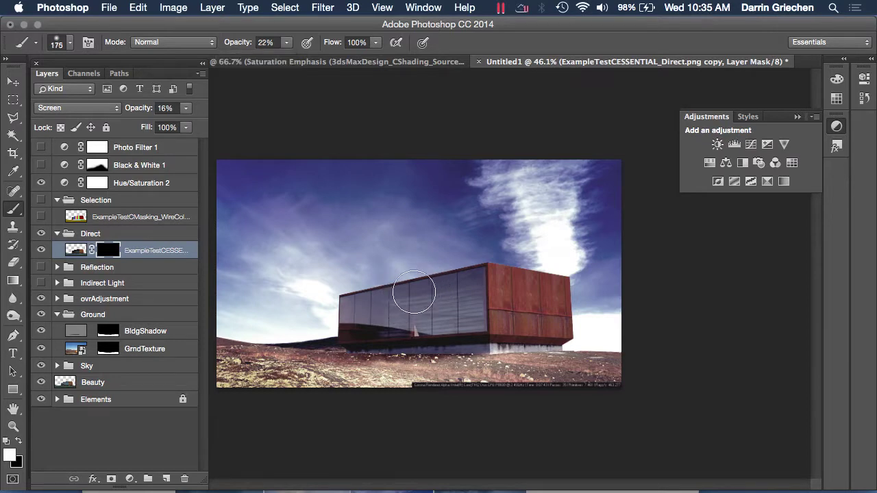
{"action": "mouse_move", "coordinate": [404, 324]}
{"action": "left_mouse_down"}
{"action": "mouse_move", "coordinate": [398, 307]}
{"action": "mouse_move", "coordinate": [464, 311]}
{"action": "mouse_move", "coordinate": [384, 307]}
{"action": "mouse_move", "coordinate": [415, 308]}
{"action": "mouse_move", "coordinate": [391, 294]}
{"action": "mouse_move", "coordinate": [390, 306]}
{"action": "mouse_move", "coordinate": [412, 306]}
{"action": "left_mouse_up"}
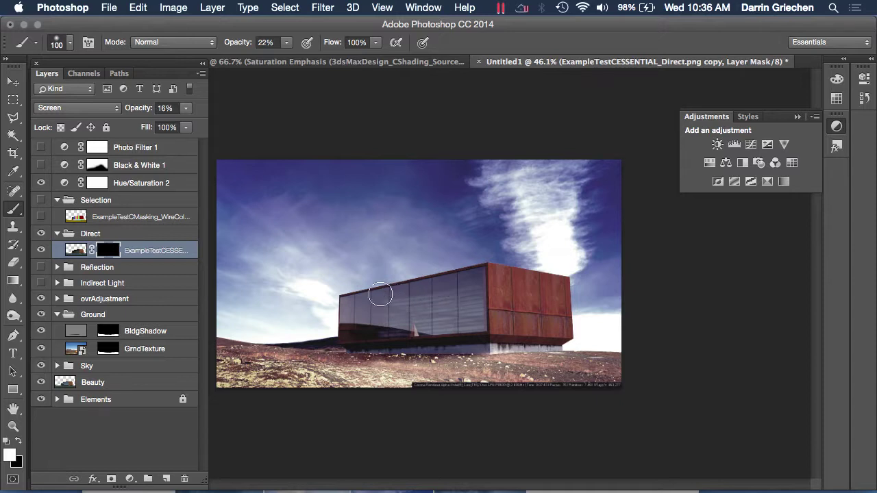
{"action": "left_click", "coordinate": [388, 301]}
{"action": "left_click_drag", "start_coordinate": [388, 301], "coordinate": [441, 300]}
{"action": "mouse_move", "coordinate": [459, 291]}
{"action": "left_mouse_down"}
{"action": "mouse_move", "coordinate": [483, 279]}
{"action": "mouse_move", "coordinate": [478, 320]}
{"action": "mouse_move", "coordinate": [488, 341]}
{"action": "mouse_move", "coordinate": [460, 319]}
{"action": "mouse_move", "coordinate": [434, 322]}
{"action": "mouse_move", "coordinate": [404, 306]}
{"action": "mouse_move", "coordinate": [400, 318]}
{"action": "mouse_move", "coordinate": [412, 326]}
{"action": "mouse_move", "coordinate": [393, 310]}
{"action": "mouse_move", "coordinate": [395, 323]}
{"action": "mouse_move", "coordinate": [366, 322]}
{"action": "mouse_move", "coordinate": [396, 324]}
{"action": "mouse_move", "coordinate": [363, 325]}
{"action": "mouse_move", "coordinate": [397, 326]}
{"action": "left_mouse_up"}
Step: Toggle the masked Direct layer's visibility to compare its effect on the glass facade up close, leaving the layer shown
{"action": "scroll", "coordinate": [397, 327], "scroll_direction": "up", "scroll_amount": 1}
{"action": "scroll", "coordinate": [395, 327], "scroll_direction": "up", "scroll_amount": 3}
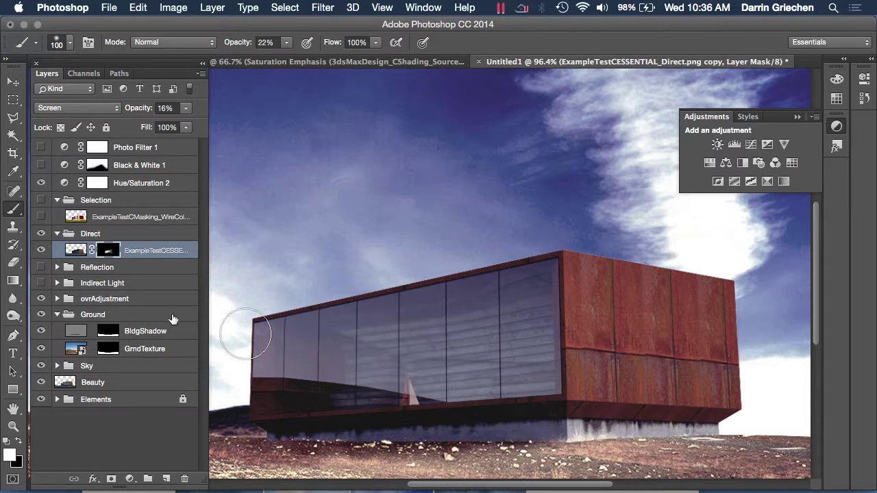
{"action": "left_click", "coordinate": [40, 252]}
{"action": "left_click", "coordinate": [41, 252]}
{"action": "left_click", "coordinate": [41, 251]}
{"action": "left_click", "coordinate": [40, 252]}
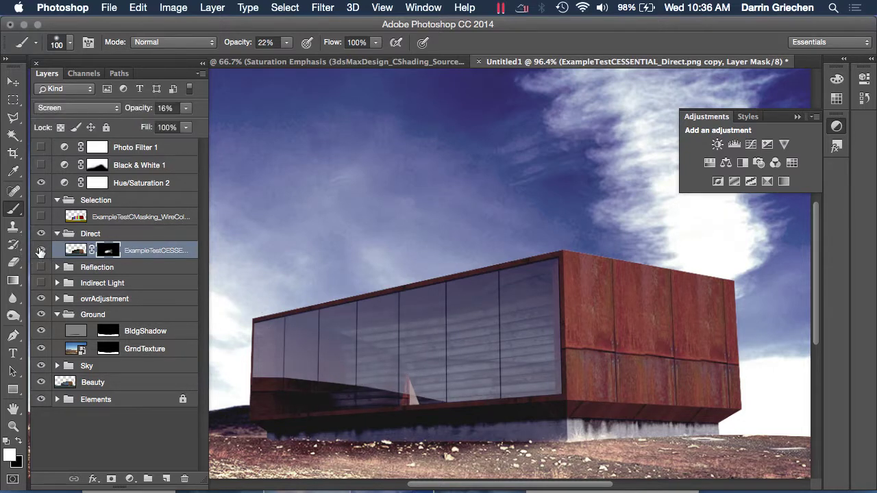
Step: Raise the masked Direct layer's opacity to 61%, compare the image with the layer hidden and shown, and collapse the Direct group
{"action": "left_click", "coordinate": [186, 108]}
{"action": "left_click_drag", "start_coordinate": [149, 126], "coordinate": [176, 125]}
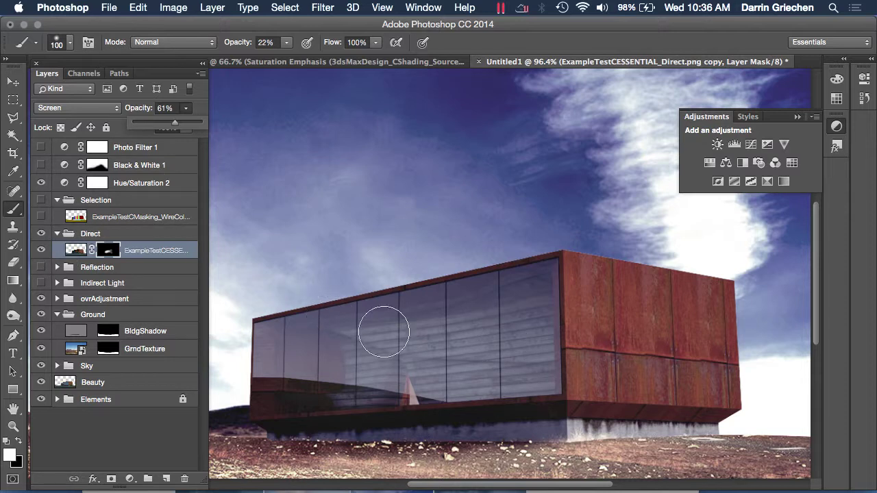
{"action": "left_click", "coordinate": [42, 251]}
{"action": "left_click", "coordinate": [42, 250]}
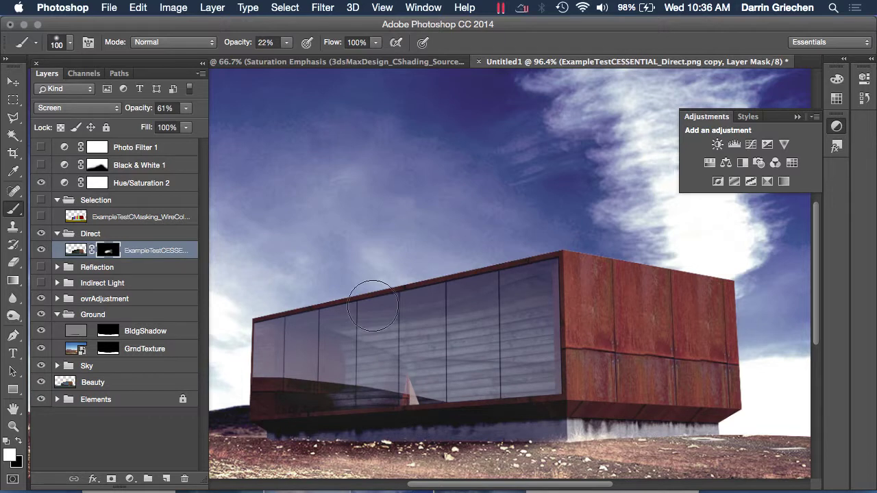
{"action": "left_click", "coordinate": [58, 234]}
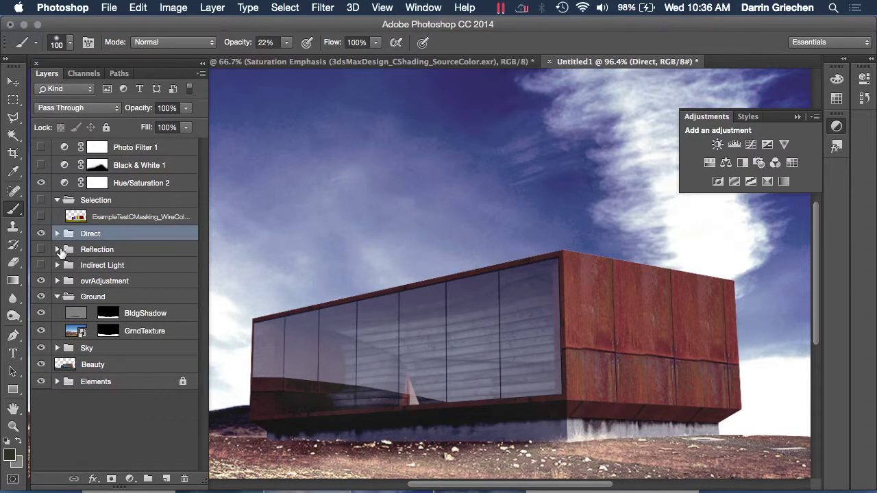
Step: Show the ExampleTestCESSENTIAL_Reflect layer in the Reflection group, hide the Beauty layer, and set the Reflect layer's blend mode to Screen
{"action": "left_click", "coordinate": [57, 249]}
{"action": "left_click", "coordinate": [106, 265]}
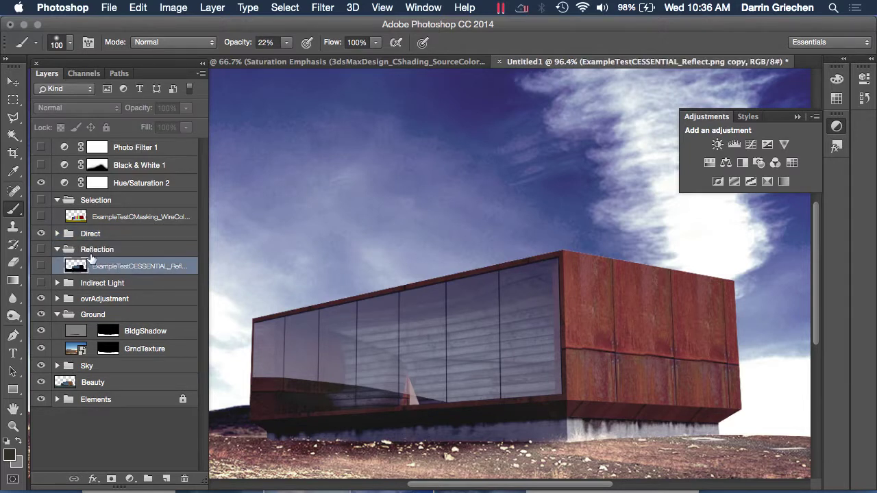
{"action": "left_click", "coordinate": [41, 265]}
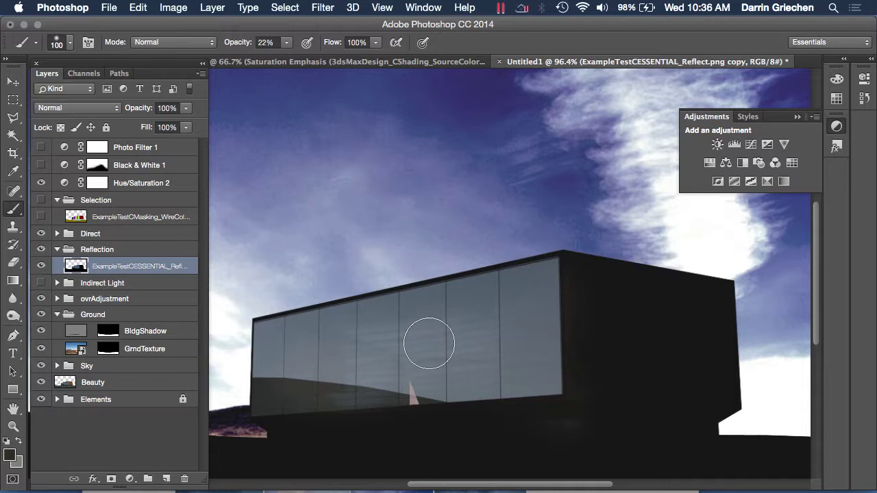
{"action": "scroll", "coordinate": [562, 398], "scroll_direction": "down", "scroll_amount": 5}
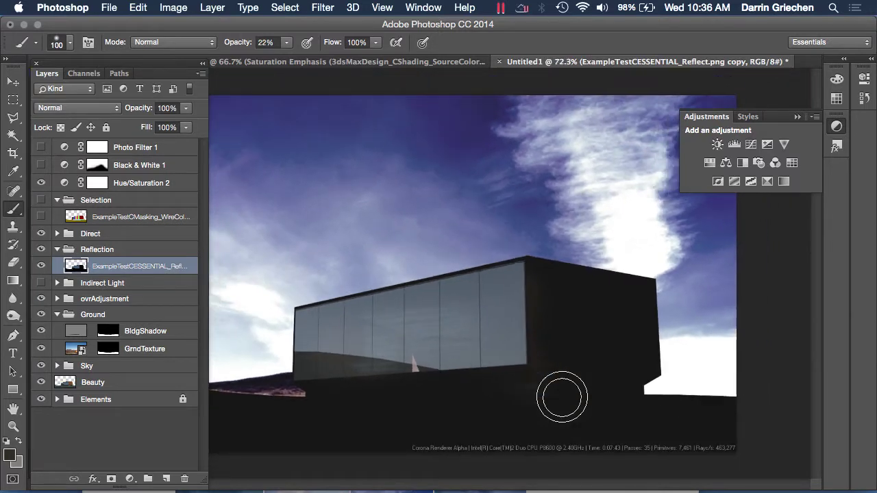
{"action": "scroll", "coordinate": [552, 345], "scroll_direction": "down", "scroll_amount": 3}
{"action": "scroll", "coordinate": [552, 344], "scroll_direction": "down", "scroll_amount": 1}
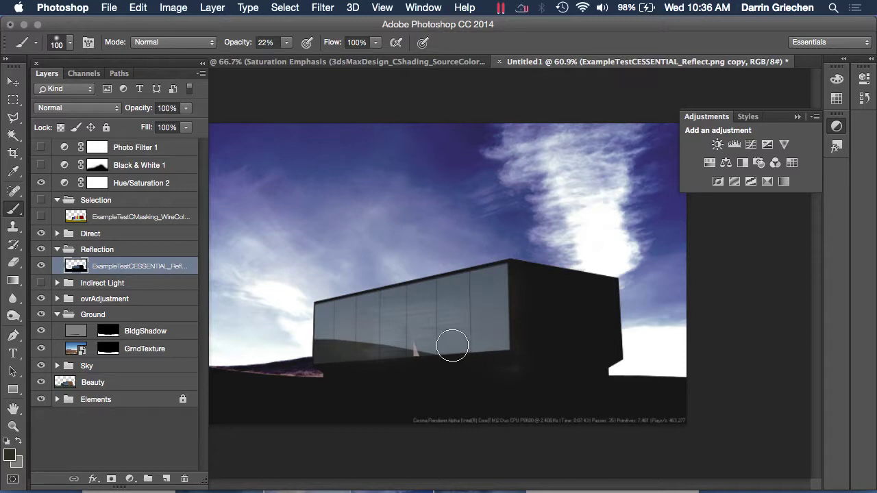
{"action": "scroll", "coordinate": [452, 345], "scroll_direction": "up", "scroll_amount": 1}
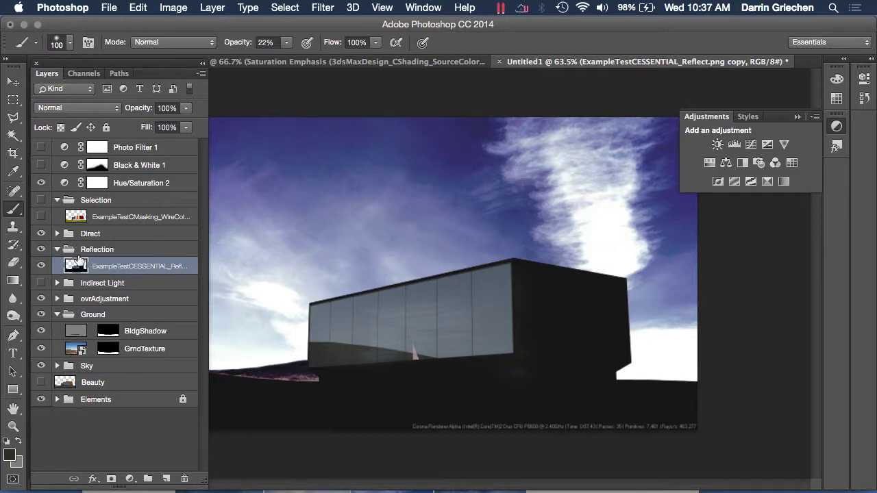
{"action": "left_click", "coordinate": [81, 108]}
{"action": "left_click", "coordinate": [68, 206]}
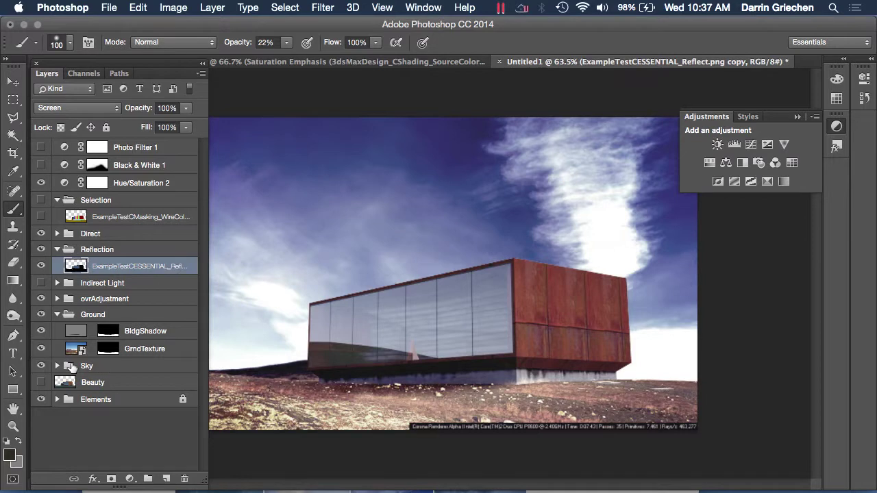
Step: Delete the layer mask from the ExampleTestCESSENTIAL_Direct layer without applying it
{"action": "left_click", "coordinate": [57, 234]}
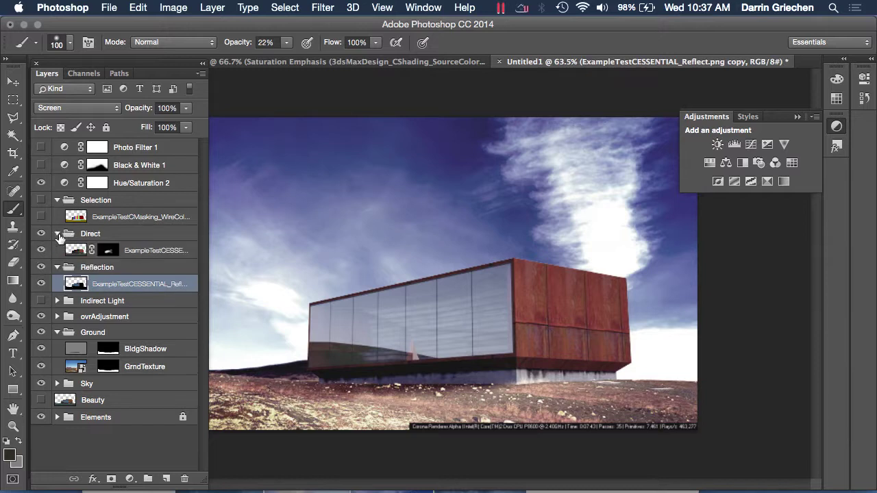
{"action": "left_click", "coordinate": [108, 250]}
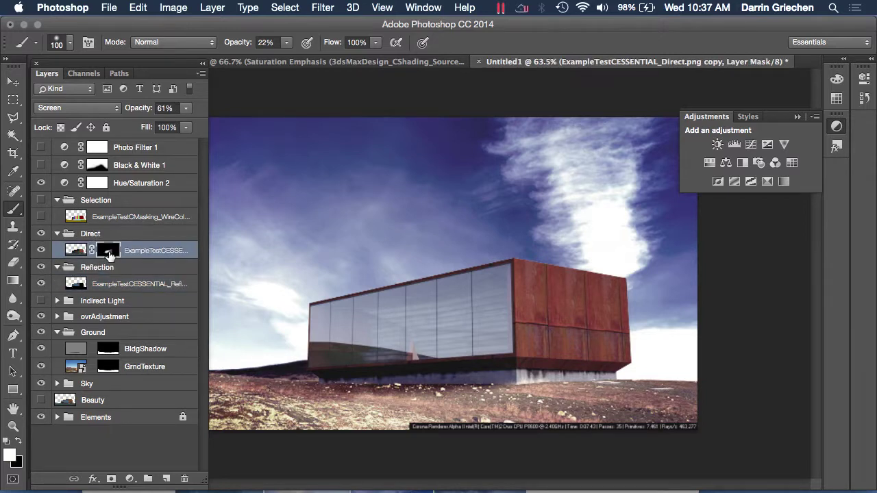
{"action": "left_click_drag", "start_coordinate": [186, 478], "coordinate": [185, 478]}
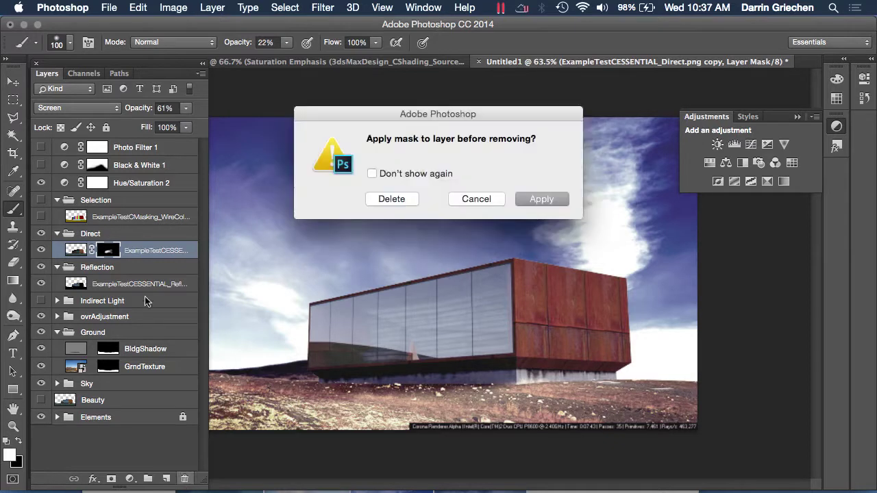
{"action": "left_click", "coordinate": [534, 199]}
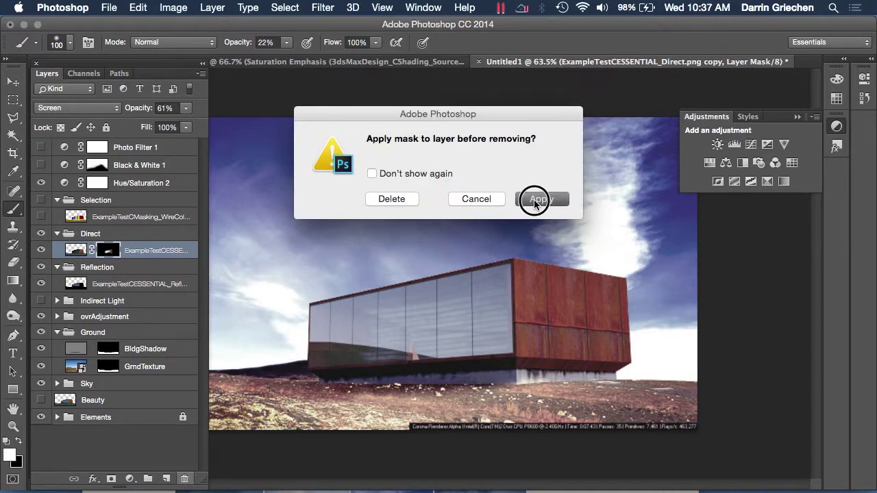
{"action": "left_click_drag", "start_coordinate": [534, 203], "coordinate": [430, 201]}
{"action": "left_click", "coordinate": [397, 201]}
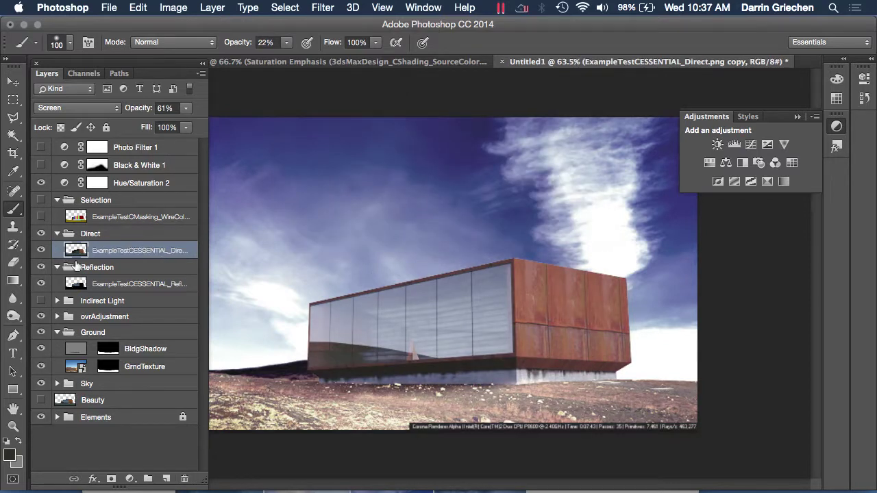
Step: Show the Indirect Light group and its ExampleTestCESSENTIAL_Indirect layer, and hide the ovrAdjustment group
{"action": "left_click", "coordinate": [57, 303]}
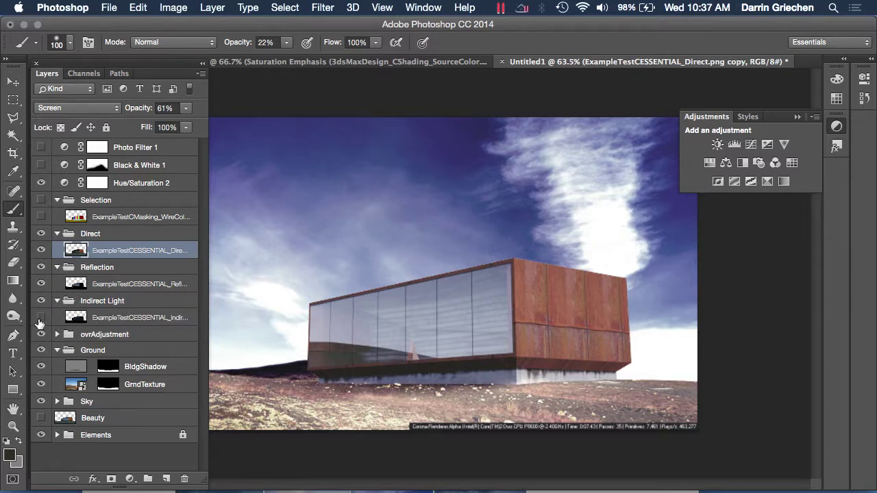
{"action": "left_click", "coordinate": [41, 318]}
{"action": "left_click", "coordinate": [57, 334]}
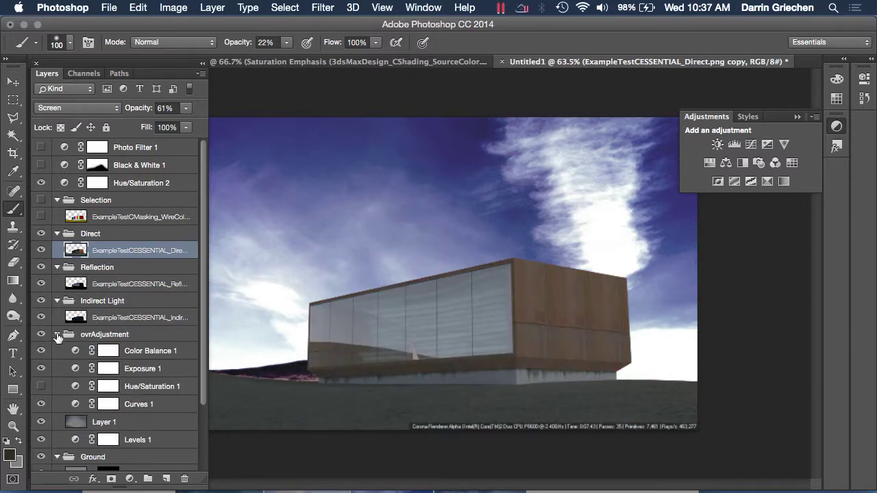
{"action": "scroll", "coordinate": [159, 356], "scroll_direction": "down", "scroll_amount": 3}
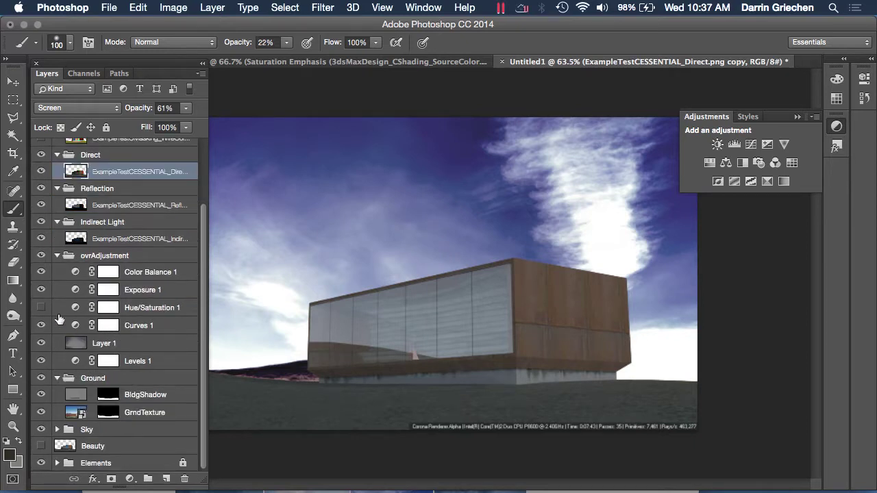
{"action": "left_click", "coordinate": [41, 255]}
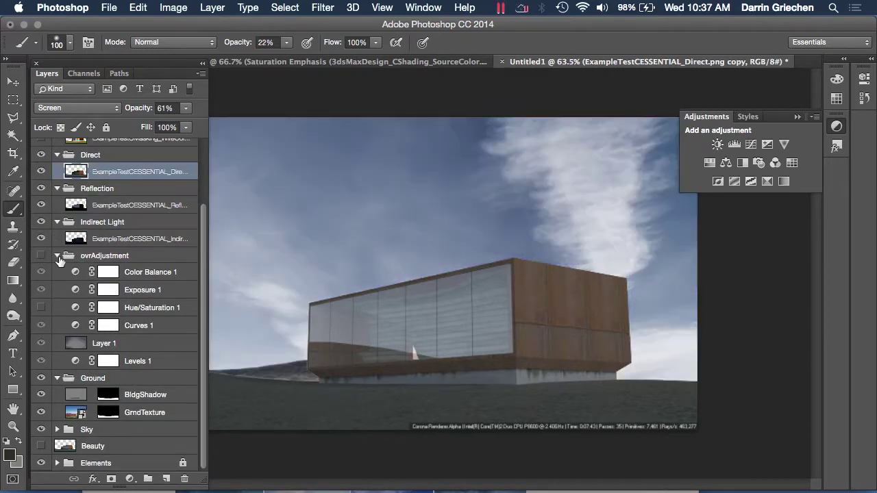
{"action": "left_click", "coordinate": [57, 256]}
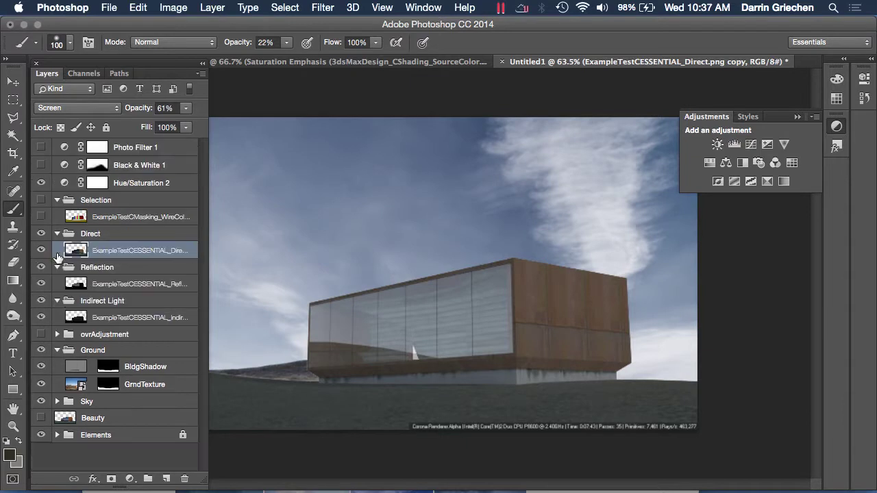
Step: Set the ExampleTestCESSENTIAL_Indirect layer's blend mode to Screen
{"action": "left_click", "coordinate": [105, 288]}
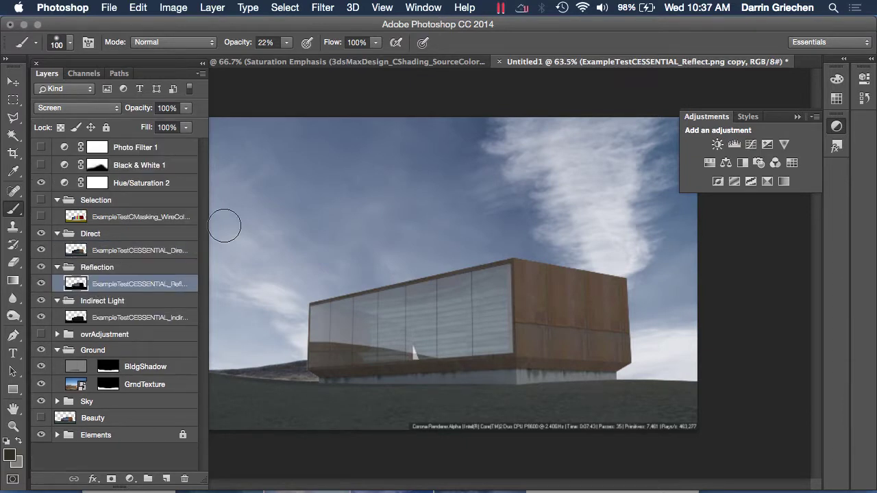
{"action": "left_click", "coordinate": [120, 320]}
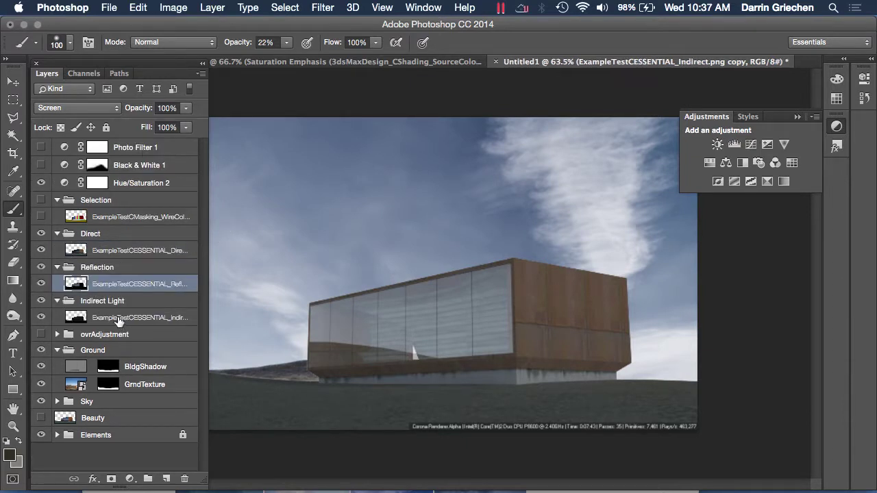
{"action": "left_click", "coordinate": [86, 108]}
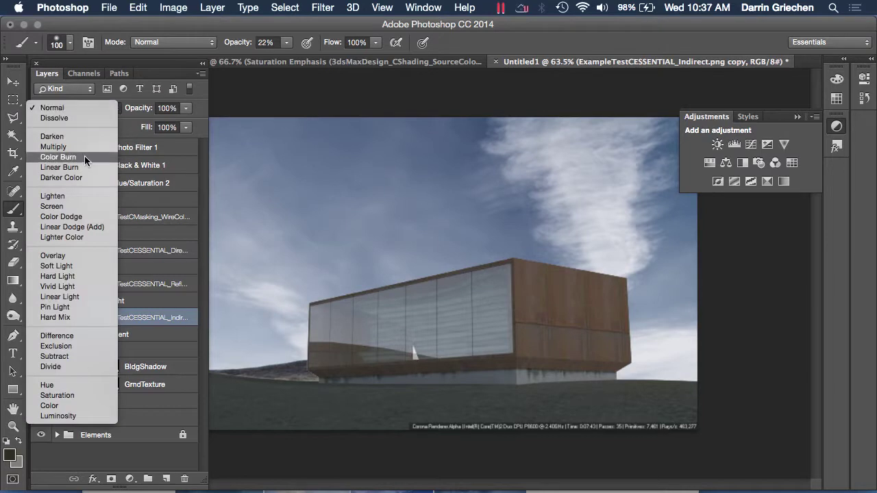
{"action": "left_click", "coordinate": [82, 204]}
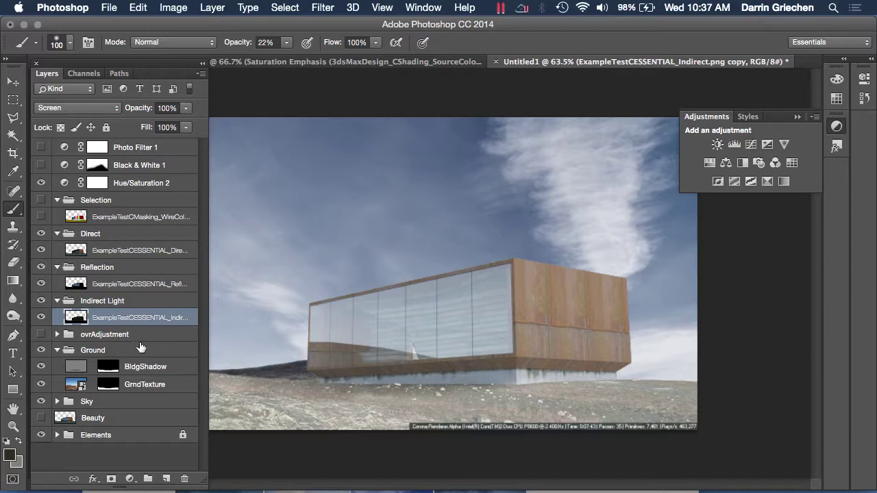
Step: Hide the Ground group and raise the ExampleTestCESSENTIAL_Direct layer's opacity to 100%
{"action": "left_click", "coordinate": [41, 350]}
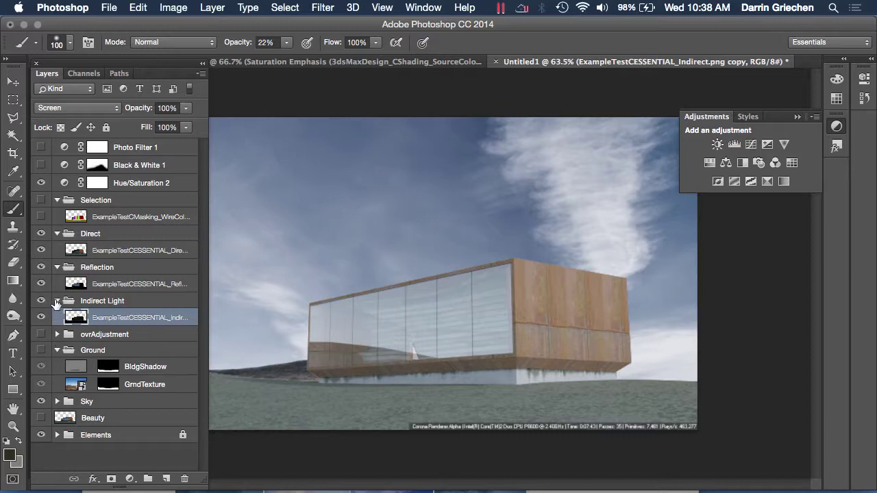
{"action": "left_click", "coordinate": [95, 284]}
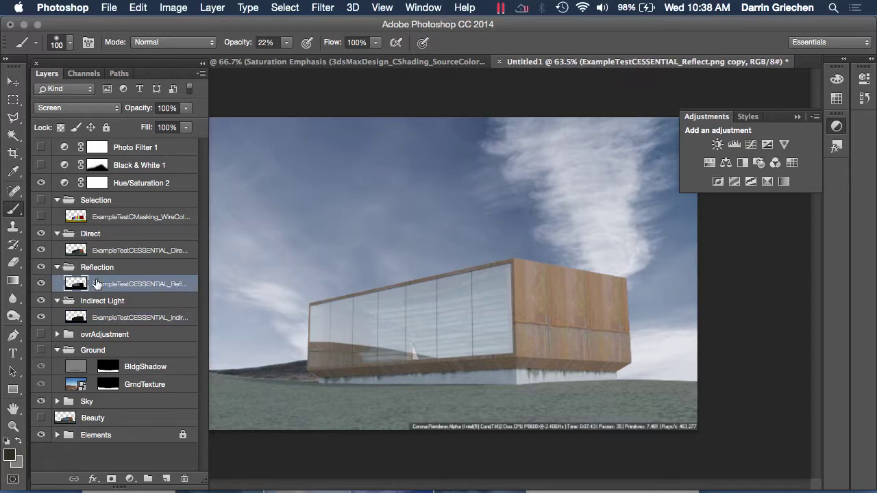
{"action": "left_click", "coordinate": [101, 252]}
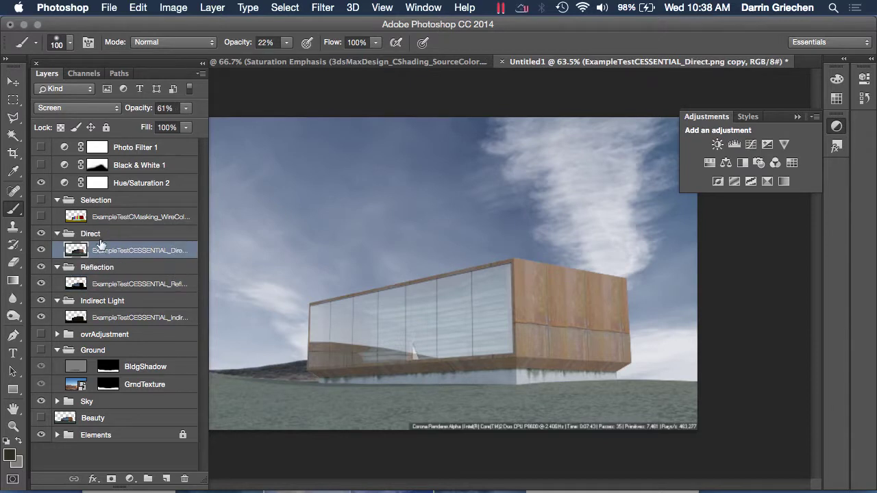
{"action": "left_click", "coordinate": [186, 109]}
{"action": "left_click_drag", "start_coordinate": [176, 126], "coordinate": [205, 128]}
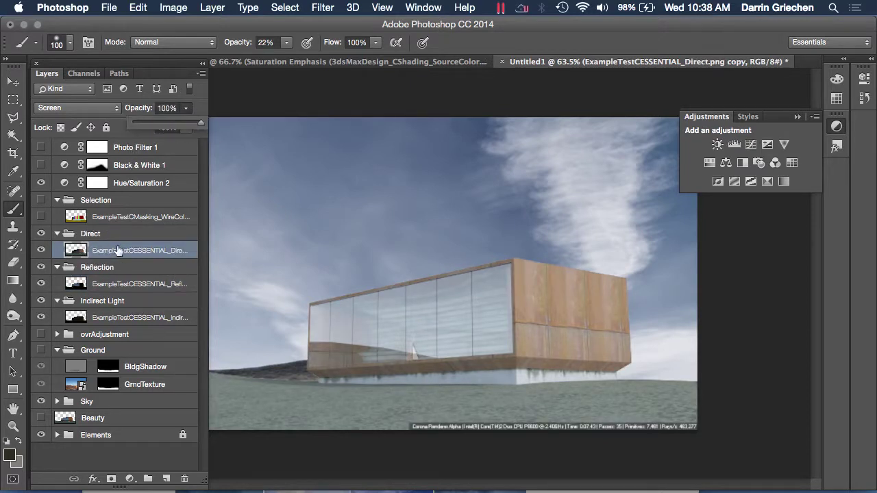
{"action": "left_click", "coordinate": [118, 252]}
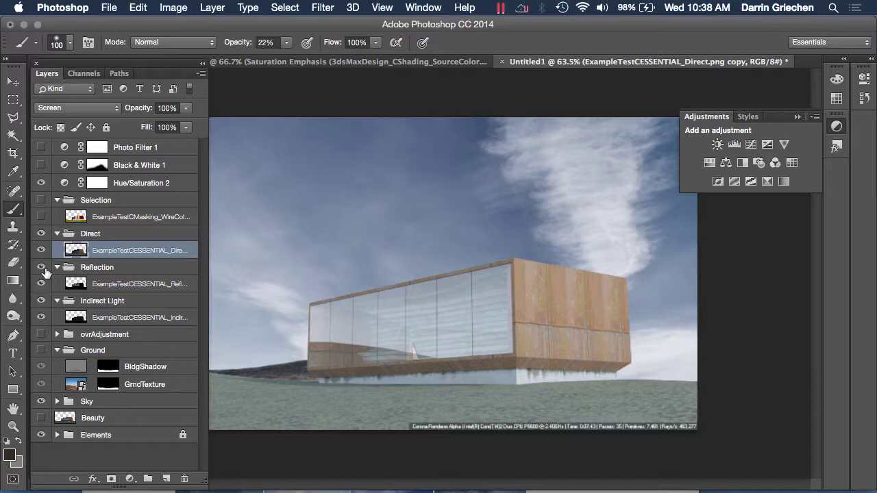
Step: Hide the Sky and Elements groups and the Direct, Reflect and Indirect layers to clear the canvas
{"action": "left_click", "coordinate": [43, 418]}
{"action": "left_click", "coordinate": [42, 418]}
{"action": "left_click", "coordinate": [41, 403]}
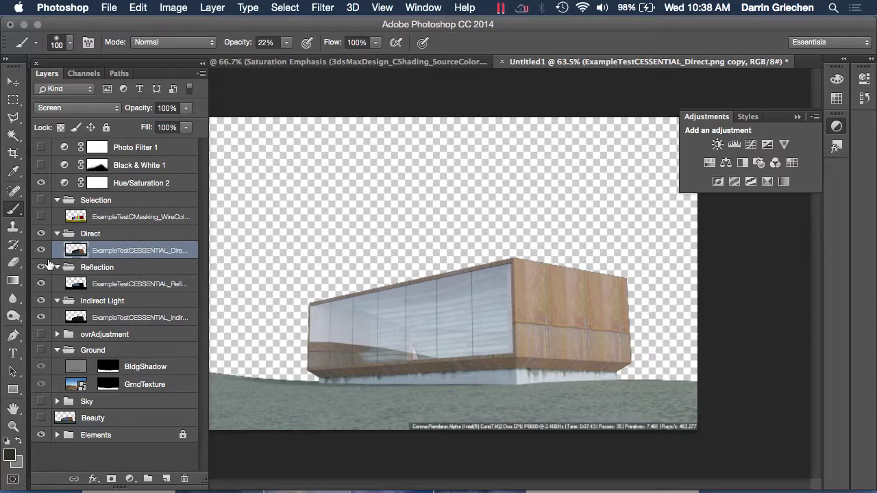
{"action": "left_click", "coordinate": [40, 250]}
{"action": "left_click", "coordinate": [41, 284]}
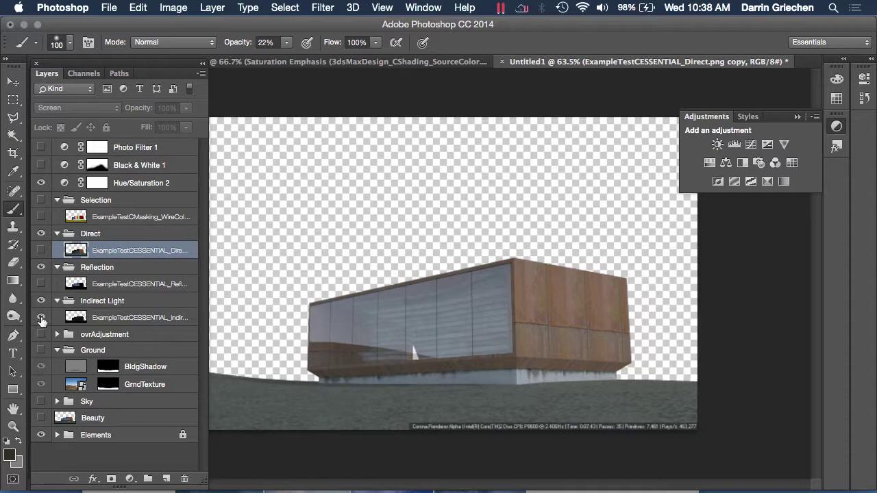
{"action": "left_click", "coordinate": [40, 318]}
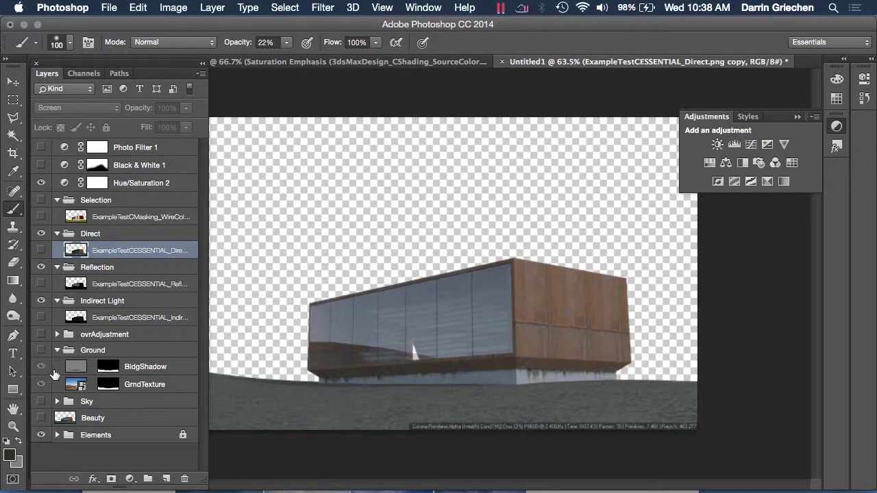
{"action": "left_click", "coordinate": [42, 437]}
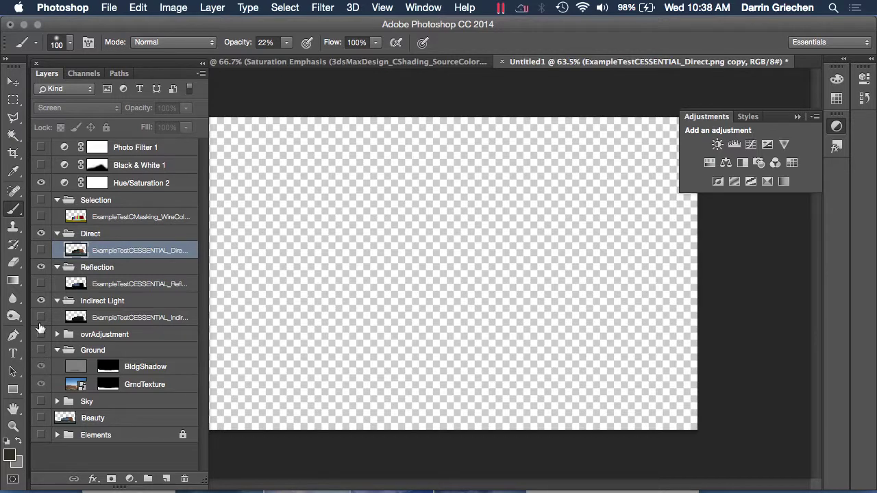
Step: Show the Indirect, Reflect and Direct layers one after another to rebuild the building from its render elements
{"action": "left_click", "coordinate": [41, 318]}
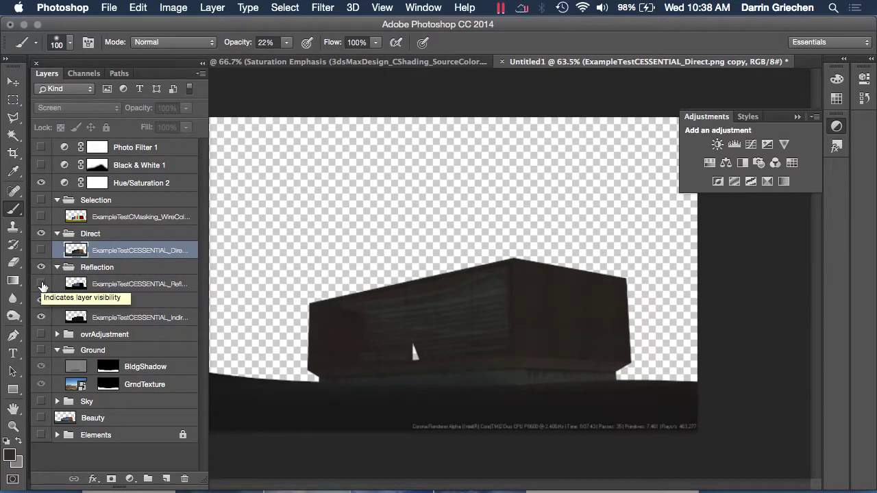
{"action": "left_click", "coordinate": [41, 284]}
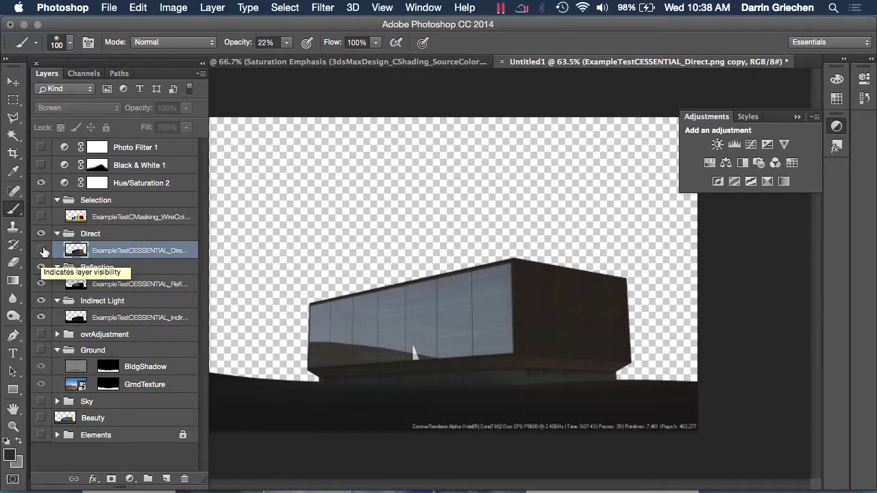
{"action": "left_click", "coordinate": [41, 250]}
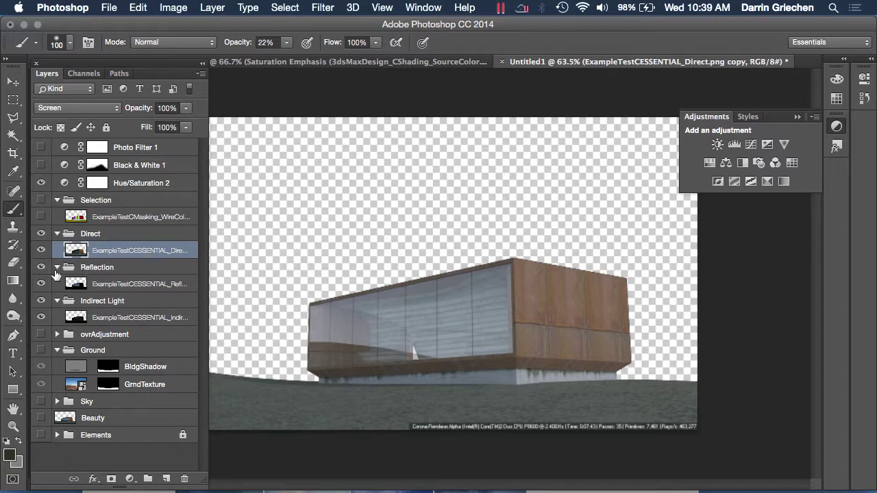
Step: Lower the ExampleTestCESSENTIAL_Reflect layer's opacity to 76%
{"action": "left_click", "coordinate": [109, 285]}
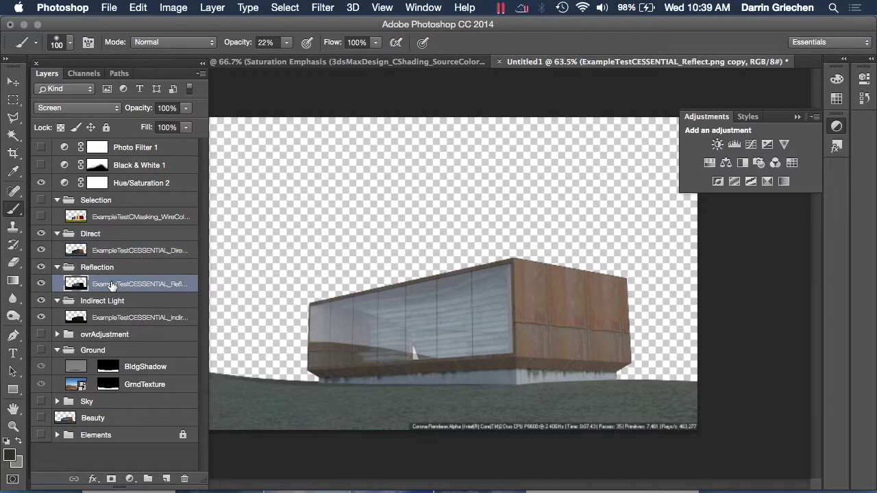
{"action": "left_click", "coordinate": [188, 129]}
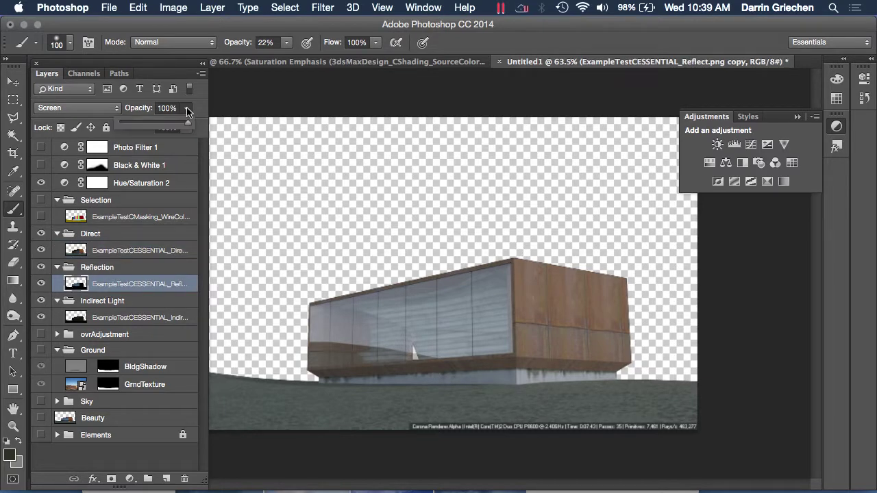
{"action": "left_click_drag", "start_coordinate": [189, 129], "coordinate": [176, 128]}
{"action": "mouse_move", "coordinate": [160, 127]}
{"action": "left_mouse_down"}
{"action": "mouse_move", "coordinate": [101, 137]}
{"action": "mouse_move", "coordinate": [183, 135]}
{"action": "mouse_move", "coordinate": [171, 135]}
{"action": "left_mouse_up"}
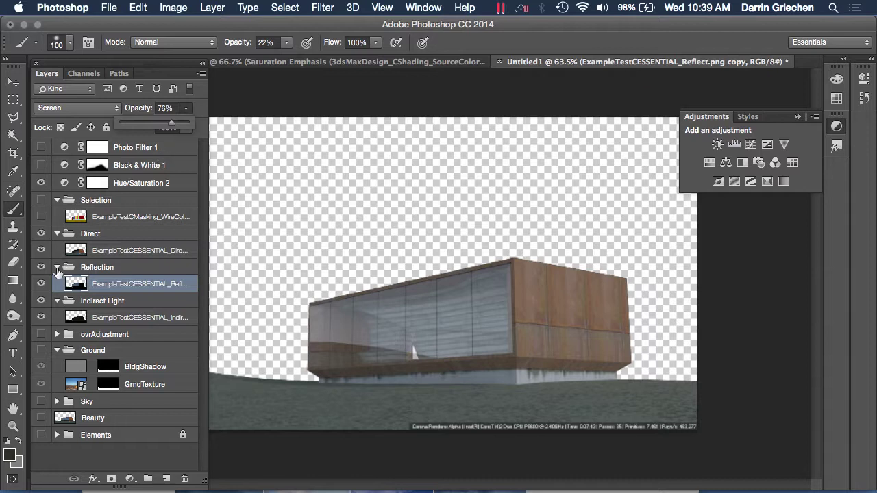
Step: Try the Soft Light blend mode on the ExampleTestCESSENTIAL_Direct layer, then return it to Screen
{"action": "left_click", "coordinate": [111, 317]}
{"action": "left_click", "coordinate": [120, 282]}
{"action": "left_click", "coordinate": [126, 251]}
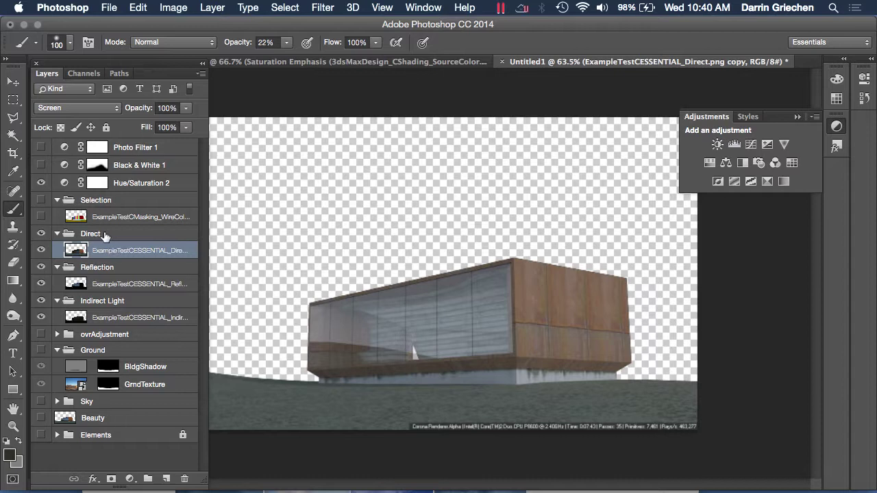
{"action": "left_click", "coordinate": [107, 110]}
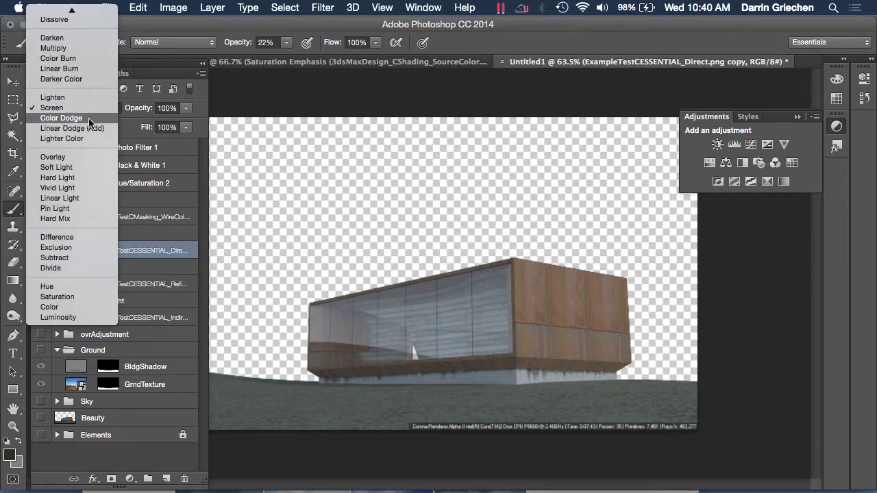
{"action": "left_click", "coordinate": [82, 171]}
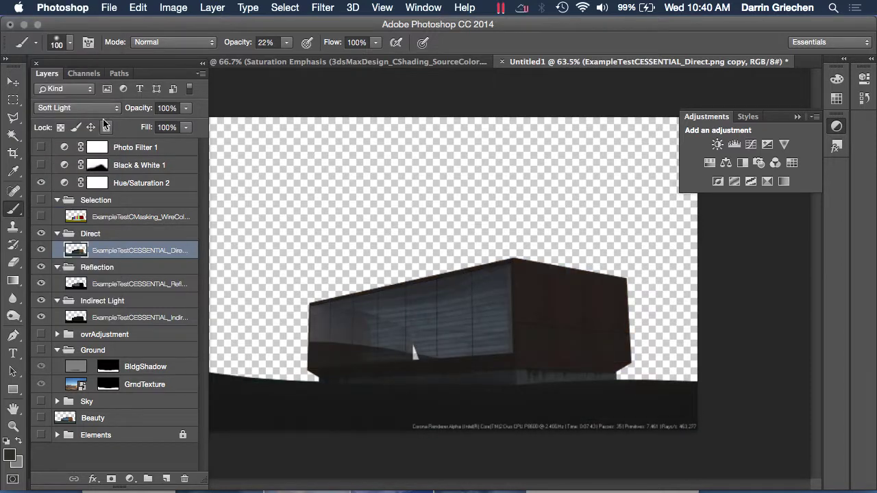
{"action": "left_click", "coordinate": [101, 108]}
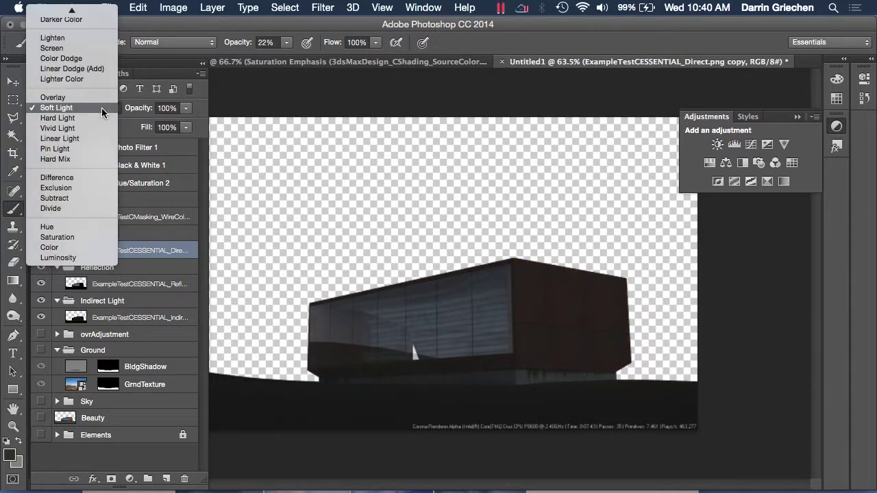
{"action": "left_click", "coordinate": [85, 48]}
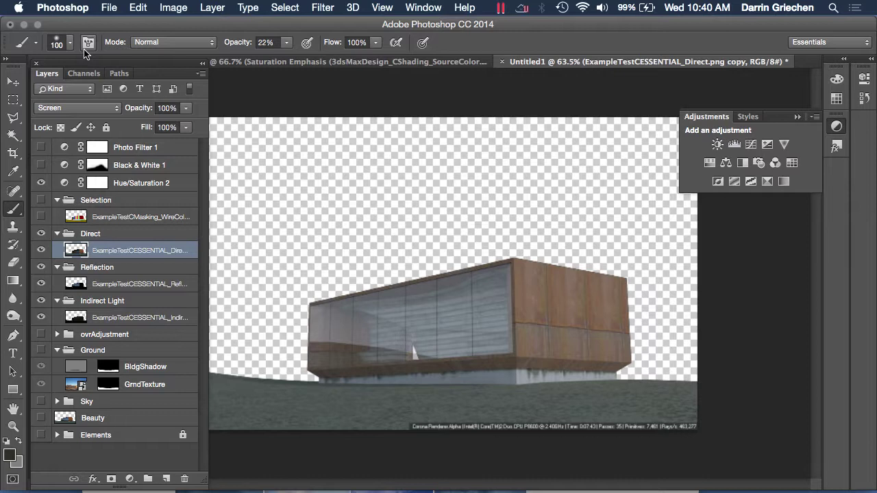
Step: Hide the Direct, Reflect and Indirect render-element layers and show the Beauty layer instead
{"action": "left_click", "coordinate": [42, 250]}
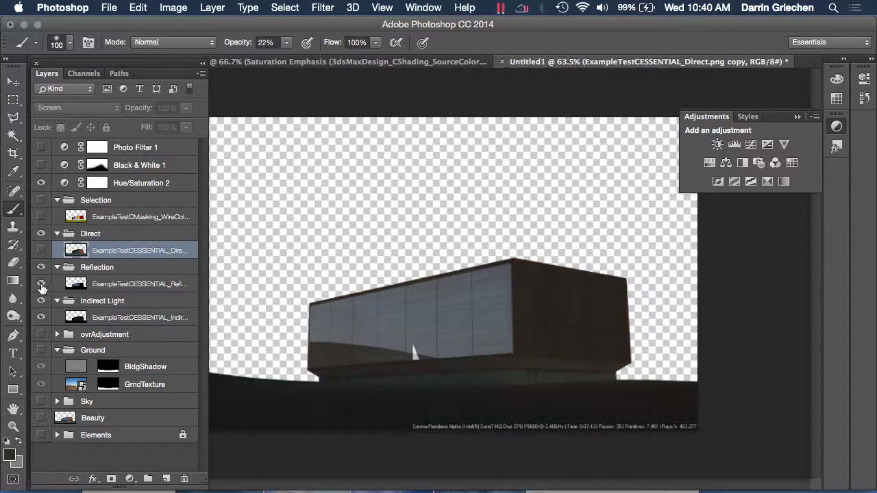
{"action": "left_click", "coordinate": [42, 284]}
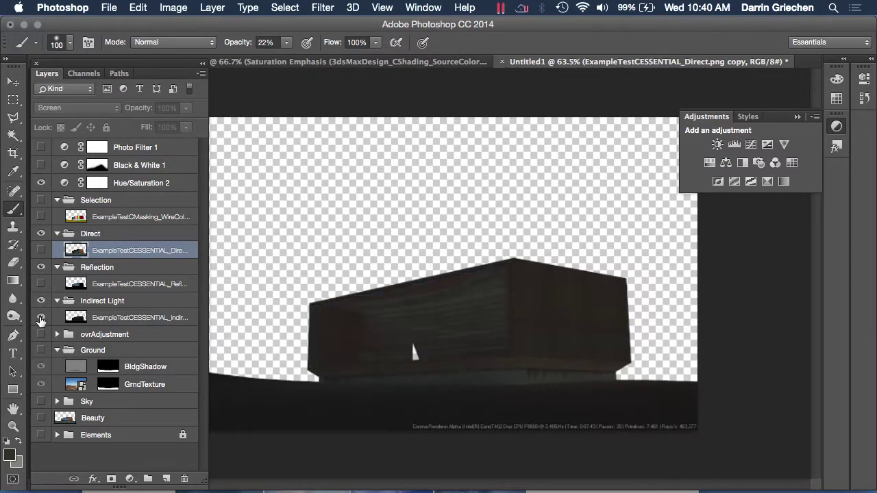
{"action": "left_click", "coordinate": [40, 320]}
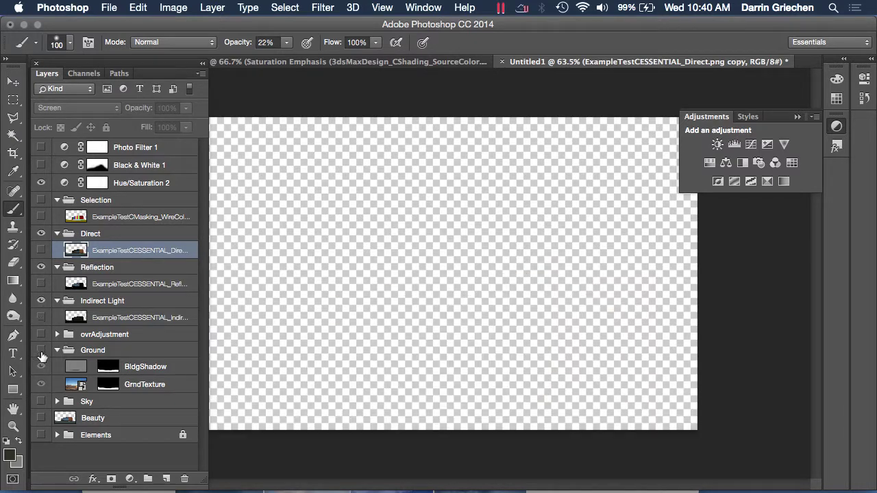
{"action": "left_click", "coordinate": [41, 418]}
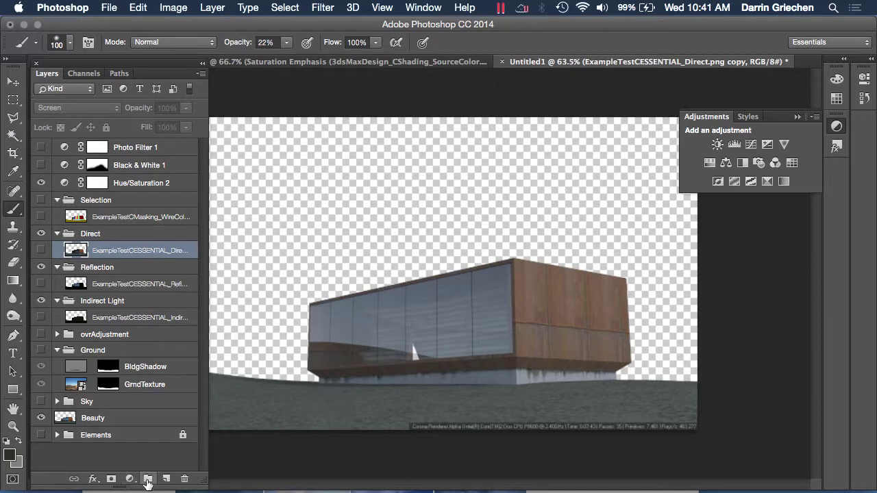
Step: Create a layer group named "element" and place it above the Direct group, outside of it
{"action": "left_click", "coordinate": [148, 479]}
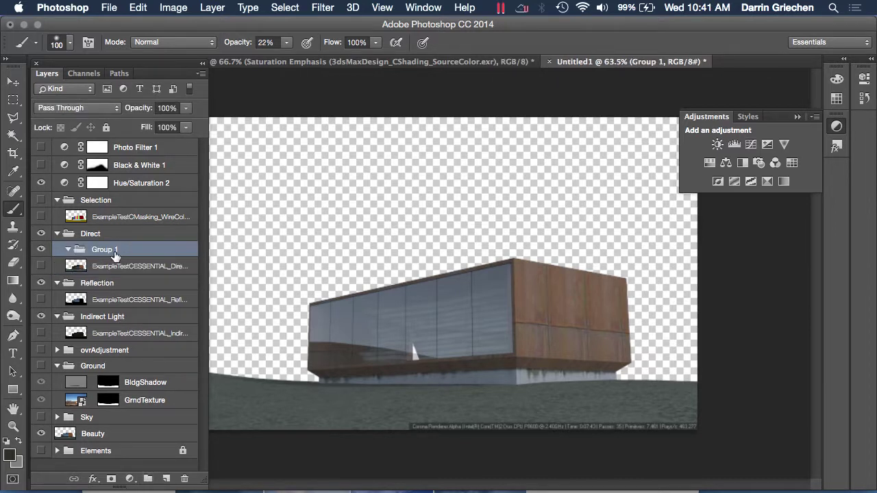
{"action": "key", "text": "m"}
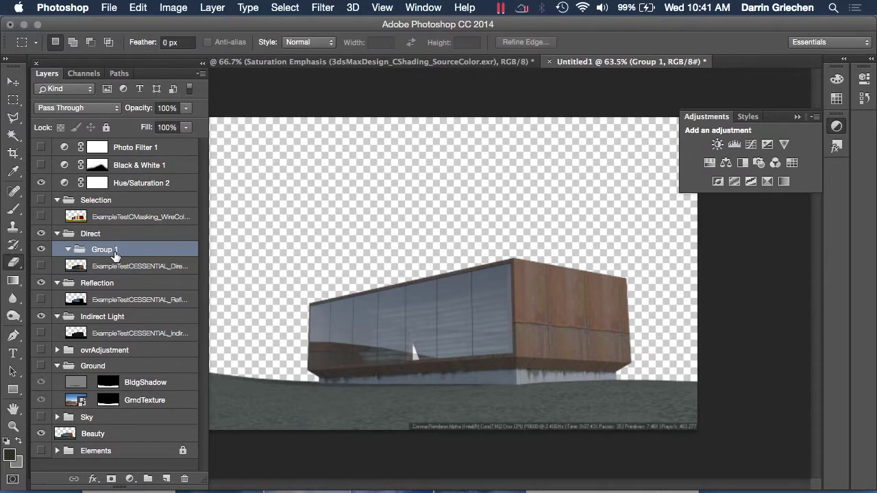
{"action": "key", "text": "e"}
{"action": "left_click", "coordinate": [115, 255]}
{"action": "key", "text": "t"}
{"action": "double_click", "coordinate": [116, 253]}
{"action": "type", "text": "element"}
{"action": "key", "text": "Return"}
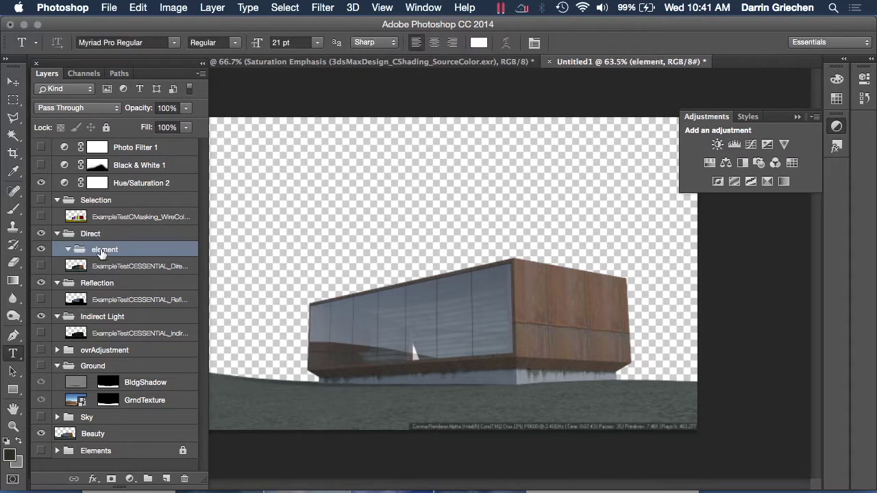
{"action": "left_click_drag", "start_coordinate": [101, 252], "coordinate": [105, 228]}
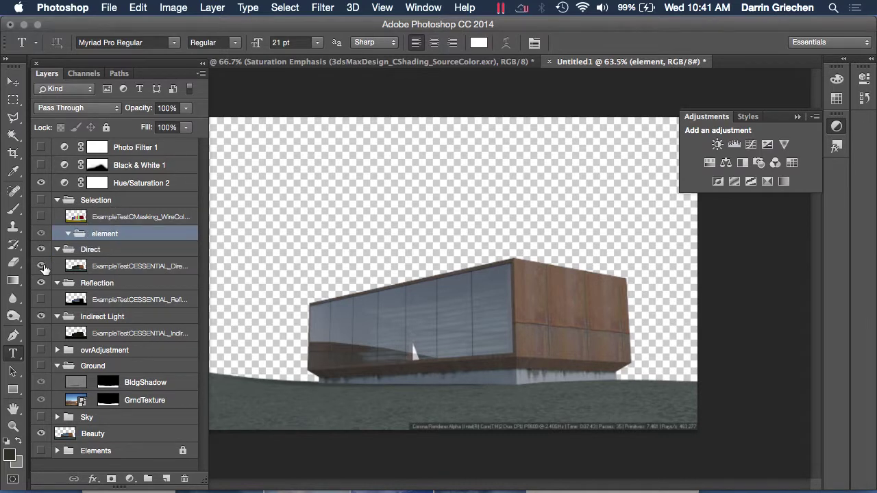
Step: Show the ExampleTestCESSENTIAL Direct, Reflect and Indirect layers again
{"action": "left_click", "coordinate": [41, 266]}
{"action": "left_click", "coordinate": [41, 299]}
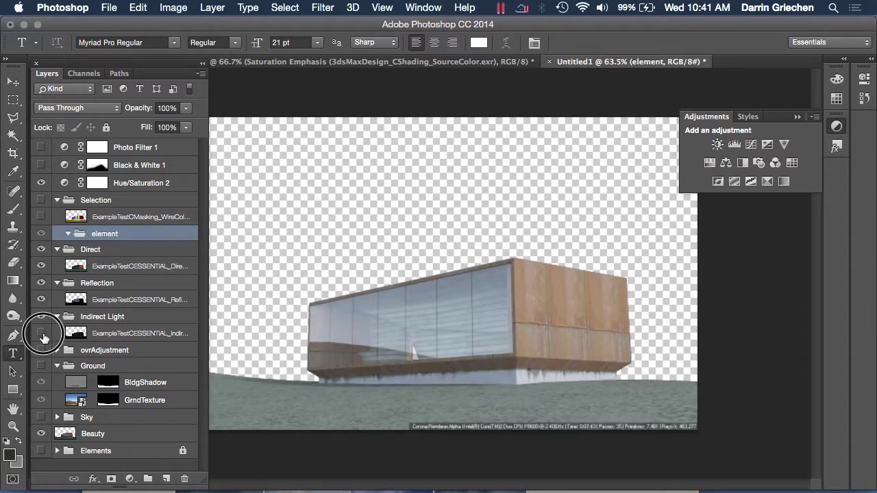
{"action": "left_click", "coordinate": [41, 333]}
Step: Move the Direct, Reflection and Indirect Light groups into the element group and turn on its visibility
{"action": "left_click", "coordinate": [137, 334]}
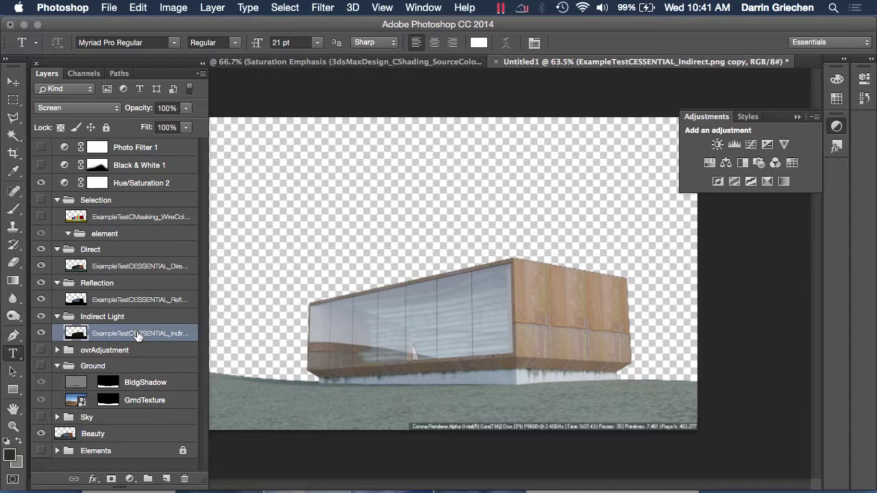
{"action": "left_click", "coordinate": [113, 256], "text": "shift"}
{"action": "left_click_drag", "start_coordinate": [112, 256], "coordinate": [110, 239]}
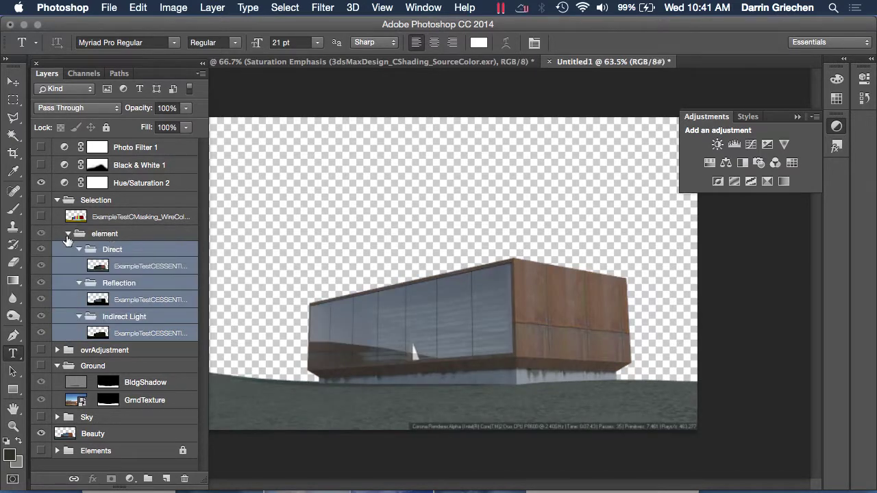
{"action": "left_click", "coordinate": [42, 234]}
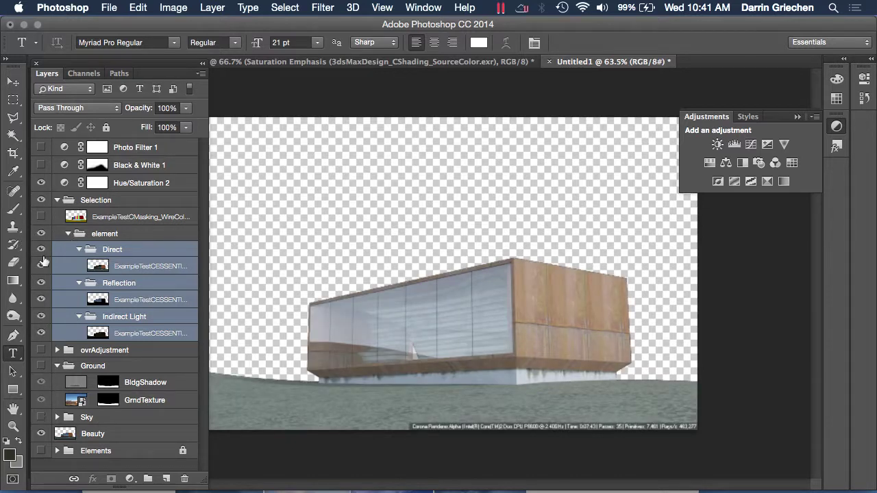
Step: Move the Beauty layer directly above the element group, toggle its visibility to compare, and leave it hidden
{"action": "left_click", "coordinate": [111, 433]}
{"action": "left_click_drag", "start_coordinate": [112, 436], "coordinate": [114, 226]}
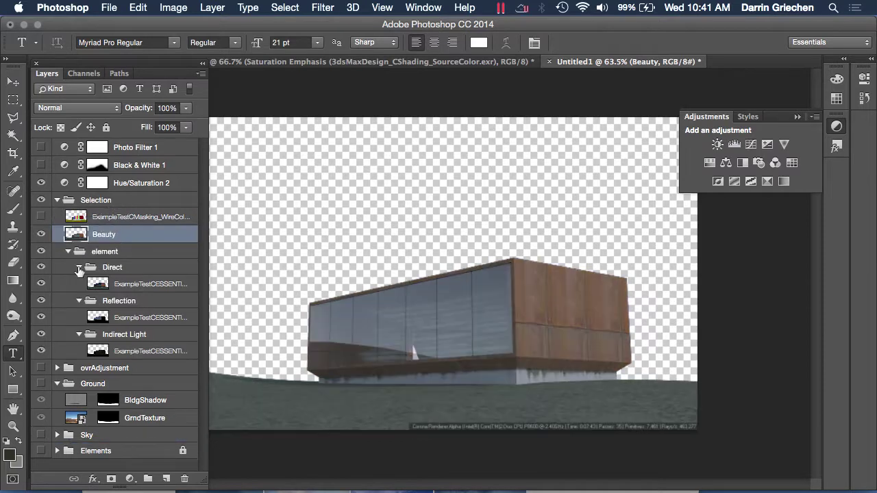
{"action": "left_click", "coordinate": [41, 235]}
{"action": "left_click", "coordinate": [41, 235]}
{"action": "left_click", "coordinate": [41, 235]}
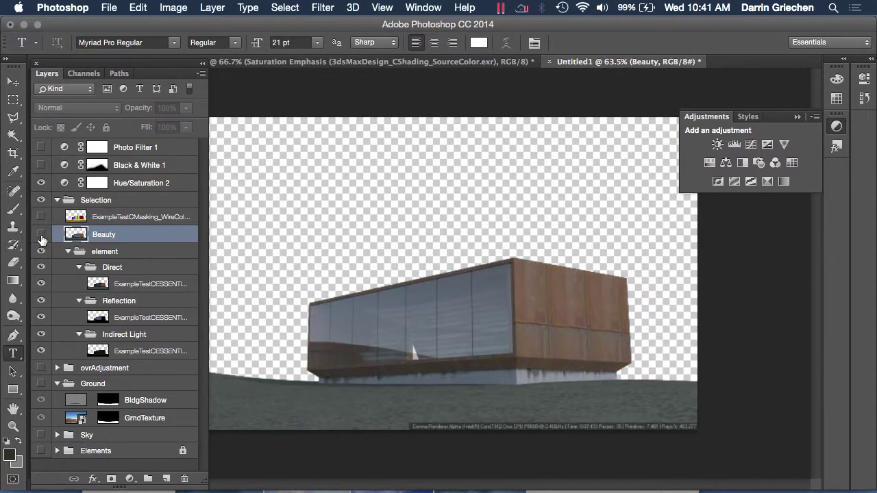
Step: Raise the Reflect layer's opacity to 100% and check the Indirect layer's blend settings
{"action": "left_click", "coordinate": [123, 283]}
{"action": "left_click", "coordinate": [152, 318]}
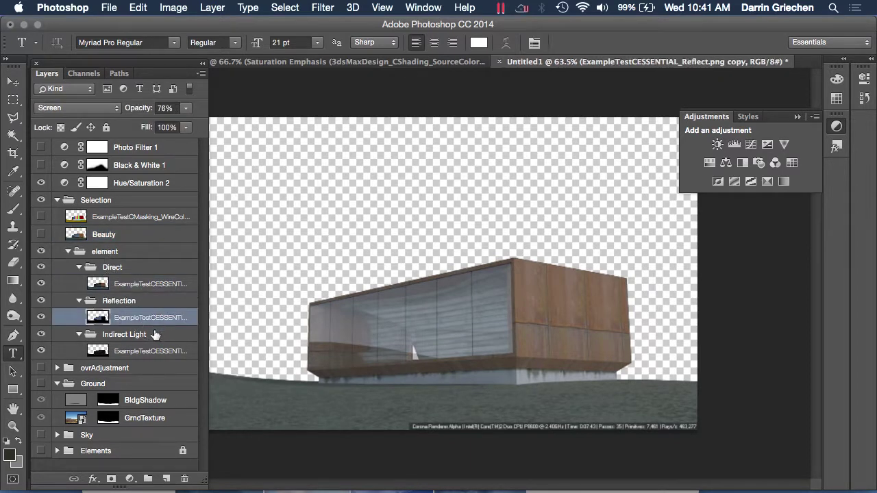
{"action": "left_click", "coordinate": [185, 109]}
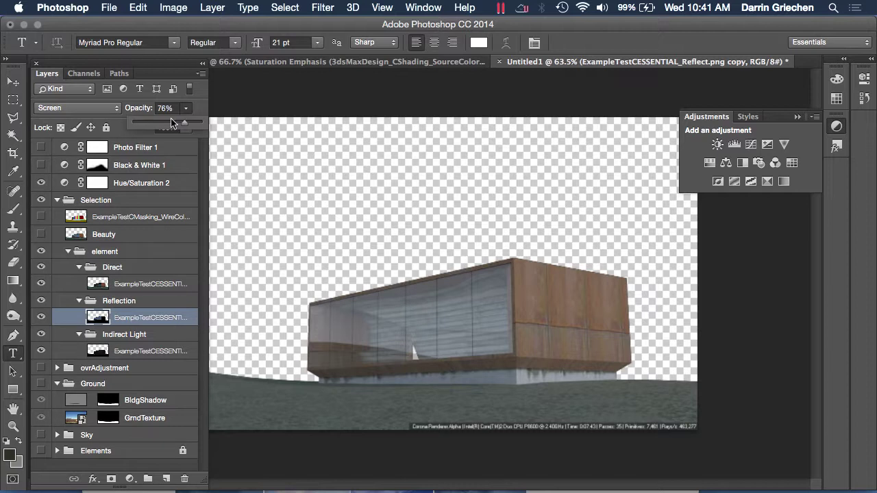
{"action": "left_click_drag", "start_coordinate": [189, 124], "coordinate": [205, 125]}
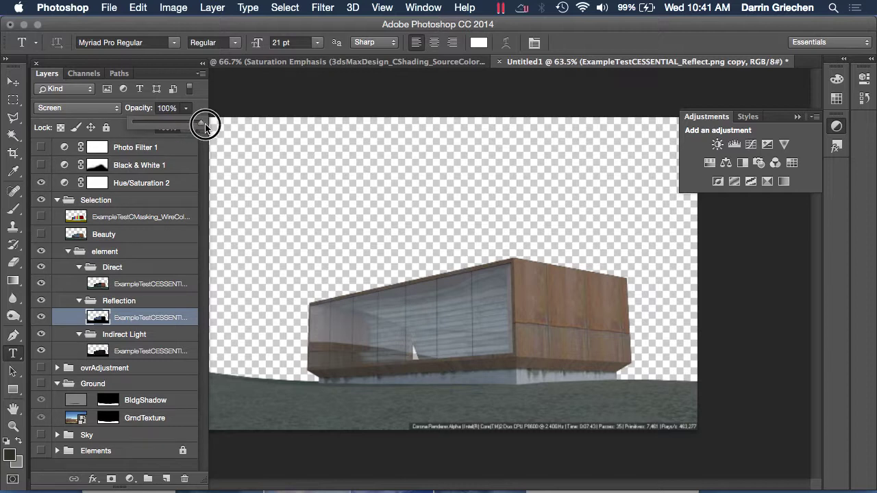
{"action": "left_click", "coordinate": [152, 354]}
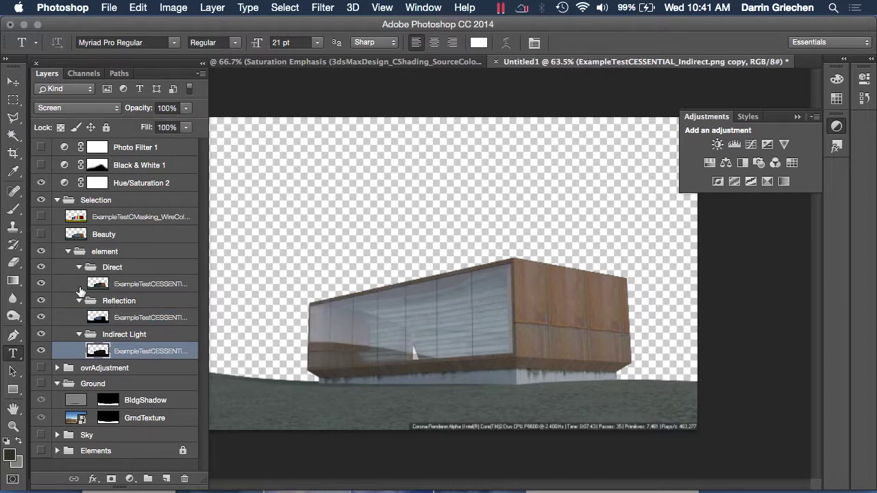
Step: Compare the Beauty render with the combined element group by repeatedly toggling their visibility, leaving both shown
{"action": "left_click", "coordinate": [41, 253]}
{"action": "left_click", "coordinate": [41, 252]}
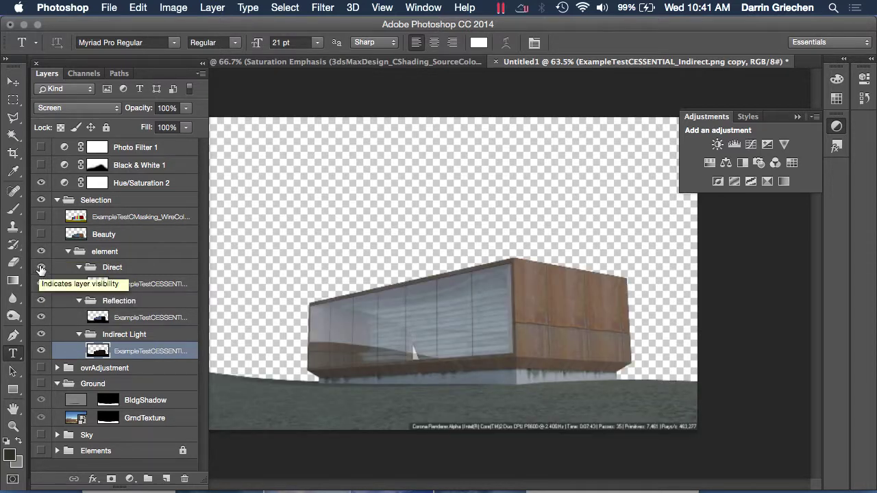
{"action": "left_click", "coordinate": [41, 234]}
{"action": "left_click", "coordinate": [41, 234]}
{"action": "left_click", "coordinate": [41, 235]}
{"action": "left_click", "coordinate": [41, 235]}
{"action": "left_click", "coordinate": [41, 235]}
{"action": "left_click", "coordinate": [41, 234]}
{"action": "left_click", "coordinate": [41, 235]}
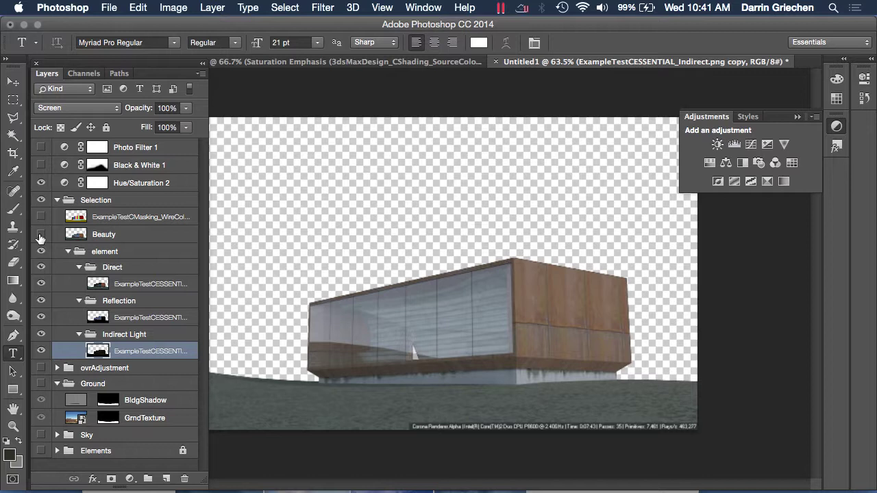
{"action": "left_click", "coordinate": [42, 235]}
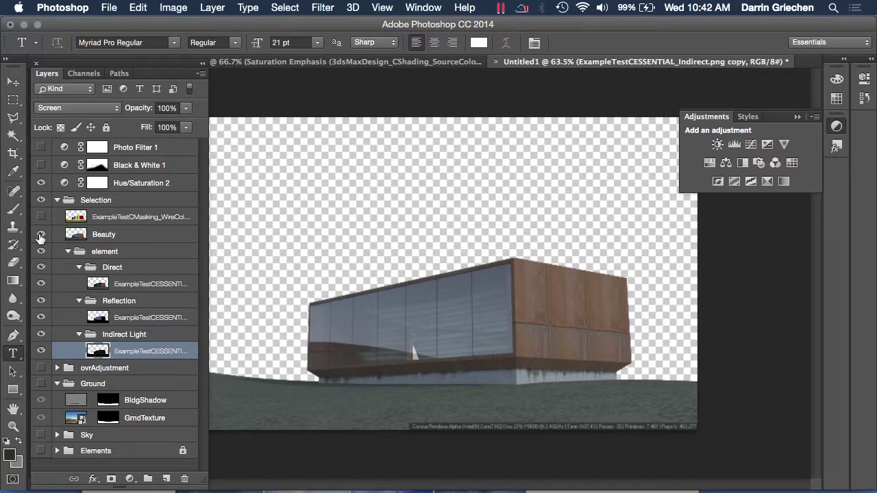
{"action": "left_click", "coordinate": [41, 234]}
{"action": "left_click", "coordinate": [41, 234]}
{"action": "left_click", "coordinate": [57, 201]}
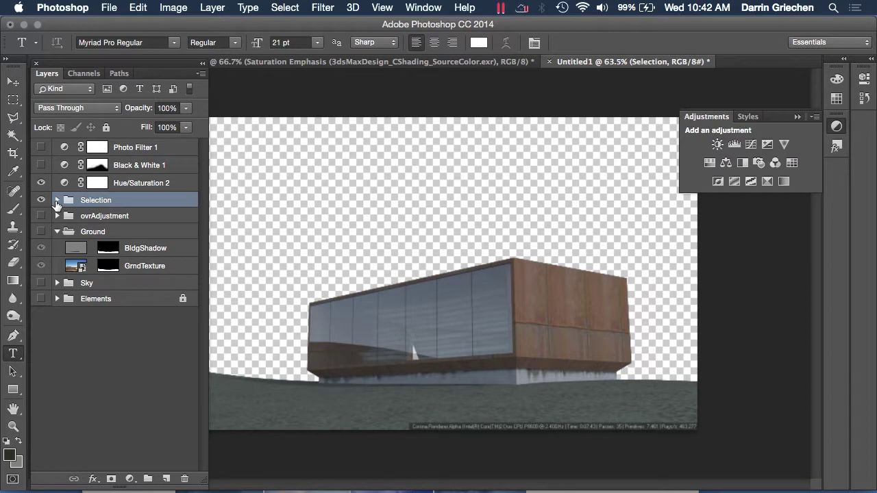
{"action": "left_click", "coordinate": [57, 200]}
{"action": "left_click", "coordinate": [57, 200]}
{"action": "left_click", "coordinate": [57, 201]}
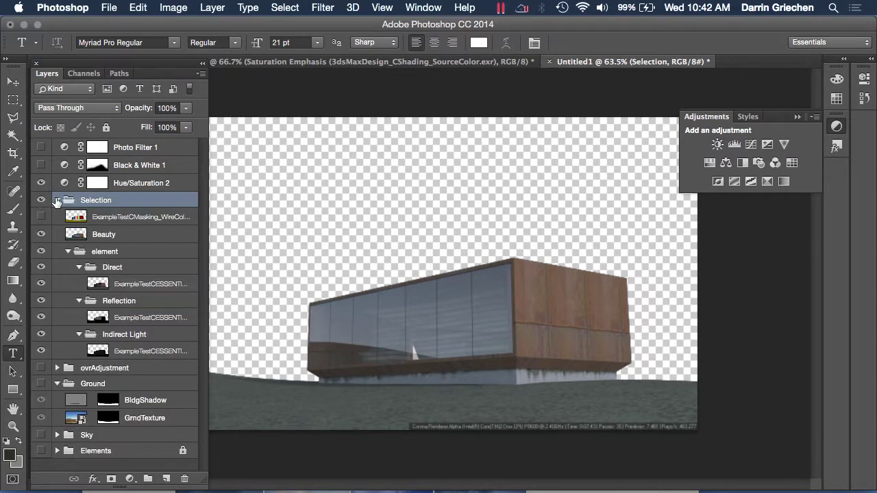
Step: Move the Beauty layer out of the Selection group to between the Sky and Elements groups, and select the Direct group
{"action": "left_click", "coordinate": [114, 237]}
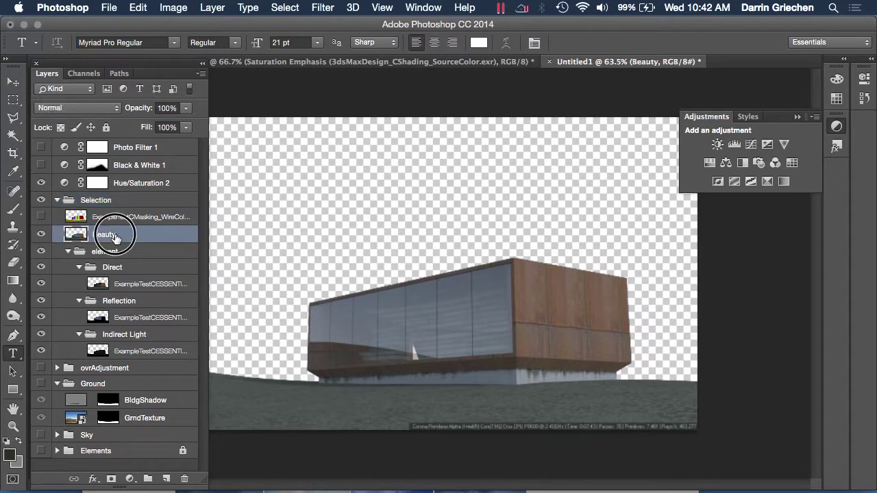
{"action": "left_click_drag", "start_coordinate": [114, 236], "coordinate": [107, 448]}
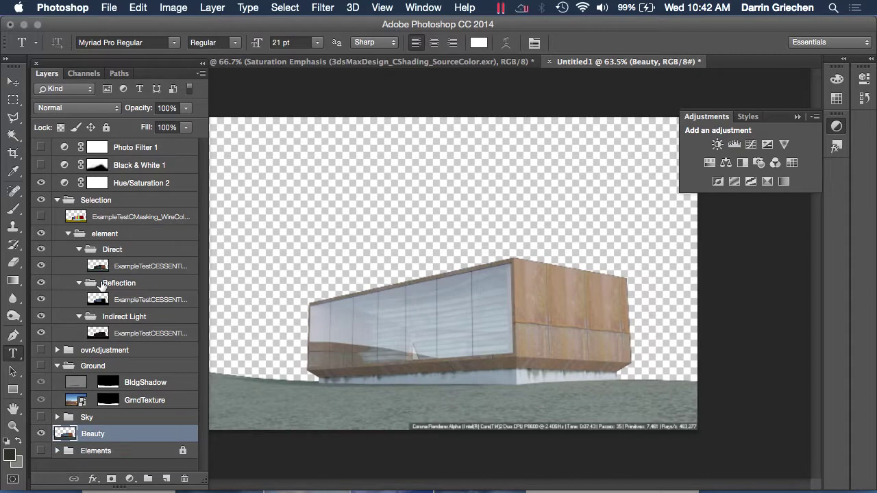
{"action": "left_click", "coordinate": [115, 235]}
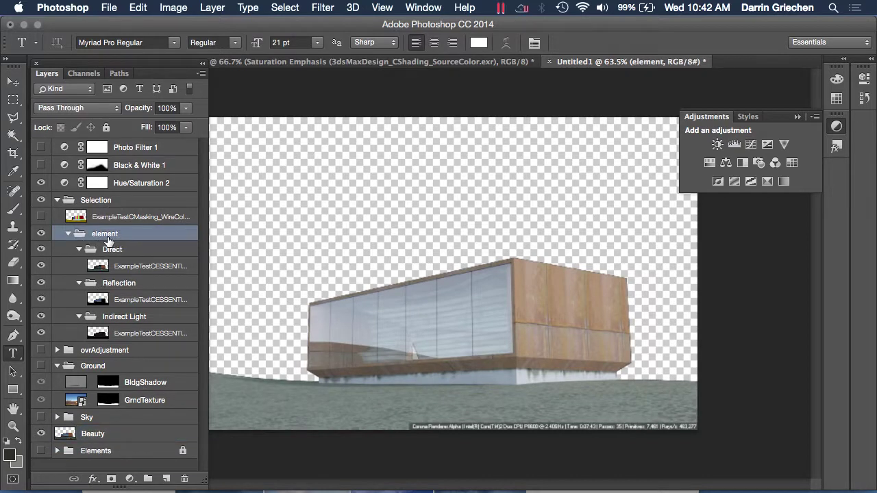
{"action": "left_click", "coordinate": [115, 252]}
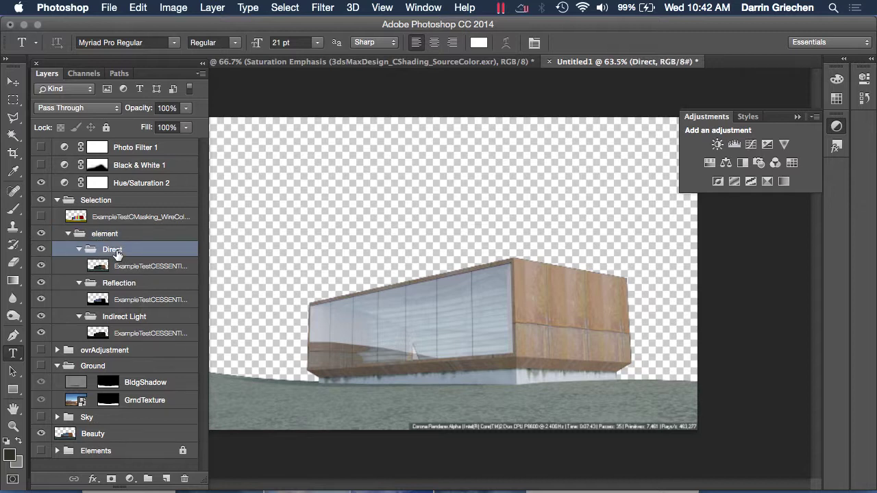
Step: Collapse the Direct, Reflection and Indirect Light groups and move them out of the element group to between ovrAdjustment and Ground
{"action": "left_click", "coordinate": [79, 317]}
{"action": "left_click", "coordinate": [79, 283]}
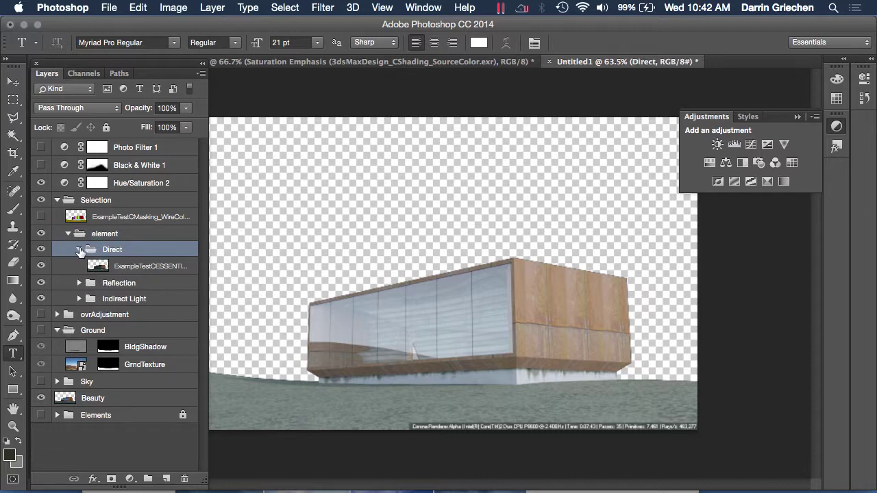
{"action": "left_click", "coordinate": [78, 249]}
{"action": "left_click", "coordinate": [119, 282], "text": "shift"}
{"action": "left_click_drag", "start_coordinate": [121, 254], "coordinate": [108, 306]}
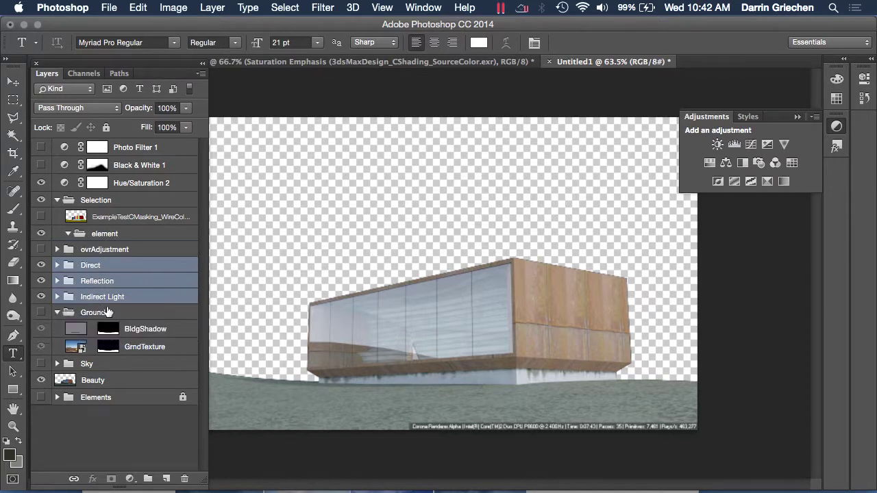
Step: Delete the empty element group and collapse the Selection group
{"action": "left_click", "coordinate": [107, 235]}
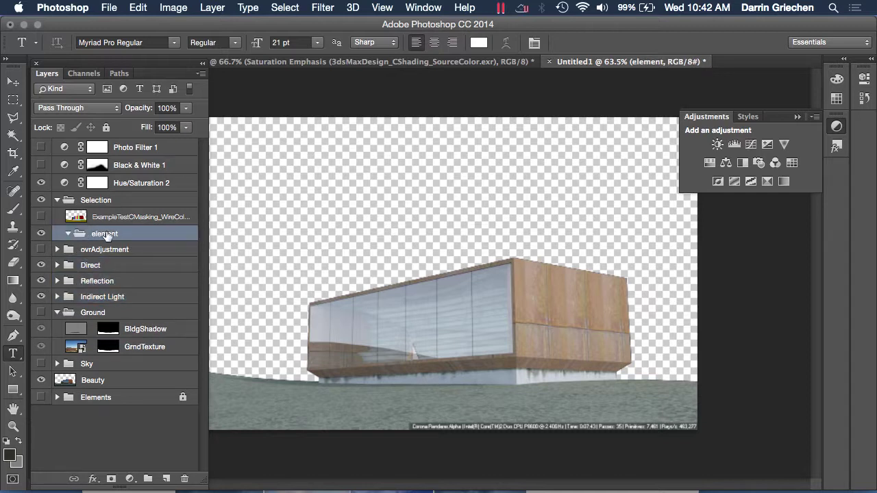
{"action": "left_click", "coordinate": [184, 478]}
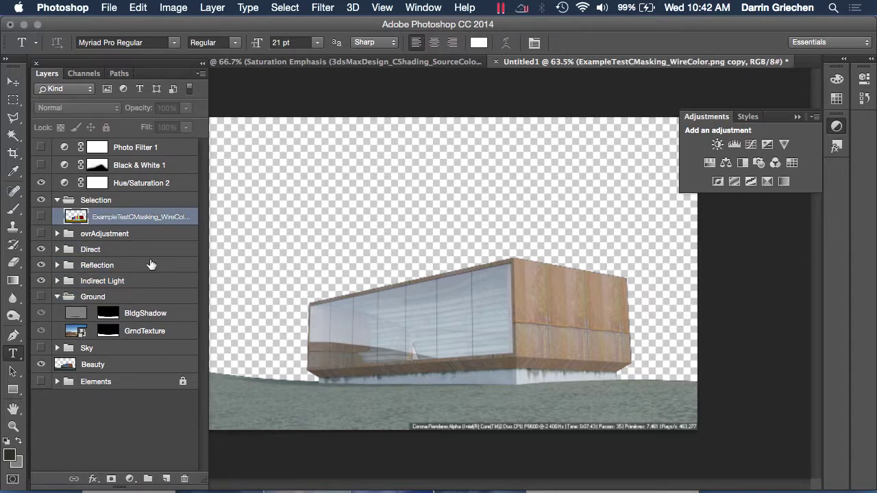
{"action": "left_click", "coordinate": [57, 200]}
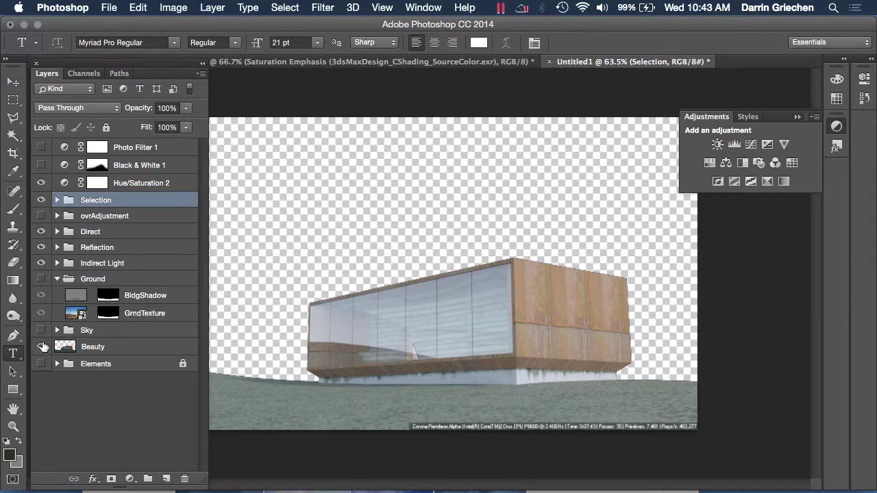
Step: Turn on the visibility of the Ground, ovrAdjustment and Sky groups, and expand ovrAdjustment to show its adjustment layers
{"action": "left_click", "coordinate": [42, 279]}
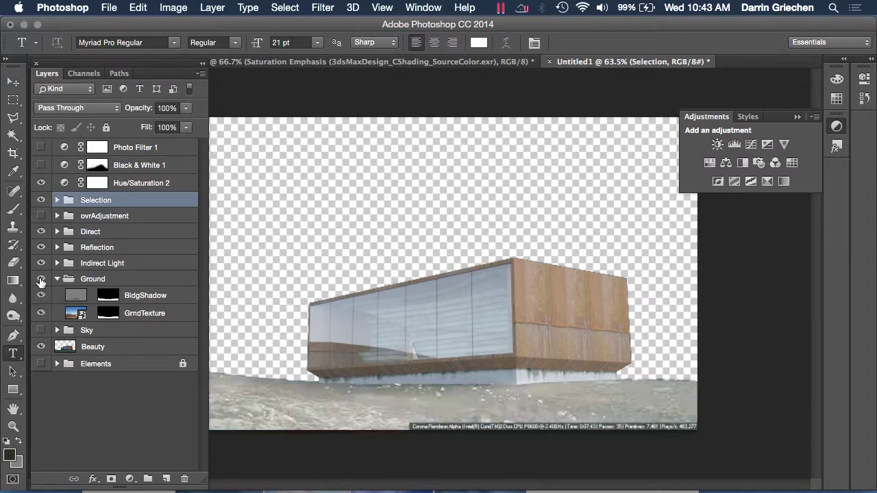
{"action": "left_click", "coordinate": [57, 215]}
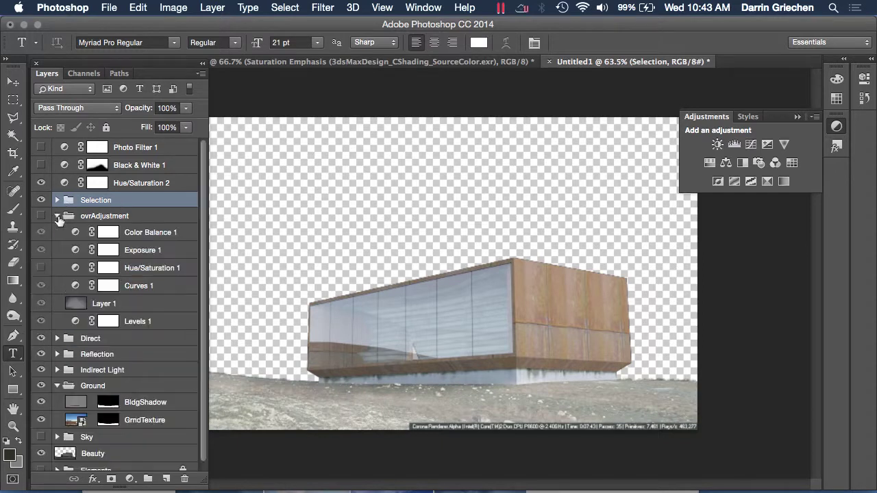
{"action": "left_click", "coordinate": [41, 216]}
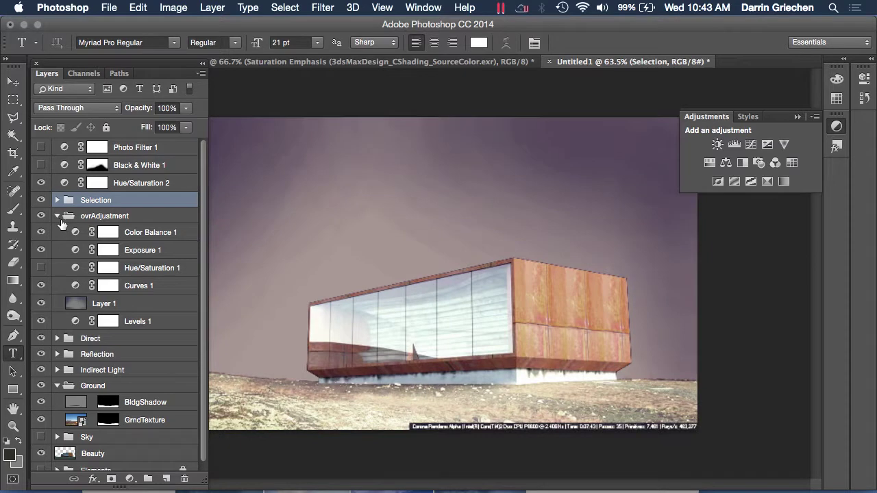
{"action": "left_click", "coordinate": [56, 219]}
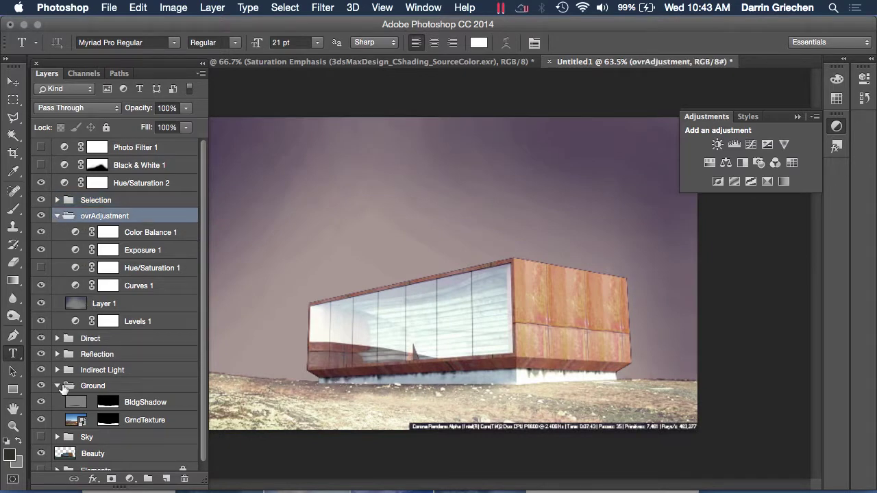
{"action": "left_click", "coordinate": [41, 437]}
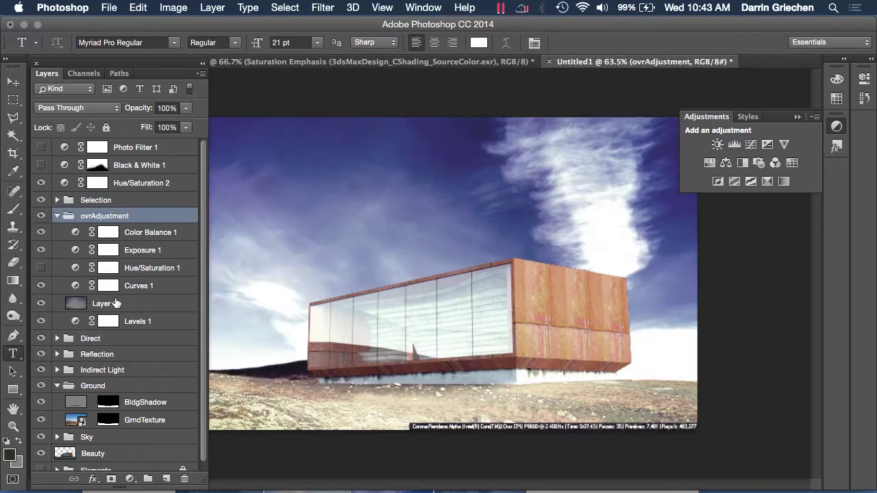
{"action": "scroll", "coordinate": [119, 427], "scroll_direction": "down", "scroll_amount": 1}
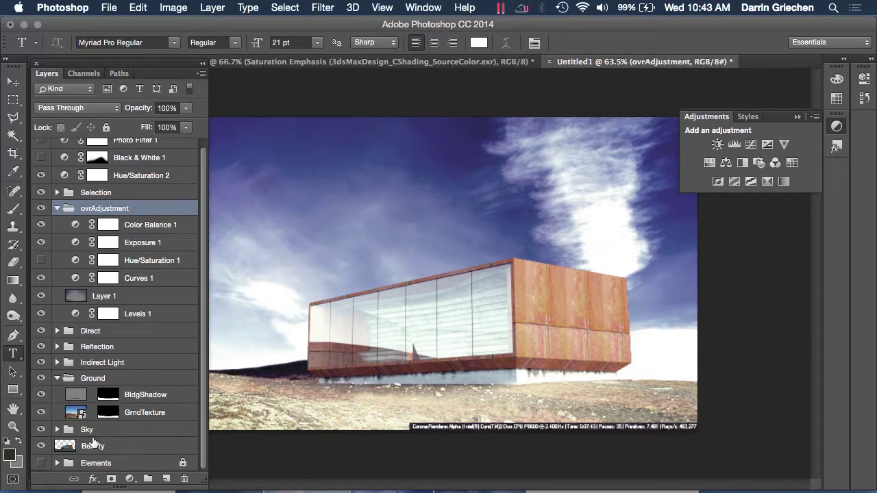
Step: Hide the Direct, Reflection and Indirect Light groups, and collapse the layer list to clear the view of the image
{"action": "left_click_drag", "start_coordinate": [41, 333], "coordinate": [42, 348]}
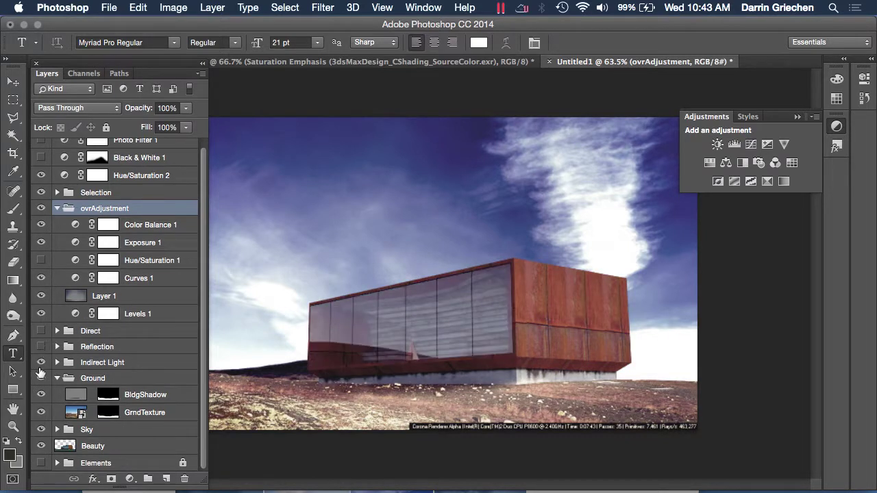
{"action": "left_click", "coordinate": [41, 362]}
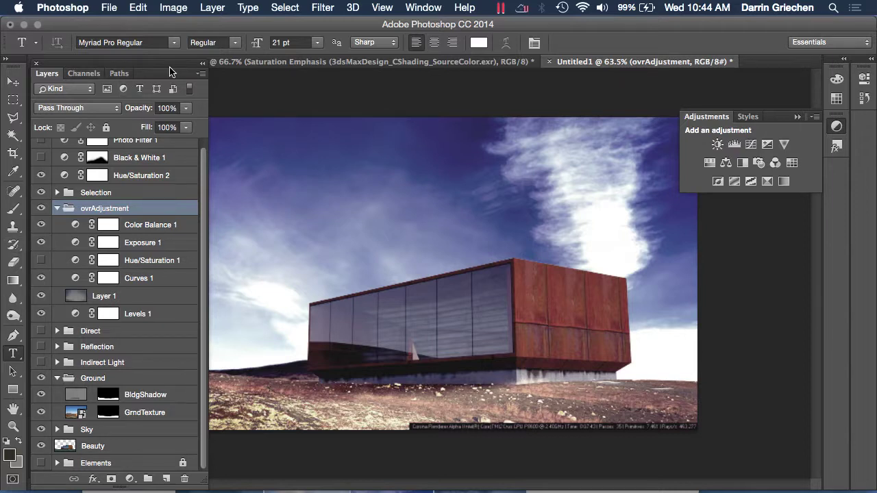
{"action": "left_click", "coordinate": [202, 63]}
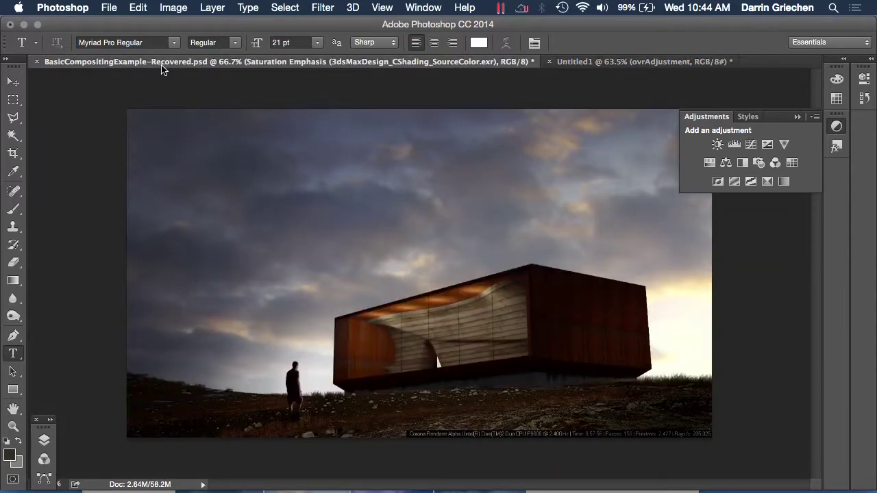
Step: Compare the Untitled1 composite with BasicCompositingExample-Recovered.psd, and bring up the layer list of the latter
{"action": "left_click", "coordinate": [603, 62]}
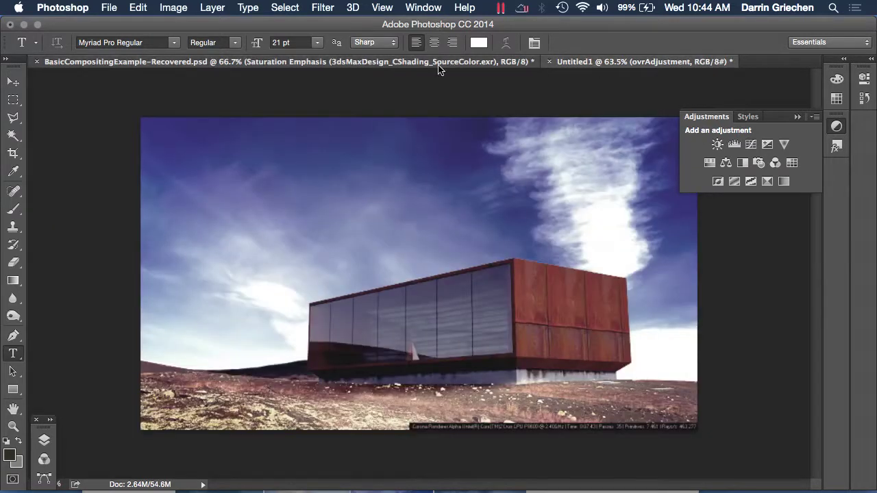
{"action": "left_click", "coordinate": [438, 67]}
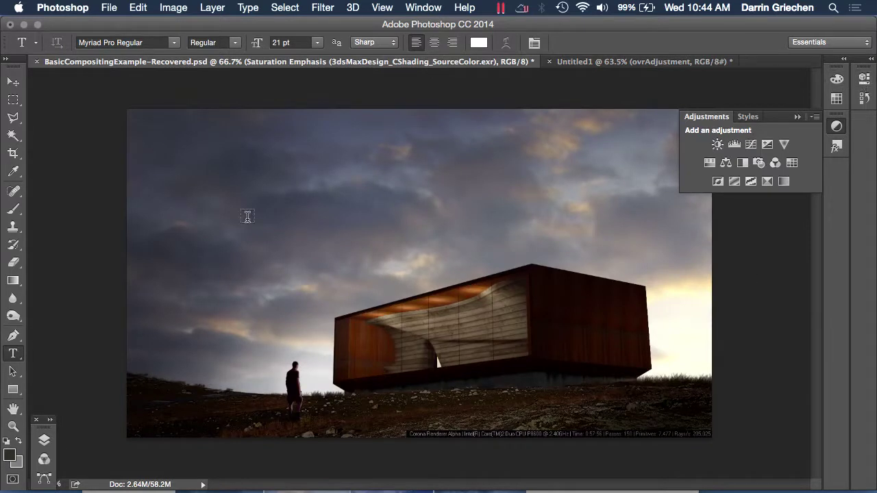
{"action": "left_click", "coordinate": [44, 440]}
Step: Expand the Guy group, toggle its visibility to compare, and hide its Guy Color Balance and Guy Shading layers
{"action": "left_click", "coordinate": [85, 205]}
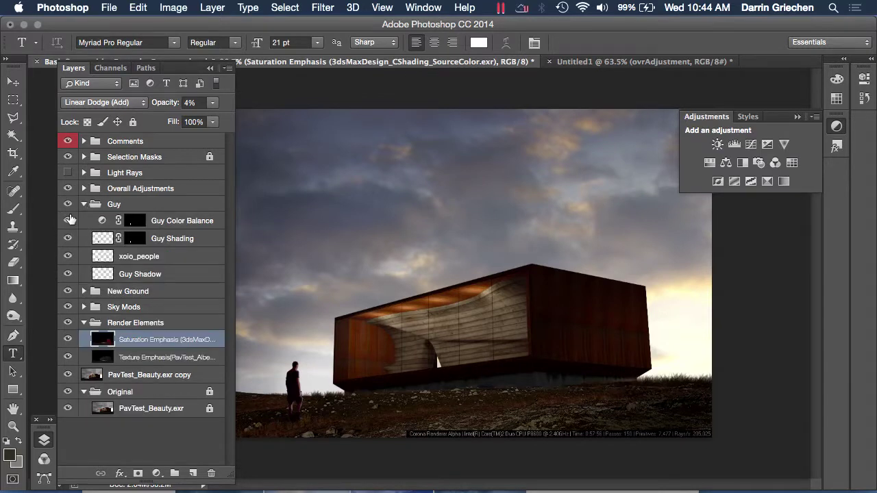
{"action": "left_click", "coordinate": [68, 206]}
{"action": "left_click", "coordinate": [68, 206]}
{"action": "left_click_drag", "start_coordinate": [68, 220], "coordinate": [67, 242]}
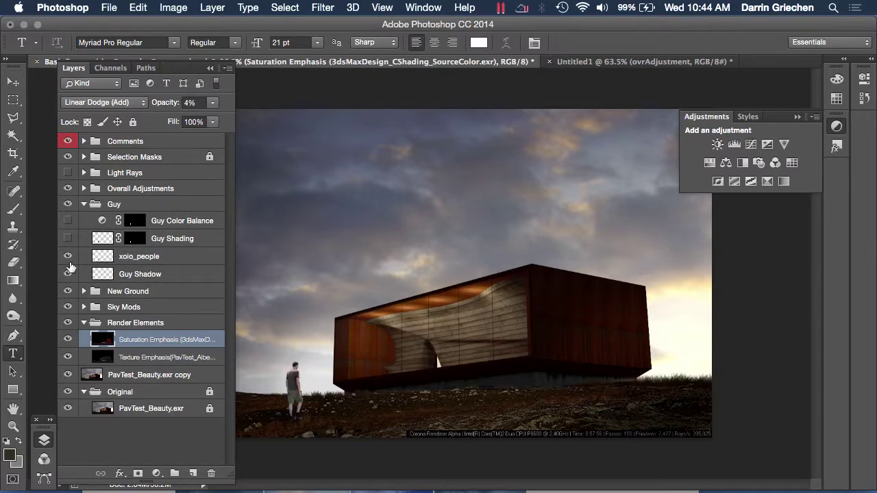
Step: Select and show the Guy Shading layer, toggling its visibility to compare the figure with and without shading
{"action": "left_click", "coordinate": [177, 239]}
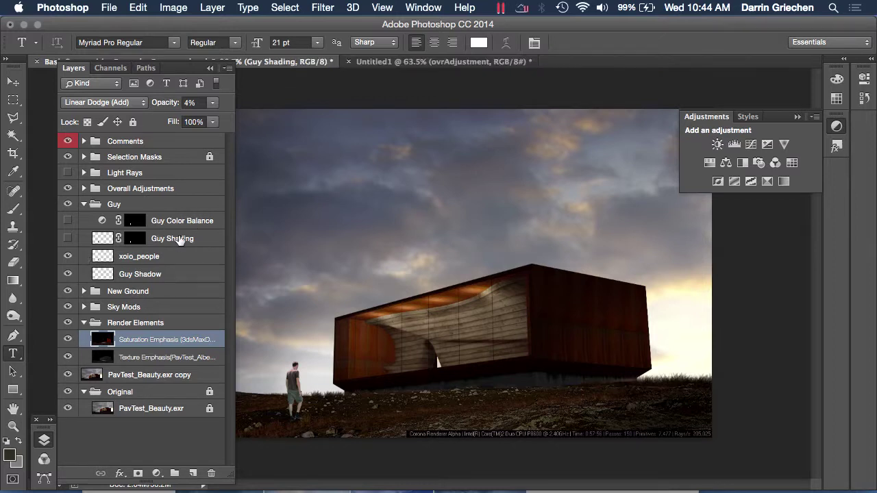
{"action": "left_click", "coordinate": [68, 239]}
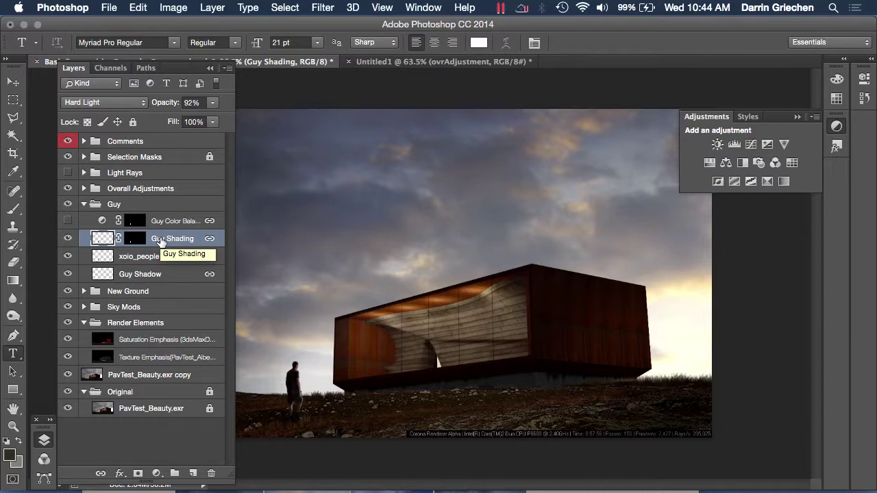
{"action": "left_click", "coordinate": [67, 240]}
{"action": "left_click", "coordinate": [67, 241]}
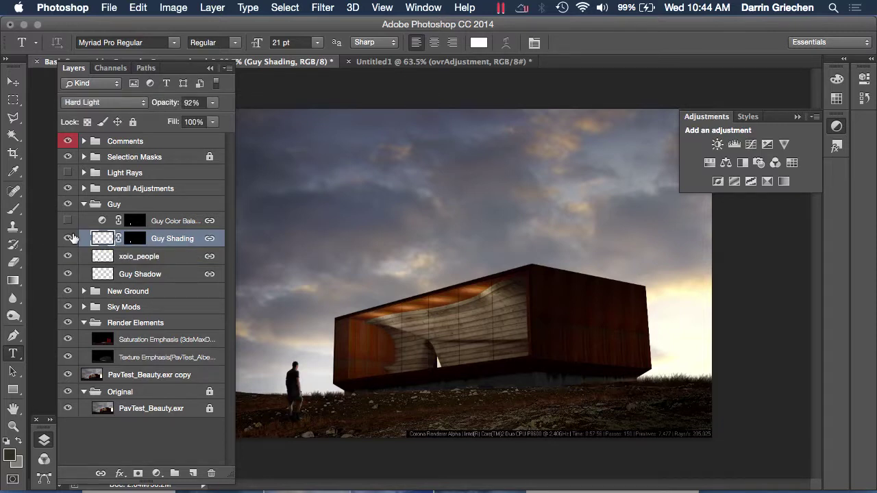
Step: Show the Guy Color Balance layer and inspect its effect on the figure up close by toggling its visibility, leaving it shown
{"action": "left_click", "coordinate": [99, 220]}
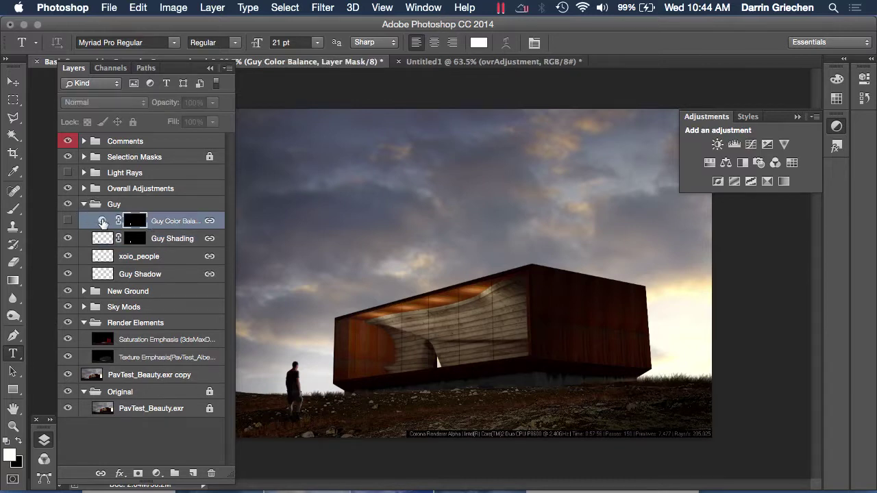
{"action": "left_click", "coordinate": [67, 220]}
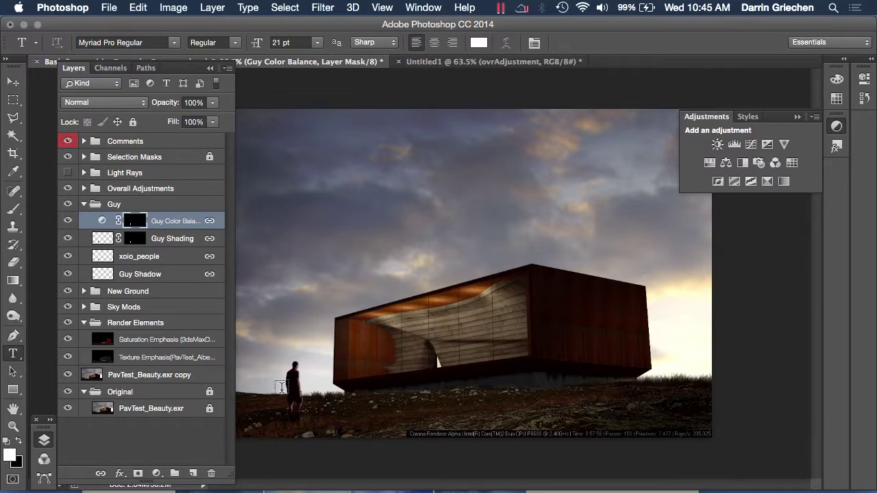
{"action": "key", "text": "super+equal"}
{"action": "scroll", "coordinate": [282, 371], "scroll_direction": "left", "scroll_amount": 10}
{"action": "scroll", "coordinate": [282, 371], "scroll_direction": "down", "scroll_amount": 5}
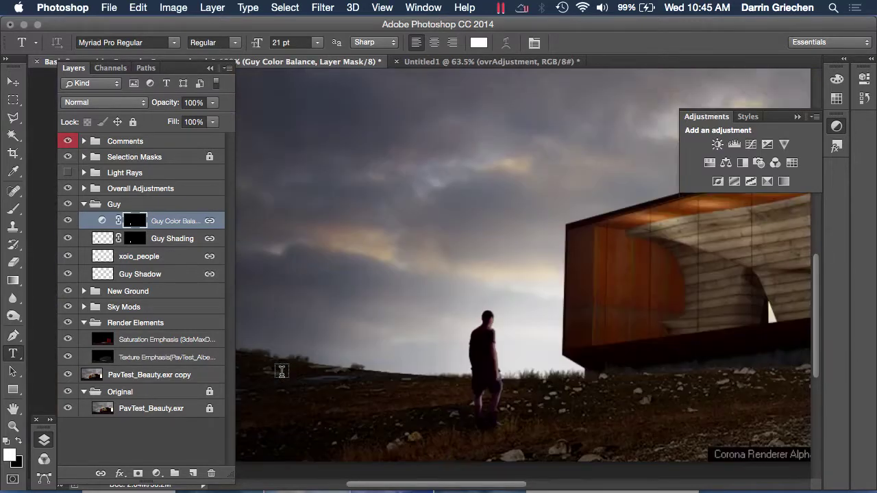
{"action": "scroll", "coordinate": [499, 318], "scroll_direction": "up", "scroll_amount": 5}
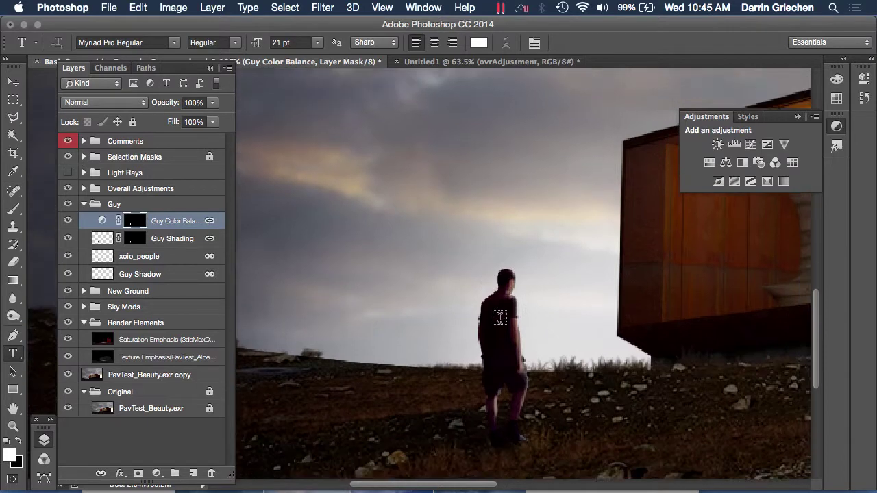
{"action": "left_click", "coordinate": [67, 221]}
{"action": "left_click", "coordinate": [67, 221]}
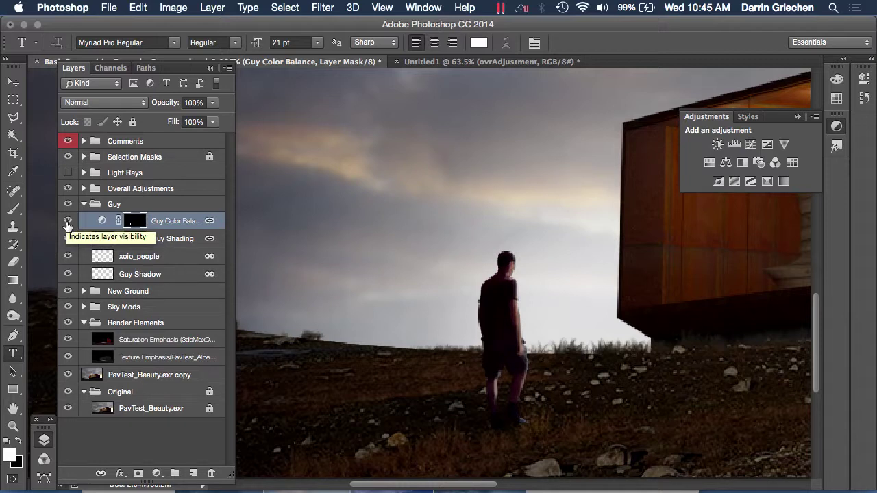
{"action": "left_click", "coordinate": [67, 221]}
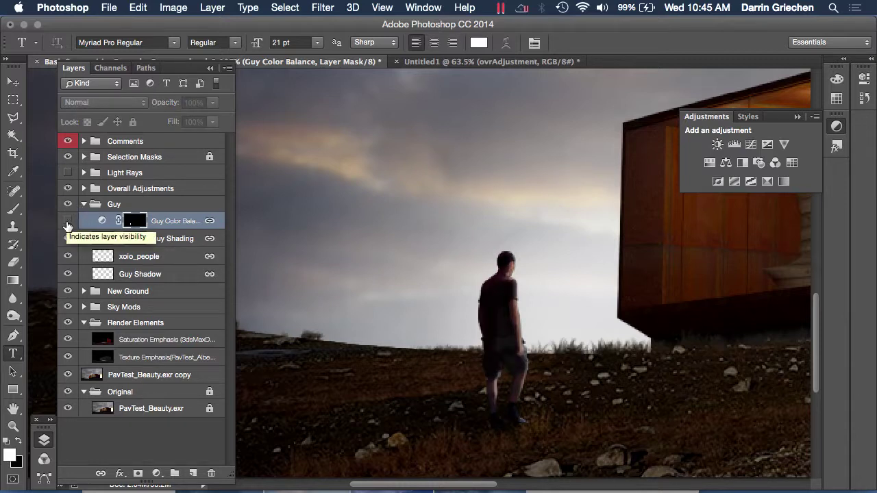
{"action": "left_click", "coordinate": [67, 221]}
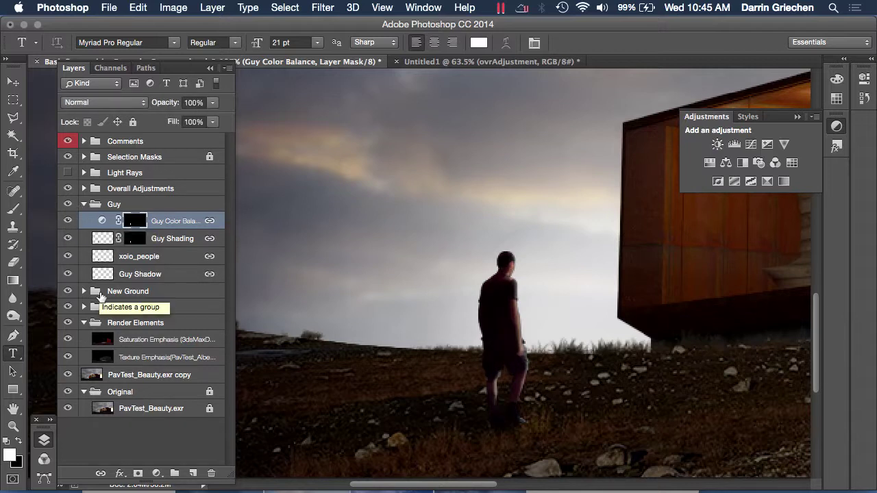
Step: Toggle the Guy Shadow layer's visibility repeatedly to examine the shadow at the figure's feet, leaving it shown
{"action": "left_click", "coordinate": [68, 275]}
{"action": "left_click", "coordinate": [68, 275]}
{"action": "left_click", "coordinate": [68, 275]}
{"action": "left_click", "coordinate": [67, 275]}
{"action": "left_click", "coordinate": [68, 275]}
{"action": "left_click", "coordinate": [67, 275]}
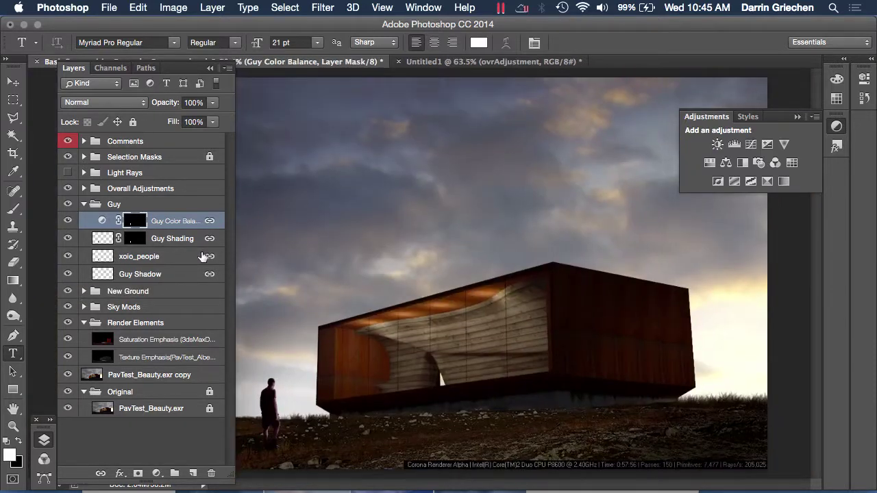
Step: Collapse the Guy group and return to an overview of the whole composite
{"action": "left_click", "coordinate": [84, 205]}
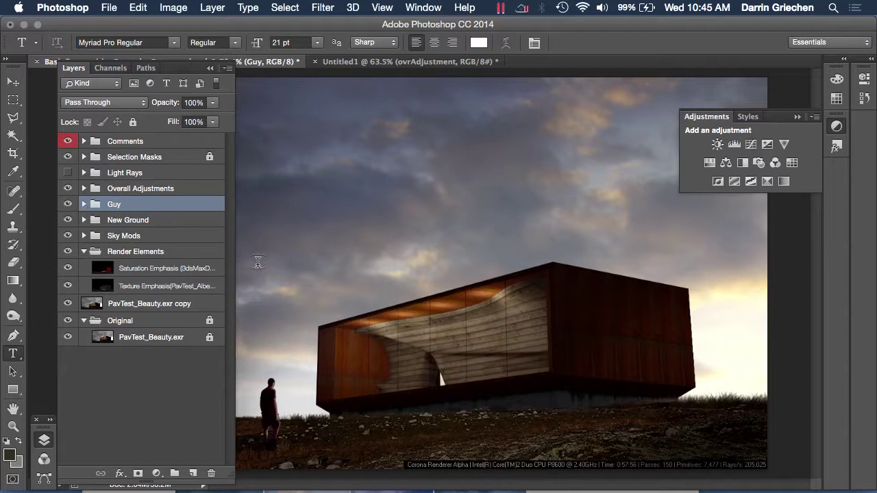
{"action": "scroll", "coordinate": [412, 271], "scroll_direction": "down", "scroll_amount": 3}
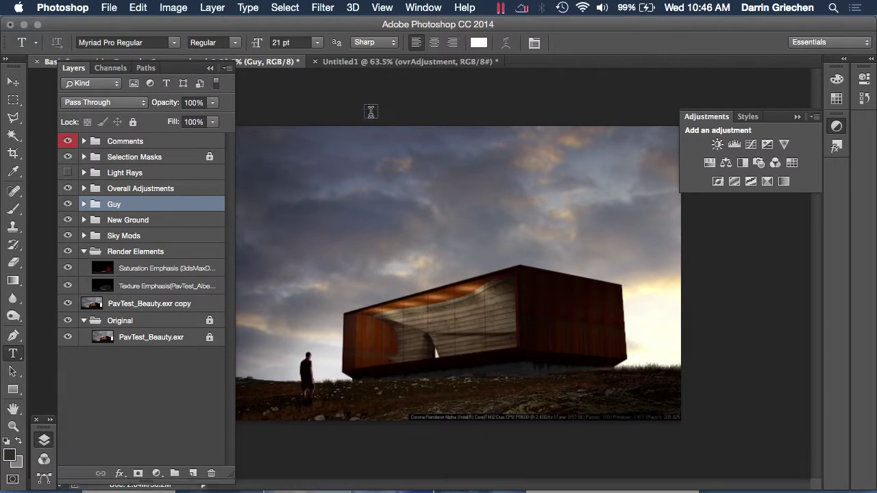
{"action": "mouse_move", "coordinate": [450, 492]}
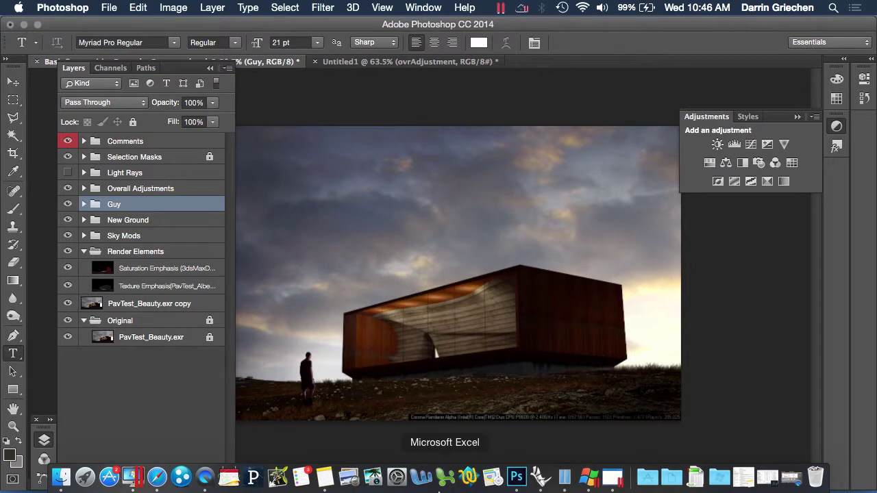